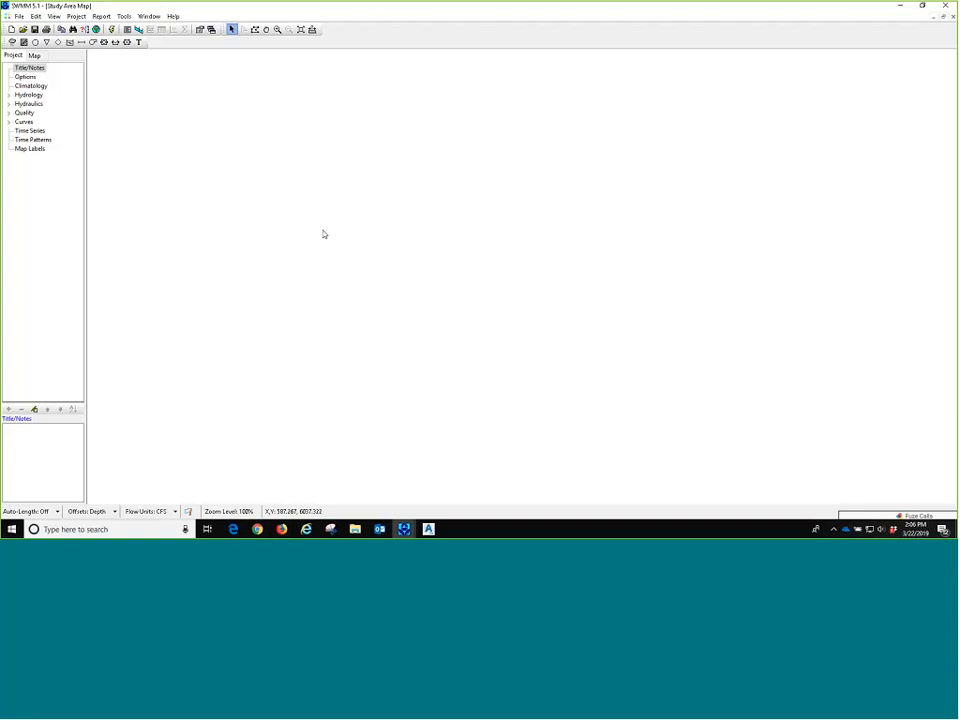
left_click(22, 18)
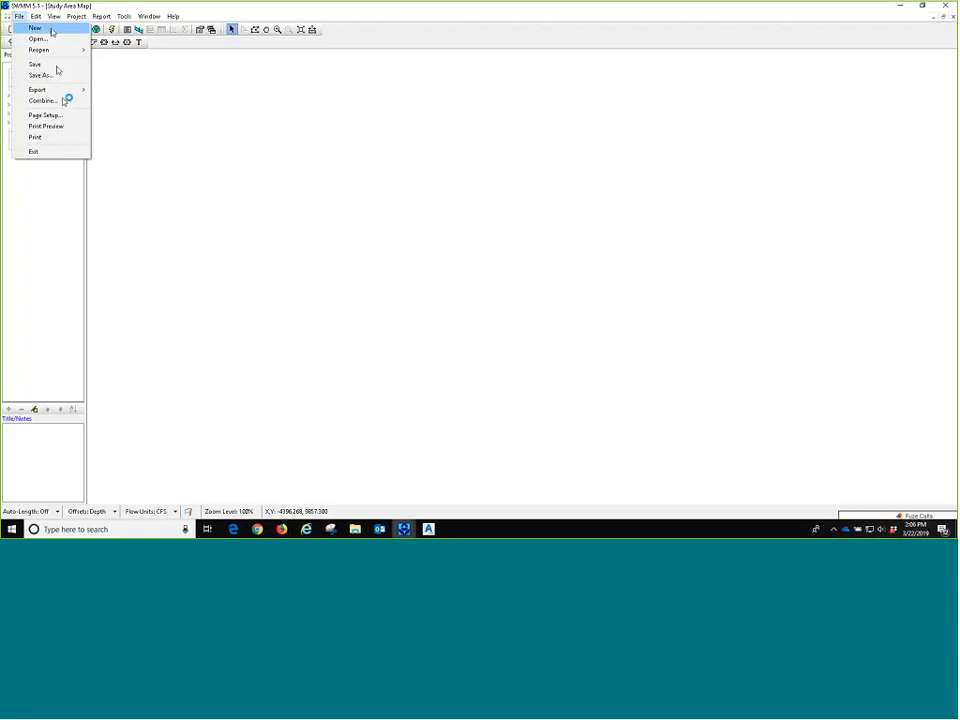
mouse_move(41, 20)
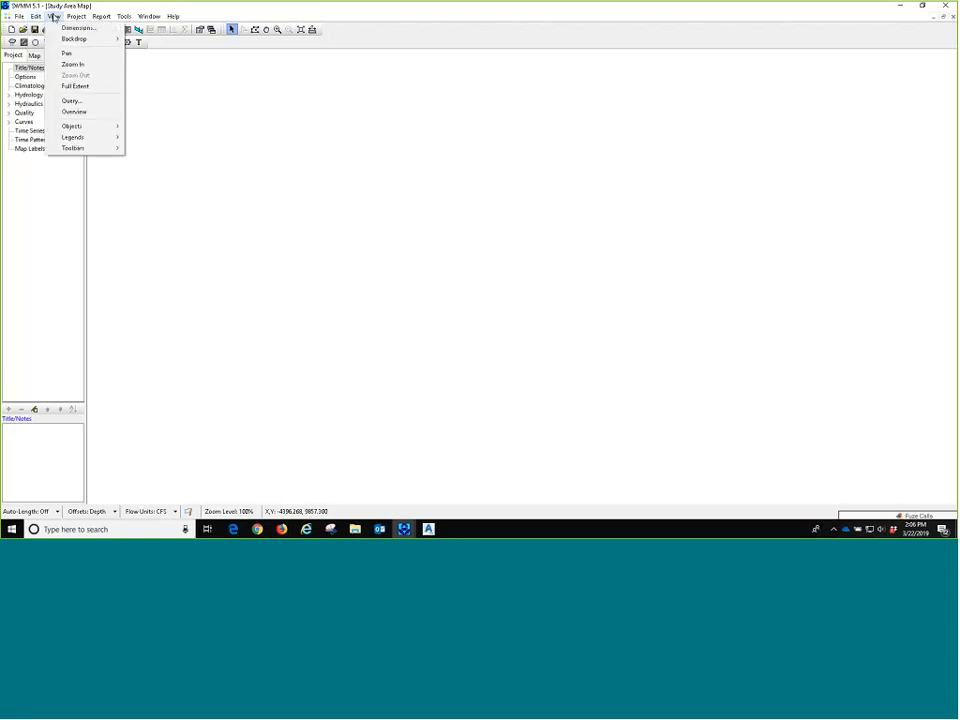
mouse_move(104, 20)
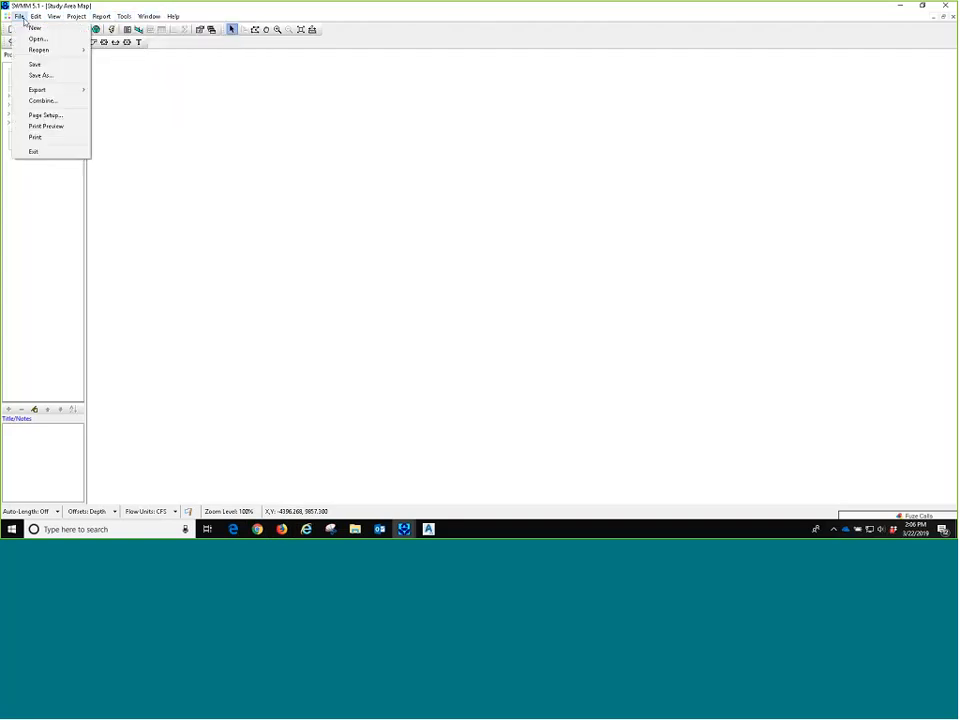
left_click(297, 183)
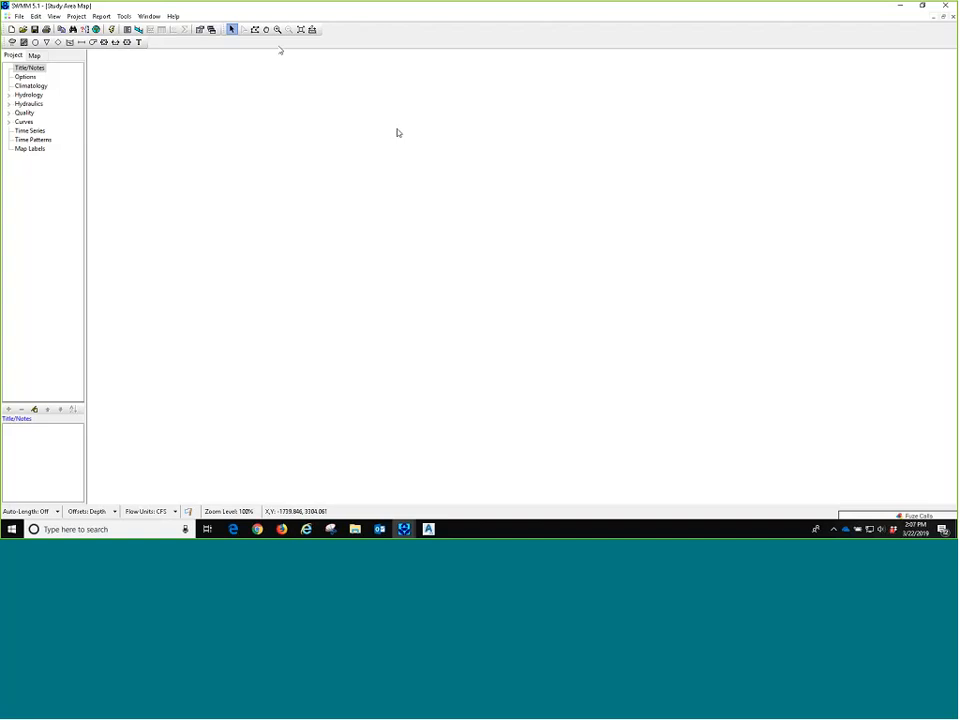
Place two junctions on the study area map, one down and to the right of the other, and connect them with a conduit
left_click(9, 94)
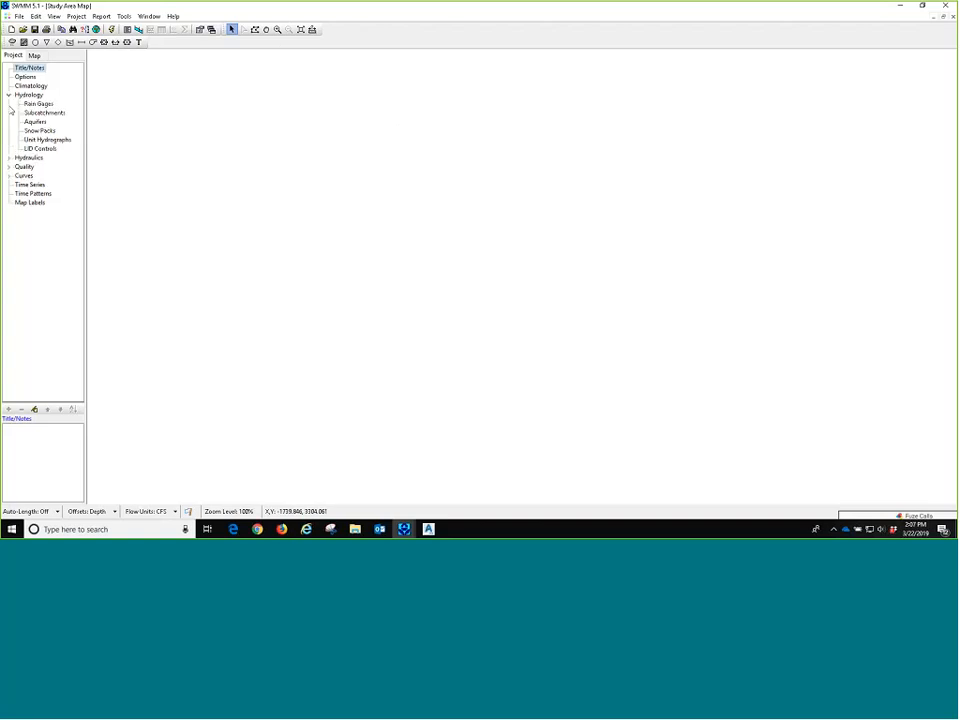
left_click(35, 42)
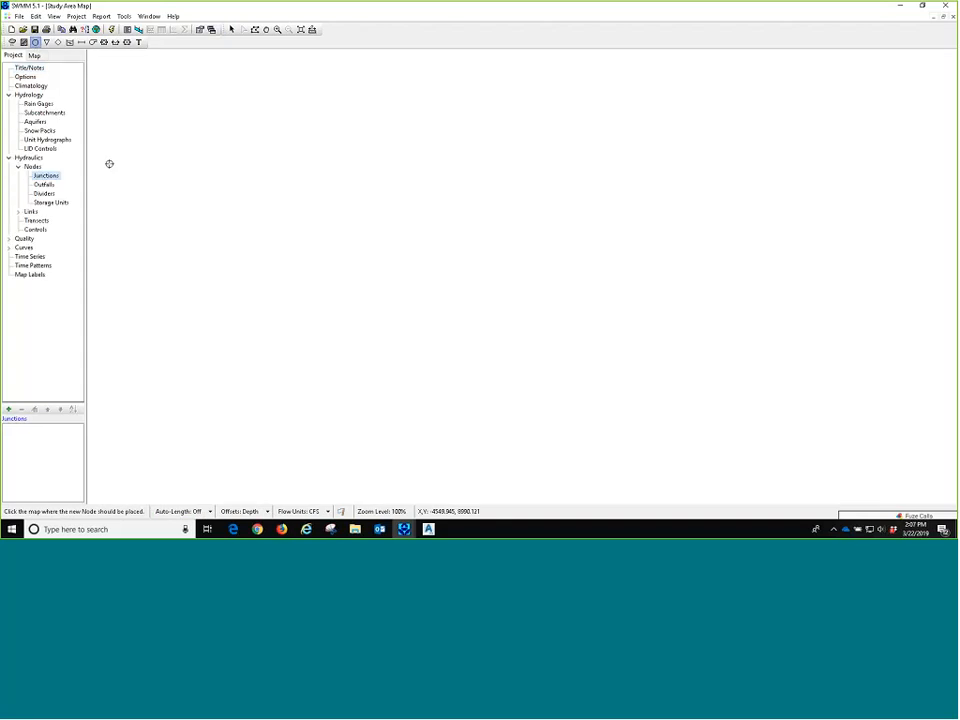
left_click(161, 140)
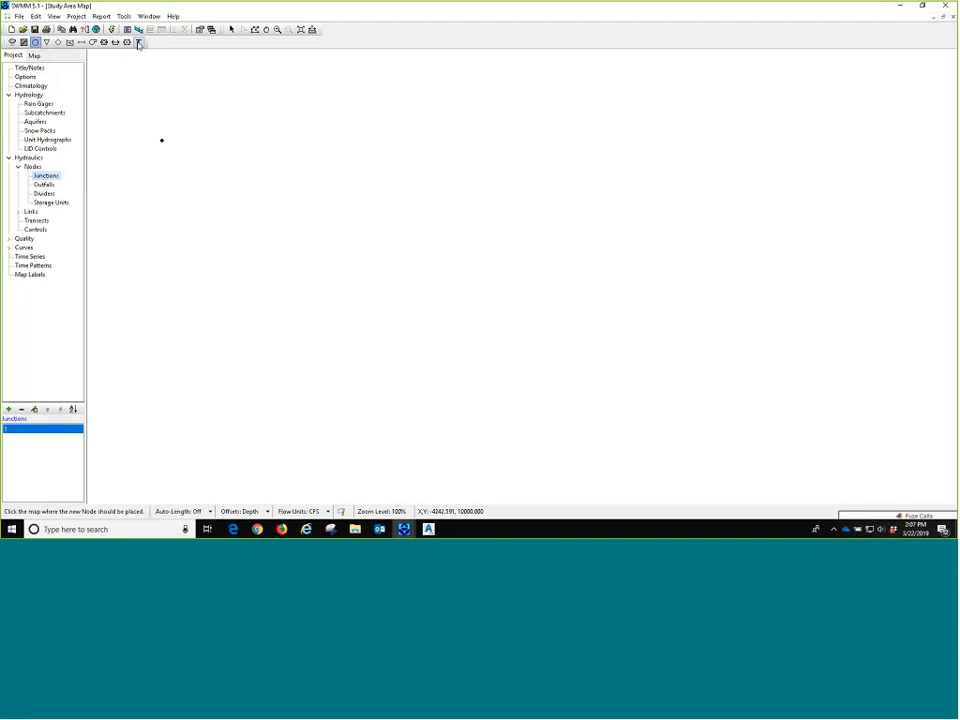
left_click(161, 140)
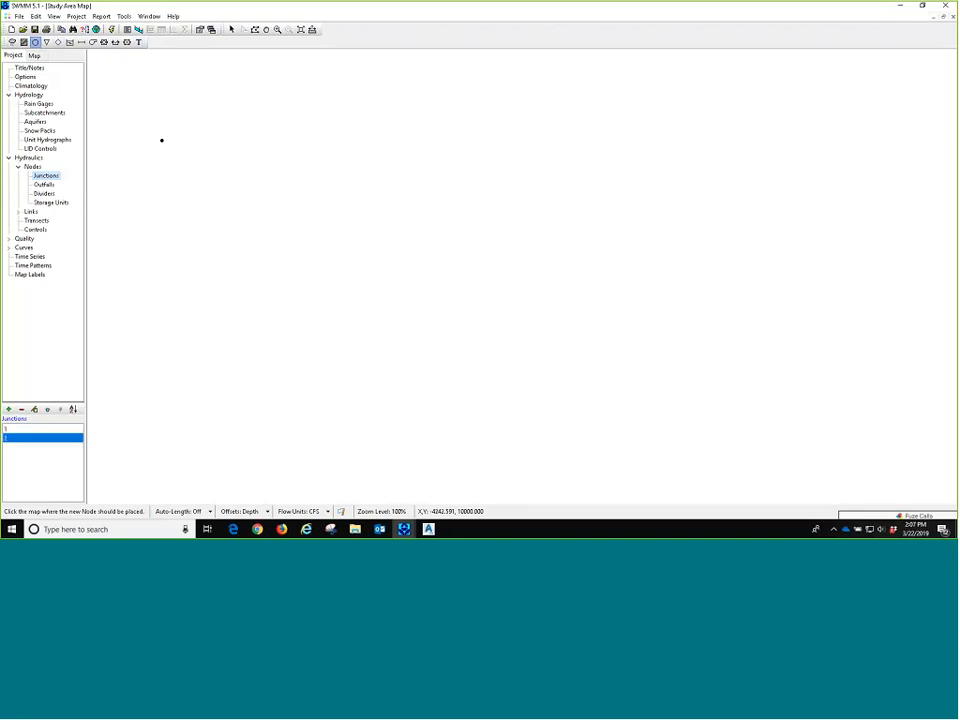
left_click(81, 43)
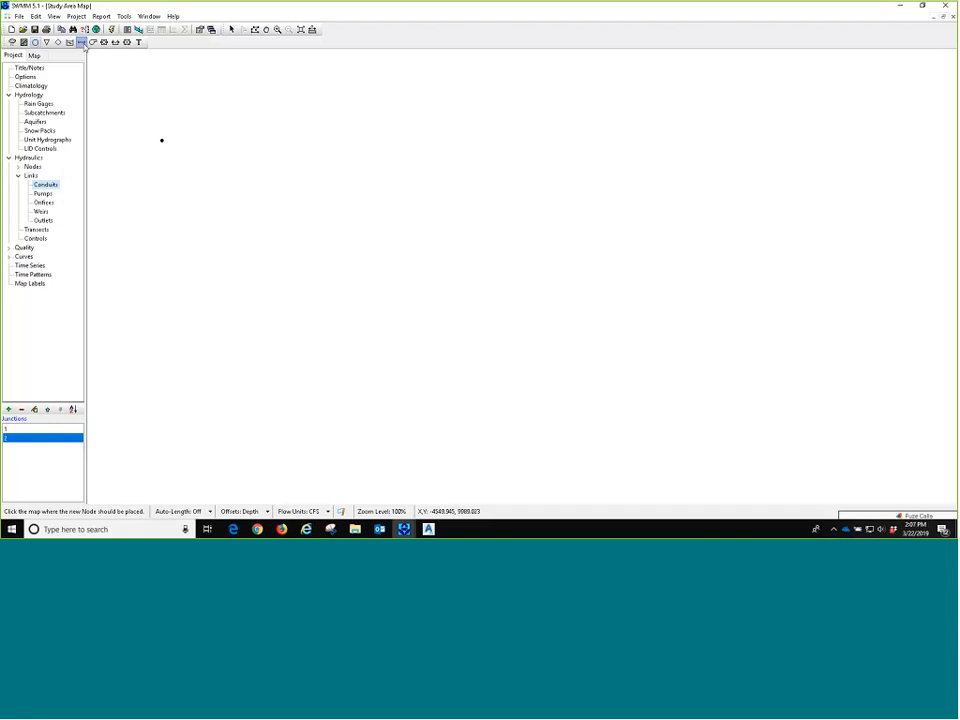
left_click(161, 140)
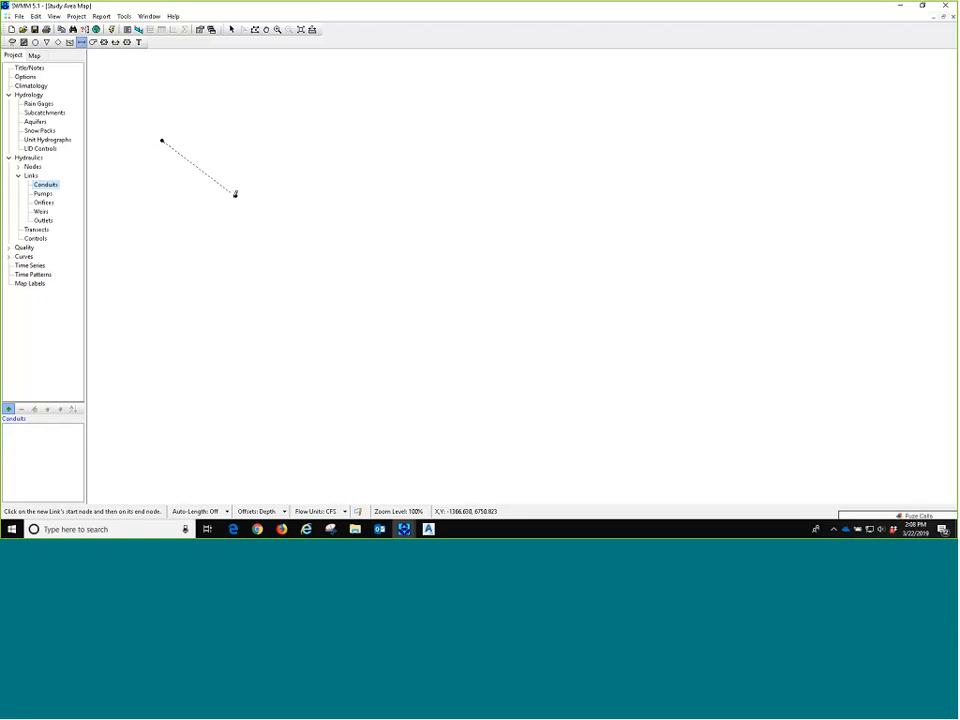
left_click(235, 193)
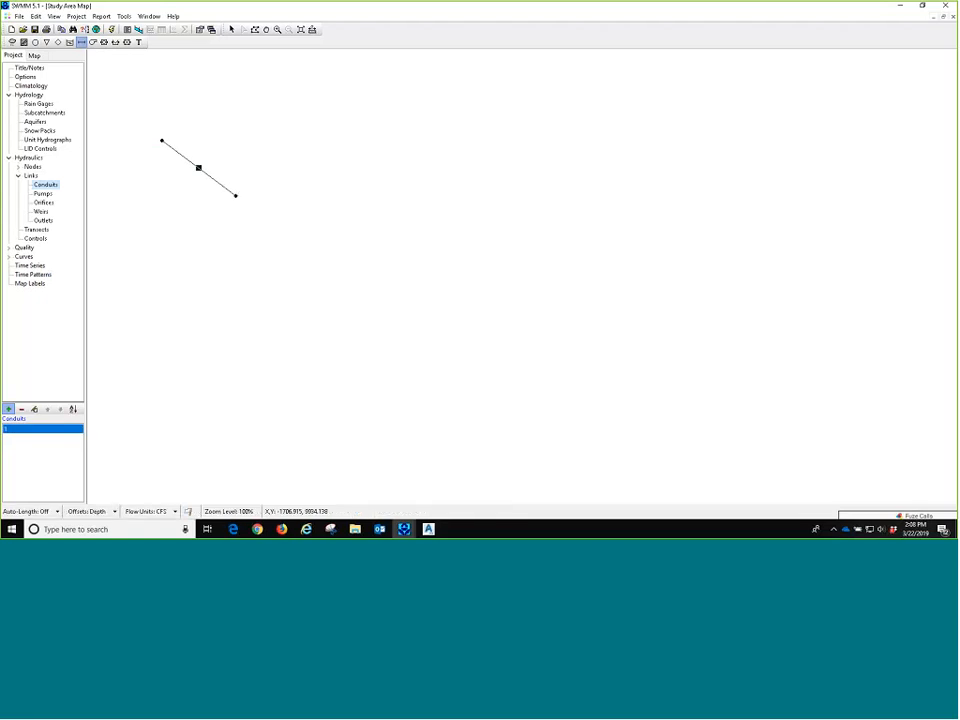
Inspect the properties of the upper junction and of the conduit between the two junctions
left_click(231, 30)
left_click(162, 141)
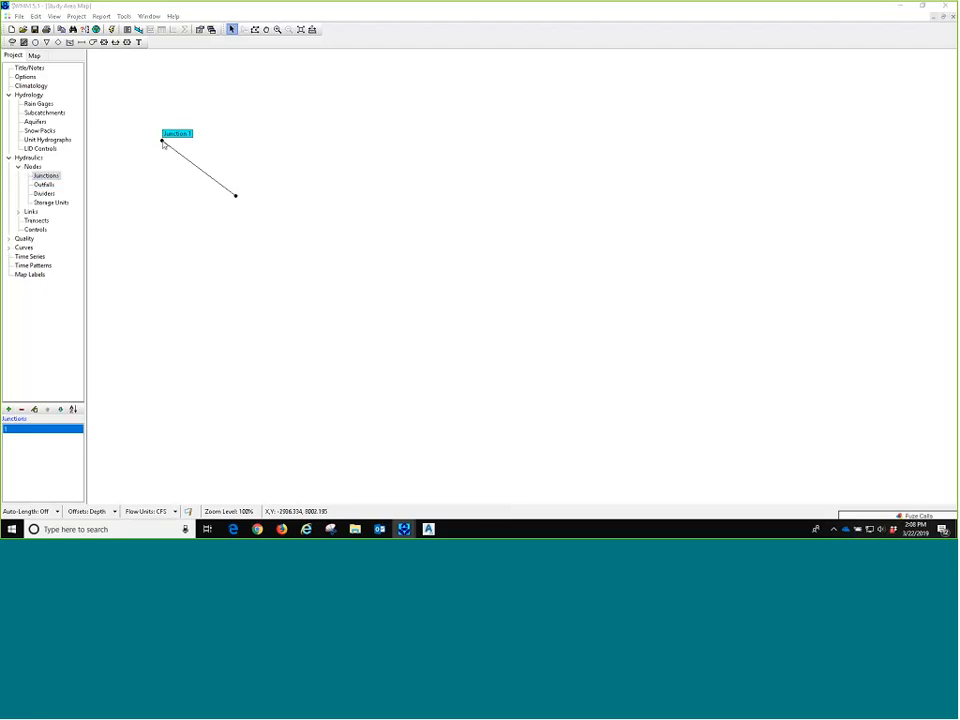
left_click(162, 141)
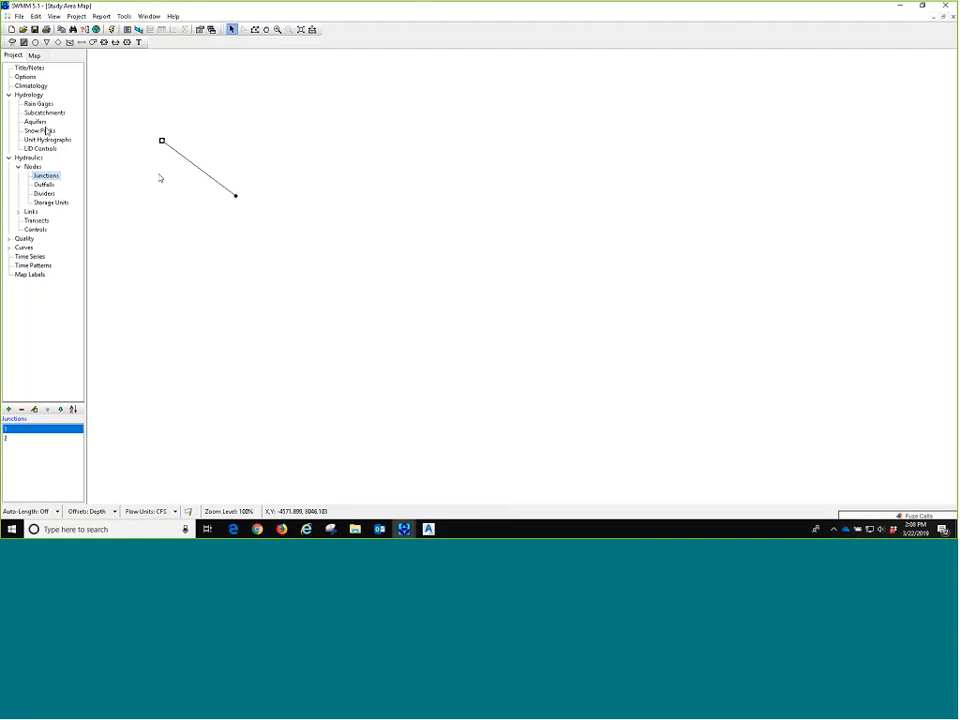
left_click(229, 205)
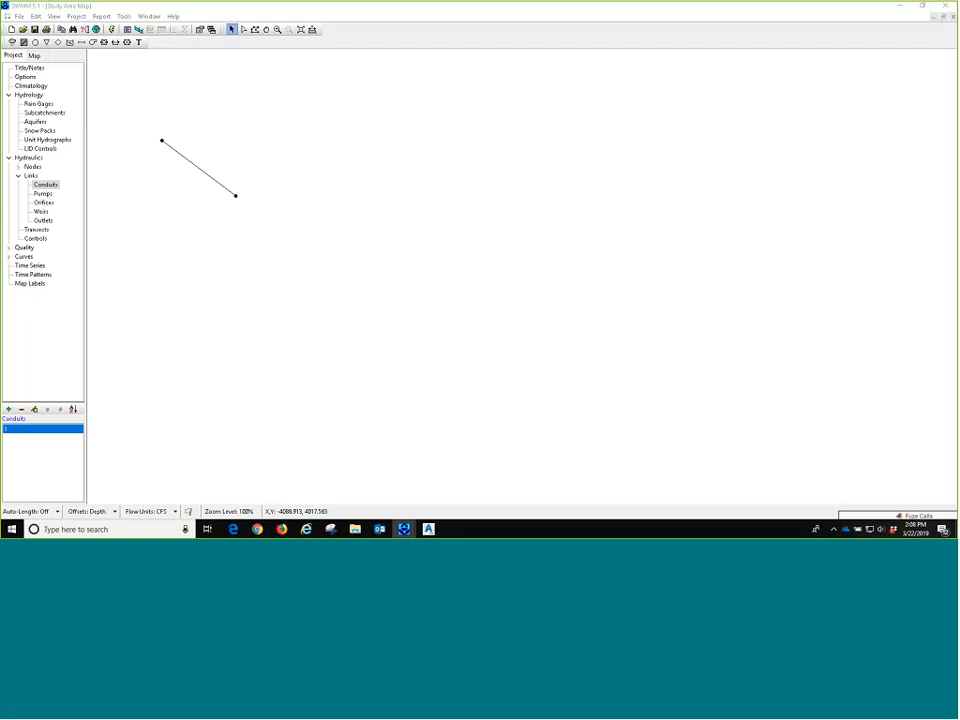
left_click(45, 187)
left_click(414, 251)
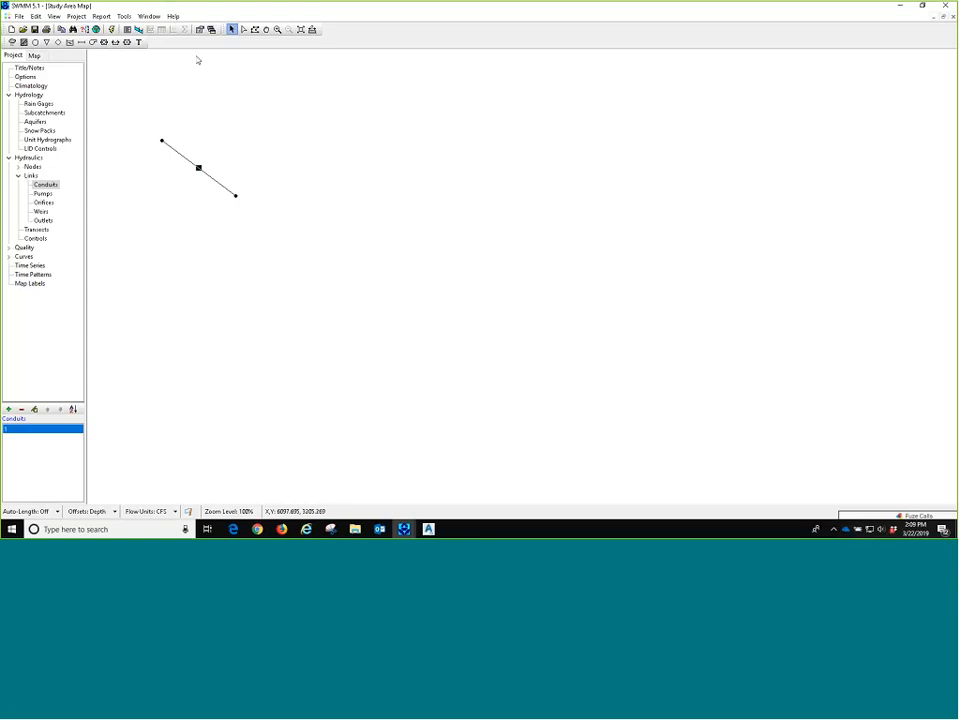
Switch to Autodesk Storm and Sanitary Analysis 2019 and maximize its window
left_click(430, 530)
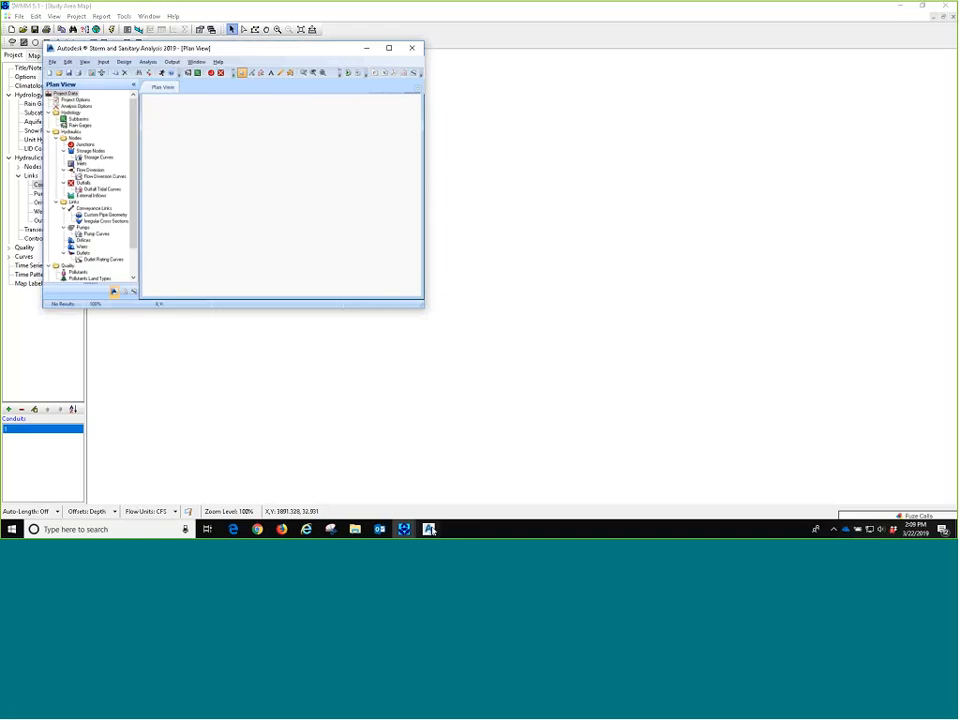
left_click(389, 47)
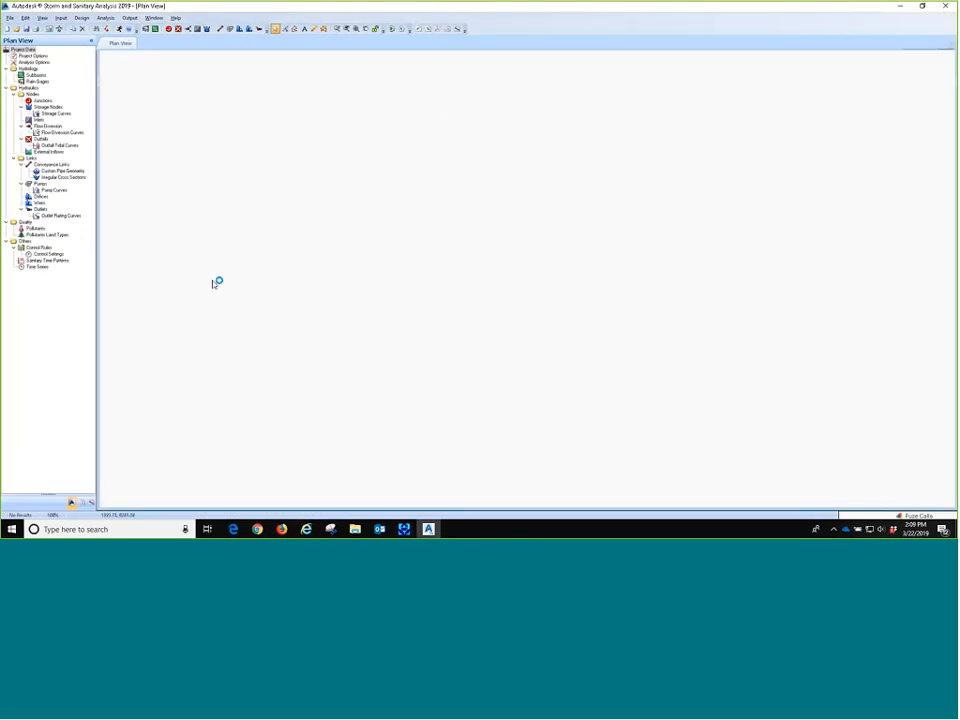
left_click_drag(284, 6, 352, 184)
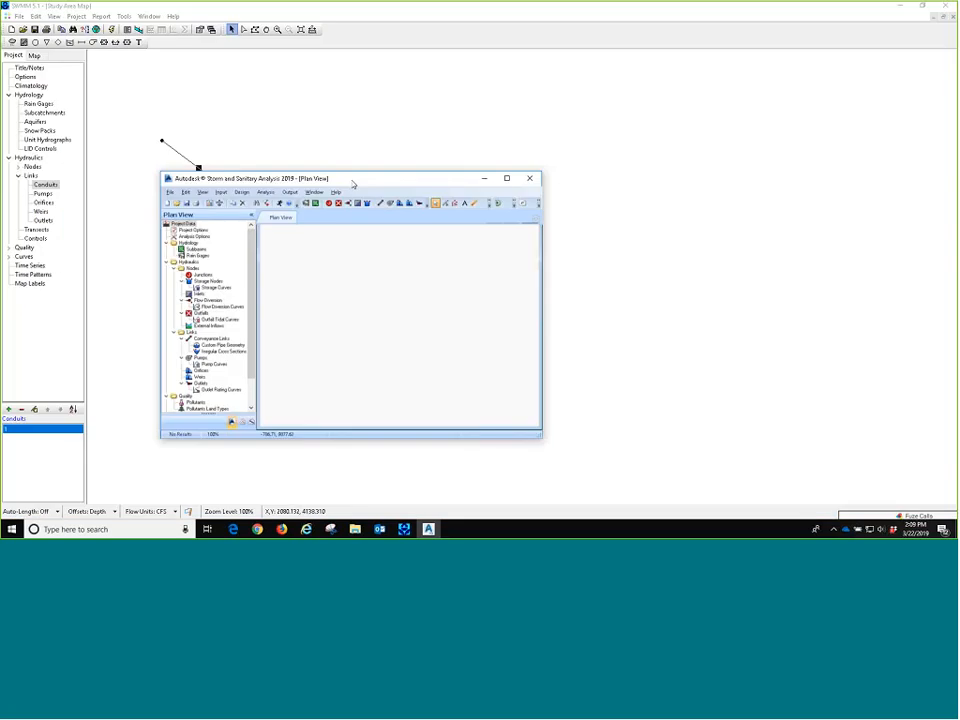
double_click(353, 184)
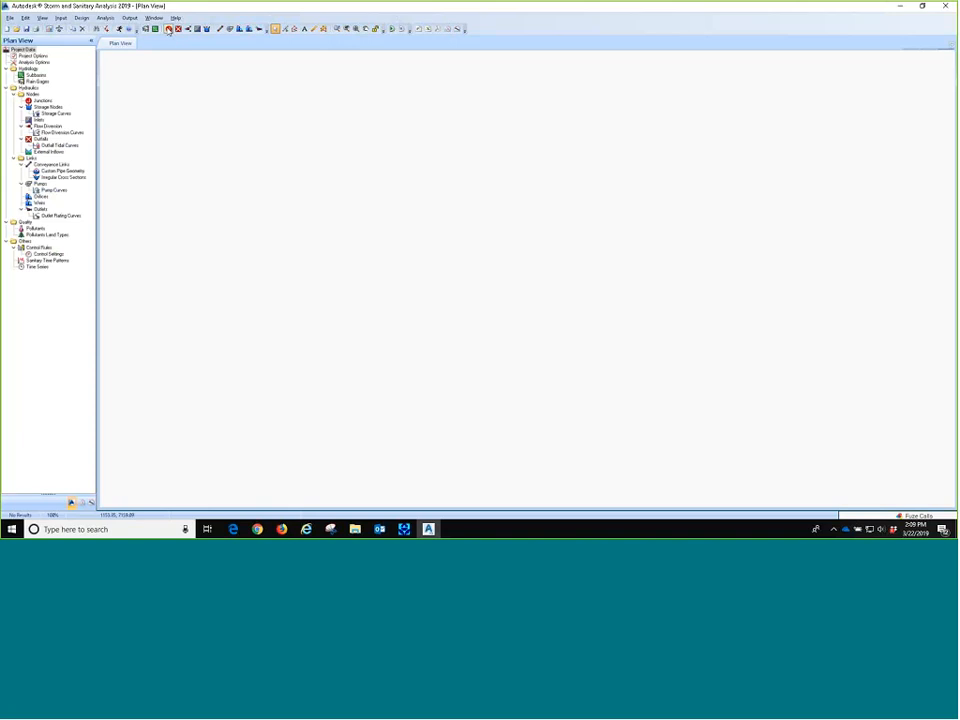
Place two junctions diagonally apart in the plan view and connect them with a conveyance link
left_click(169, 29)
left_click(184, 136)
left_click(277, 218)
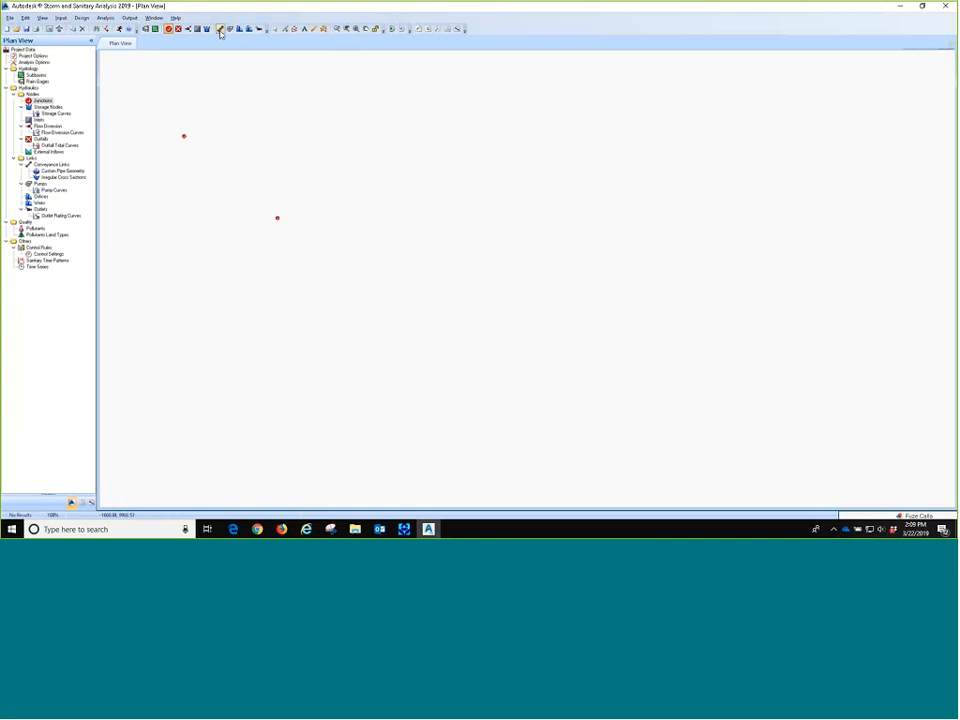
left_click(220, 29)
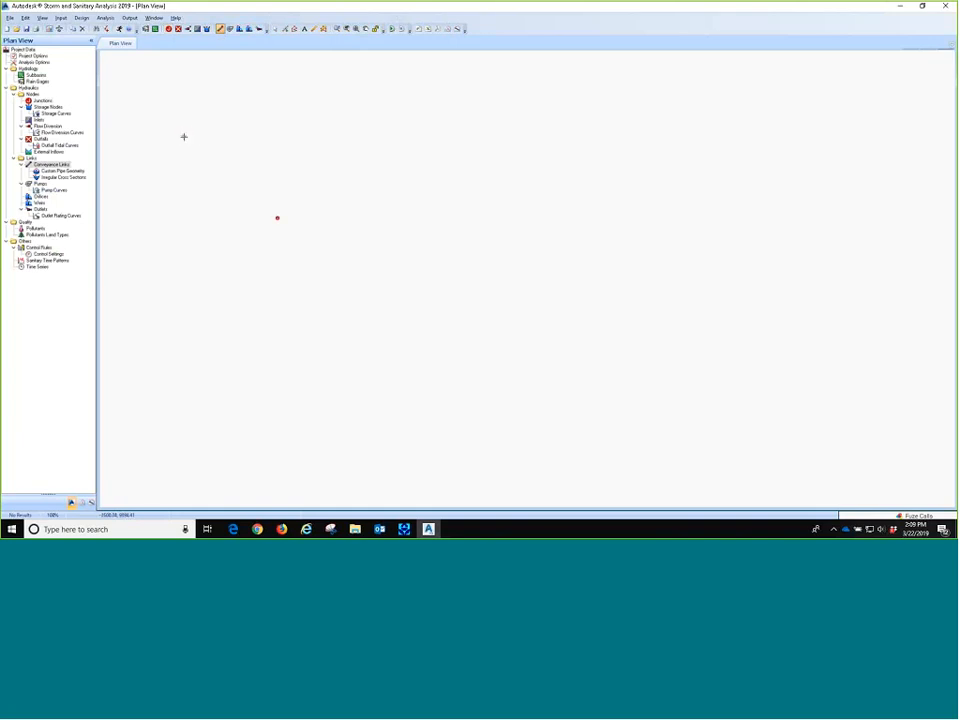
left_click(184, 136)
left_click(277, 217)
Inspect the properties of the junctions and of the conveyance link, closing each dialog without changes
left_click(275, 29)
double_click(185, 137)
left_click_drag(466, 171, 394, 112)
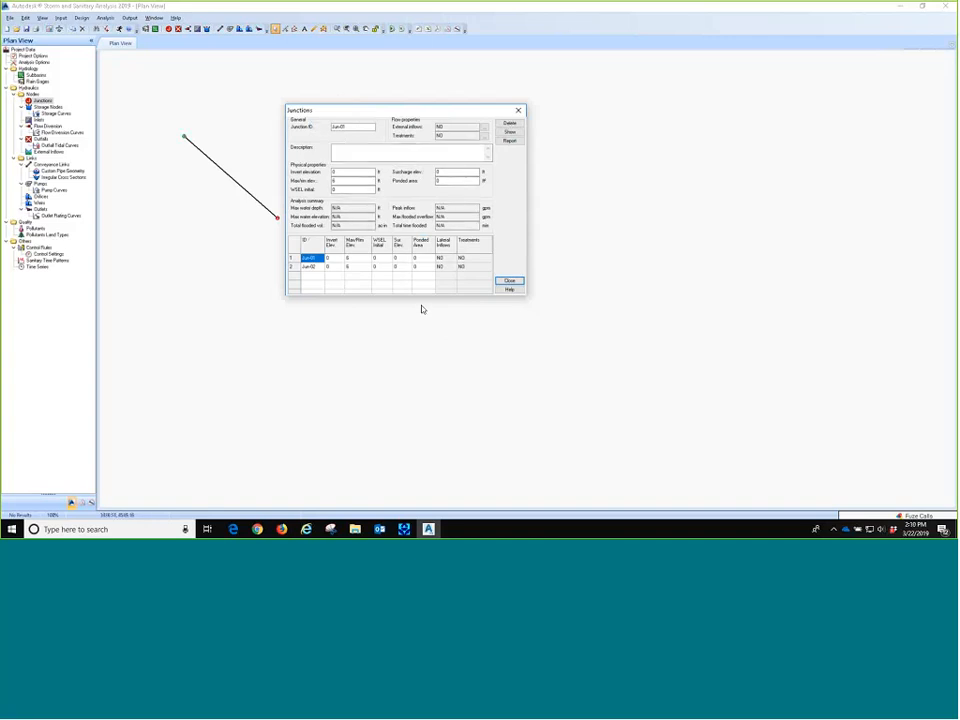
key("Escape")
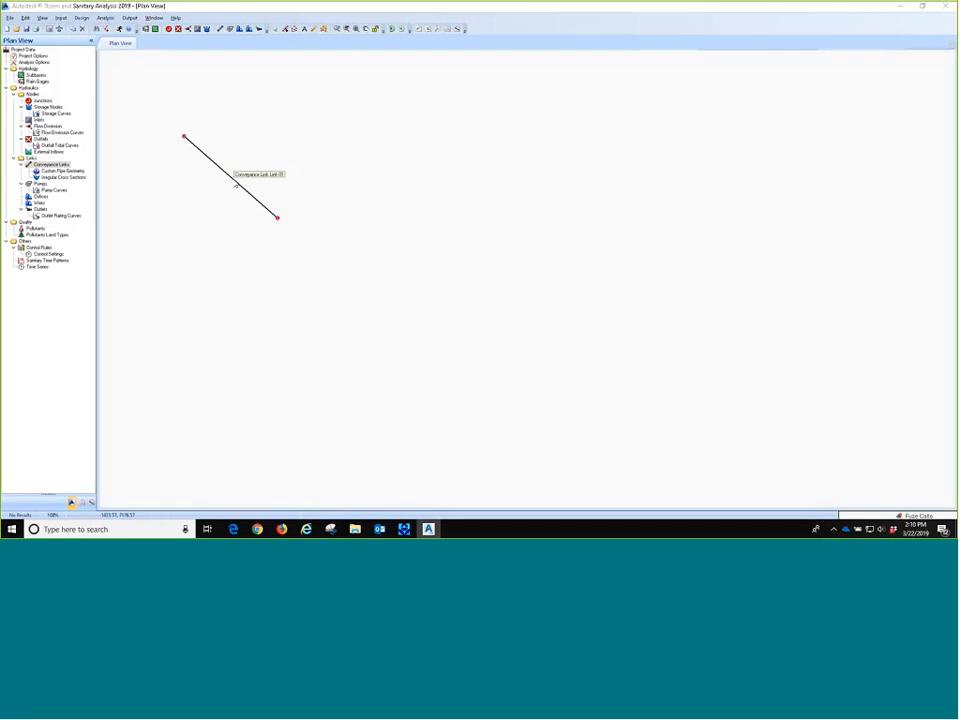
double_click(233, 179)
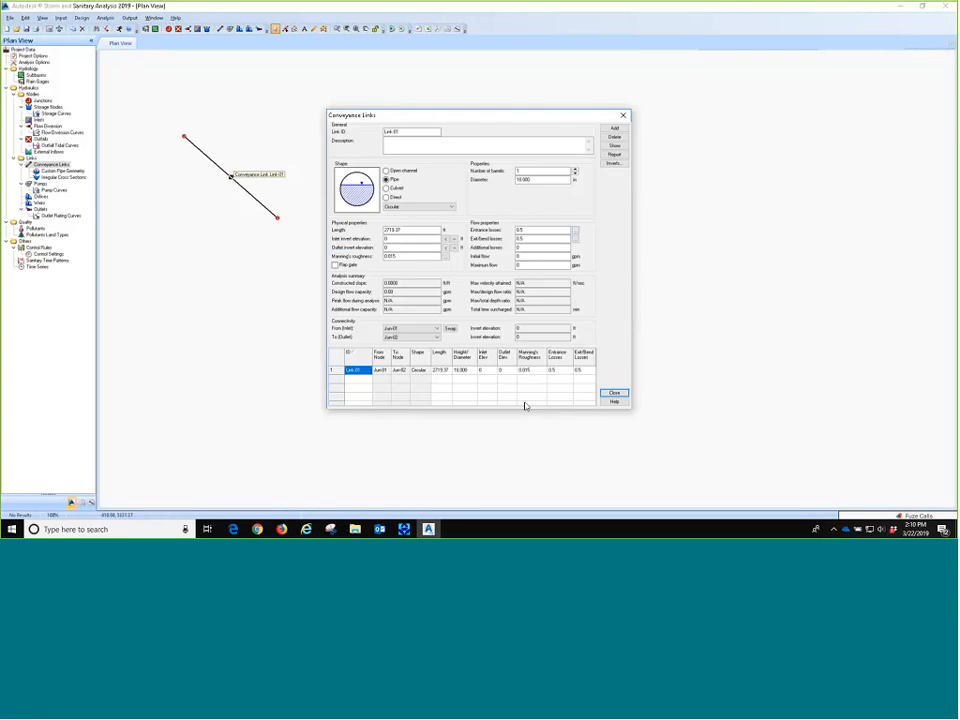
left_click(614, 395)
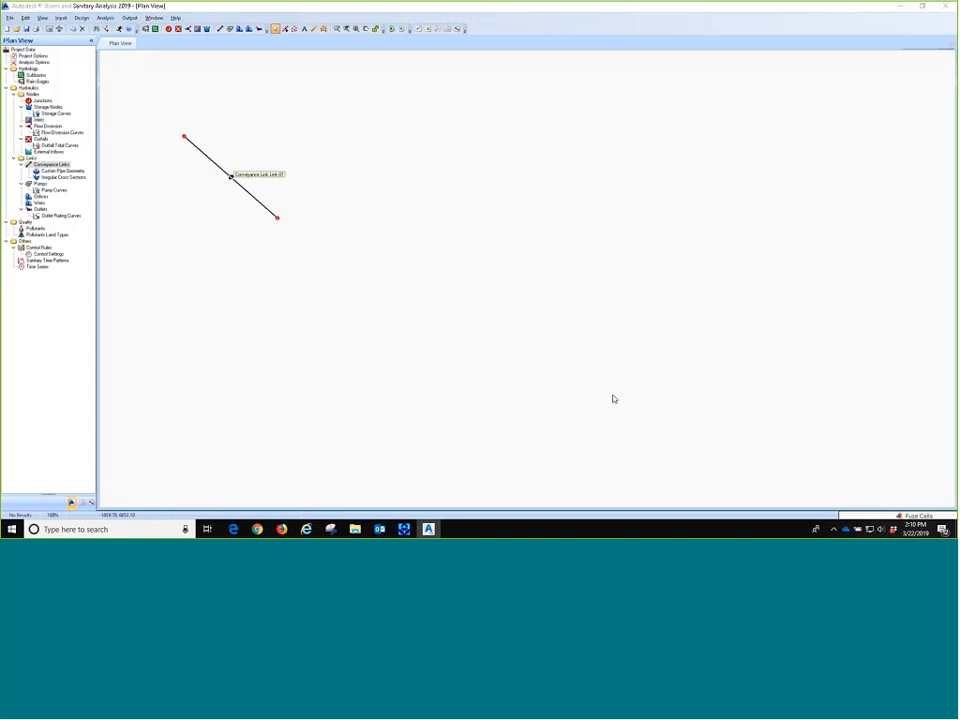
double_click(40, 101)
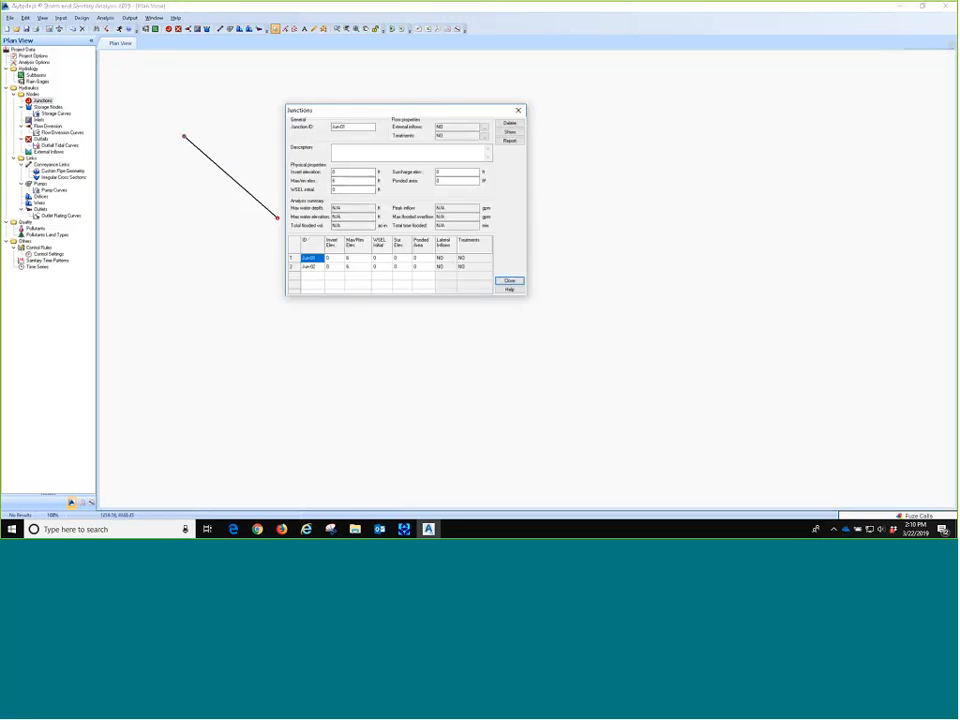
left_click(505, 280)
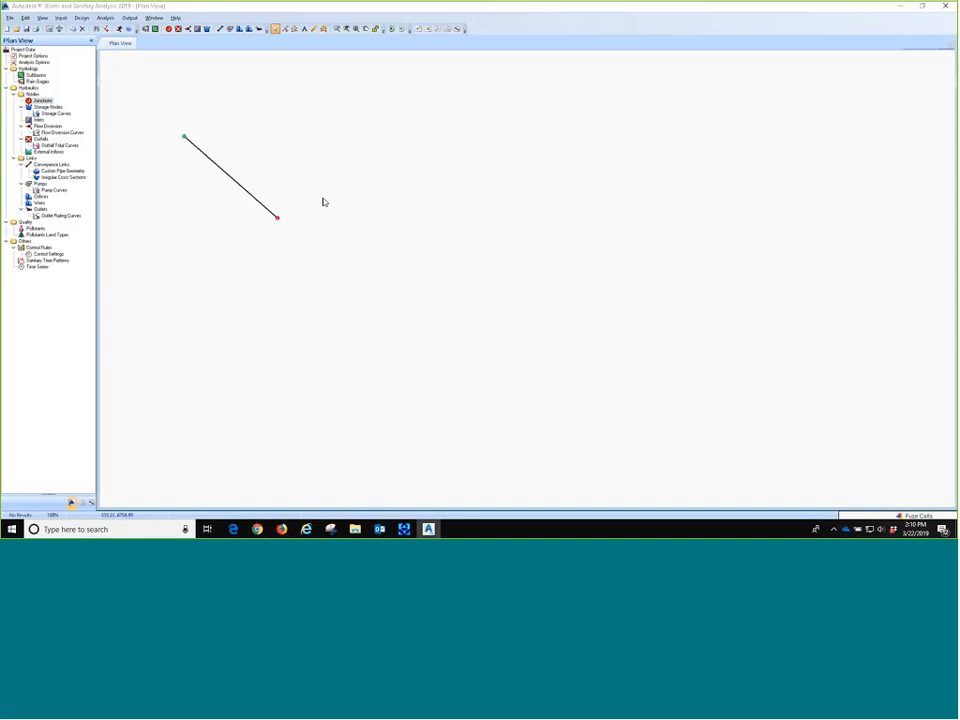
left_click_drag(323, 6, 436, 157)
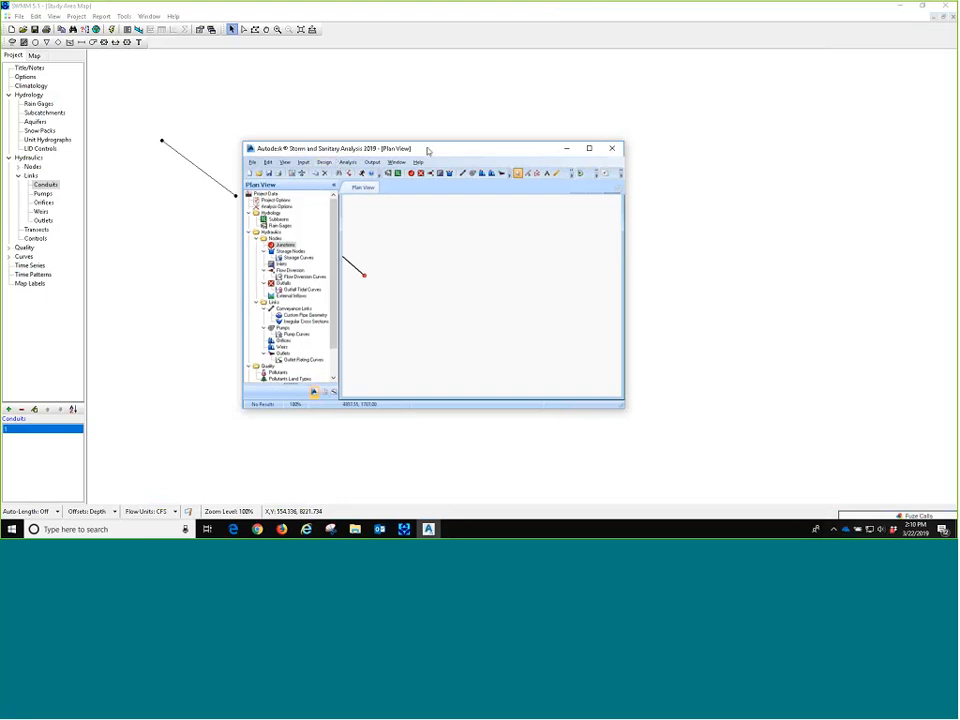
left_click(591, 151)
scroll(420, 268, "down", 2)
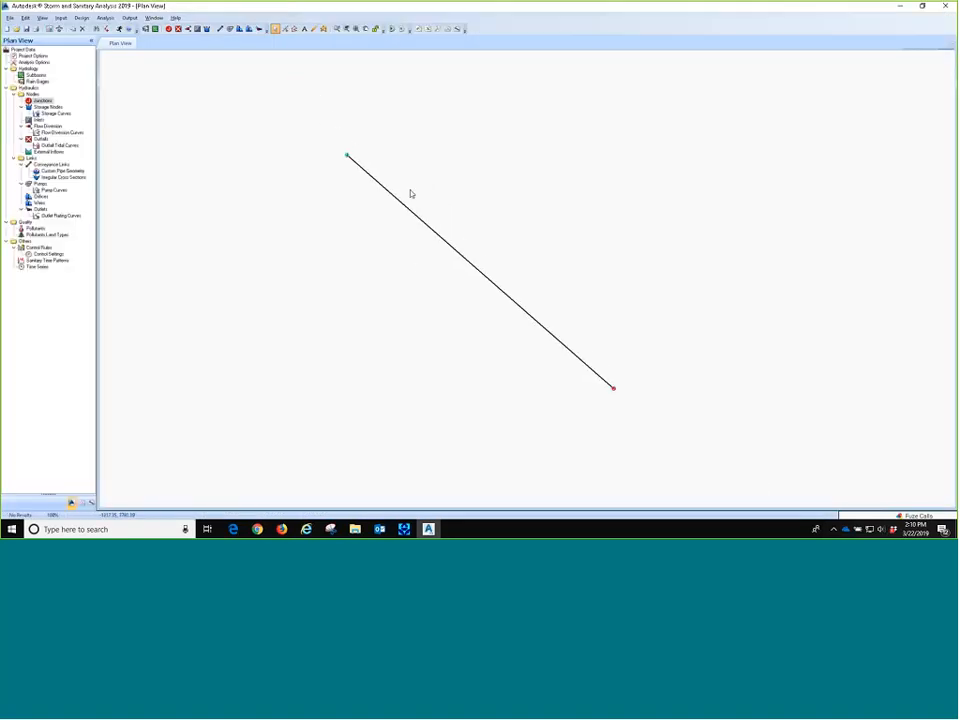
Open the project options and set the hydrology method to Rational
double_click(33, 56)
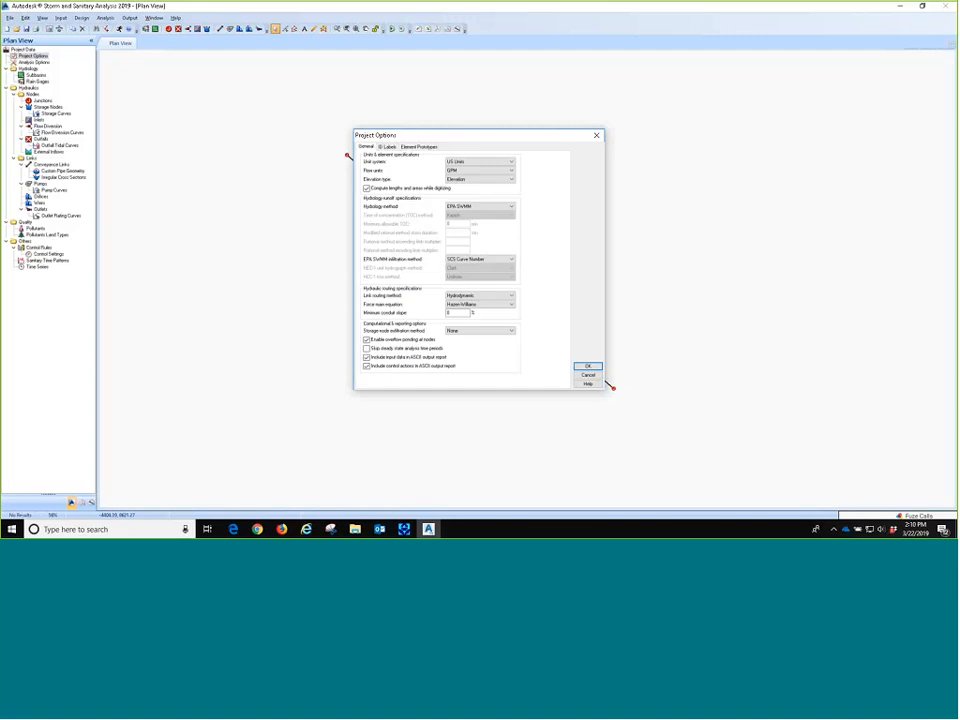
left_click(508, 210)
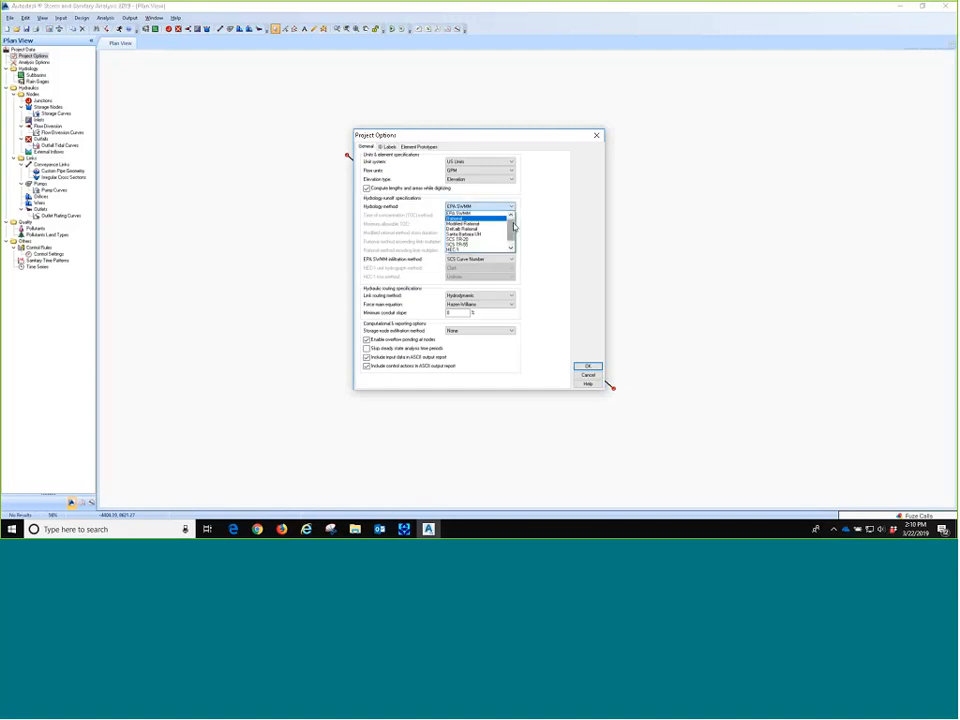
mouse_move(512, 226)
left_mouse_down()
mouse_move(512, 243)
mouse_move(512, 226)
left_mouse_up()
left_click(516, 230)
left_click(463, 218)
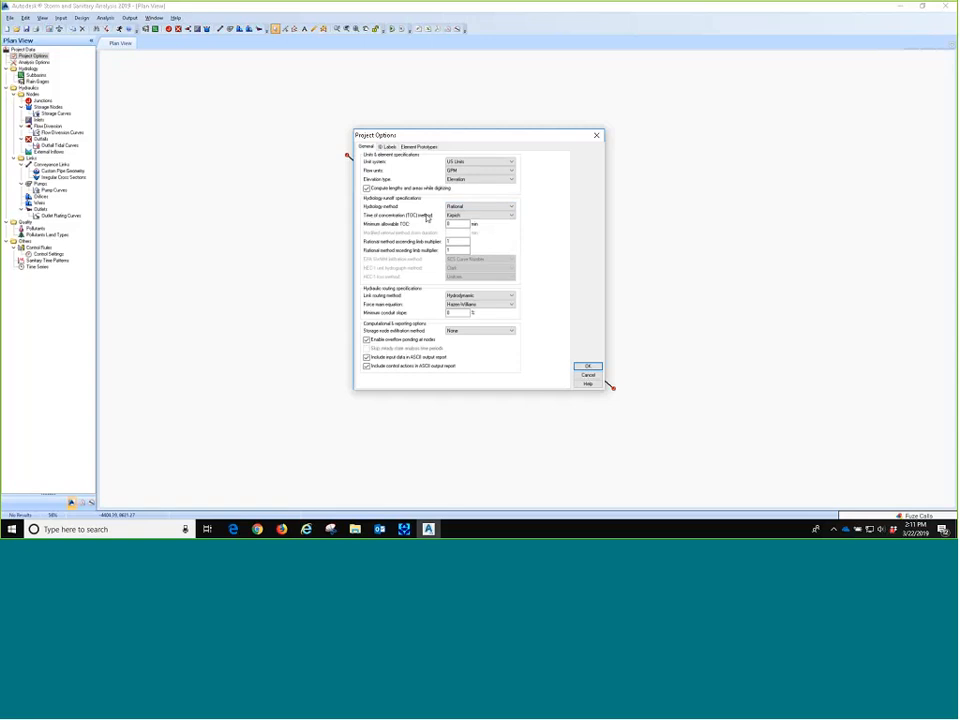
Review the available link routing methods, keep Hydrodynamic, and accept the project options
left_click(482, 296)
left_click(499, 296)
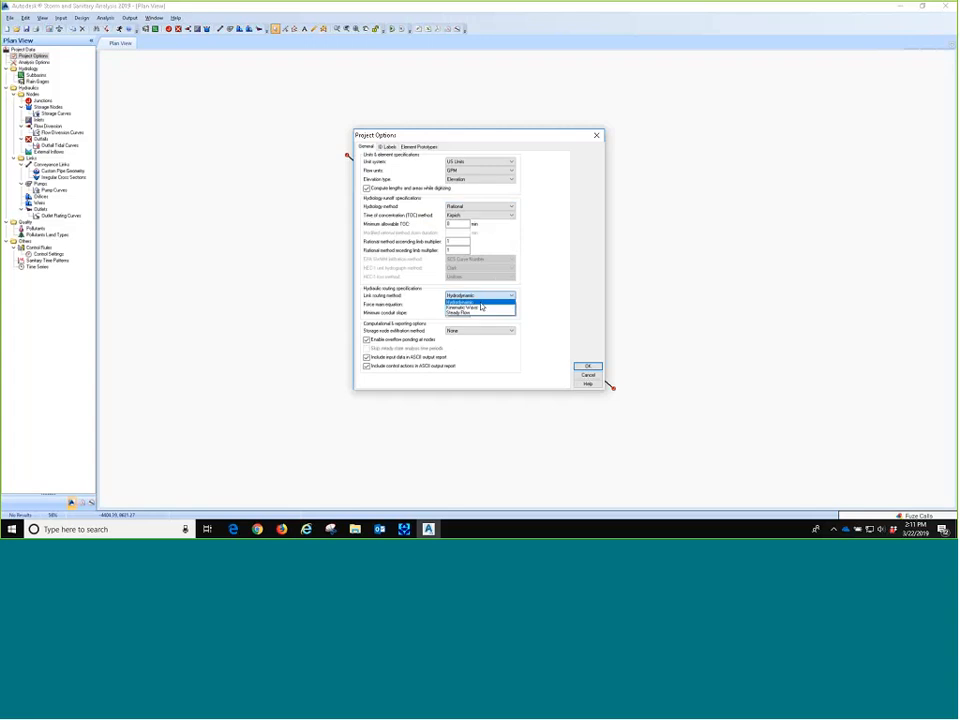
left_click(480, 303)
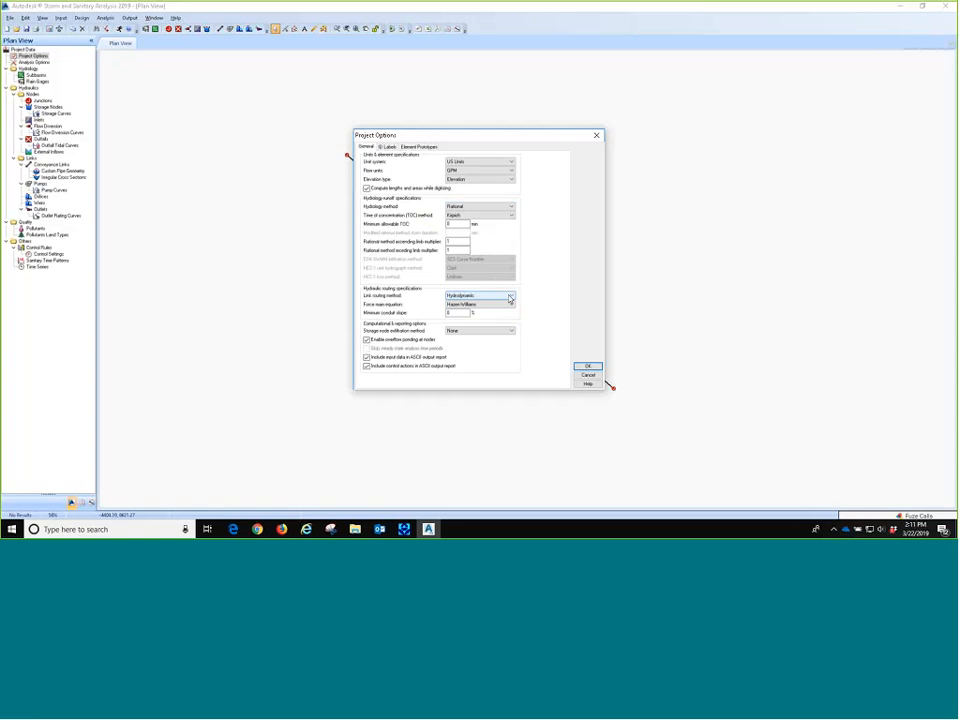
left_click(510, 298)
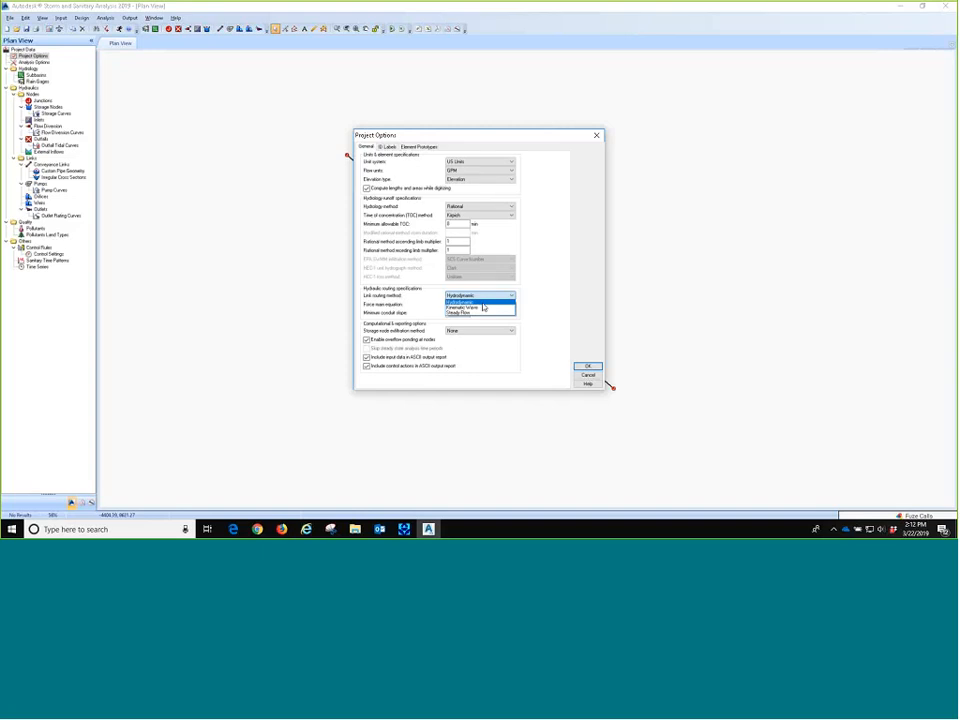
left_click(557, 337)
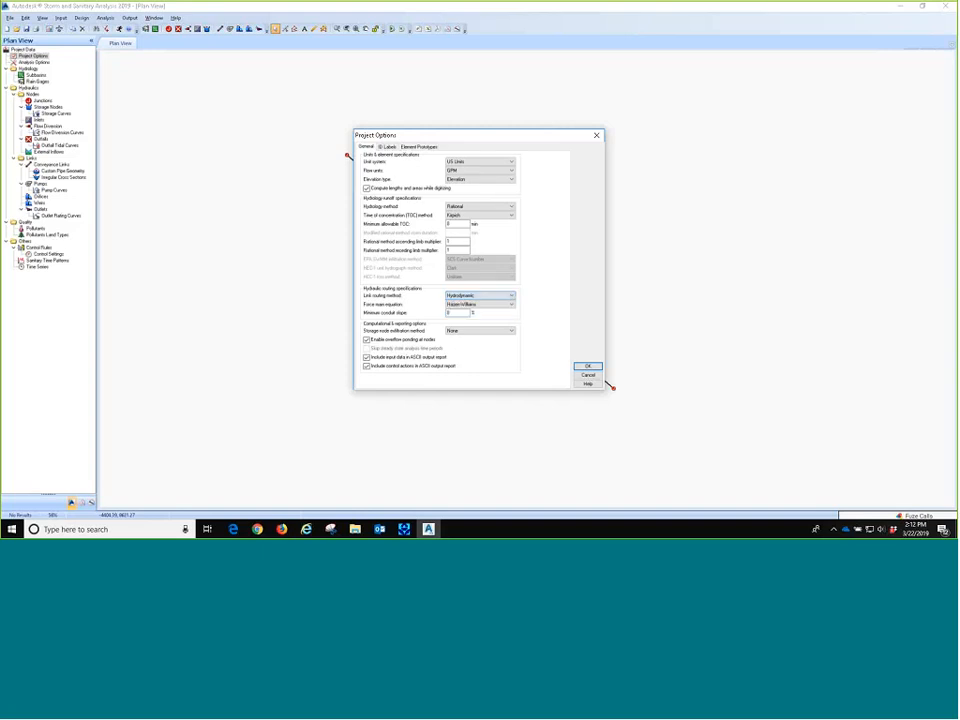
key("Return")
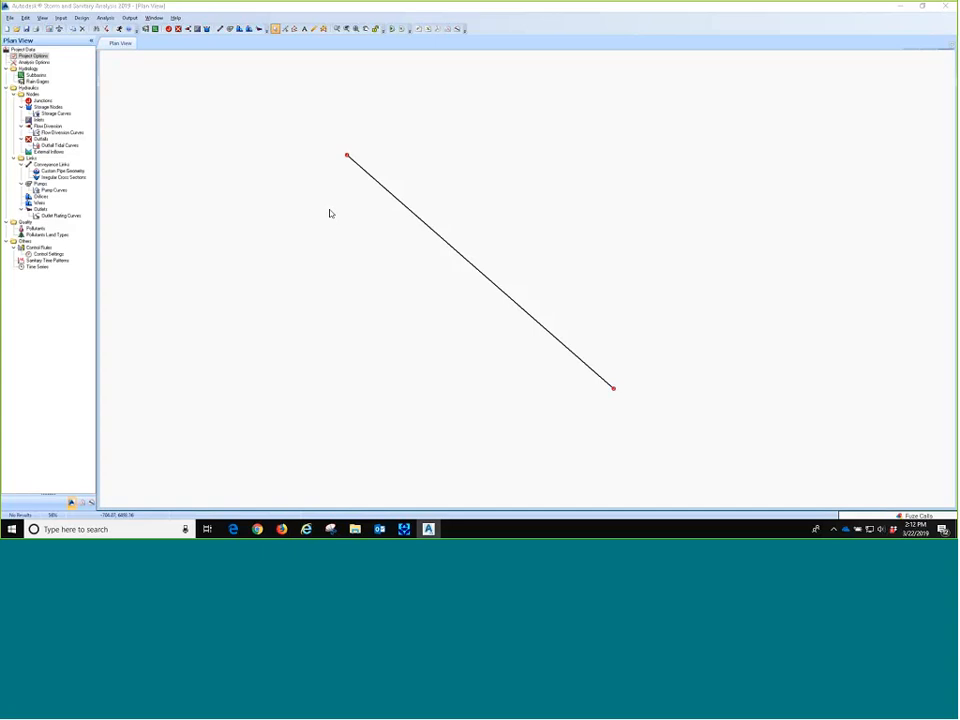
Open Prop_Lift Station.dwg in Civil 3D 2019, put away the related learning topics window, and maximize the drawing window
left_click(123, 530)
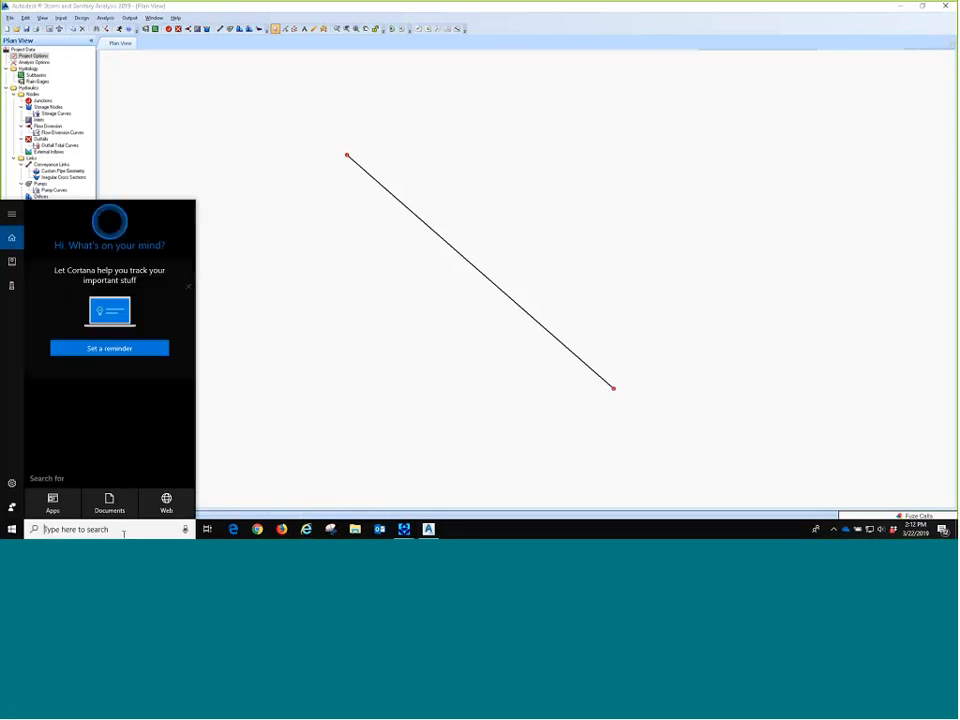
type("civ")
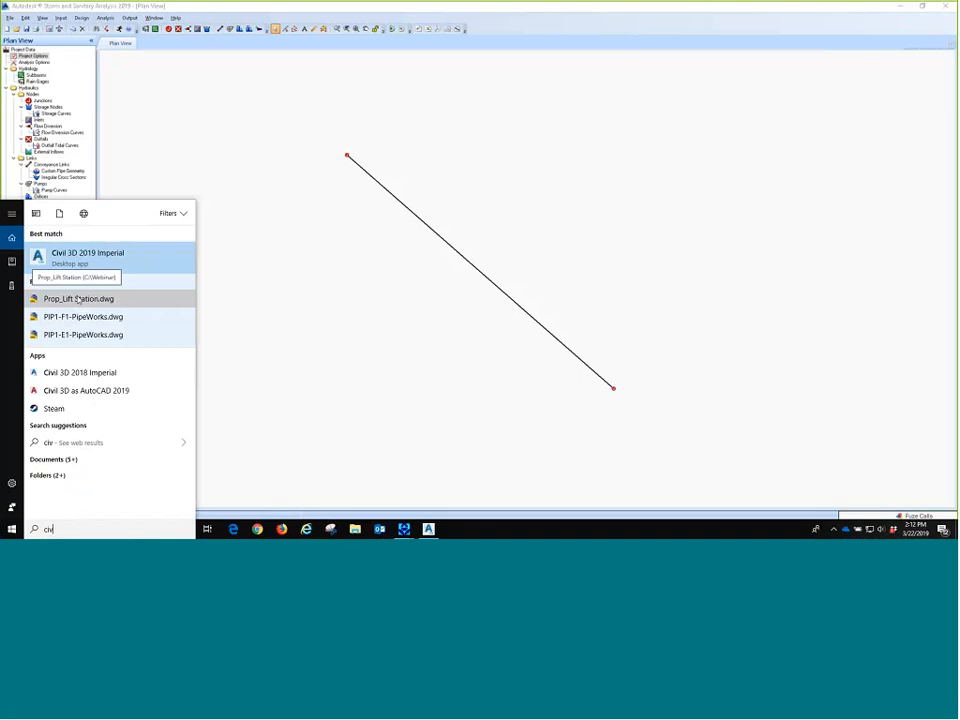
left_click(155, 303)
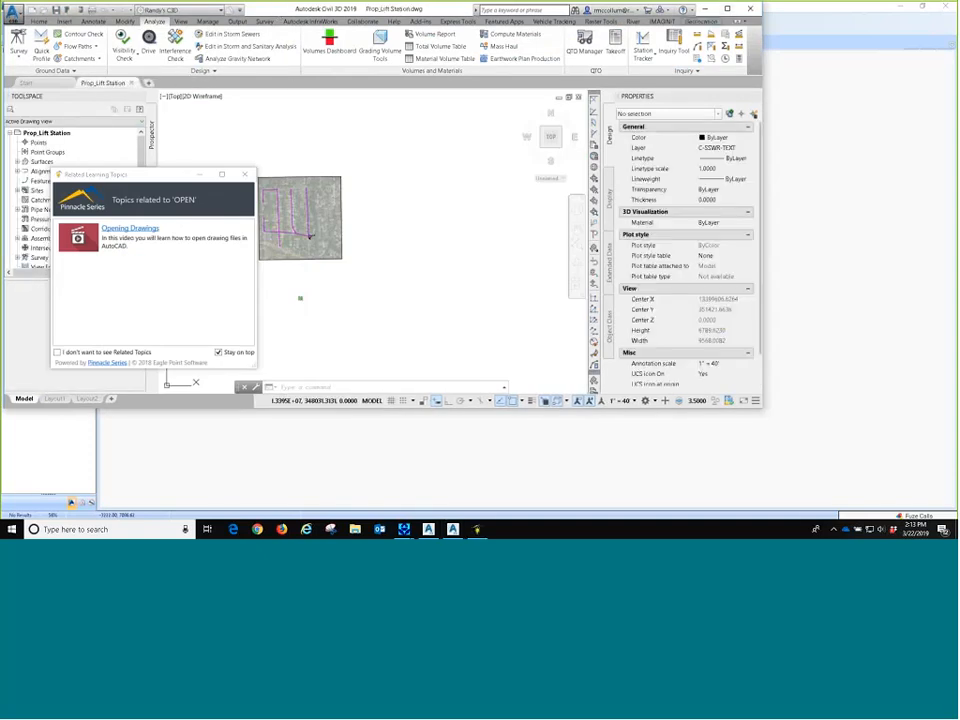
left_click(199, 175)
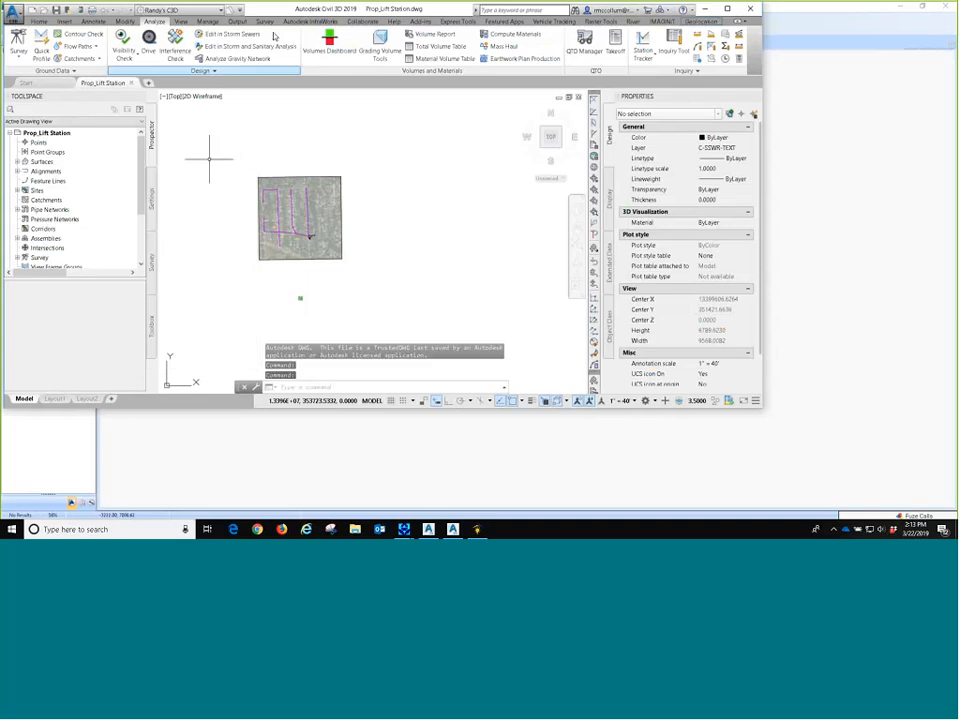
left_click_drag(380, 88, 382, 82)
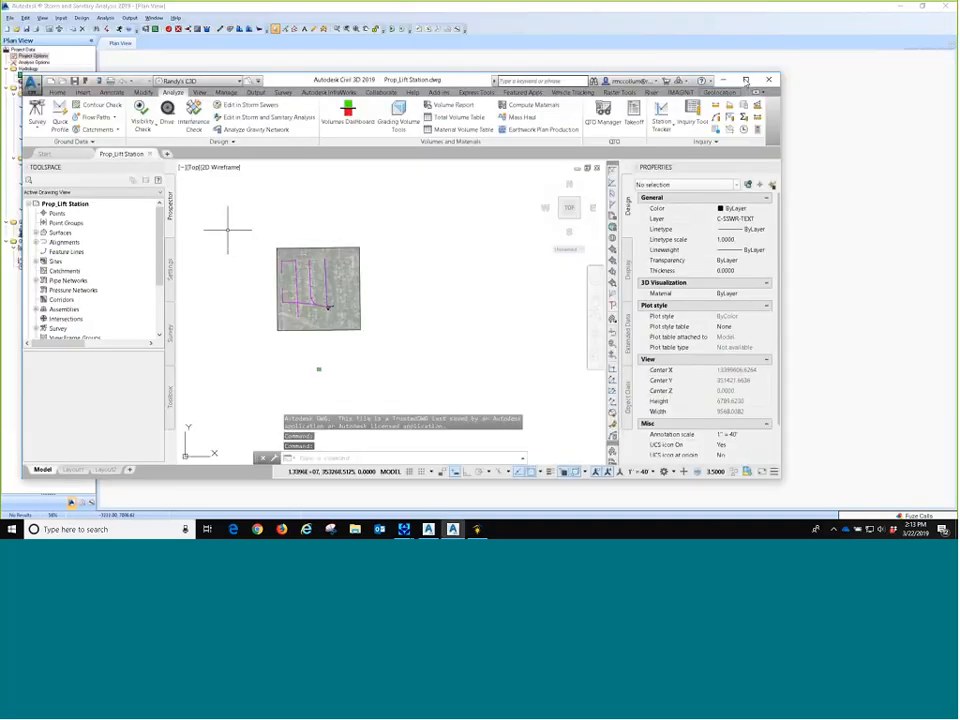
left_click(745, 80)
Examine the overall layout of the proposed sanitary pipe network over the aerial image
scroll(447, 322, "up", 3)
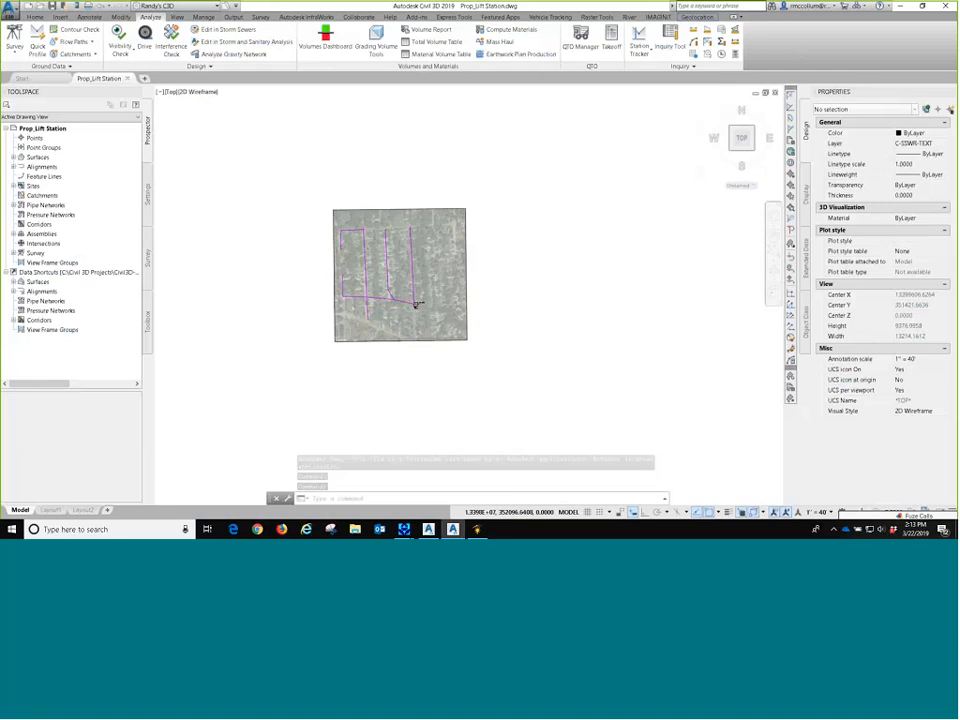
scroll(285, 205, "up", 2)
scroll(243, 283, "up", 3)
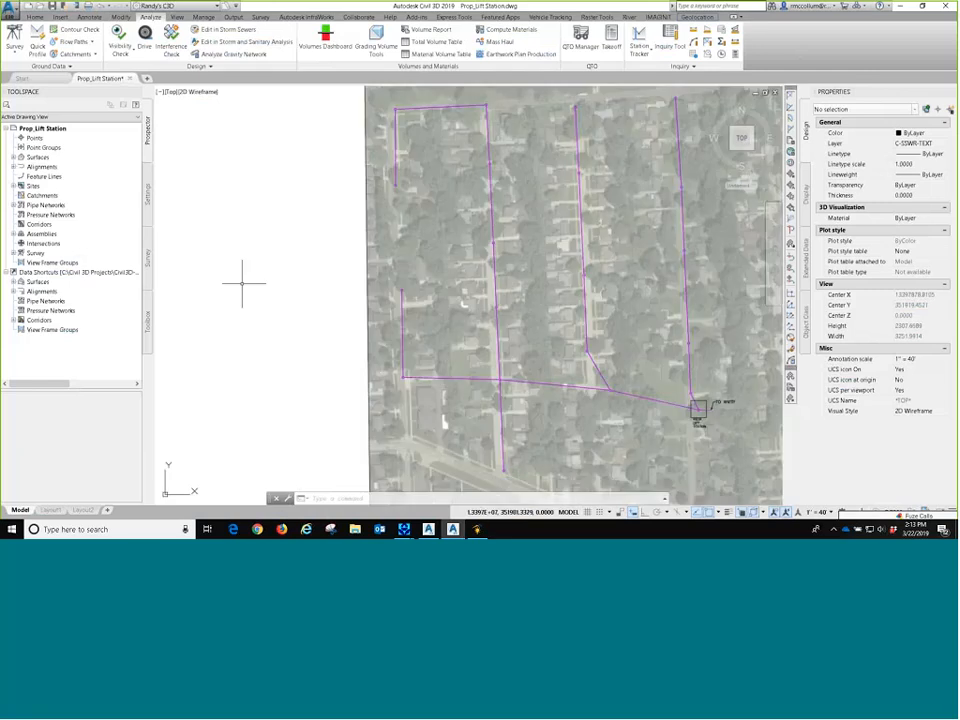
left_click_drag(408, 285, 363, 297)
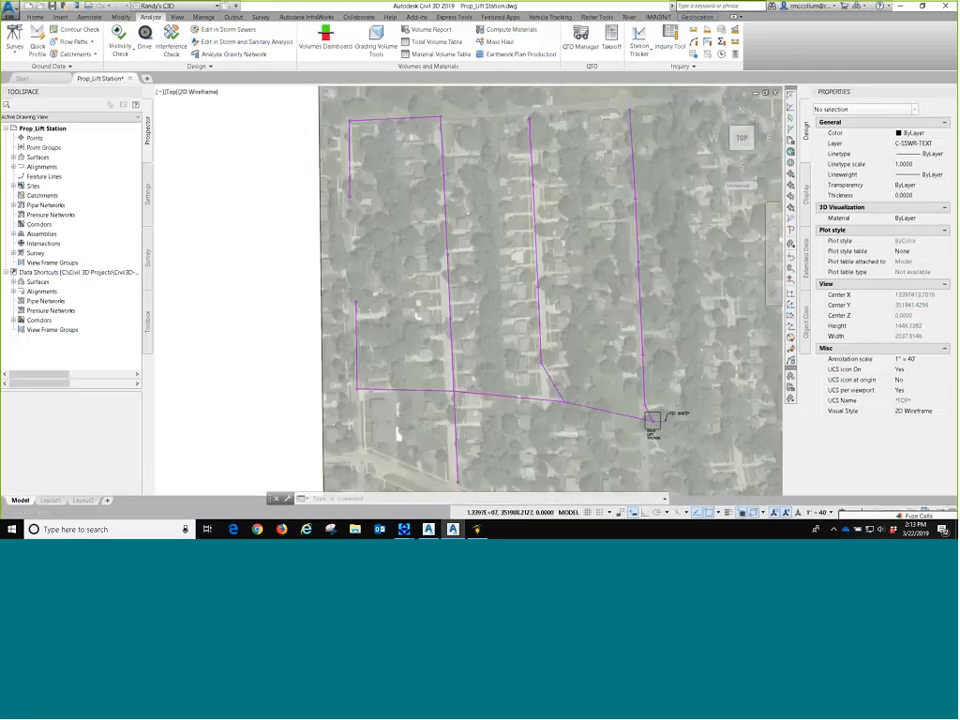
scroll(353, 198, "up", 2)
scroll(353, 187, "up", 2)
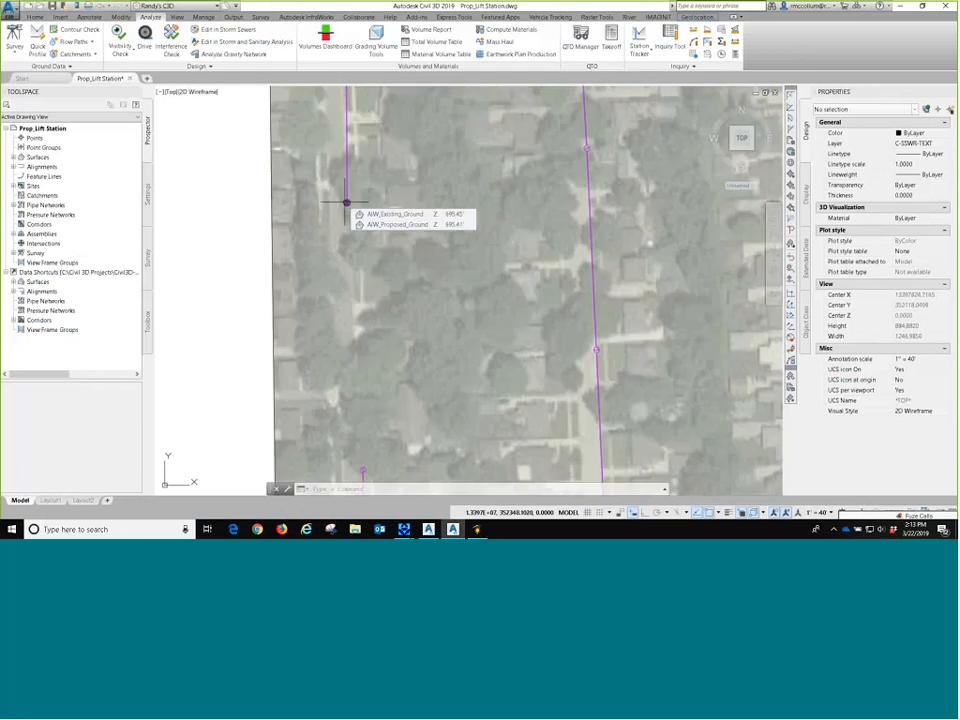
scroll(363, 195, "down", 2)
left_click_drag(353, 165, 323, 212)
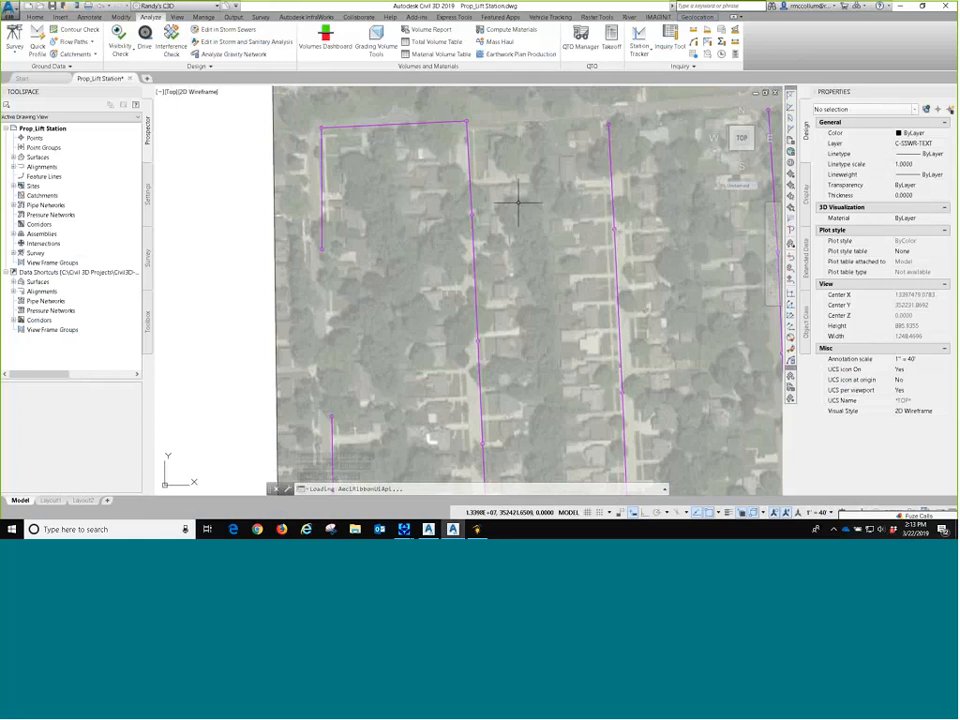
mouse_move(518, 205)
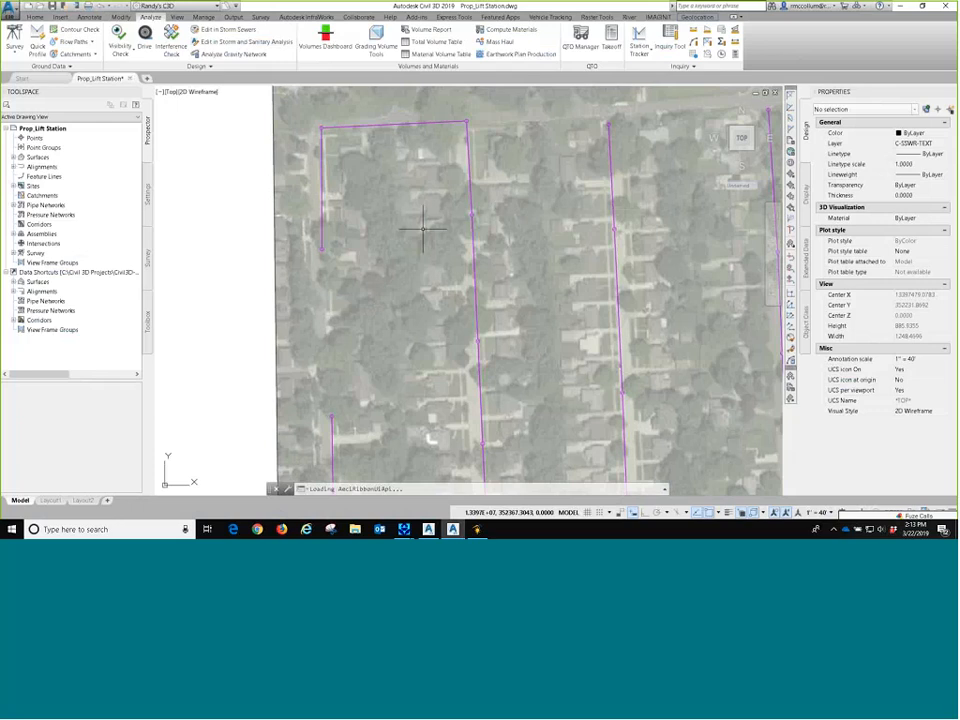
mouse_move(423, 229)
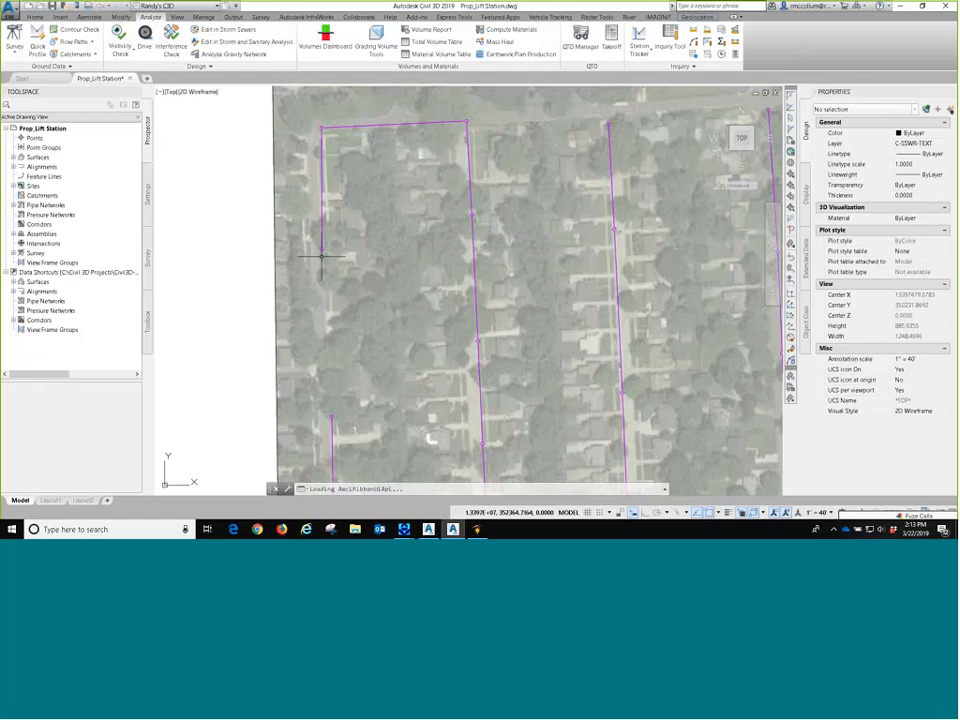
Inspect the details of the end manhole and its connecting pipe on the northwest branch, and follow the network down to the lift station
scroll(321, 257, "up", 5)
mouse_move(327, 231)
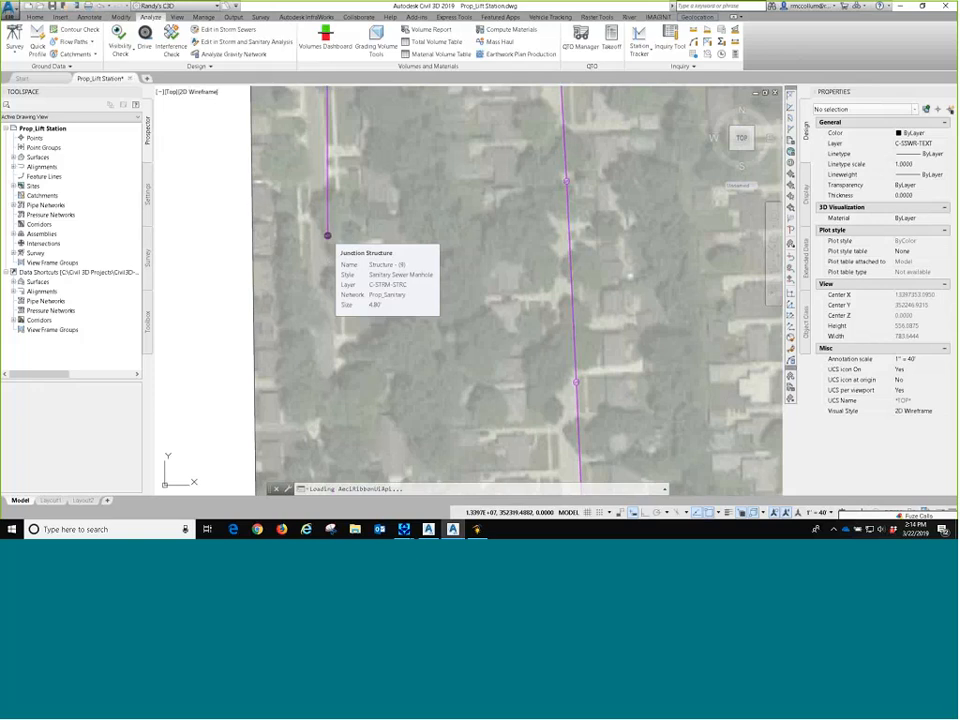
scroll(327, 236, "down", 2)
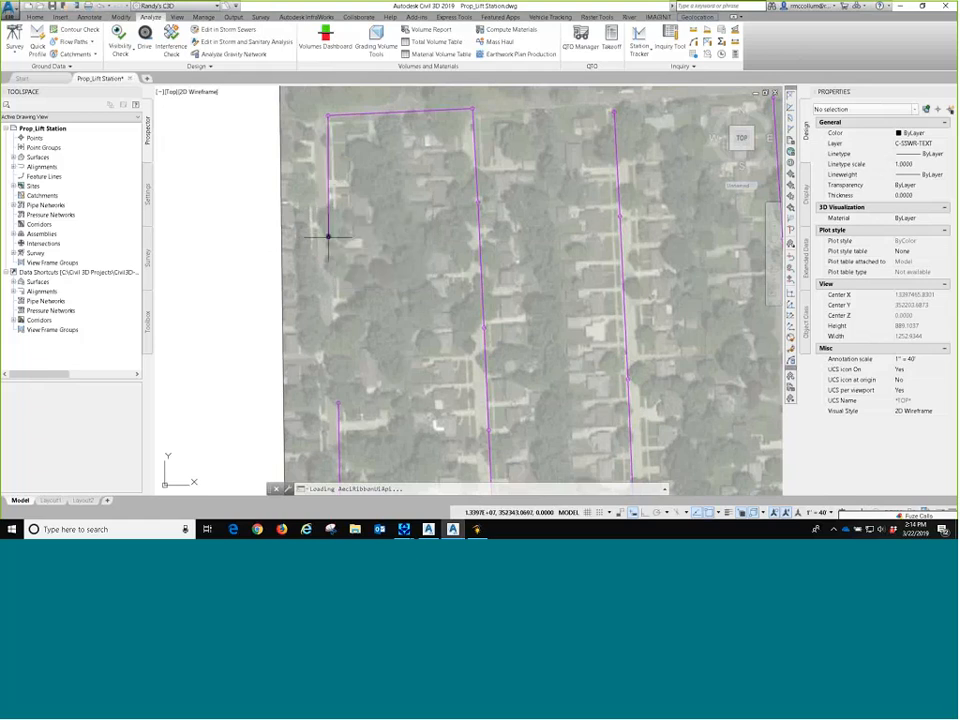
scroll(328, 234, "up", 4)
scroll(330, 232, "down", 3)
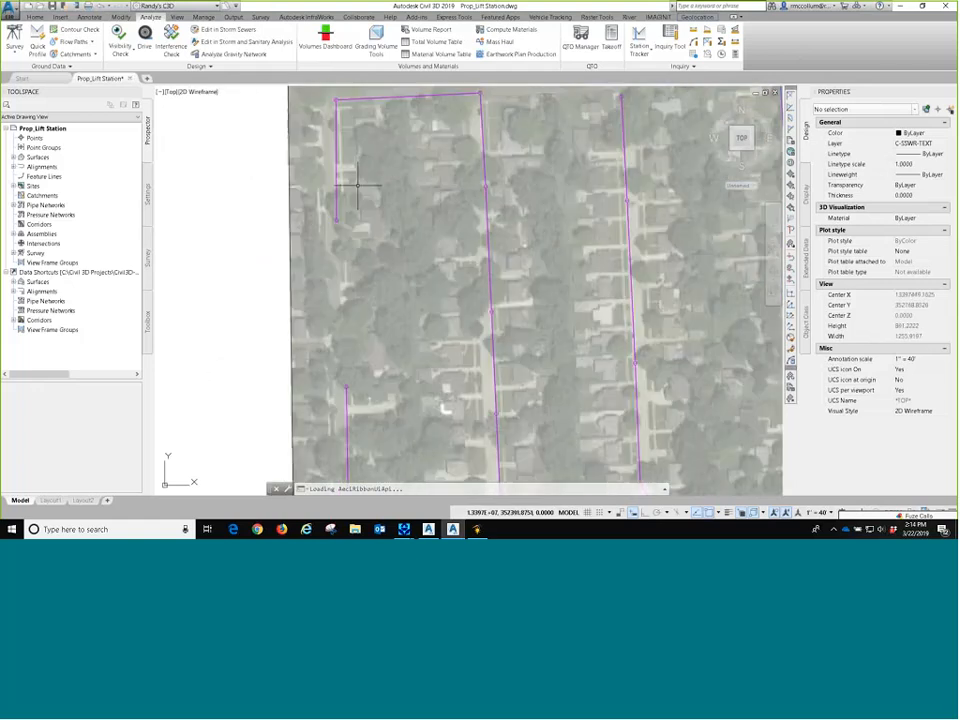
scroll(340, 128, "up", 3)
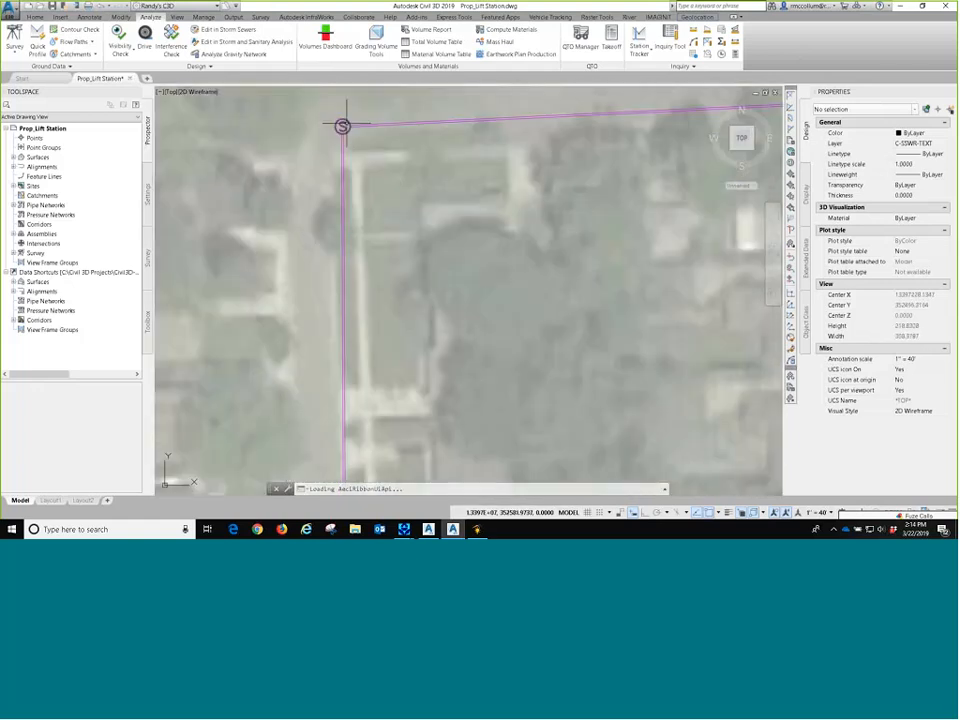
mouse_move(340, 141)
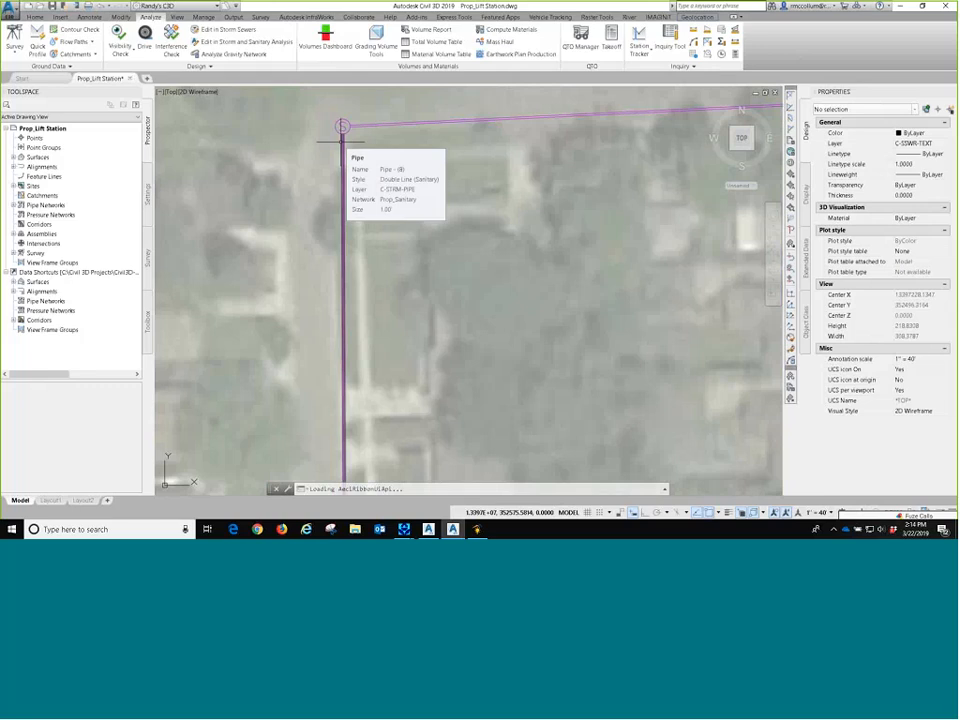
scroll(341, 141, "down", 5)
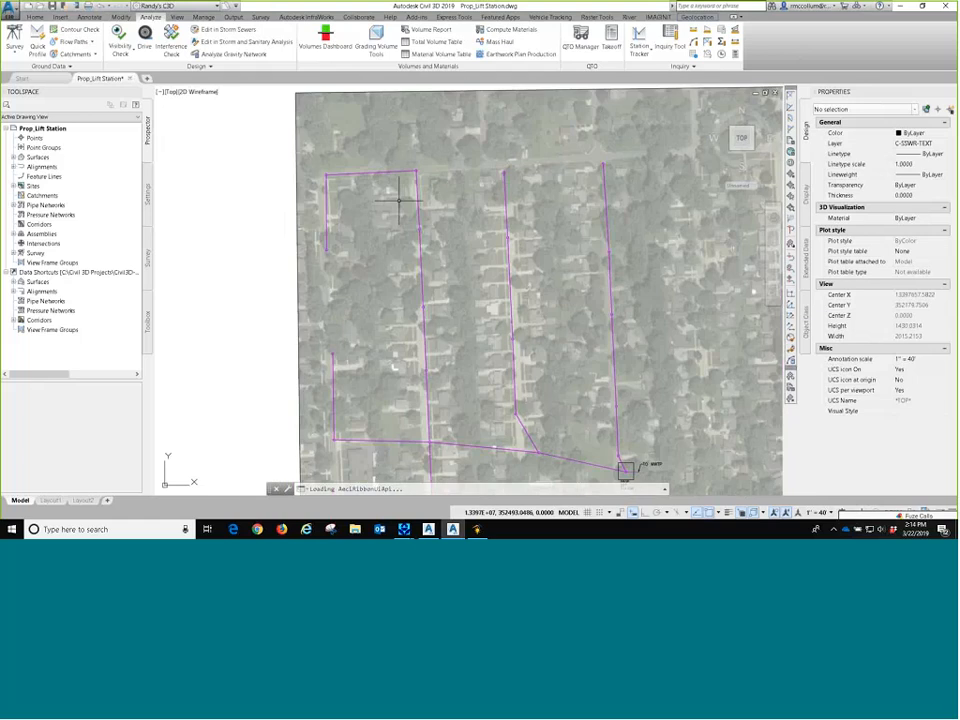
left_click_drag(455, 319, 427, 240)
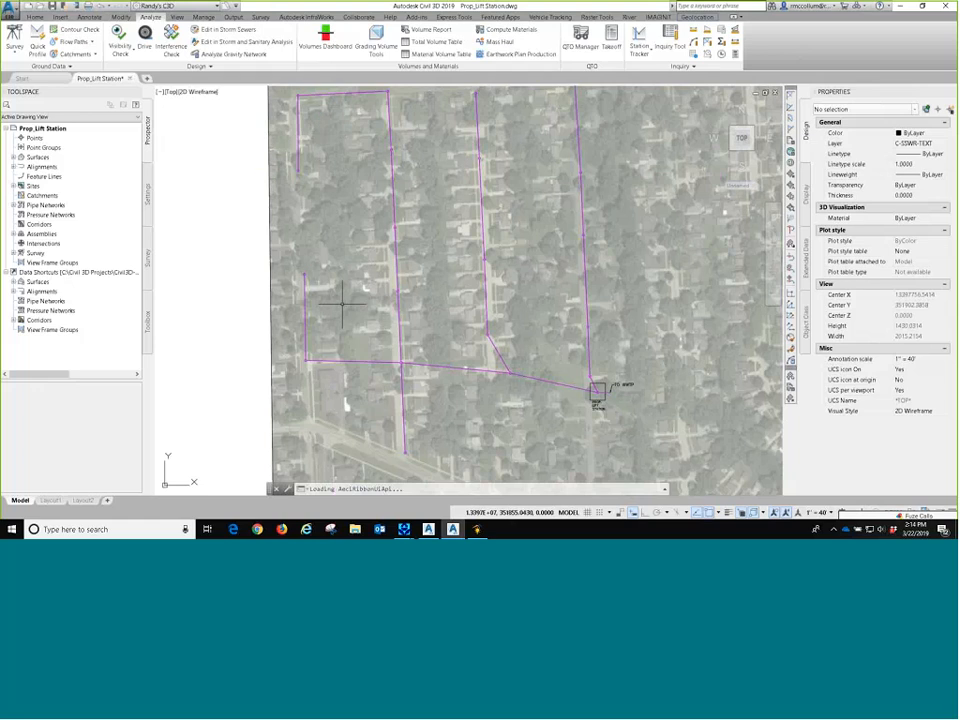
Swap the last pipe flowing into the lift station's wet well for a 12 inch concrete pipe
left_click(545, 380)
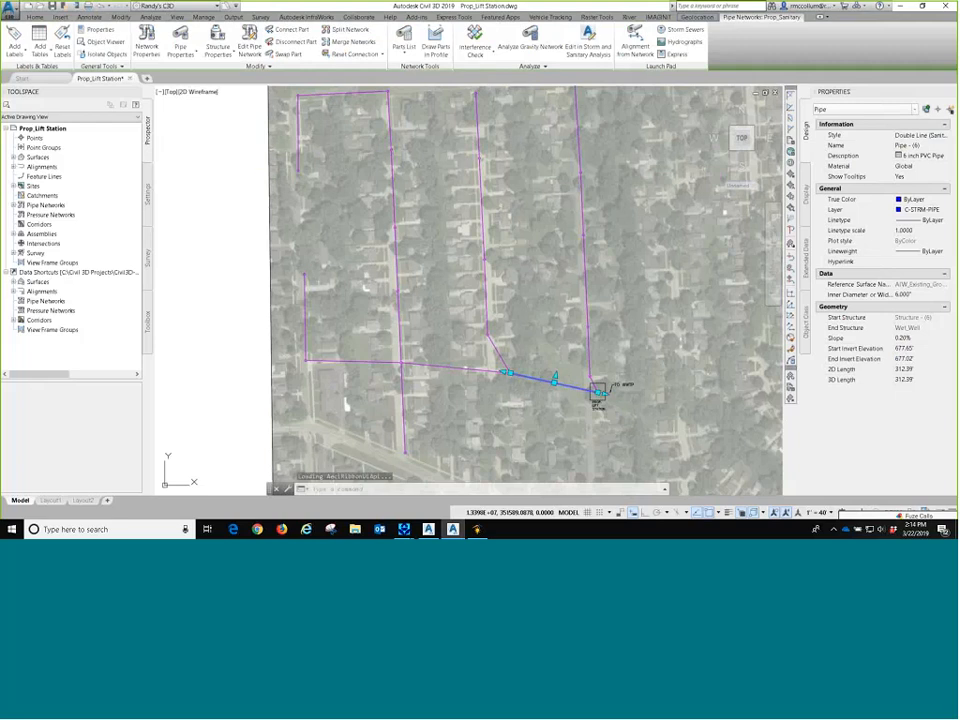
left_click(281, 57)
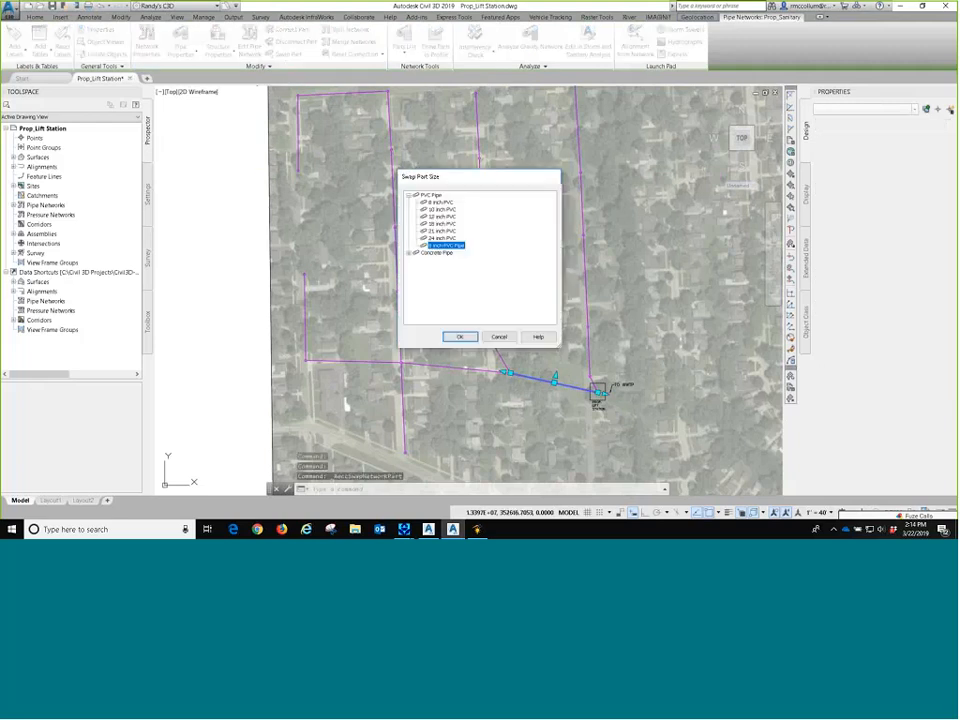
left_click(410, 252)
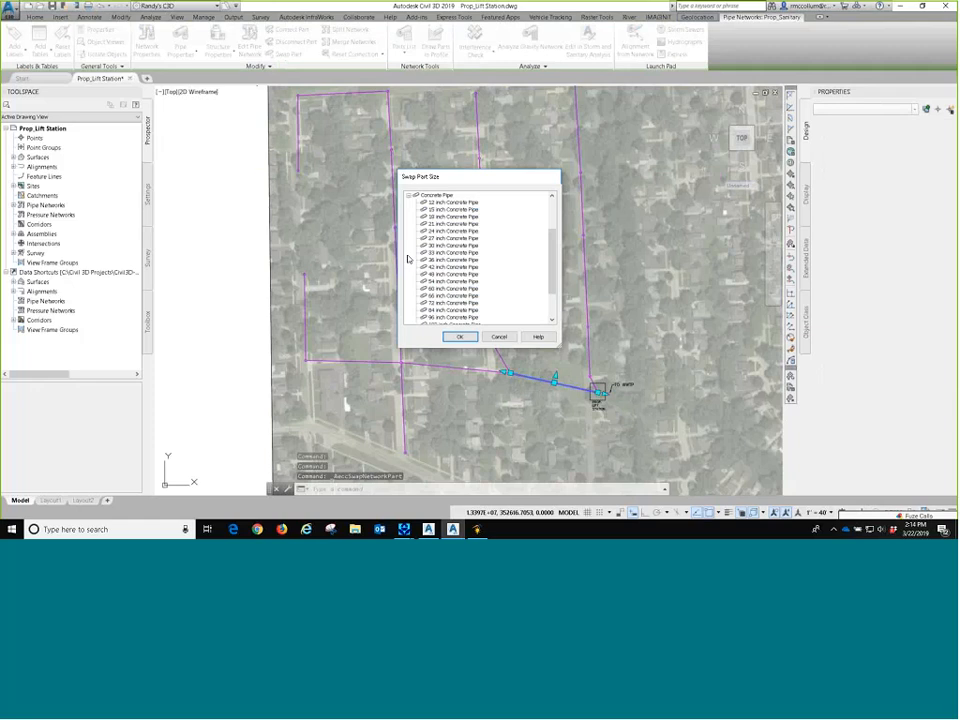
left_click(460, 336)
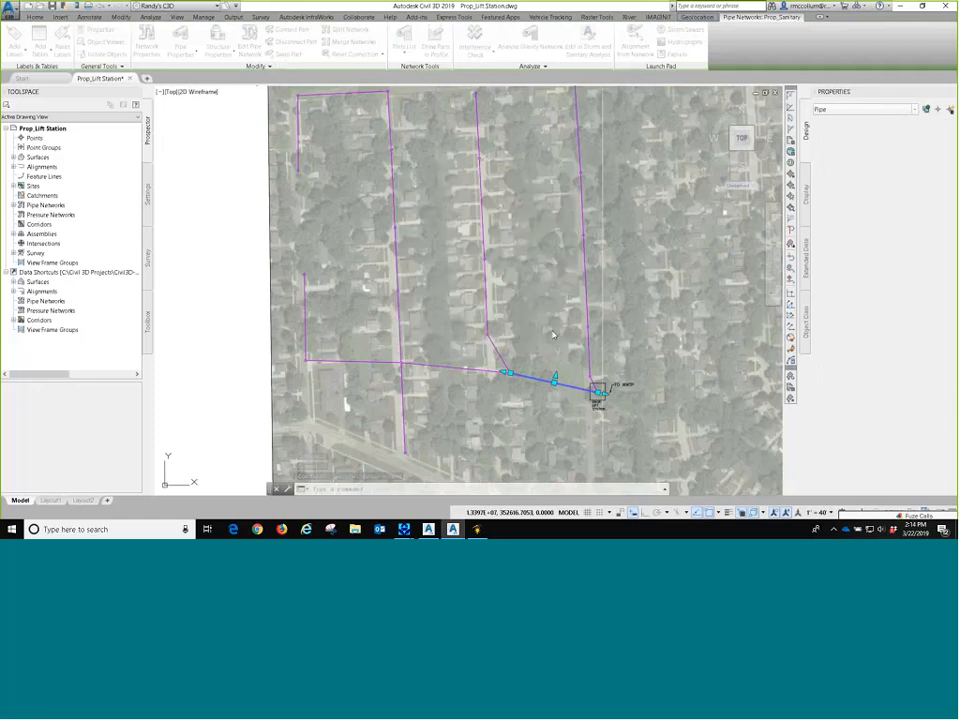
scroll(553, 330, "down", 2)
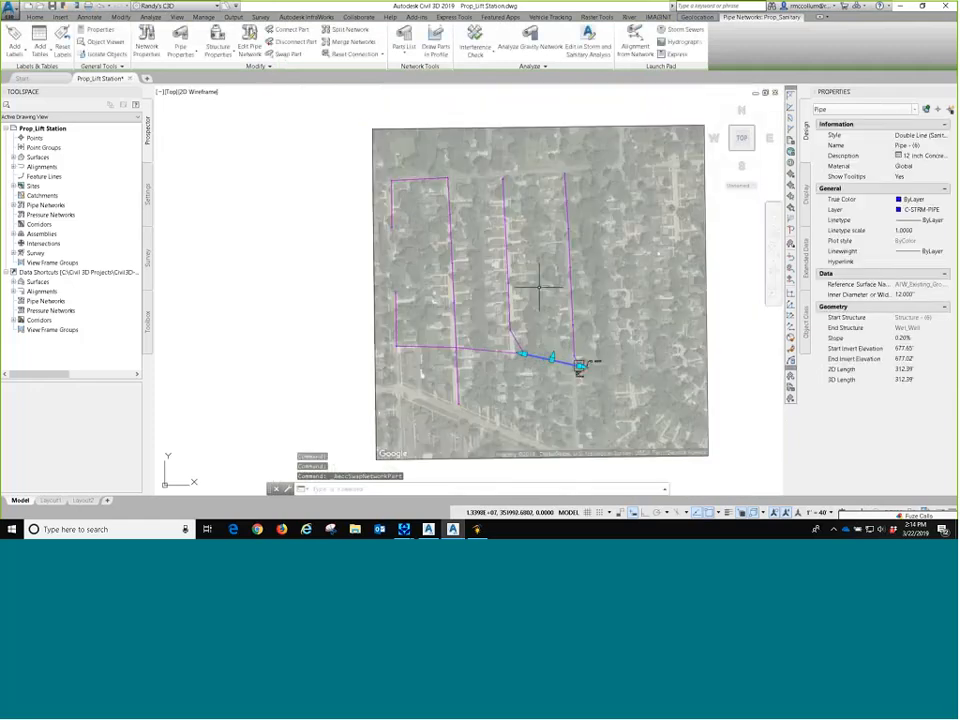
key("Escape")
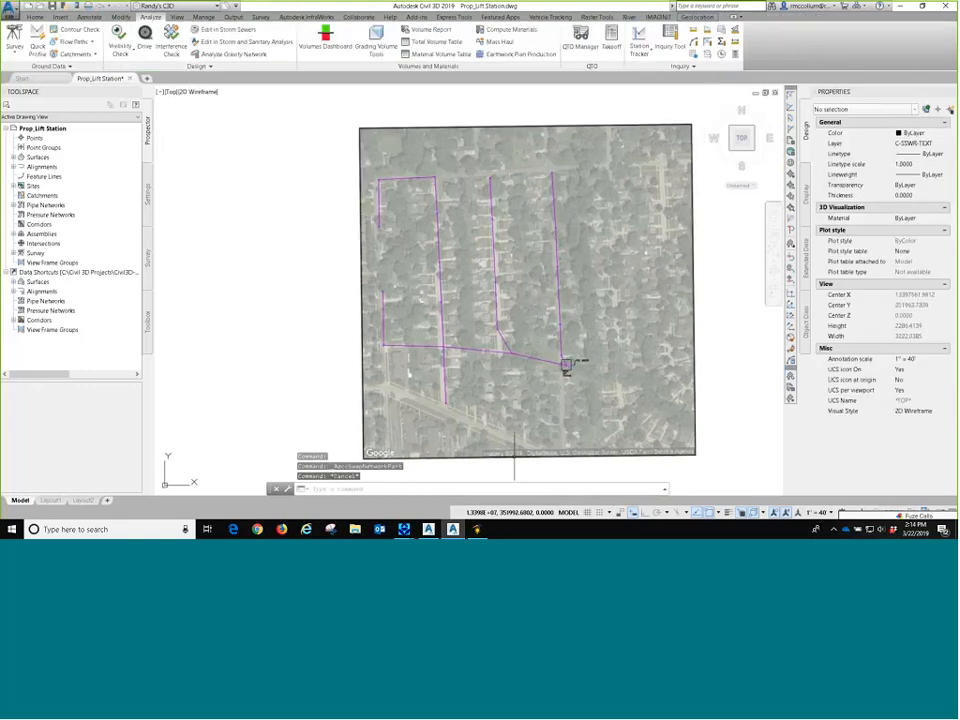
Exit Storm and Sanitary Analysis without saving the two-junction project, and return to the Prop_Lift Station drawing in Civil 3D
left_click(429, 529)
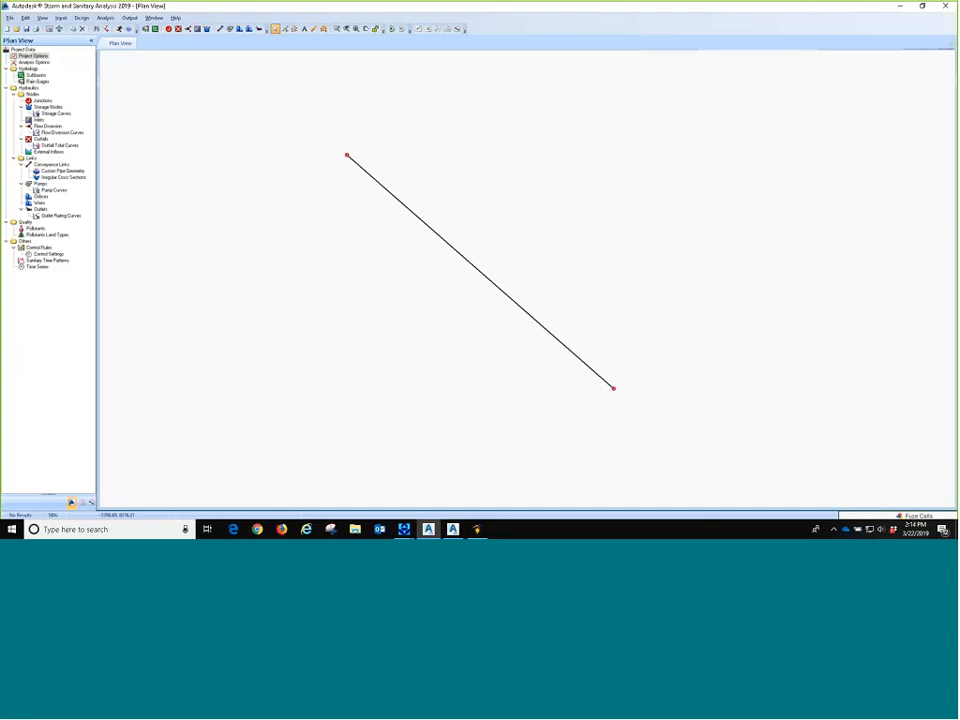
left_click(9, 17)
left_click(20, 65)
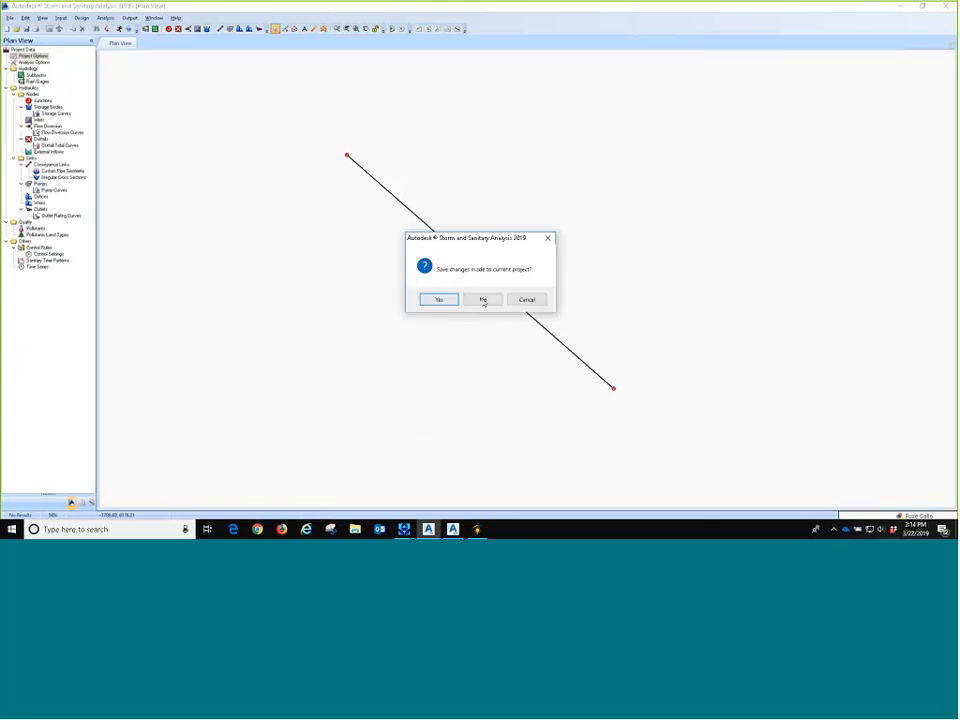
left_click(484, 299)
left_click(9, 17)
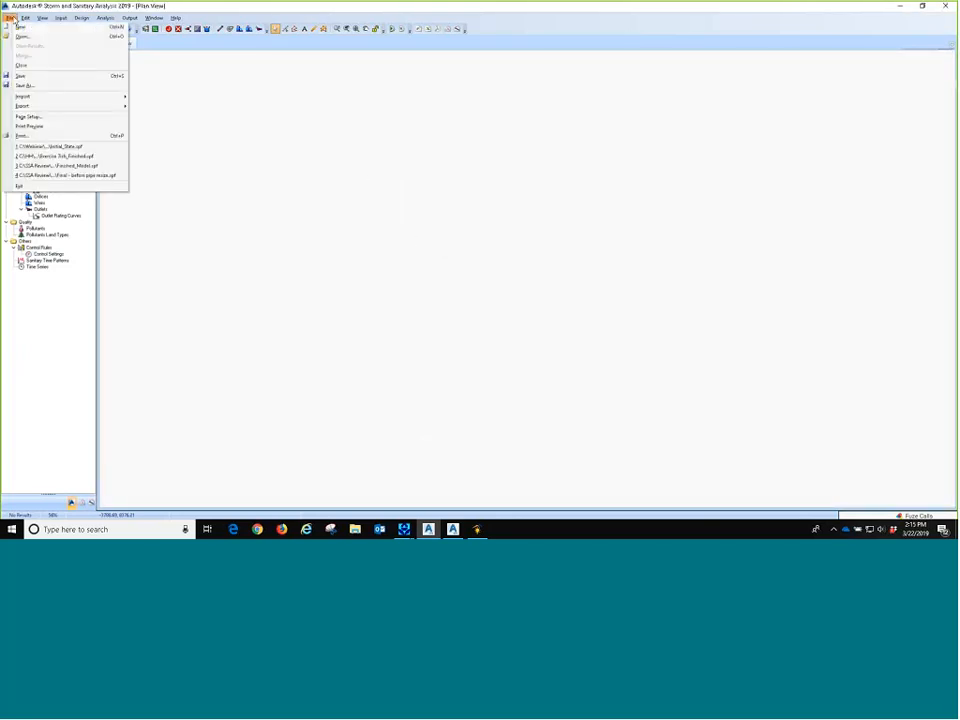
left_click(27, 186)
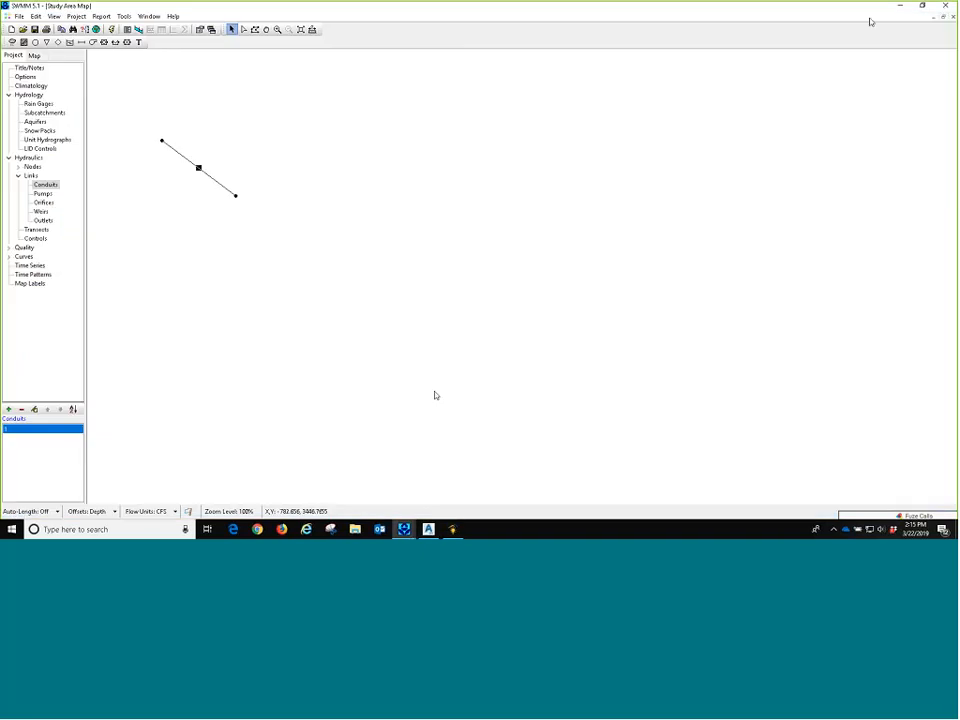
left_click(429, 530)
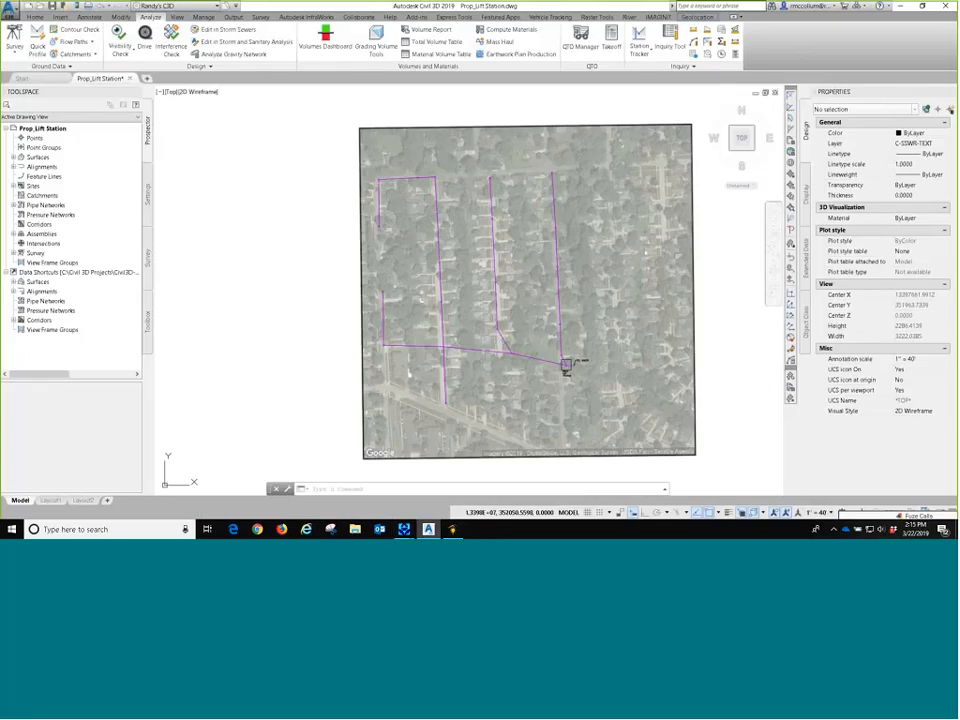
Examine the sanitary sewer profile northeast of the plan, following the 12 inch concrete pipes and manholes down to the wet well and back
scroll(455, 288, "up", 2)
scroll(455, 288, "down", 2)
left_click_drag(455, 288, 420, 276)
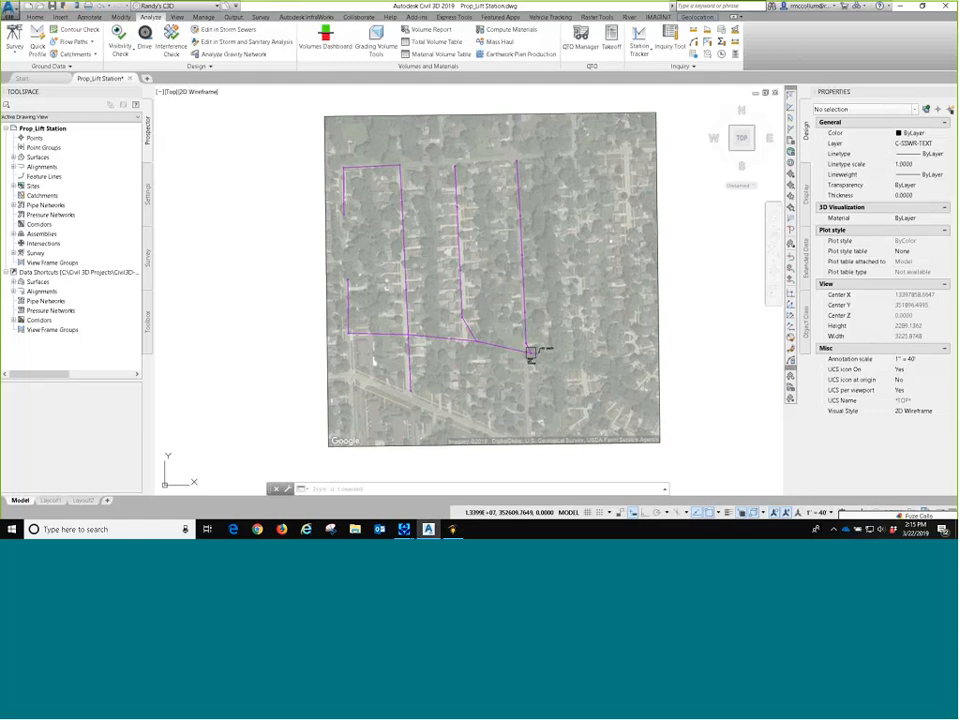
left_click_drag(517, 310, 487, 304)
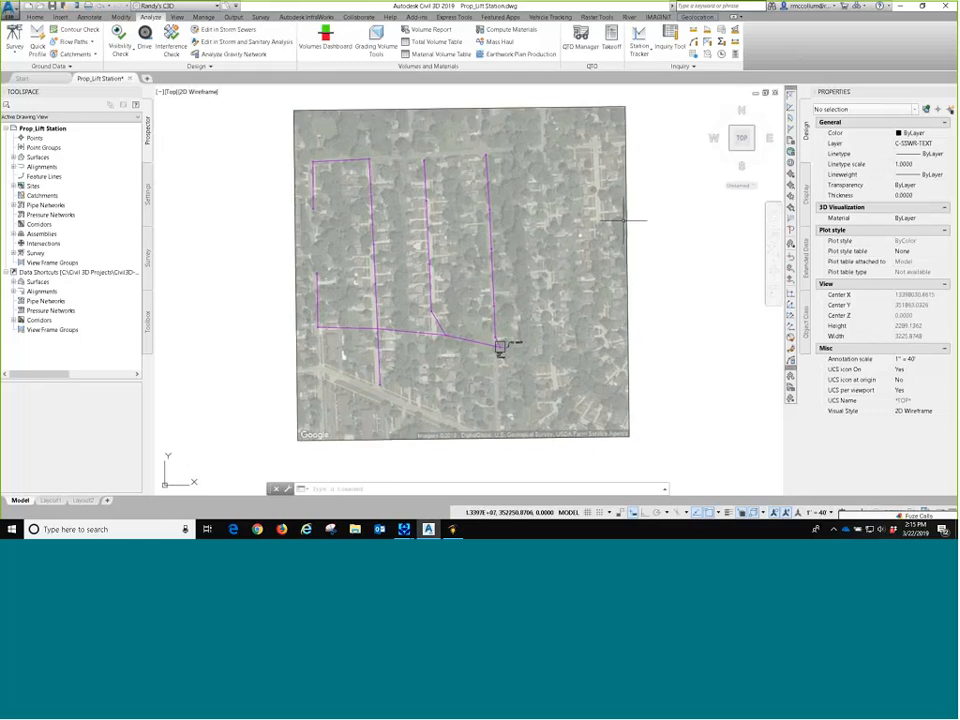
left_click_drag(569, 219, 416, 219)
scroll(238, 203, "down", 4)
scroll(484, 206, "down", 2)
left_click_drag(730, 185, 494, 159)
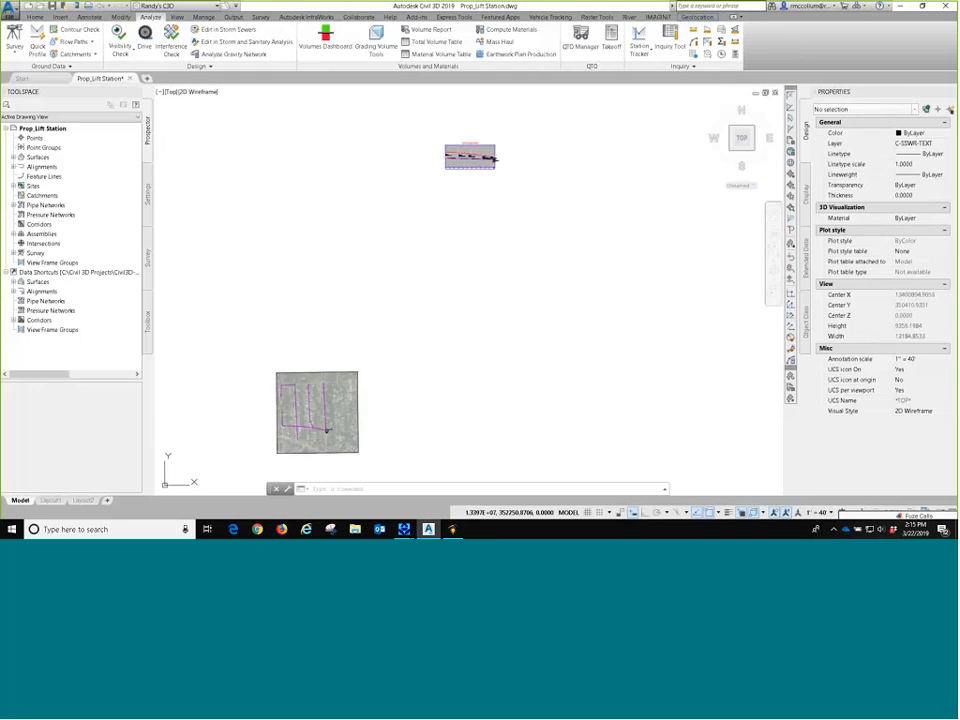
scroll(455, 150, "up", 6)
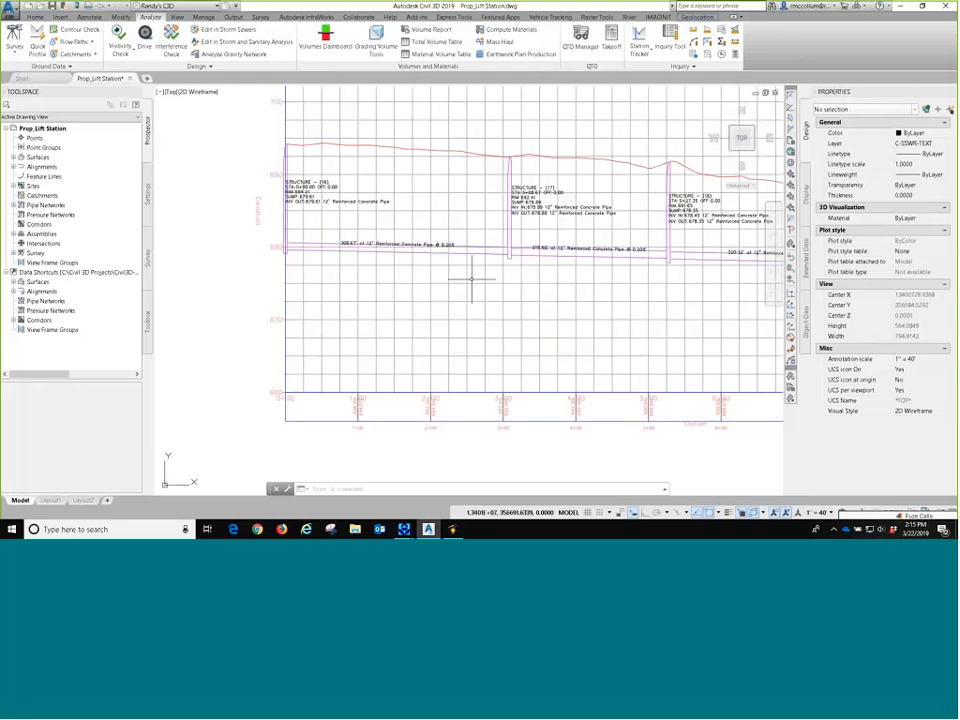
left_click_drag(581, 285, 396, 268)
scroll(410, 260, "down", 4)
scroll(418, 252, "up", 2)
scroll(432, 250, "up", 5)
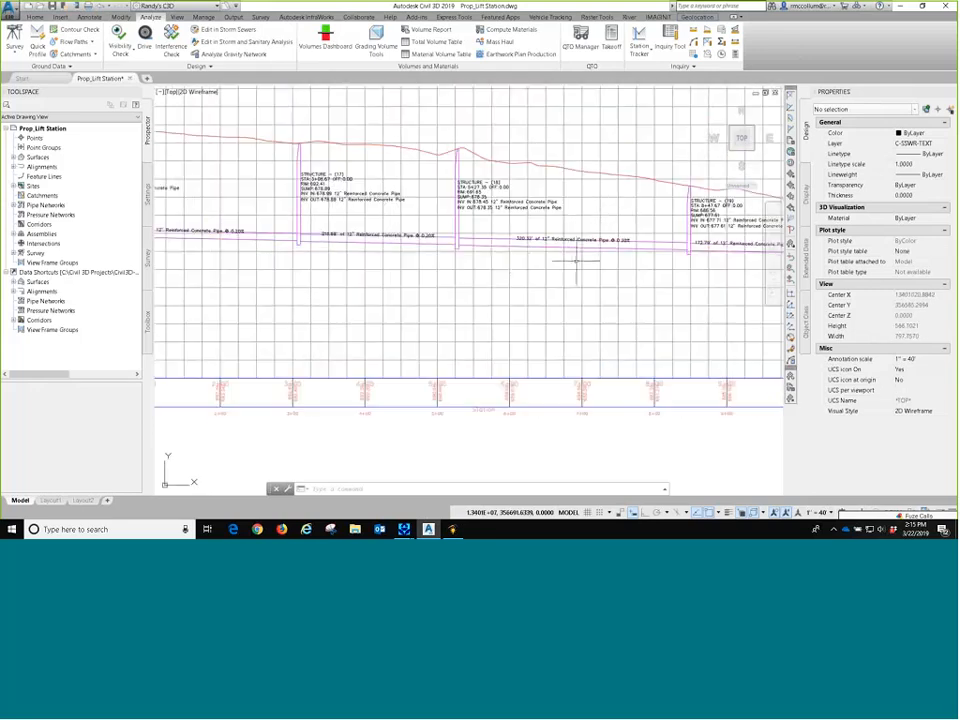
left_click_drag(573, 268, 296, 240)
scroll(475, 241, "down", 2)
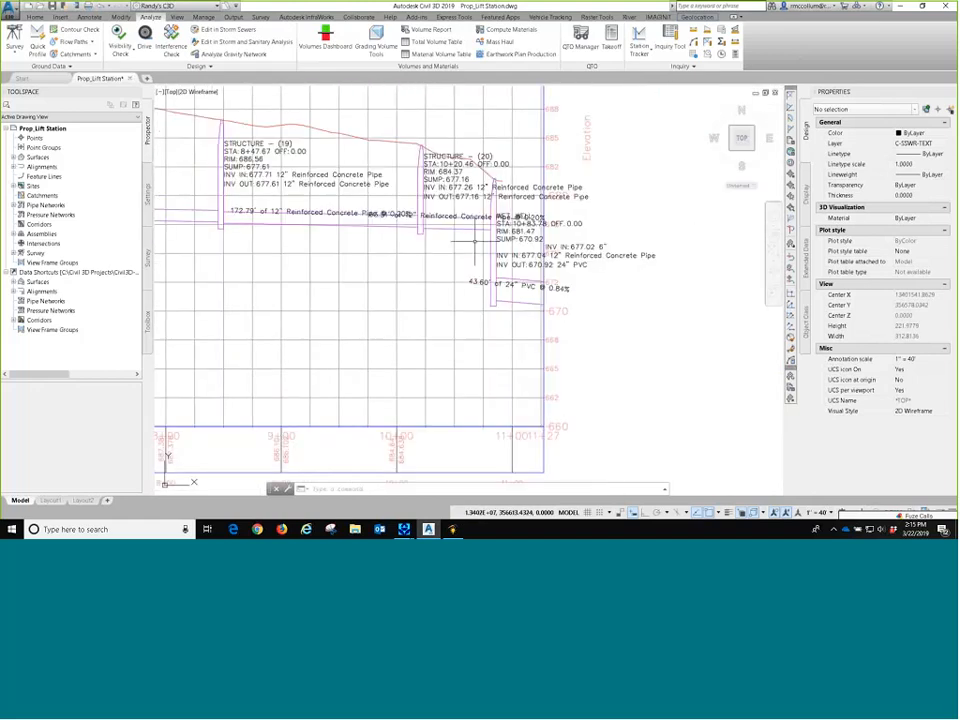
left_click_drag(433, 236, 643, 241)
scroll(418, 200, "down", 4)
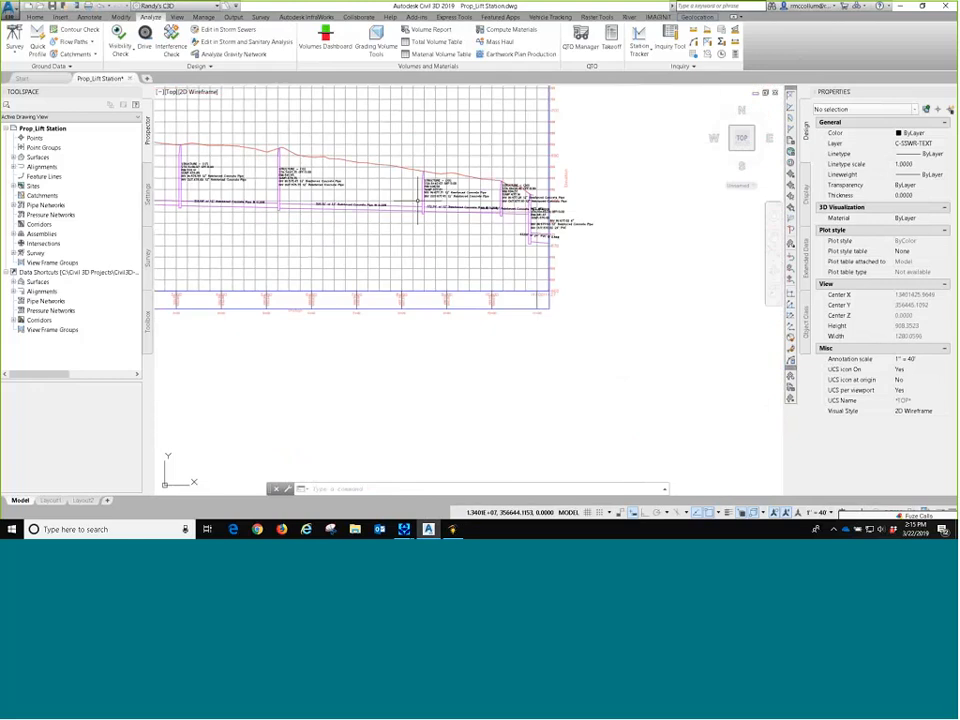
left_click_drag(262, 216, 525, 239)
left_click_drag(395, 252, 606, 200)
Return to the plan layout and examine the proposed lift station with its incoming pipes and the wet well
scroll(607, 200, "down", 6)
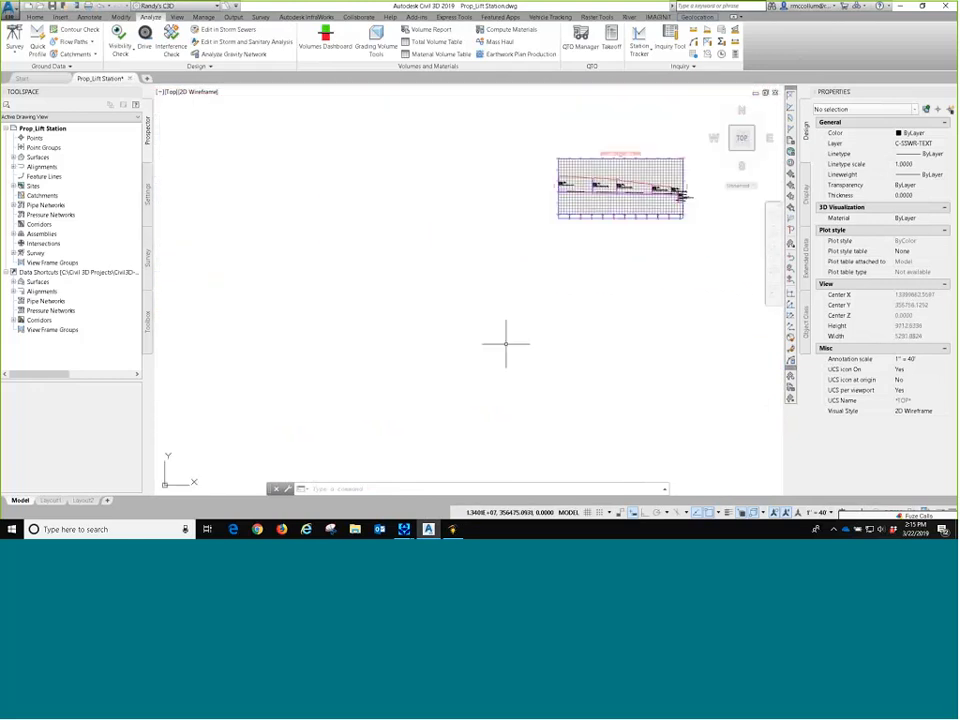
scroll(506, 343, "down", 2)
left_click_drag(461, 351, 497, 267)
scroll(497, 267, "up", 8)
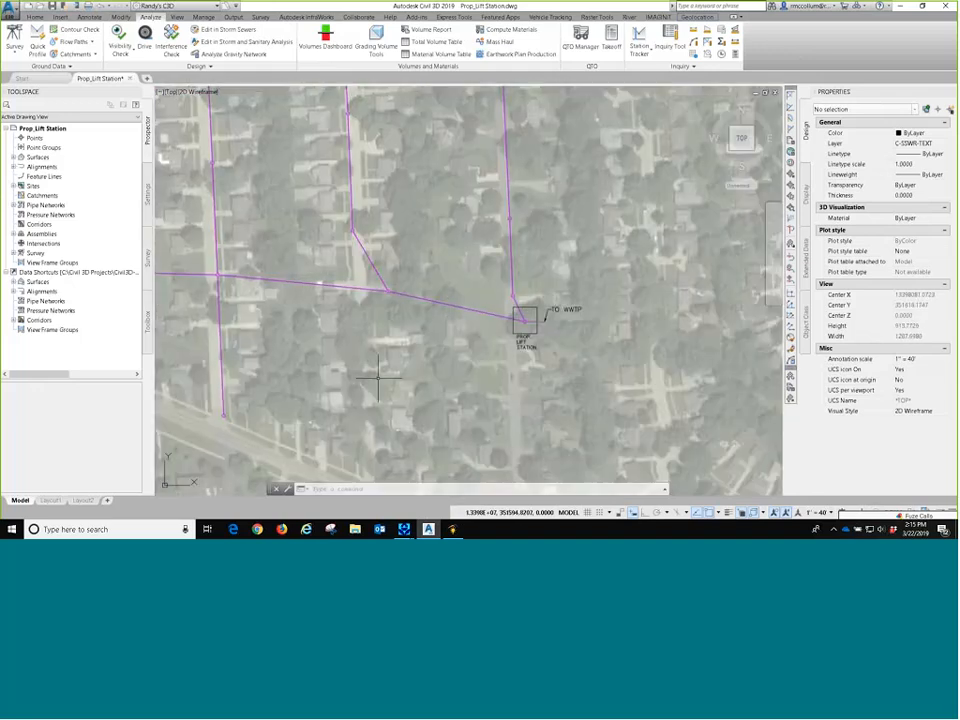
left_click_drag(464, 357, 407, 343)
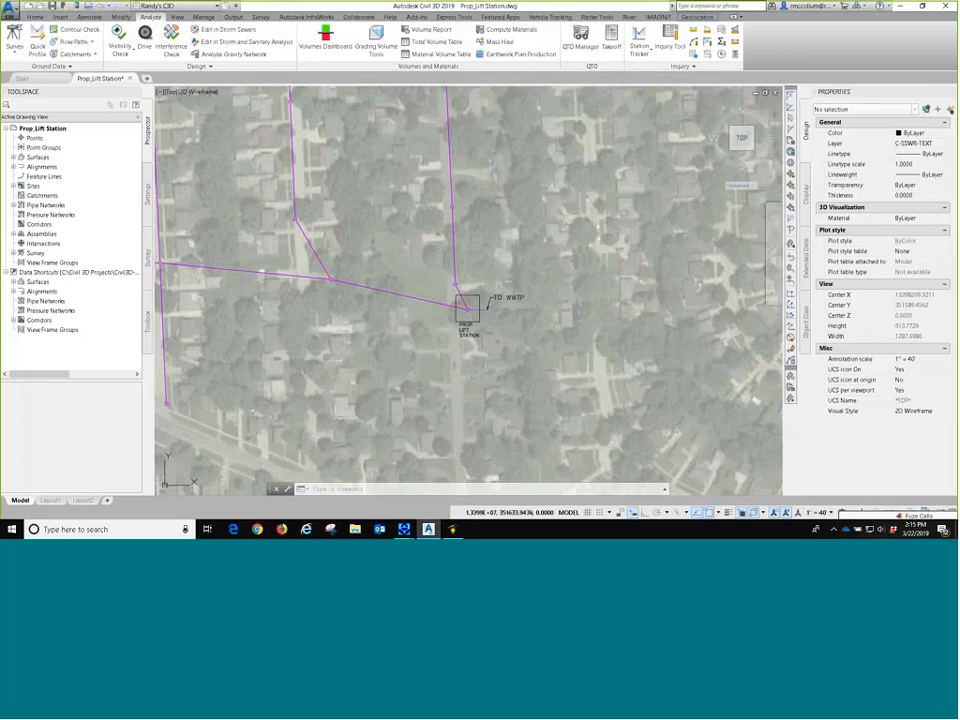
scroll(508, 286, "up", 4)
left_click_drag(420, 315, 482, 246)
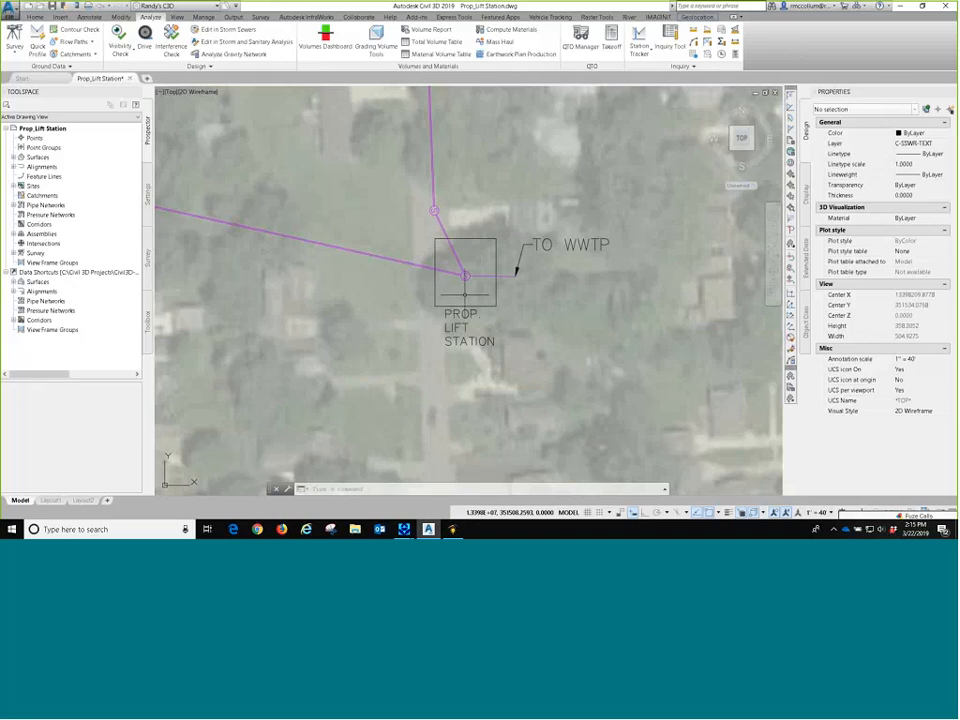
mouse_move(465, 294)
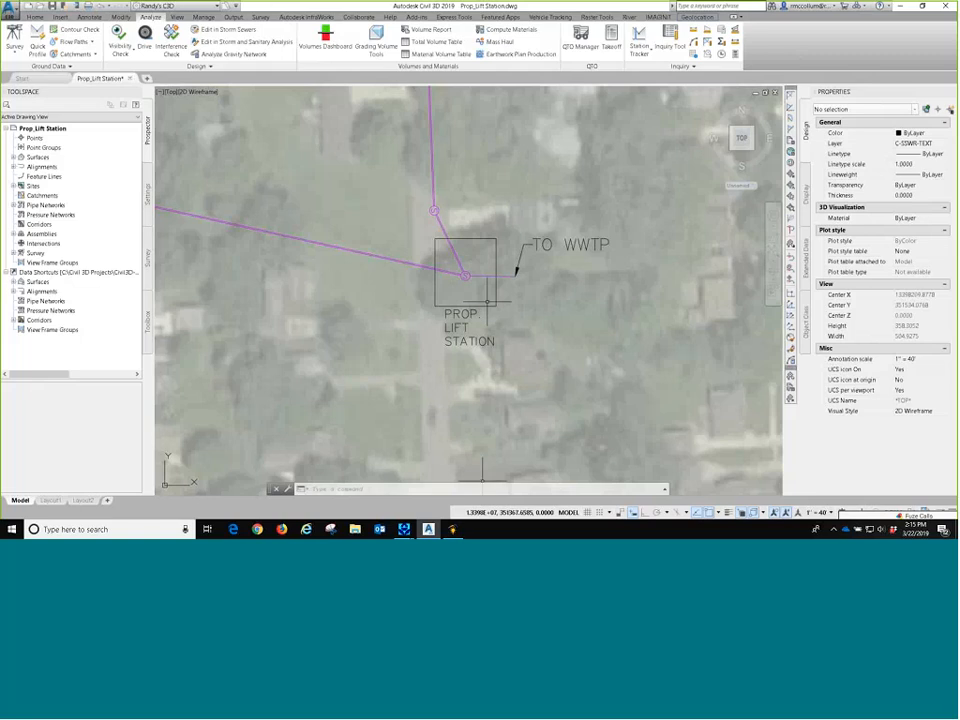
Switch to the SWMM 5.1 study area map and convert Junction 2 to a storage unit
mouse_move(404, 529)
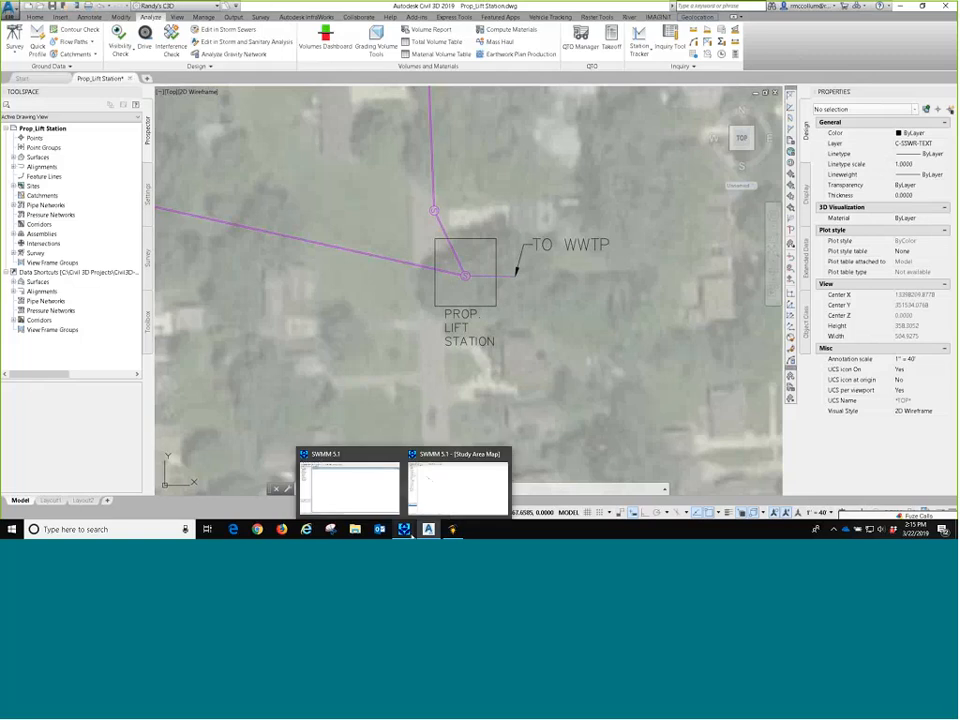
left_click(440, 494)
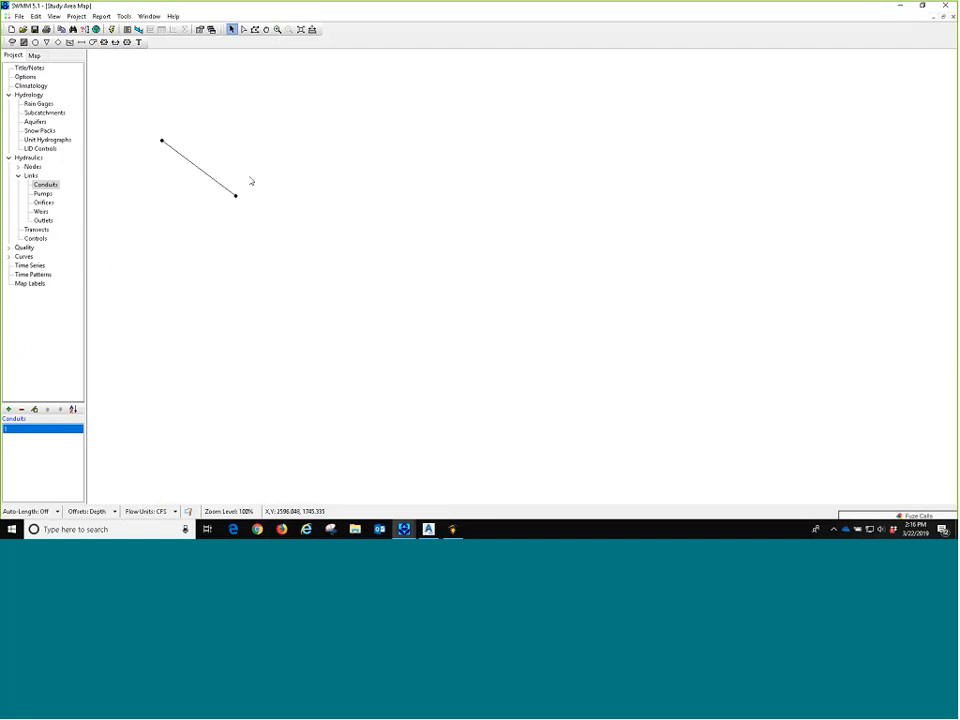
left_click(236, 195)
right_click(236, 196)
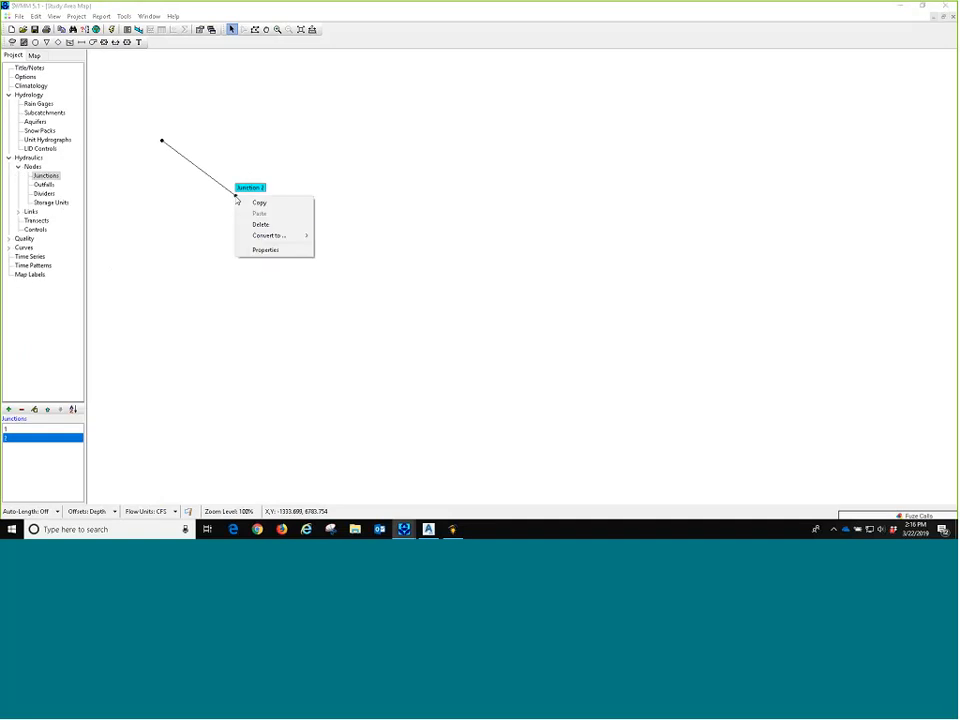
mouse_move(277, 238)
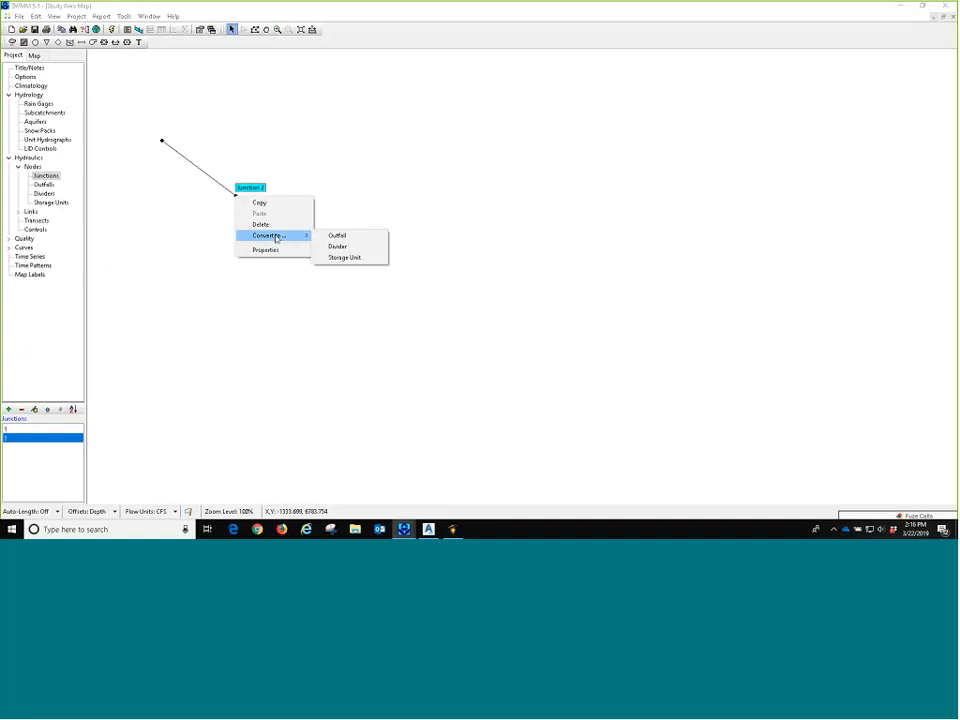
left_click(357, 258)
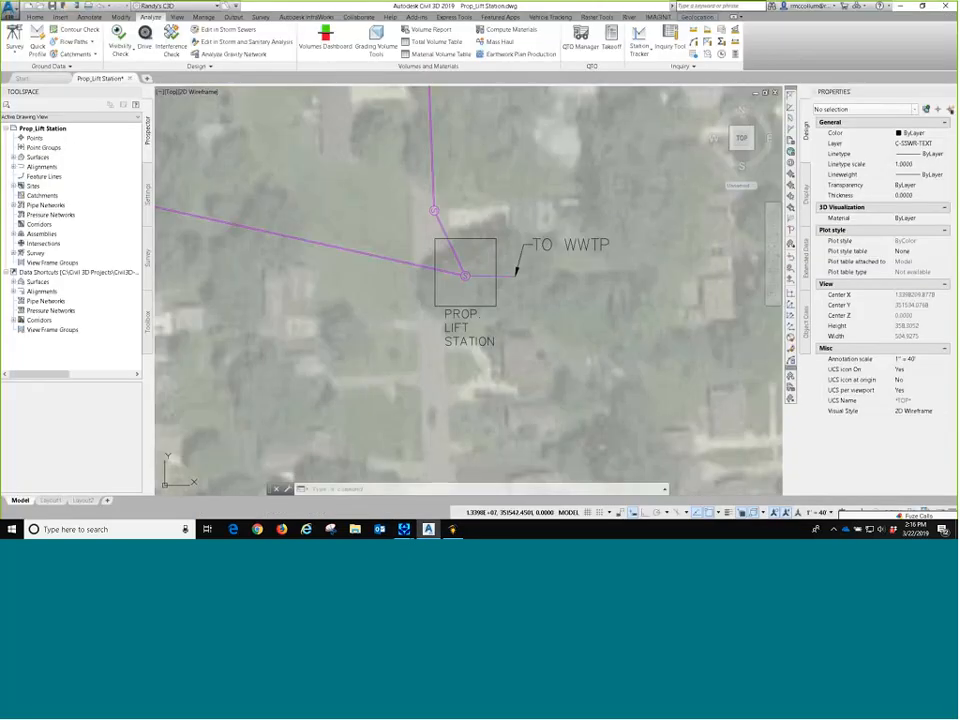
Back in Civil 3D, inspect the lift station's outgoing pipe to the WWTP and its place in the overall network
scroll(465, 295, "down", 5)
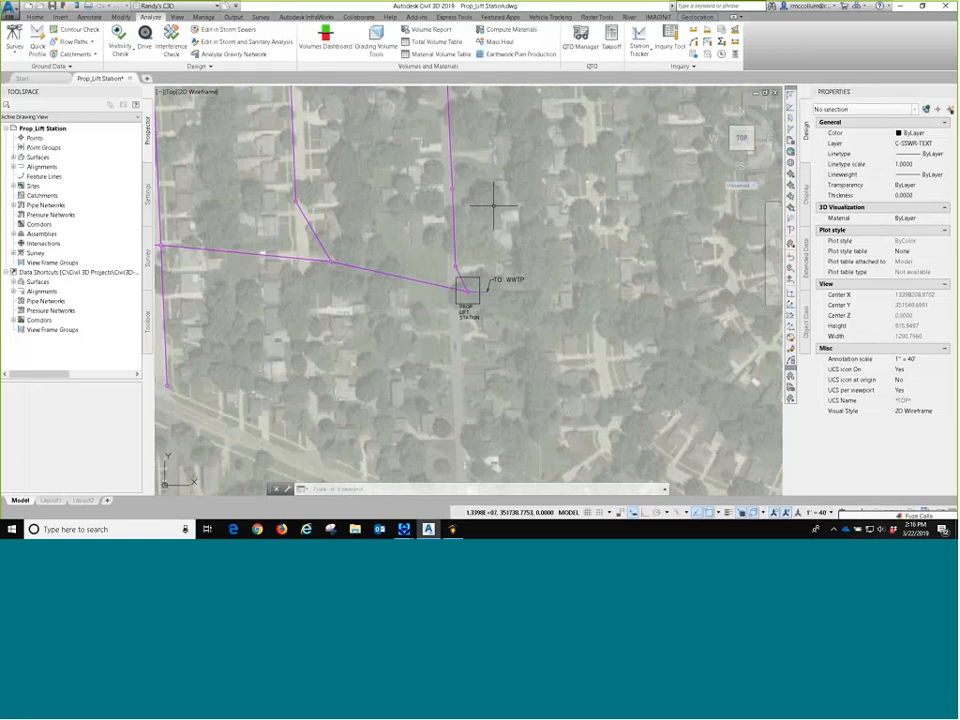
scroll(500, 283, "up", 4)
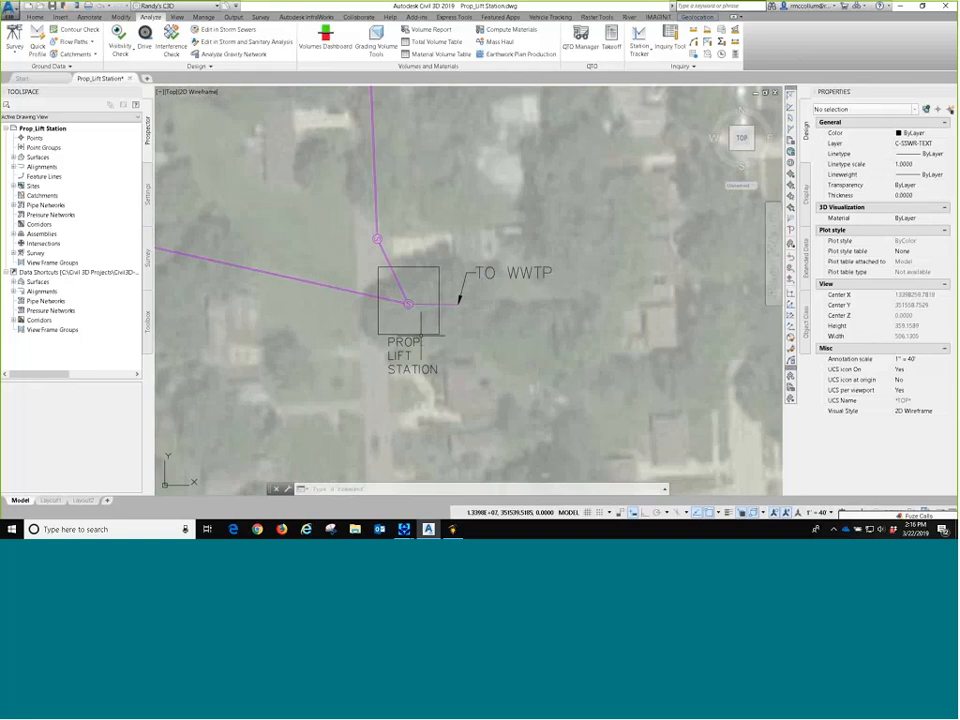
scroll(421, 319, "up", 3)
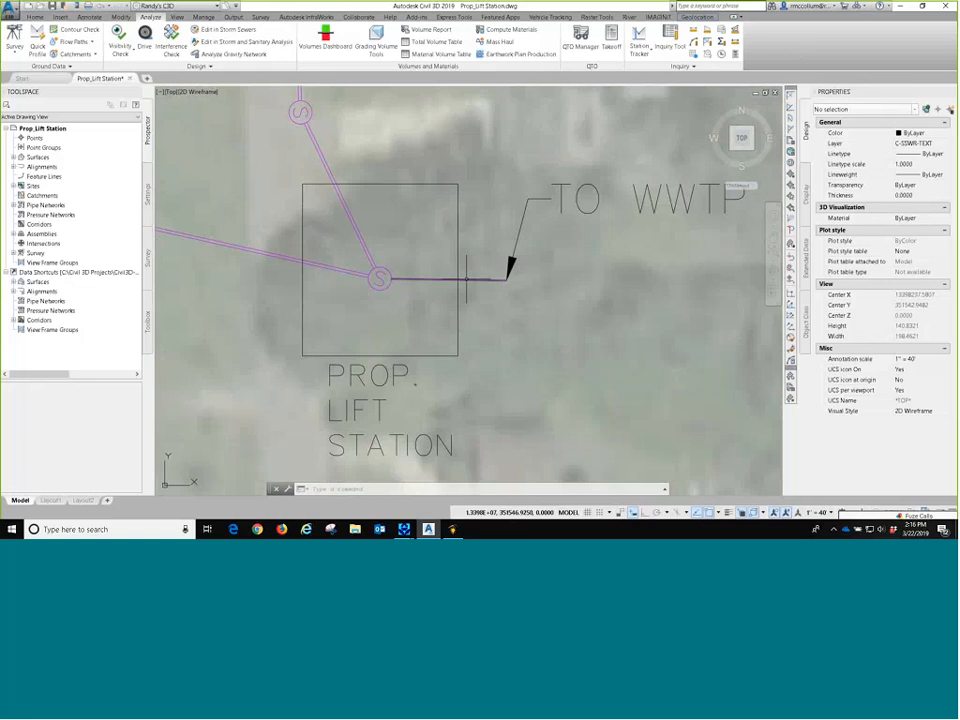
scroll(451, 280, "down", 2)
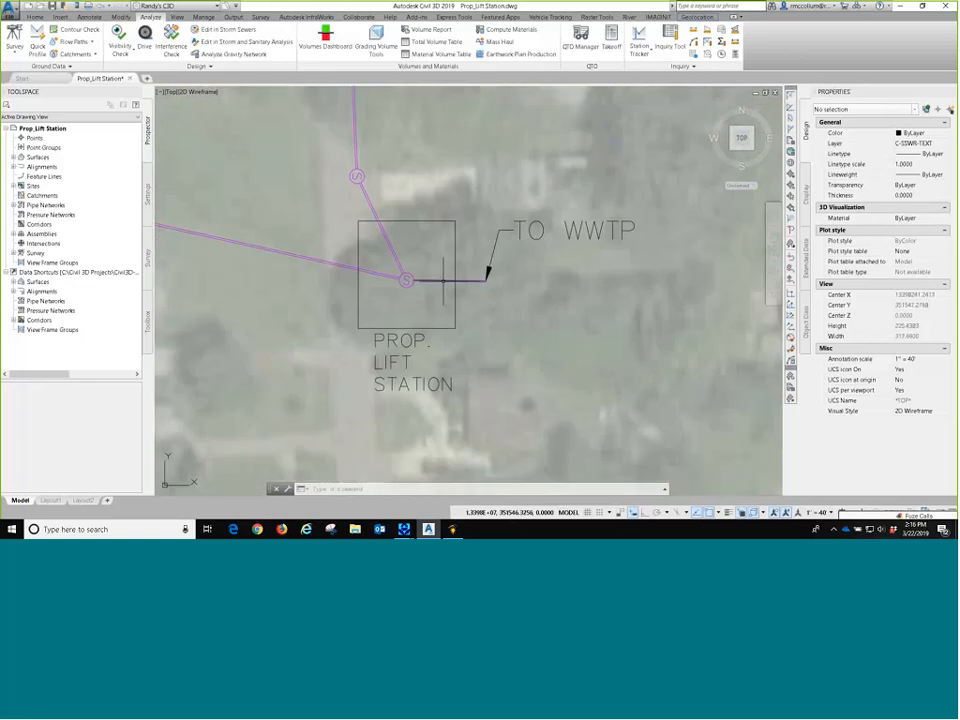
scroll(484, 292, "down", 3)
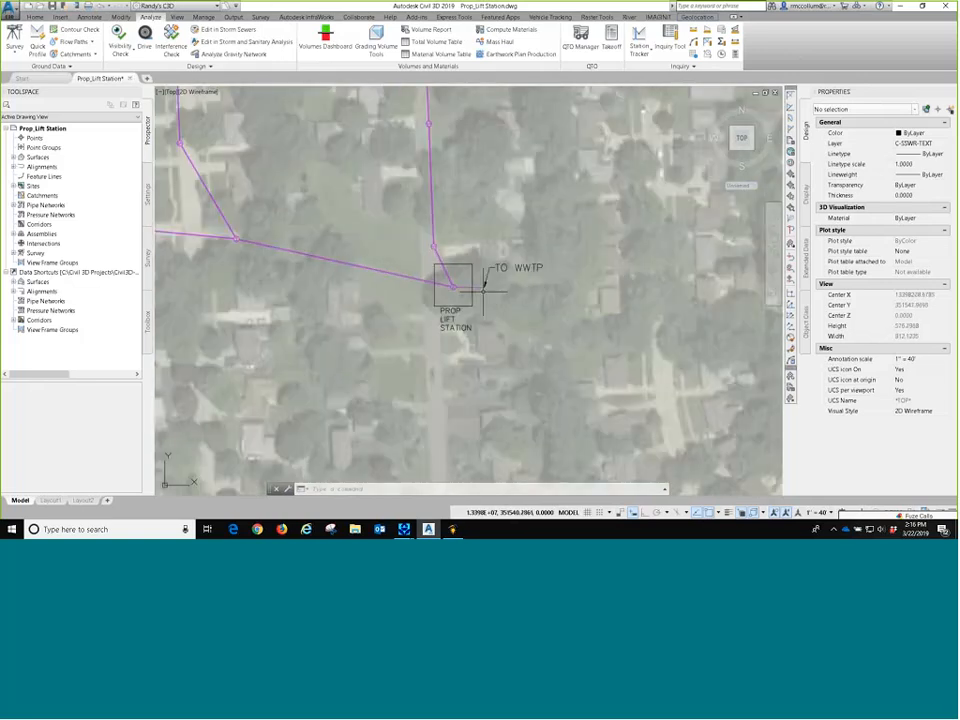
scroll(485, 288, "down", 1)
scroll(480, 350, "down", 5)
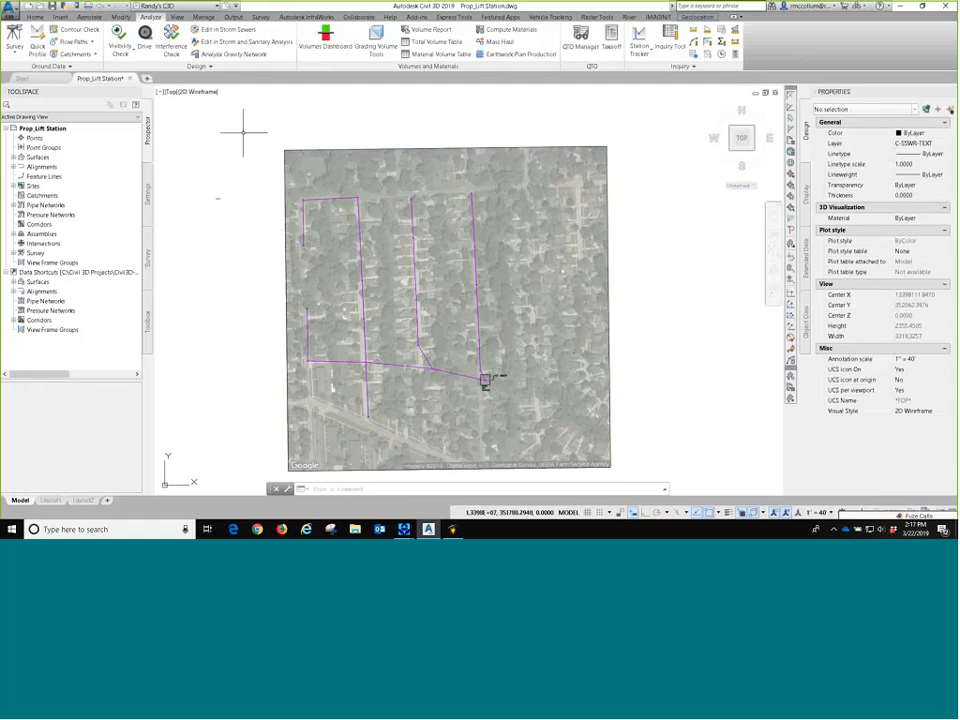
Export the Prop_Sanitary network to Storm and Sanitary Analysis as a new project, and close the import log without saving it
left_click(240, 44)
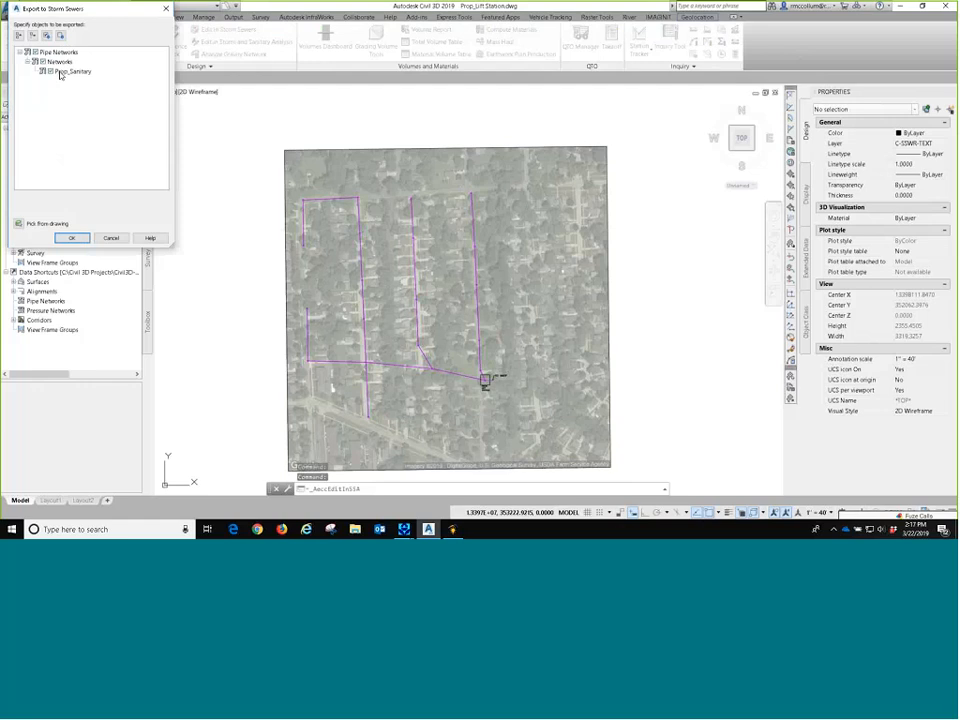
left_click(72, 238)
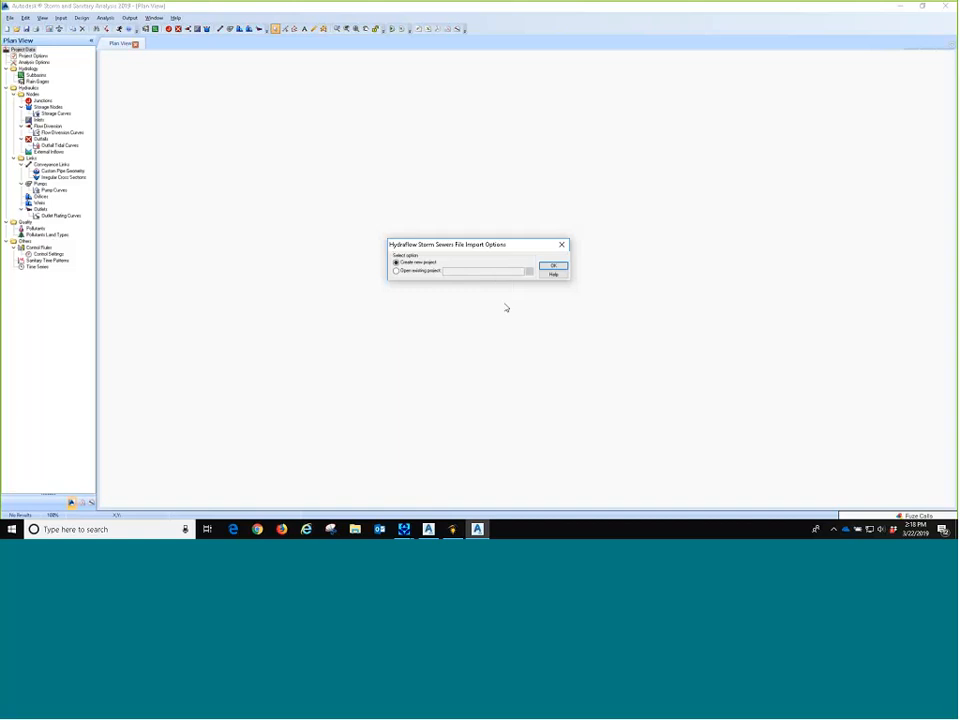
left_click(546, 266)
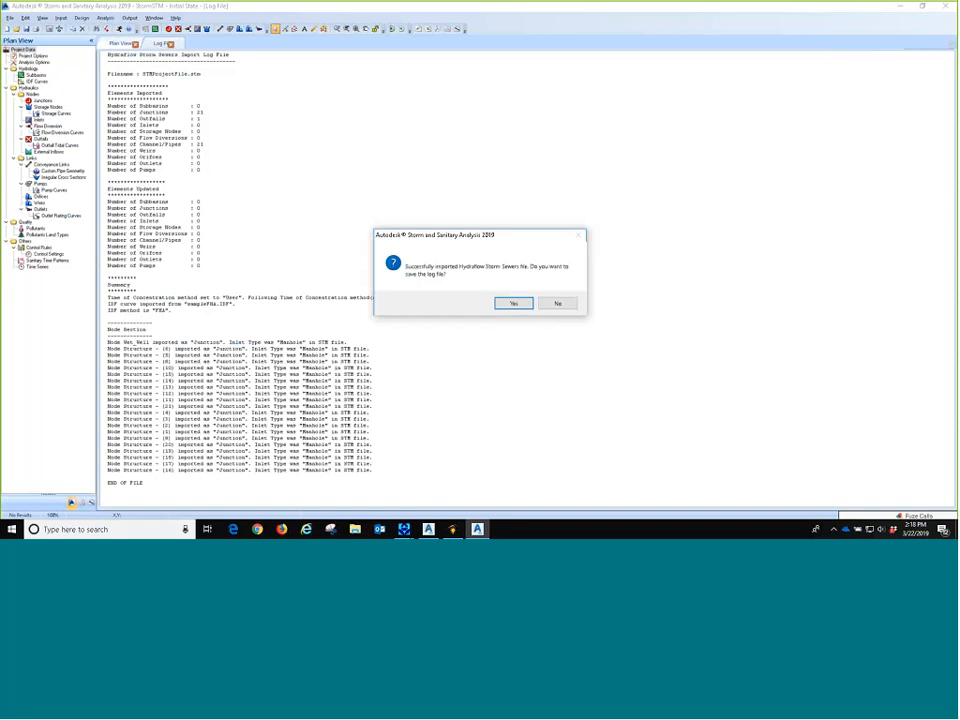
left_click(557, 303)
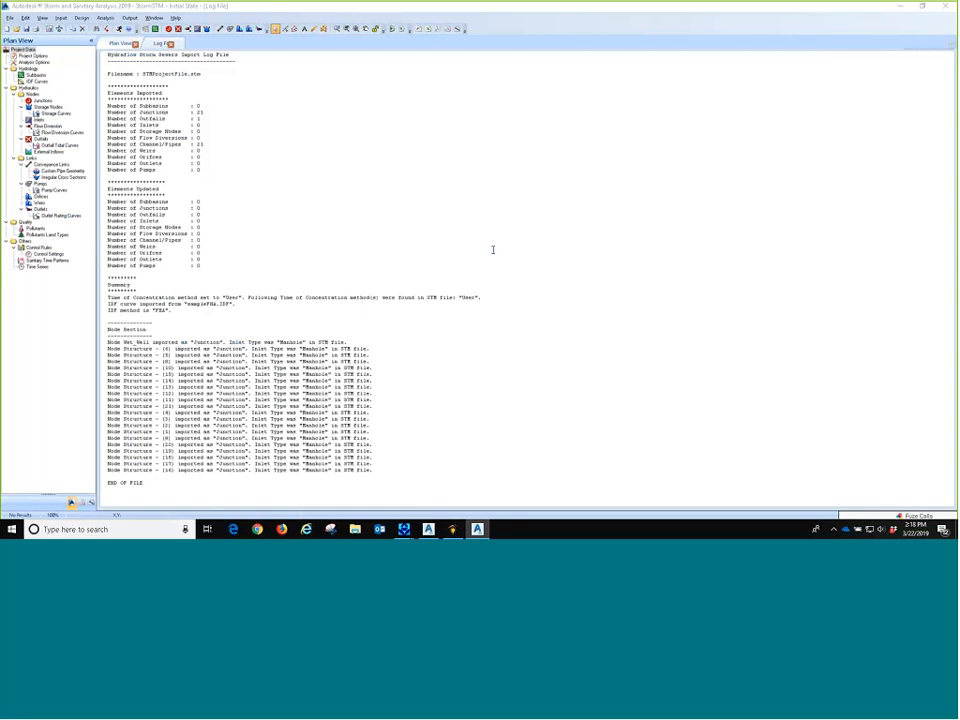
left_click(171, 44)
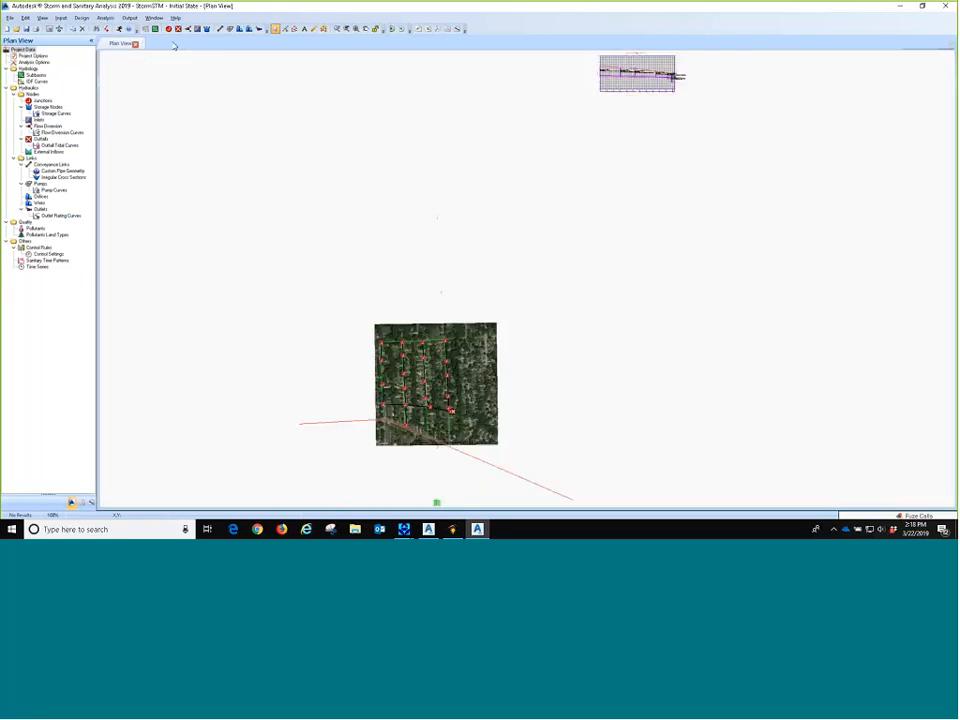
Inspect the imported network around the lift station and view the junction properties of the wet well
scroll(446, 357, "up", 4)
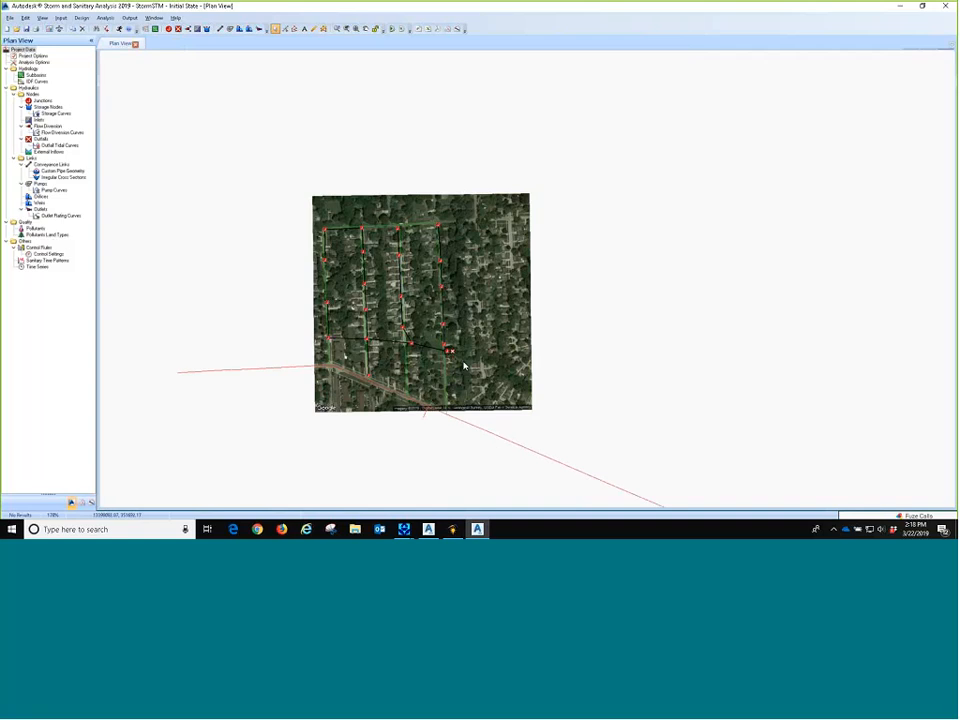
scroll(446, 357, "up", 4)
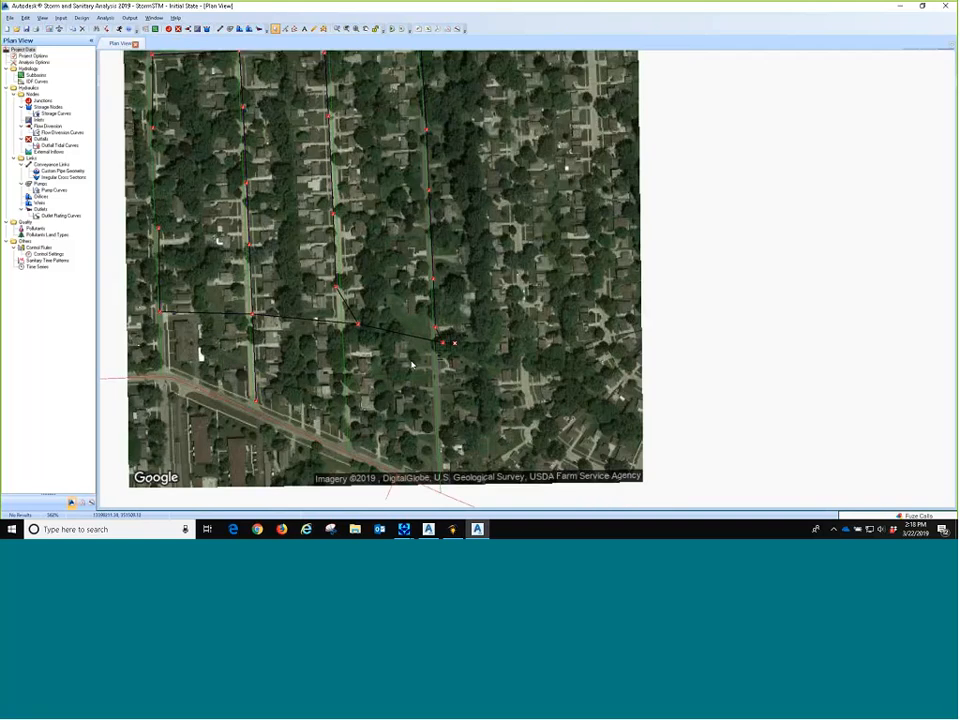
scroll(247, 302, "up", 2)
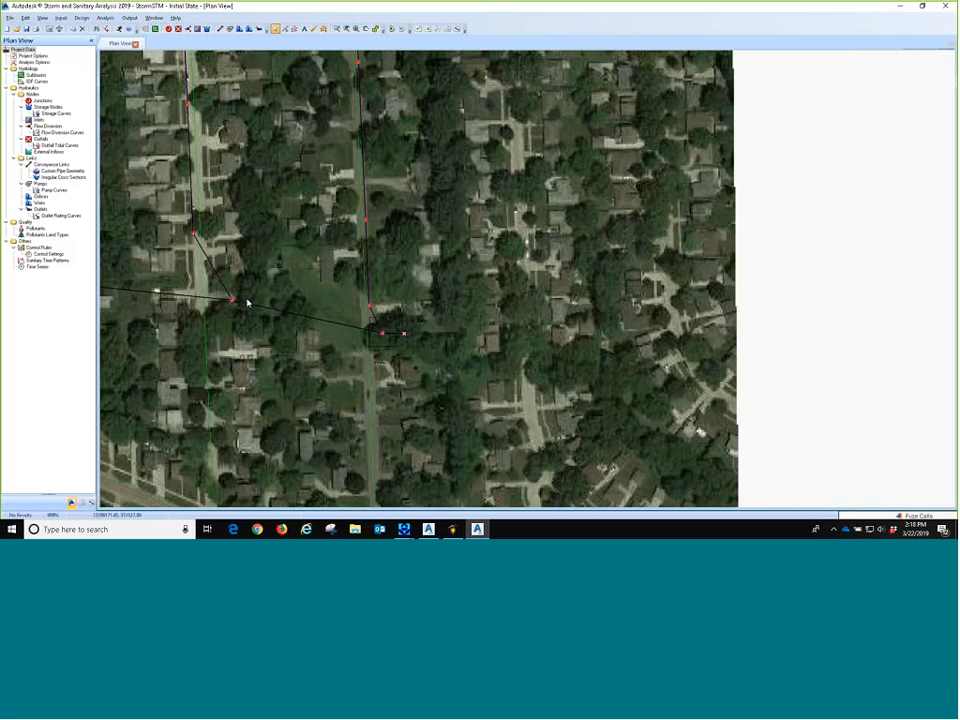
scroll(400, 336, "up", 5)
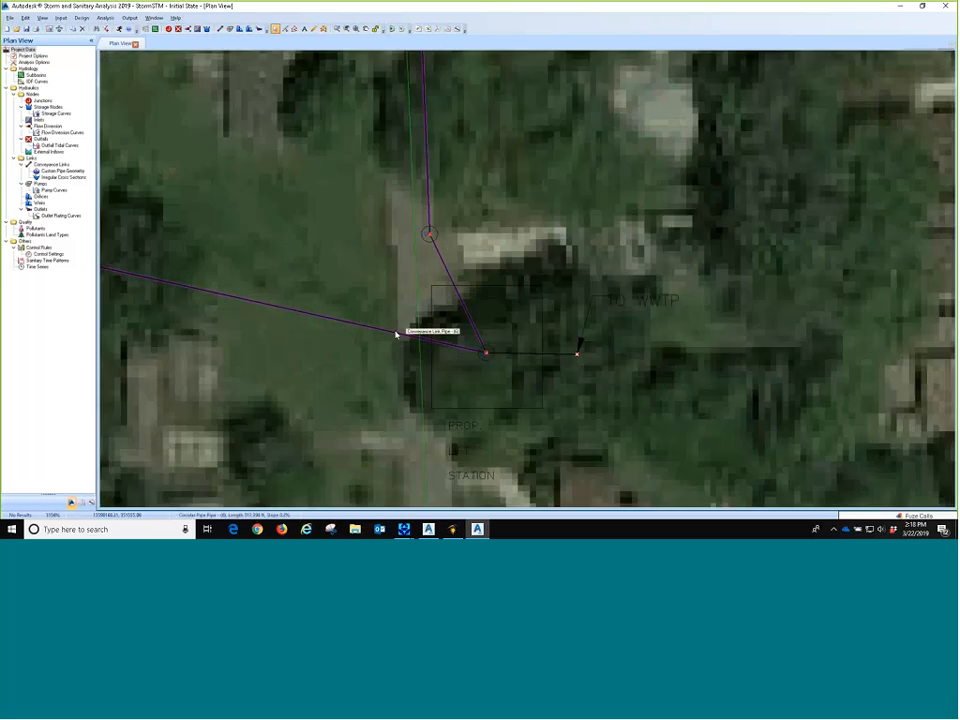
scroll(396, 335, "up", 1)
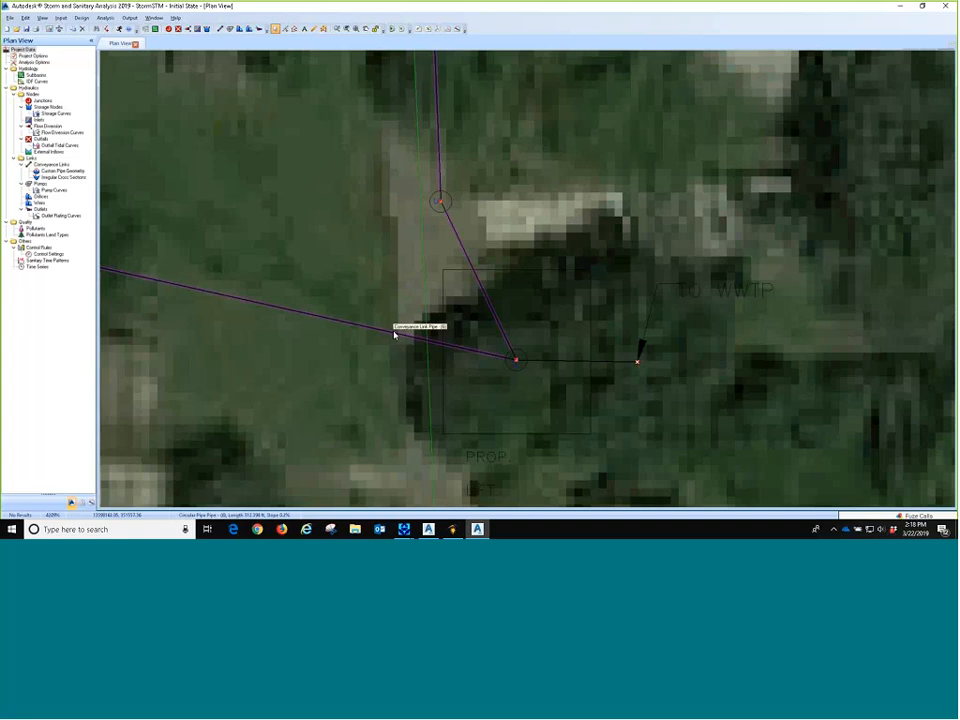
double_click(517, 362)
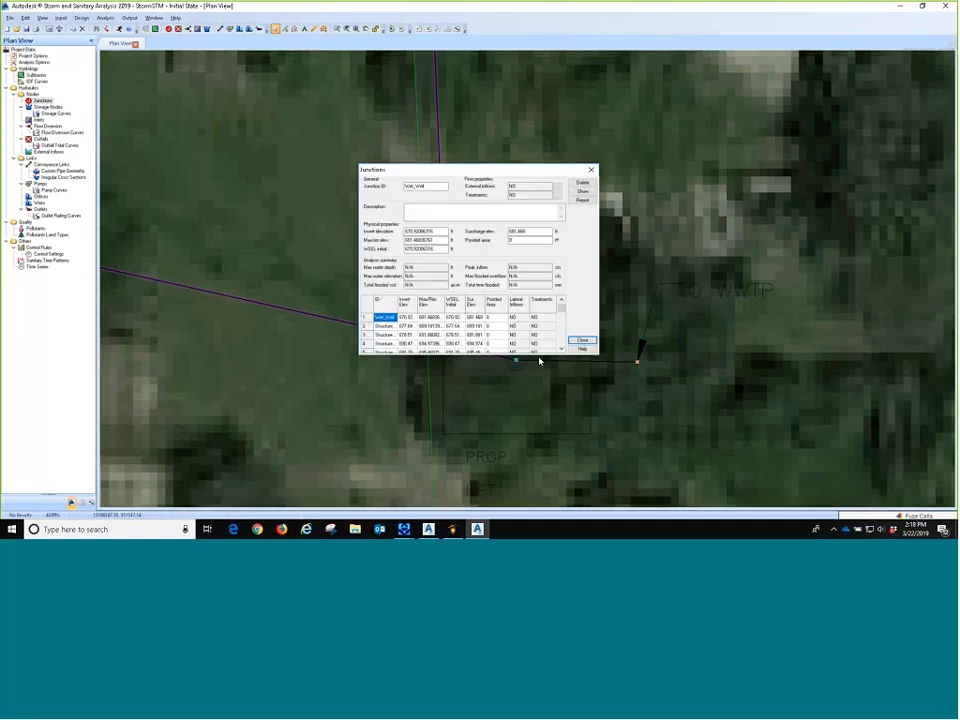
left_click(582, 340)
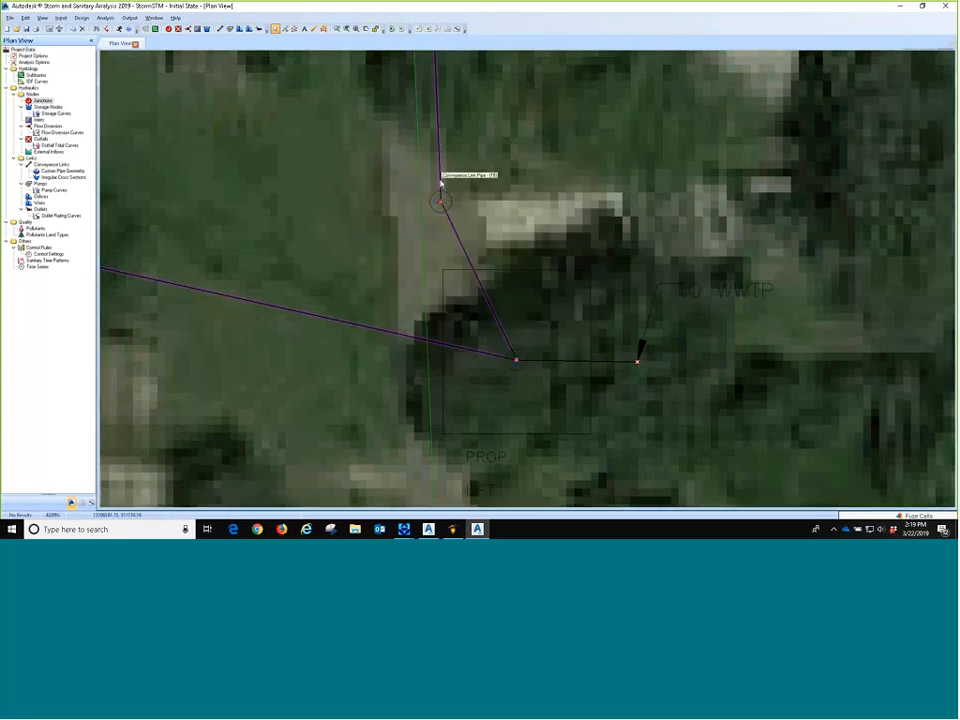
Review the conveyance link properties of the pipe entering the manhole just north of the lift station, including its Manning's roughness
double_click(441, 182)
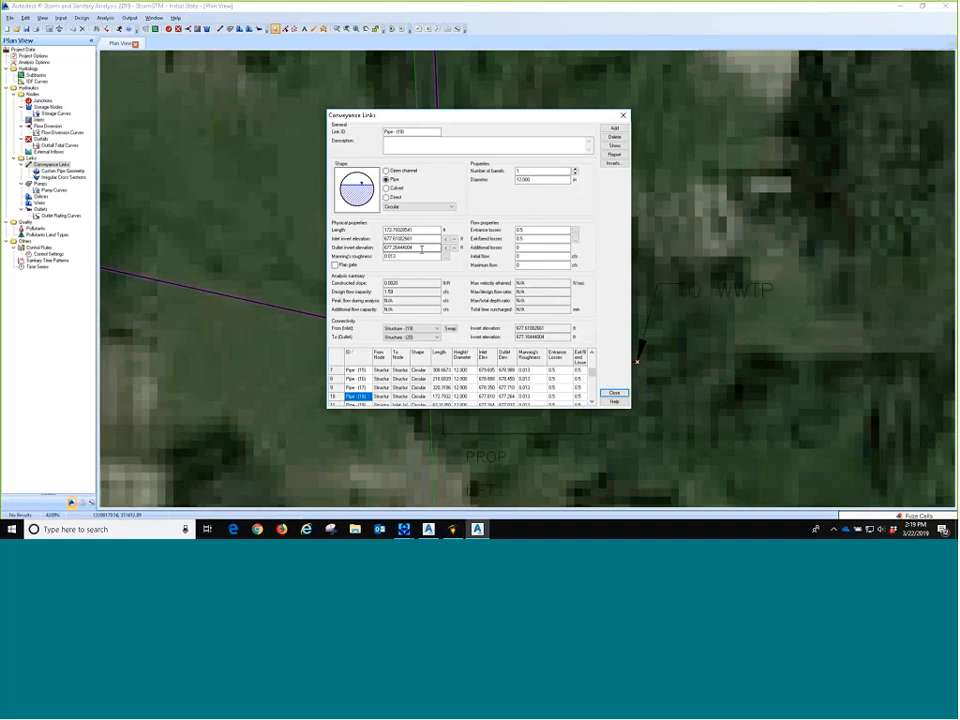
left_click(416, 255)
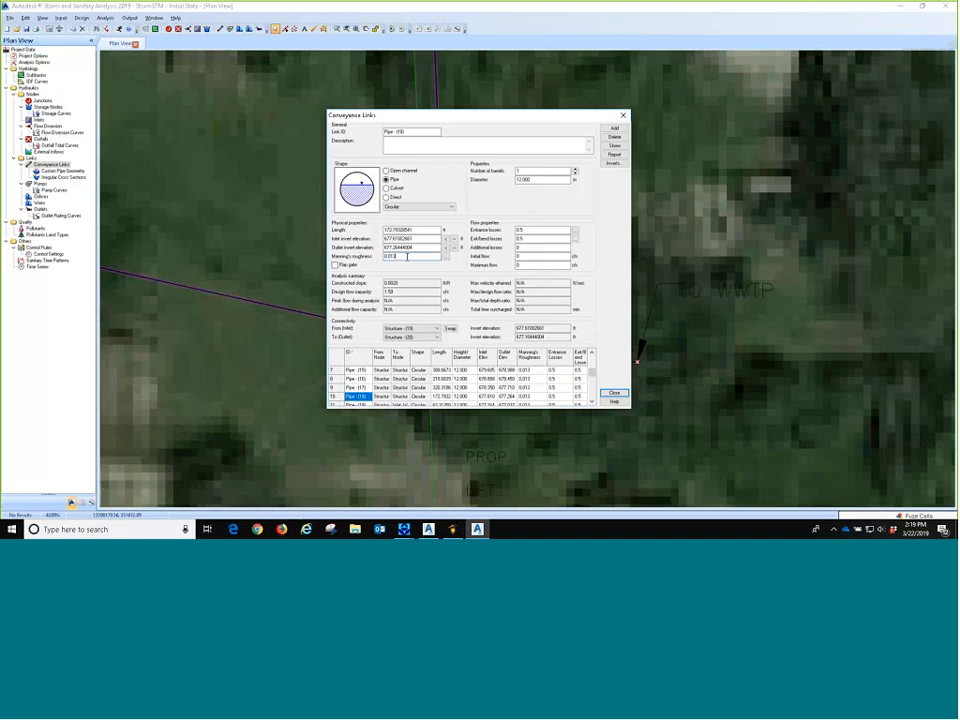
left_click_drag(407, 257, 375, 263)
left_click(614, 394)
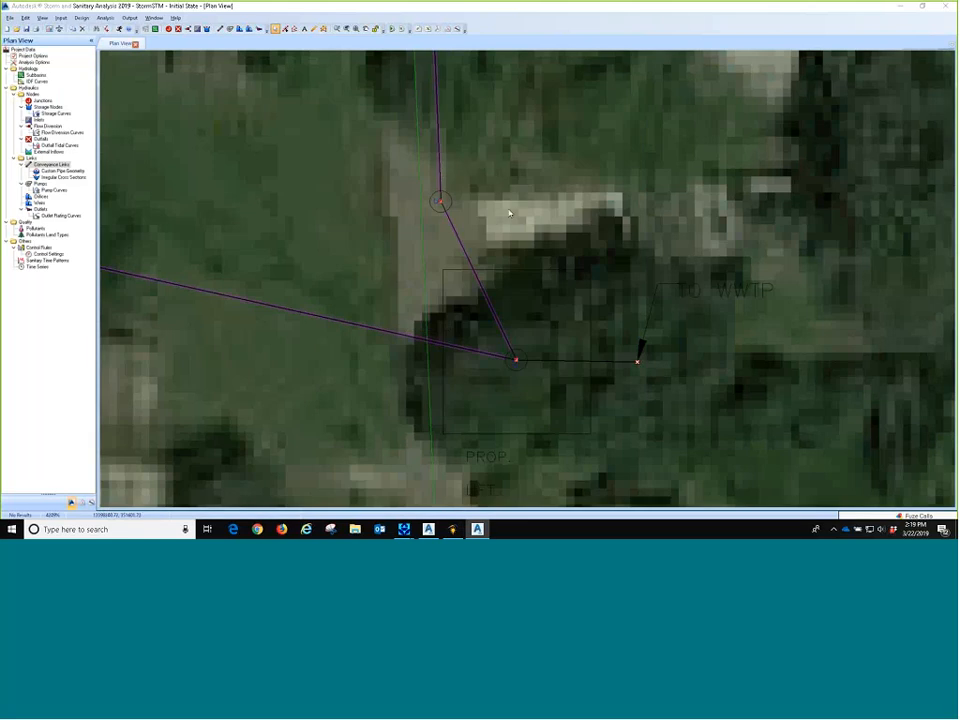
Turn off the Ortho layer of the background CAD drawing so only the linework and pipe network are displayed
scroll(504, 343, "down", 5)
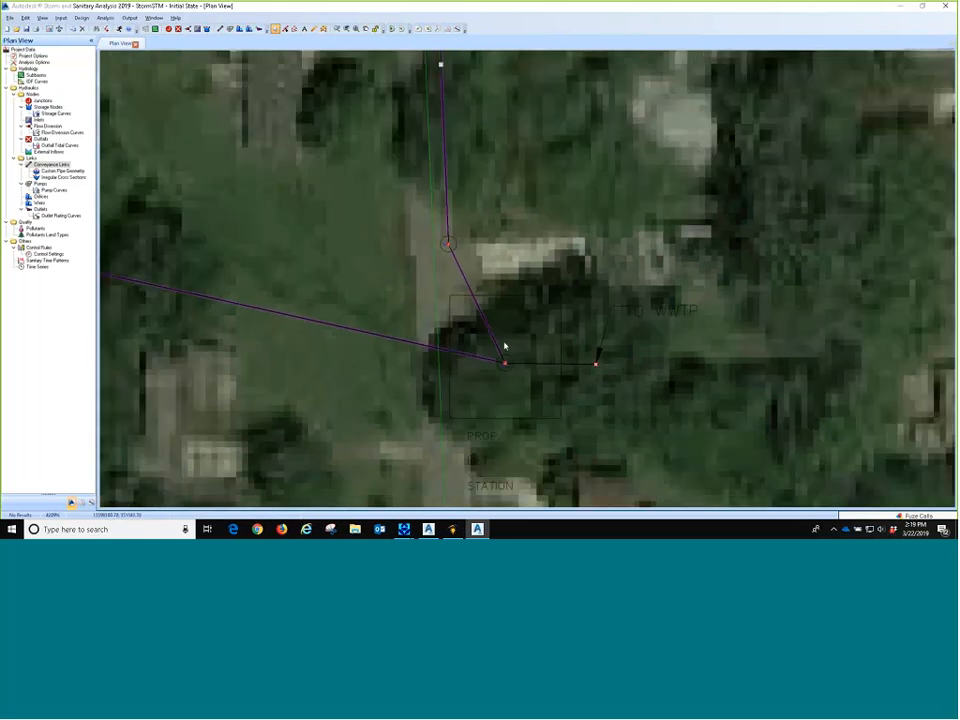
scroll(630, 251, "down", 3)
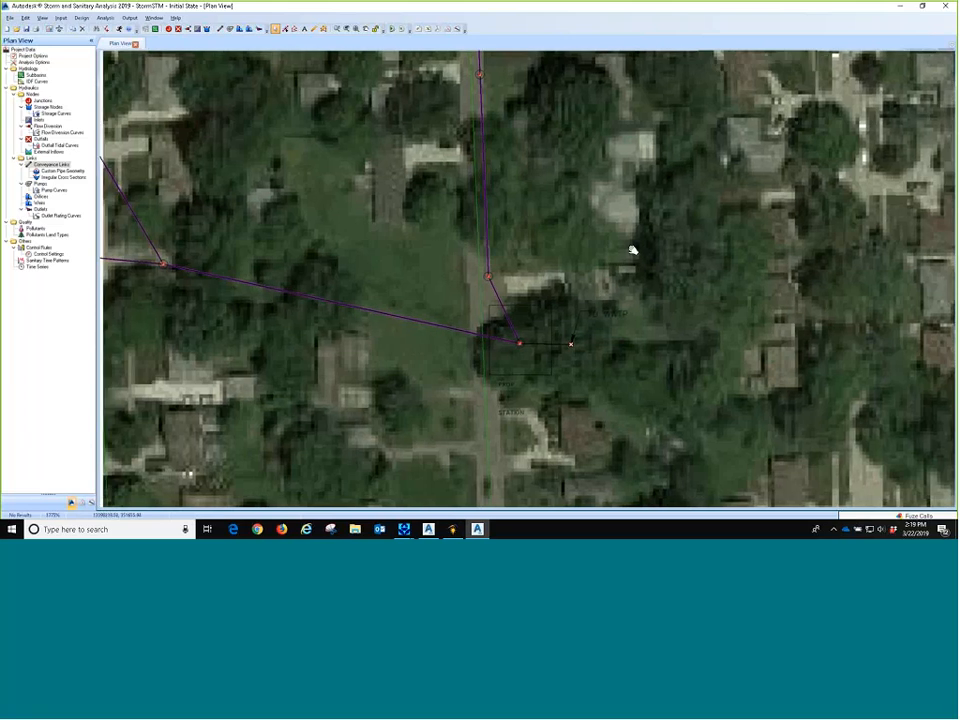
scroll(602, 290, "down", 4)
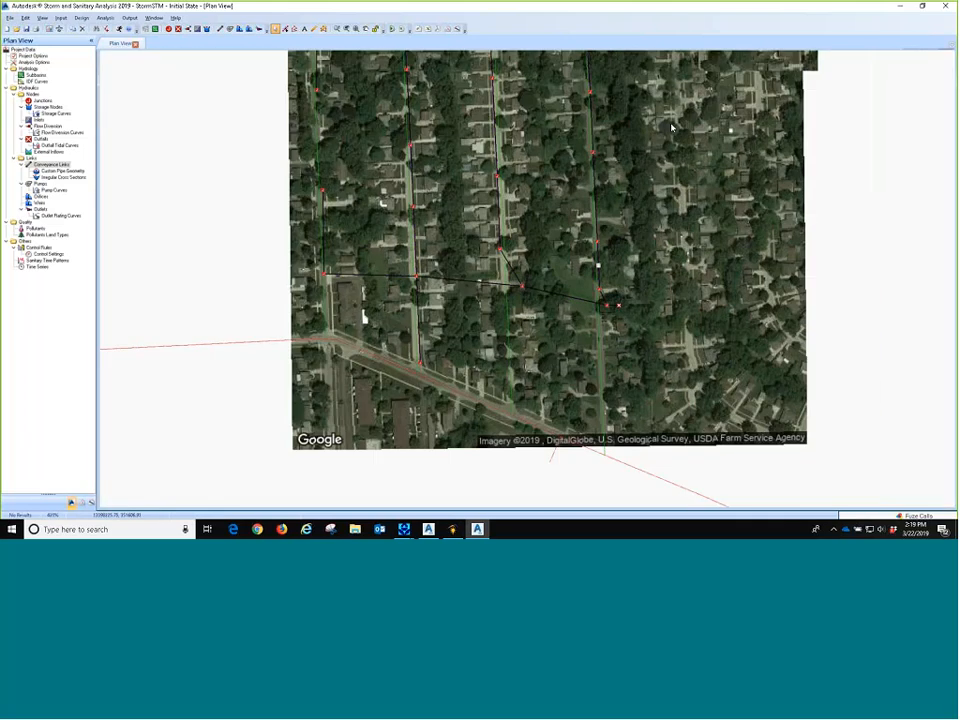
scroll(466, 314, "down", 2)
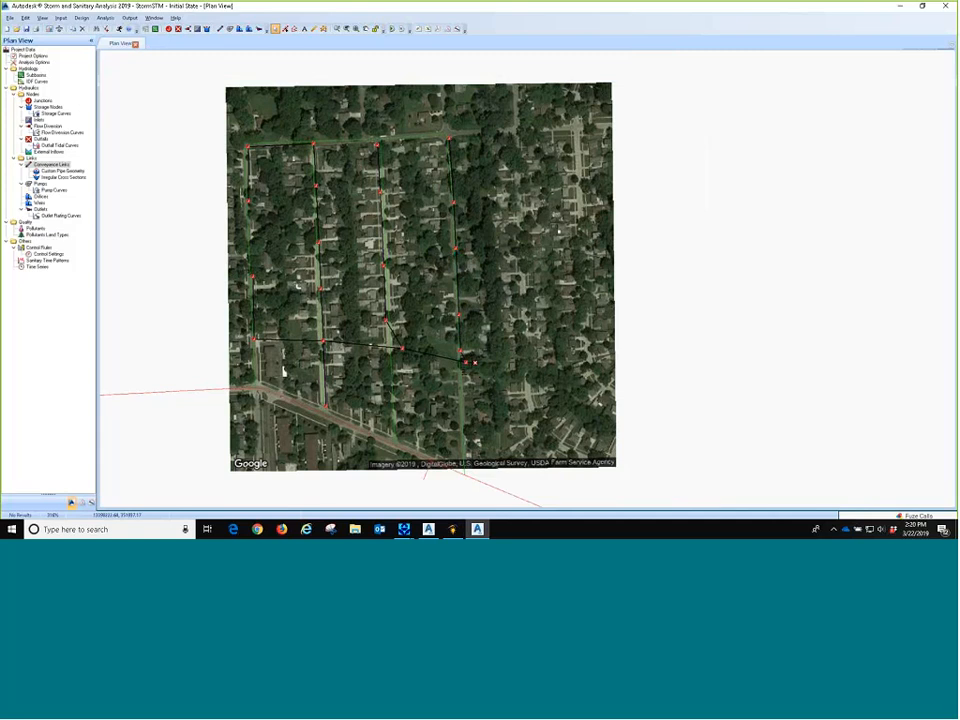
left_click(42, 18)
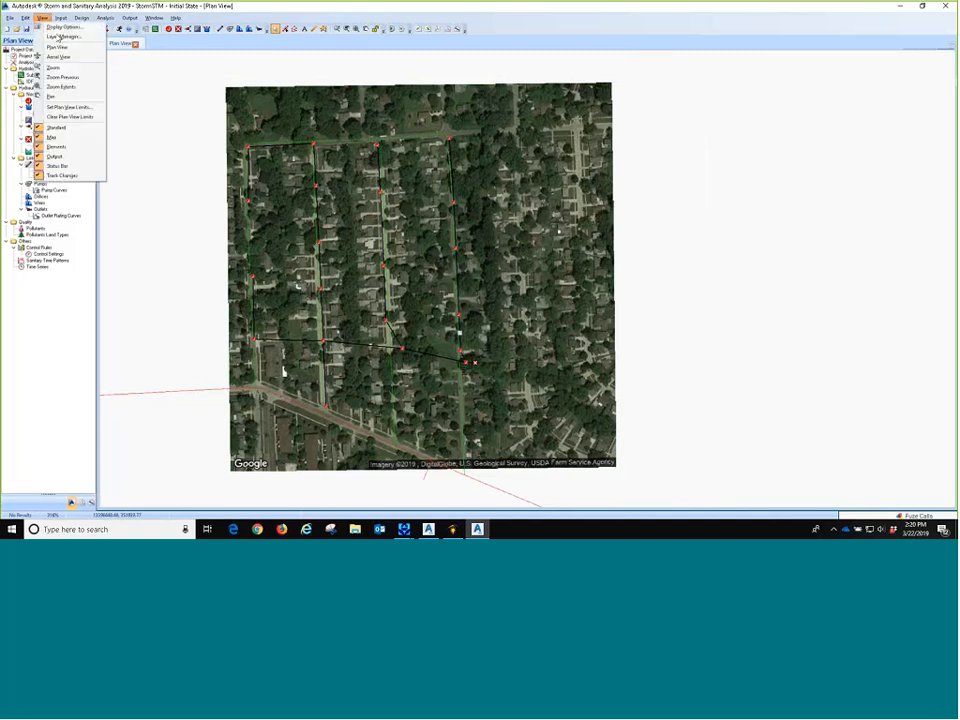
left_click(60, 37)
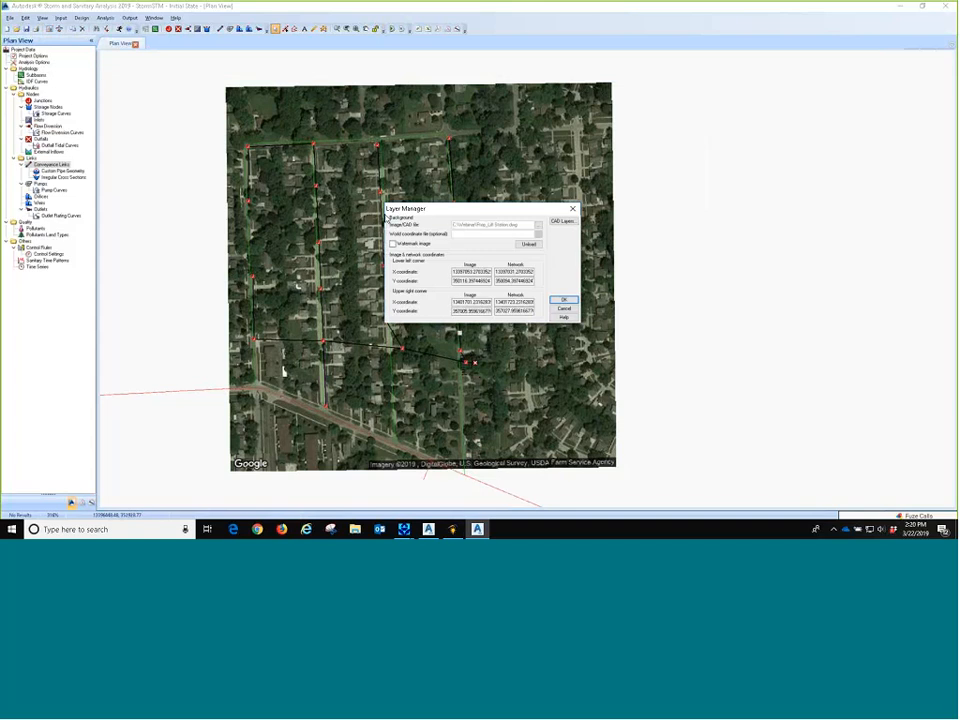
left_click_drag(445, 210, 542, 146)
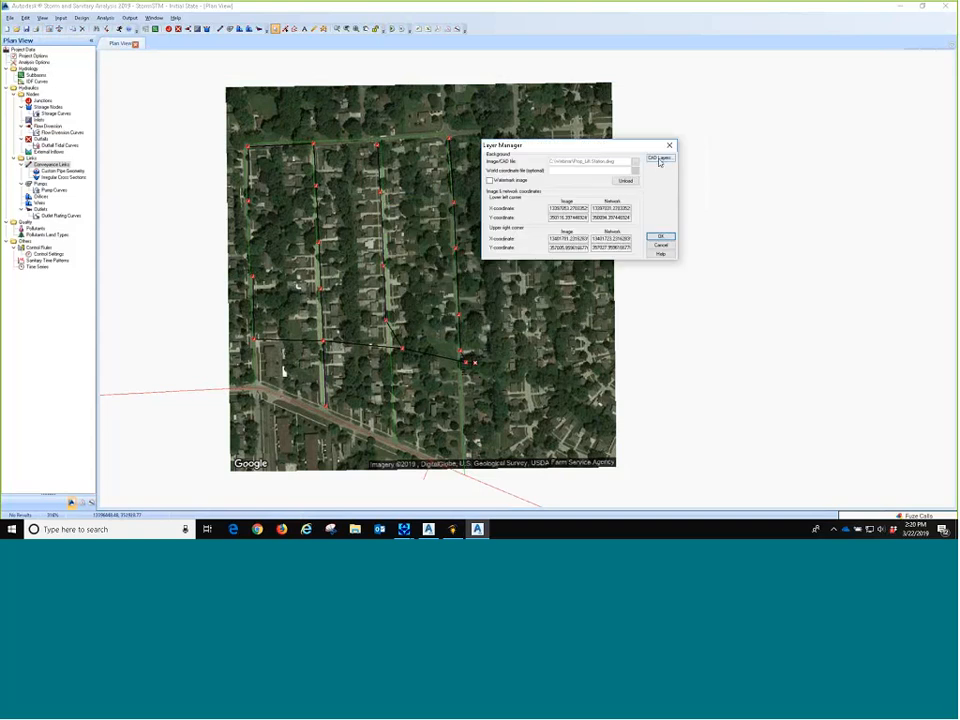
left_click(659, 159)
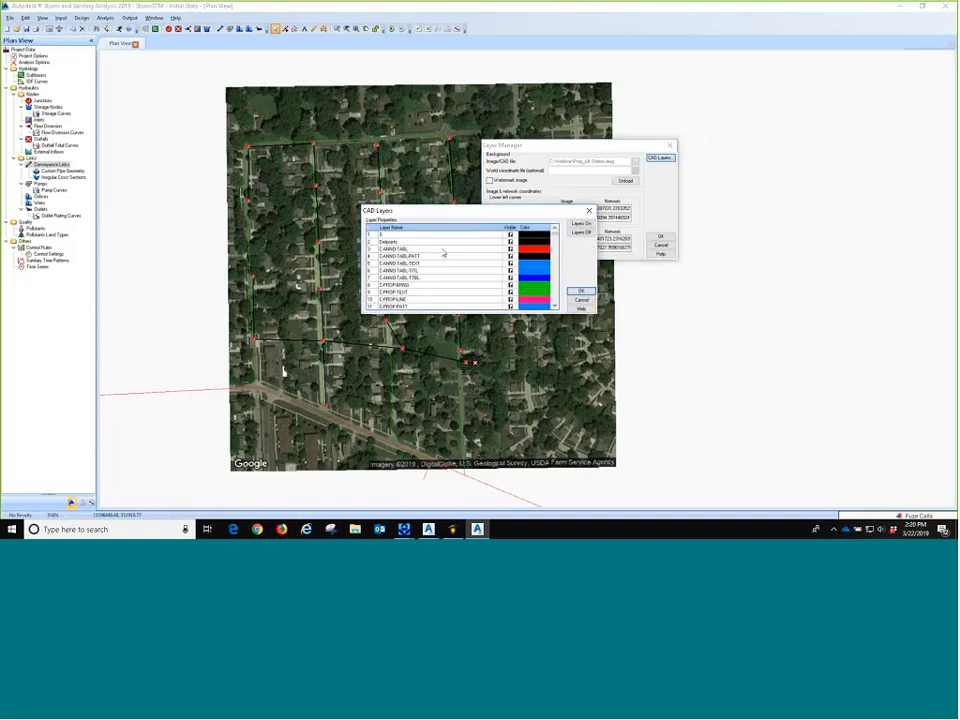
left_click(433, 228)
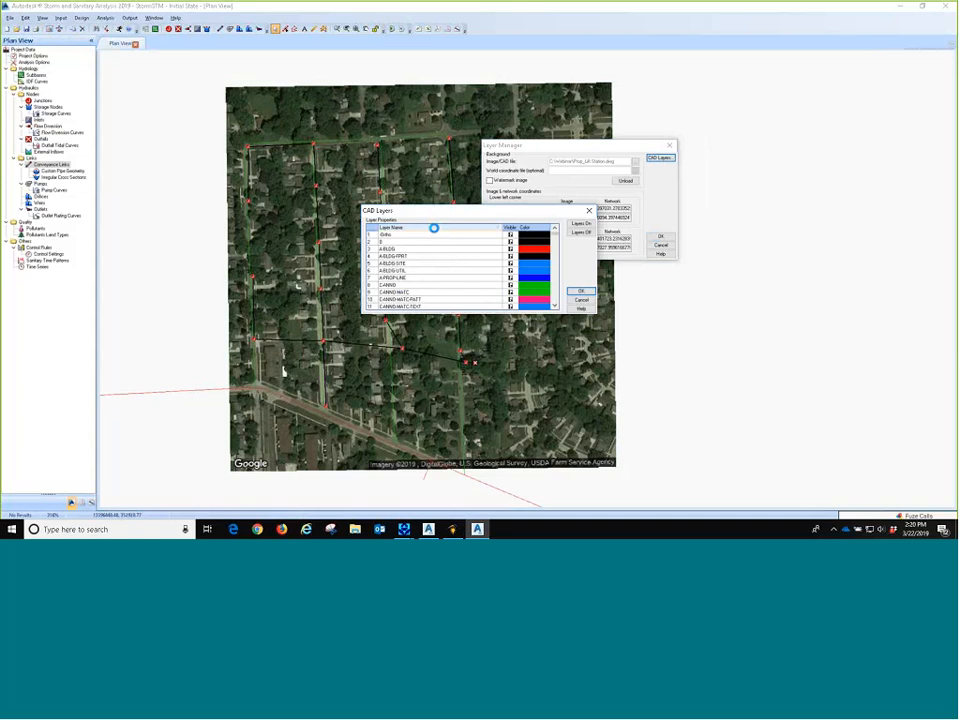
left_click(510, 235)
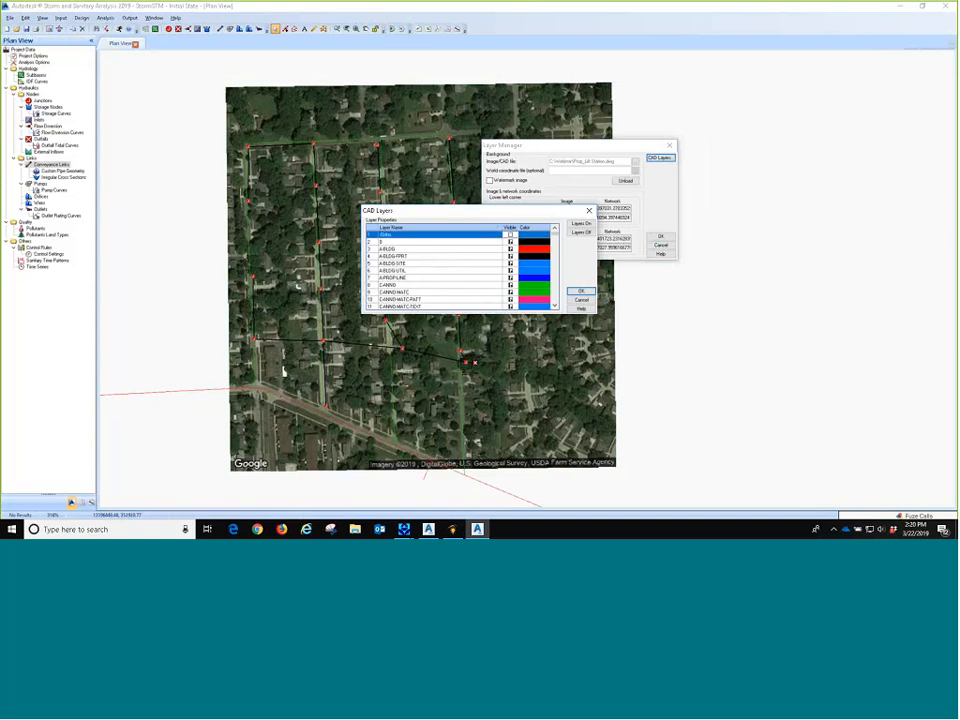
left_click(580, 291)
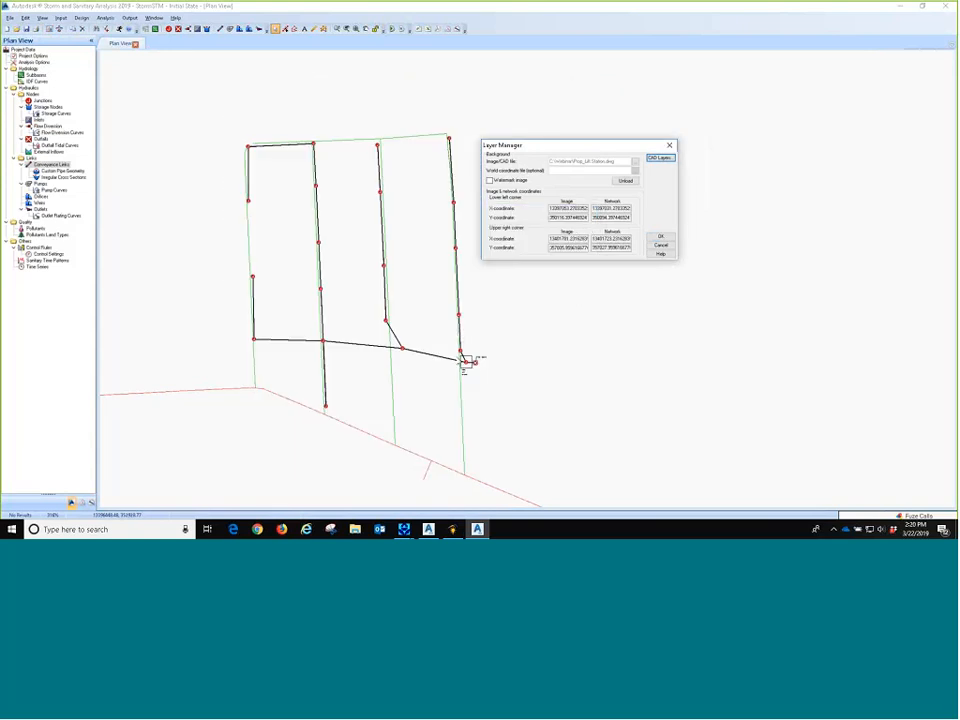
left_click(661, 239)
Examine the lift station, its incoming pipes and the outgoing link to the WWTP in the plan view
scroll(462, 362, "up", 5)
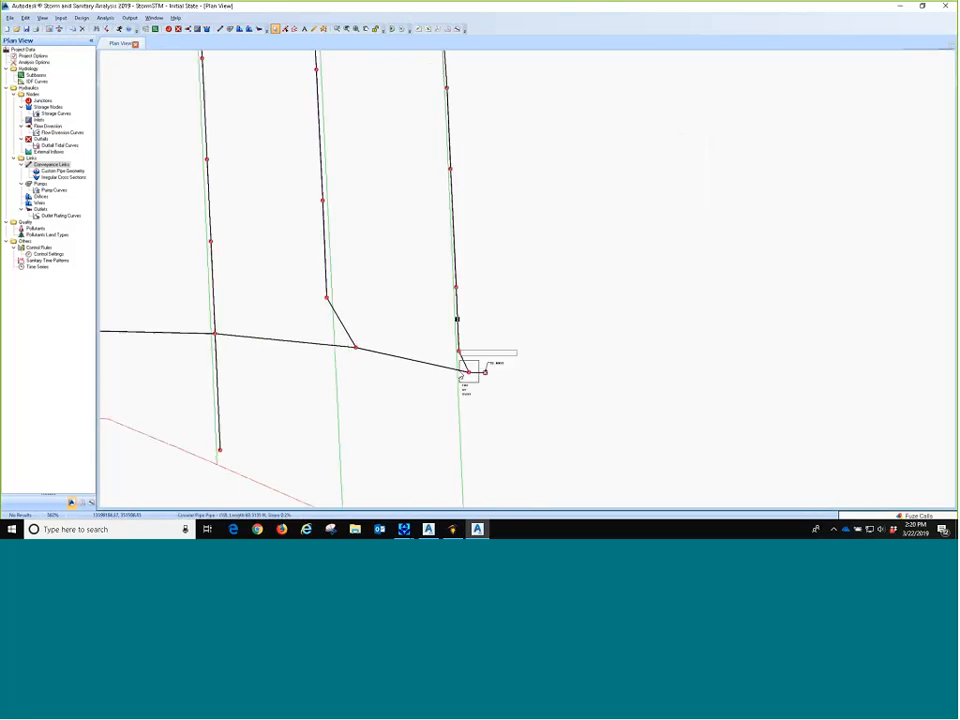
scroll(456, 370, "up", 6)
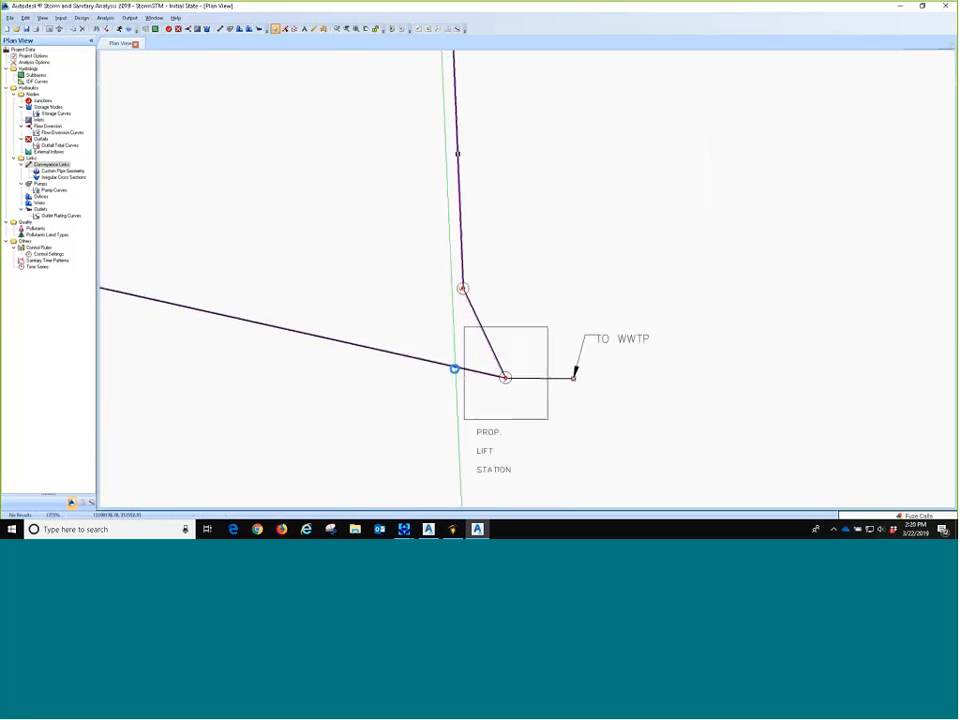
scroll(456, 369, "down", 1)
left_click_drag(317, 360, 684, 328)
scroll(684, 328, "down", 1)
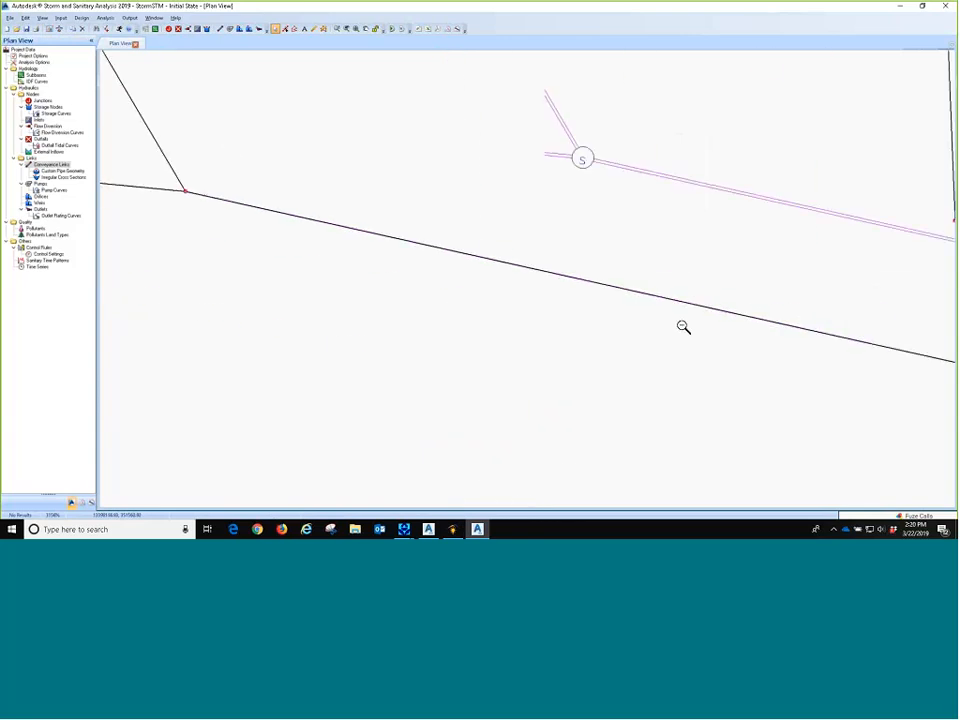
scroll(522, 304, "down", 1)
left_click_drag(522, 304, 259, 226)
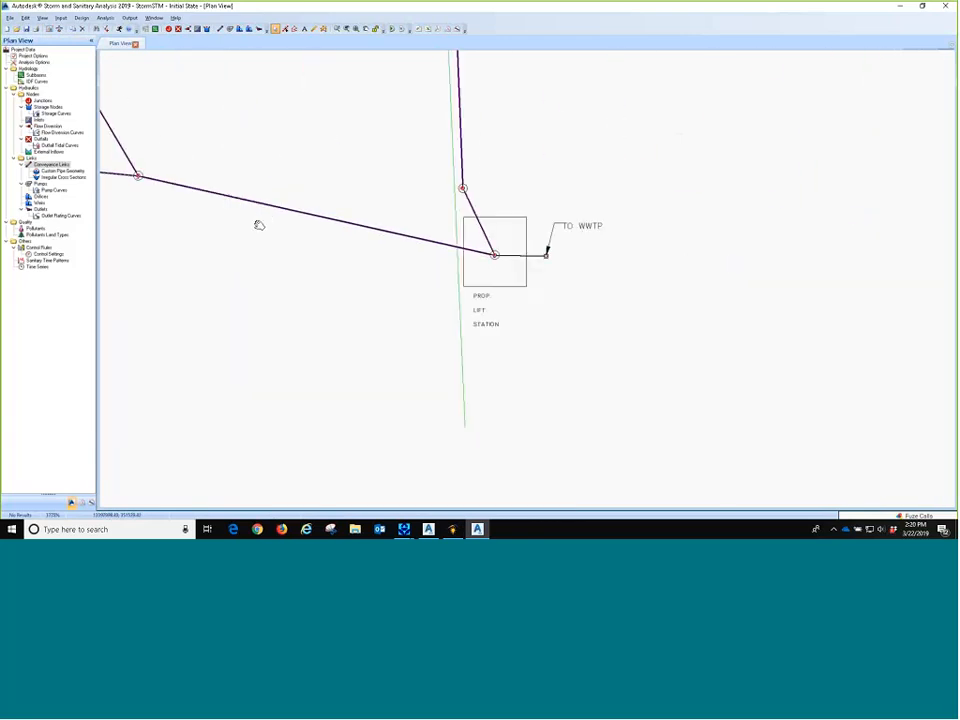
scroll(544, 255, "up", 3)
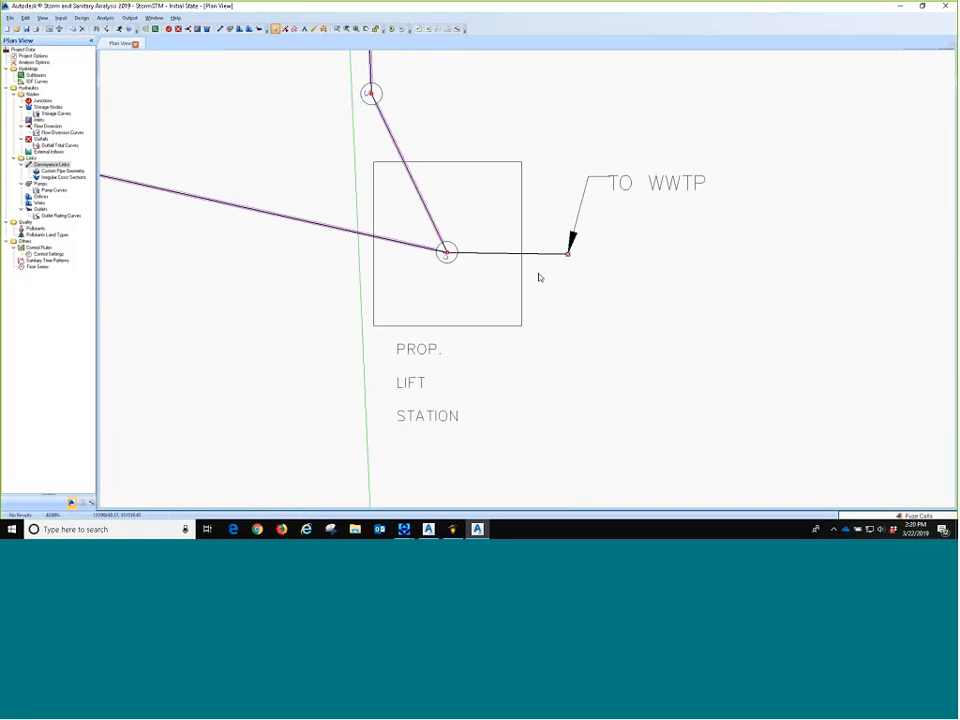
left_click_drag(540, 277, 607, 323)
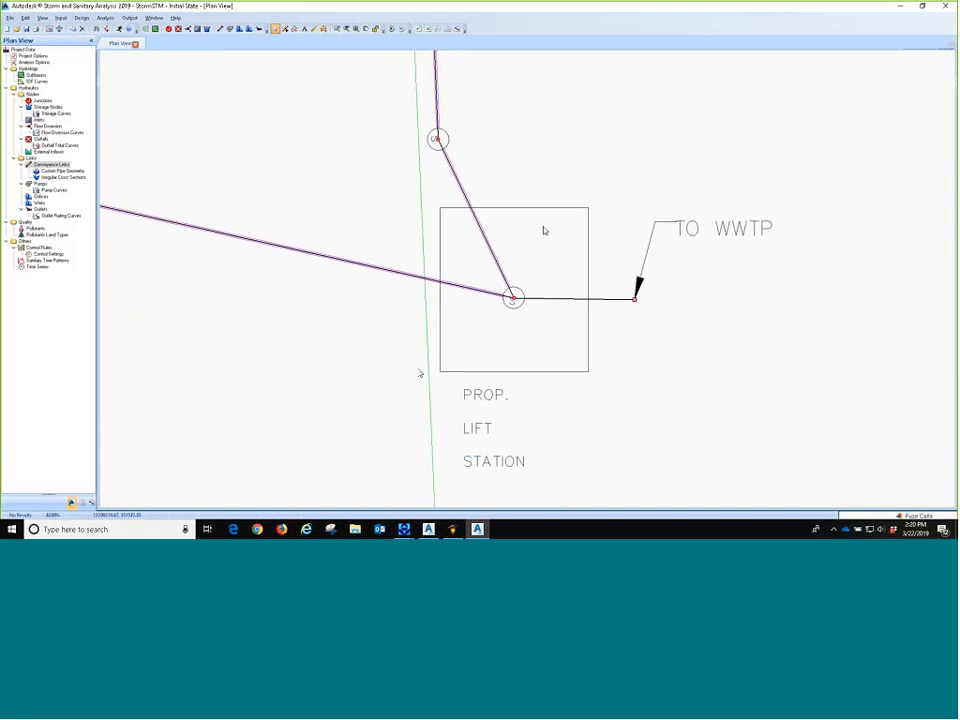
Review the diameter, Manning's roughness and length of the long western pipe entering the wet well, and close its properties
double_click(428, 279)
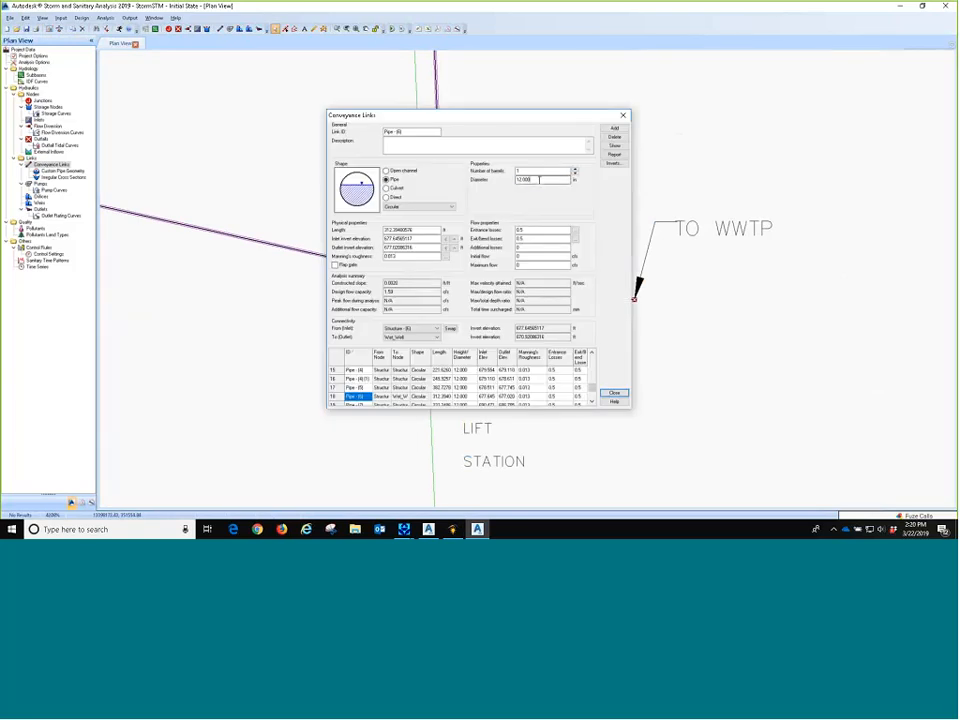
left_click_drag(540, 180, 508, 180)
left_click_drag(411, 257, 371, 258)
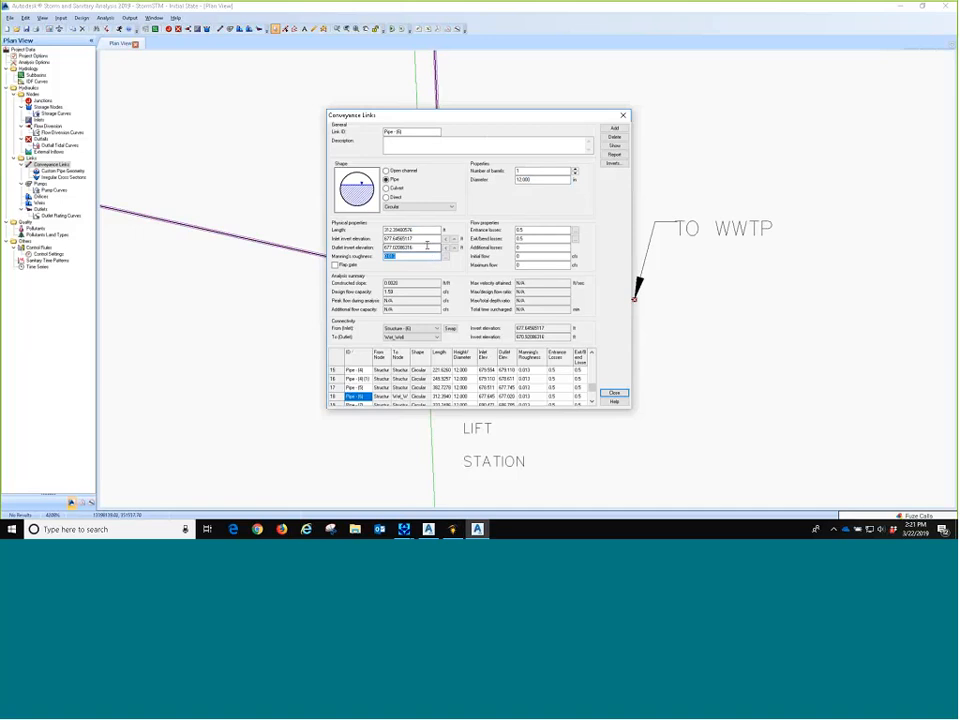
left_click_drag(440, 230, 322, 230)
left_click(614, 393)
Compare the whole imported network with the Civil 3D drawing, and return to Storm and Sanitary Analysis
scroll(615, 394, "down", 5)
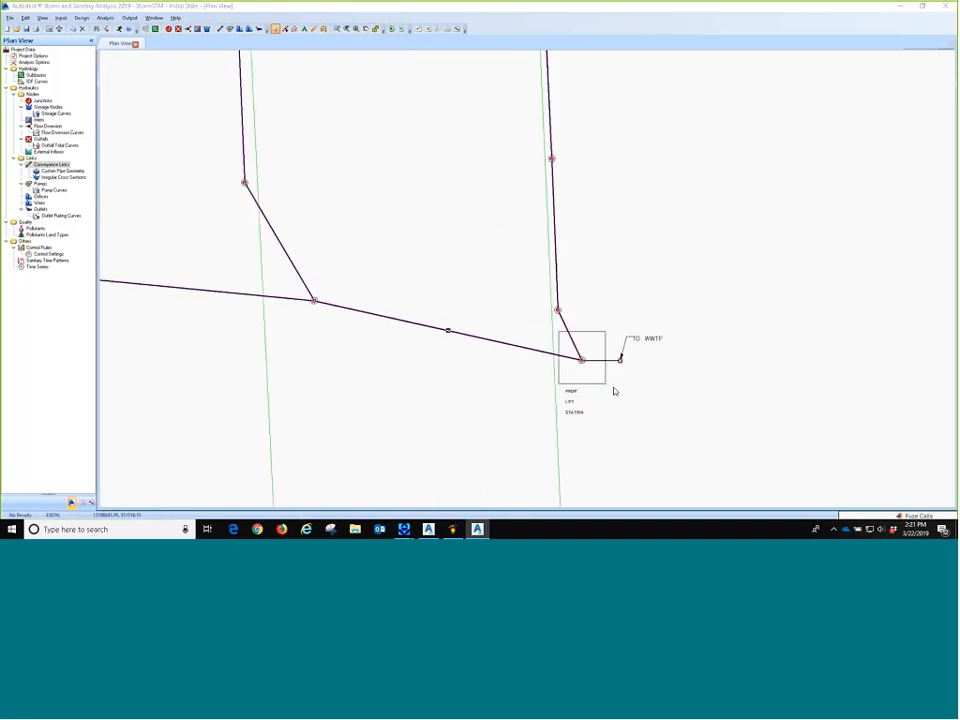
scroll(616, 383, "down", 2)
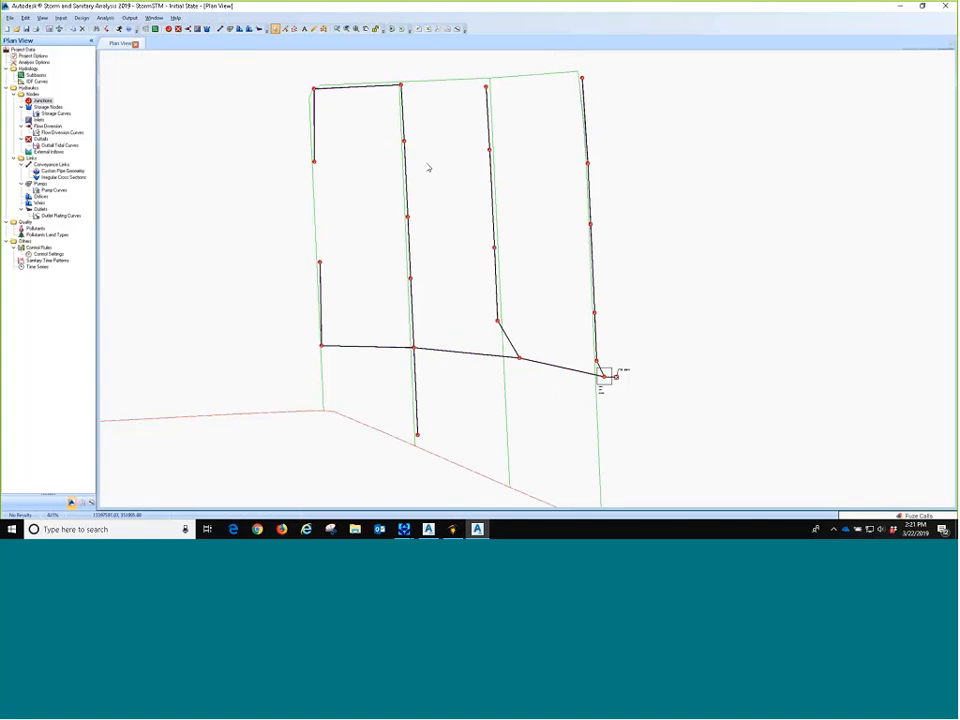
mouse_move(478, 530)
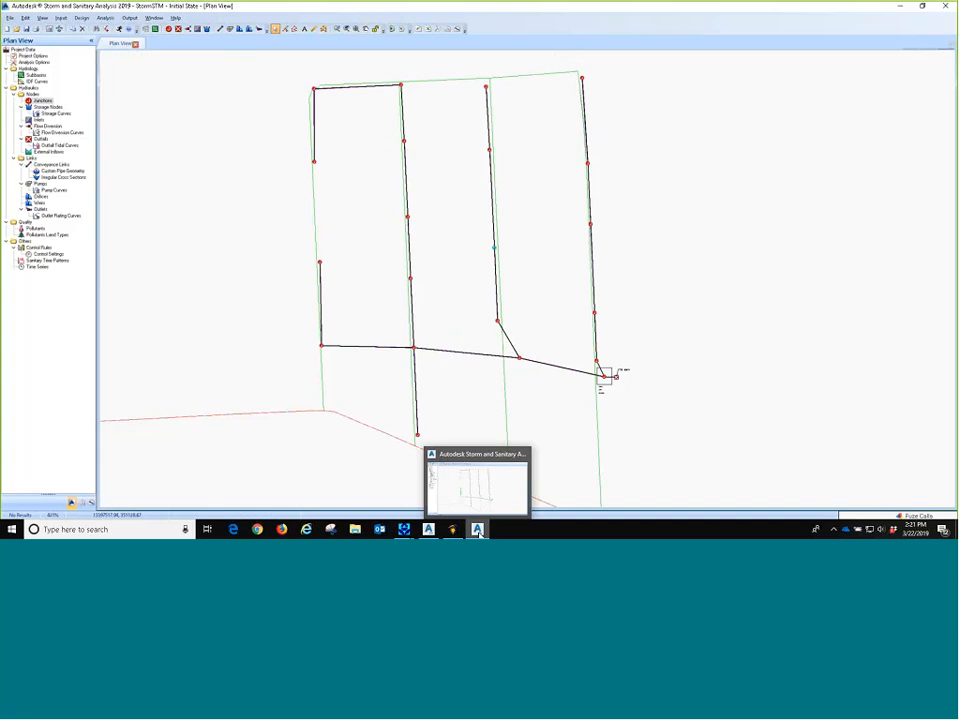
left_click(428, 532)
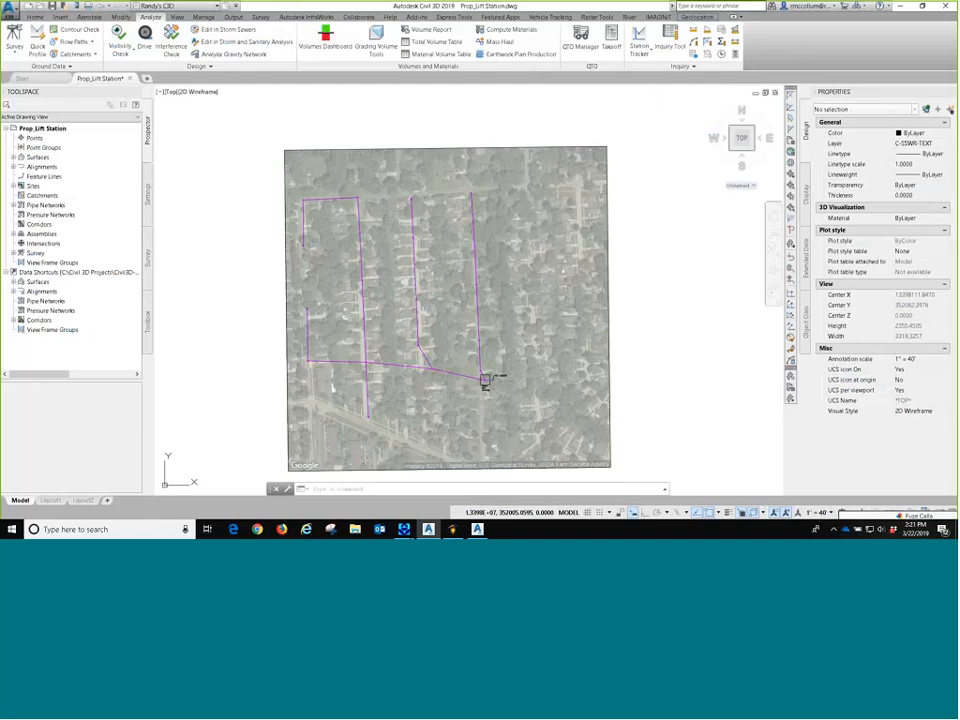
key("alt+Tab")
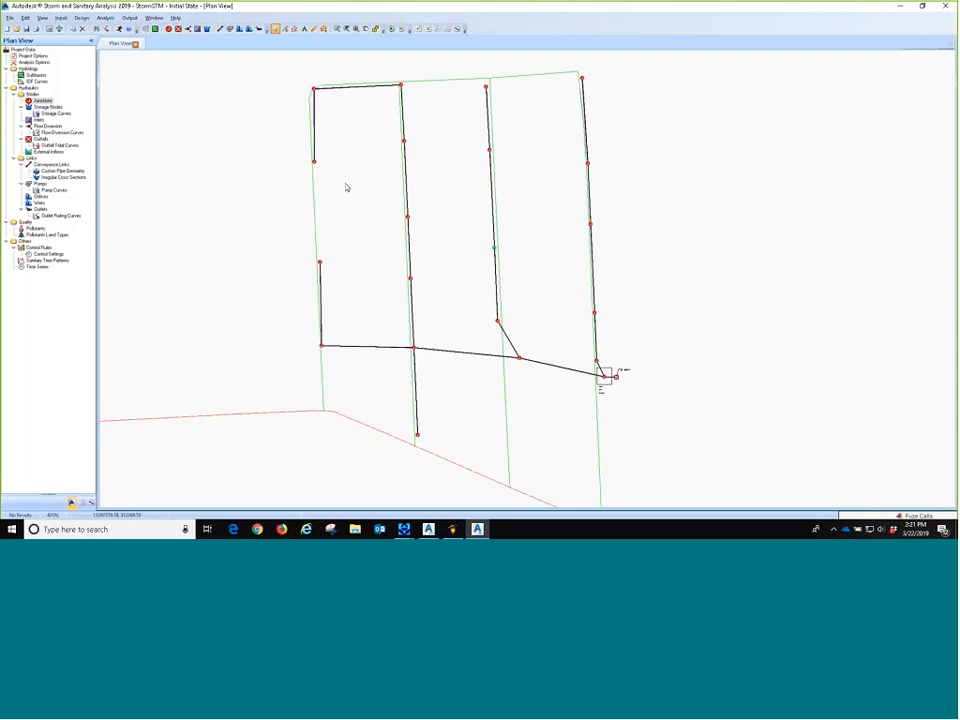
mouse_move(346, 187)
left_mouse_down()
mouse_move(349, 206)
mouse_move(335, 228)
left_mouse_up()
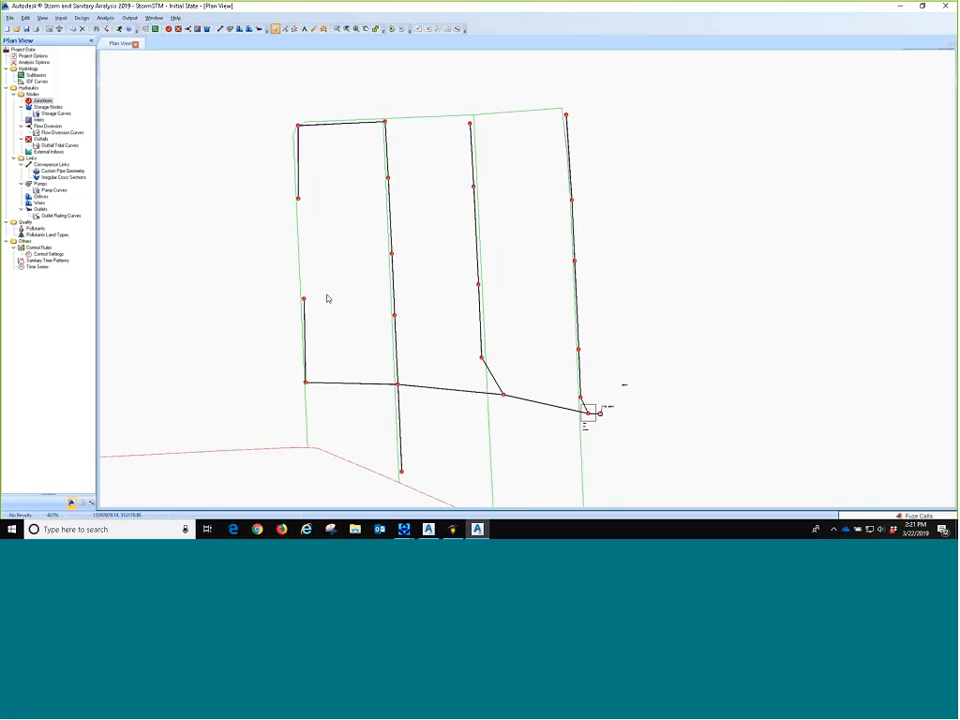
Open the project options and set the flow units to GPM
left_click(33, 56)
double_click(33, 56)
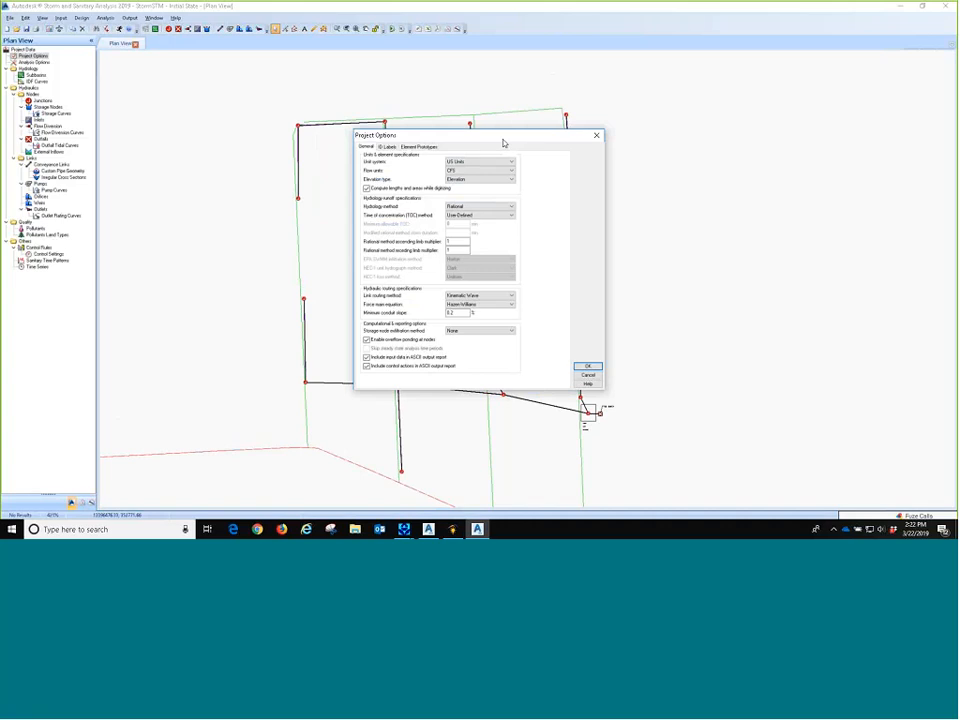
left_click_drag(504, 143, 430, 90)
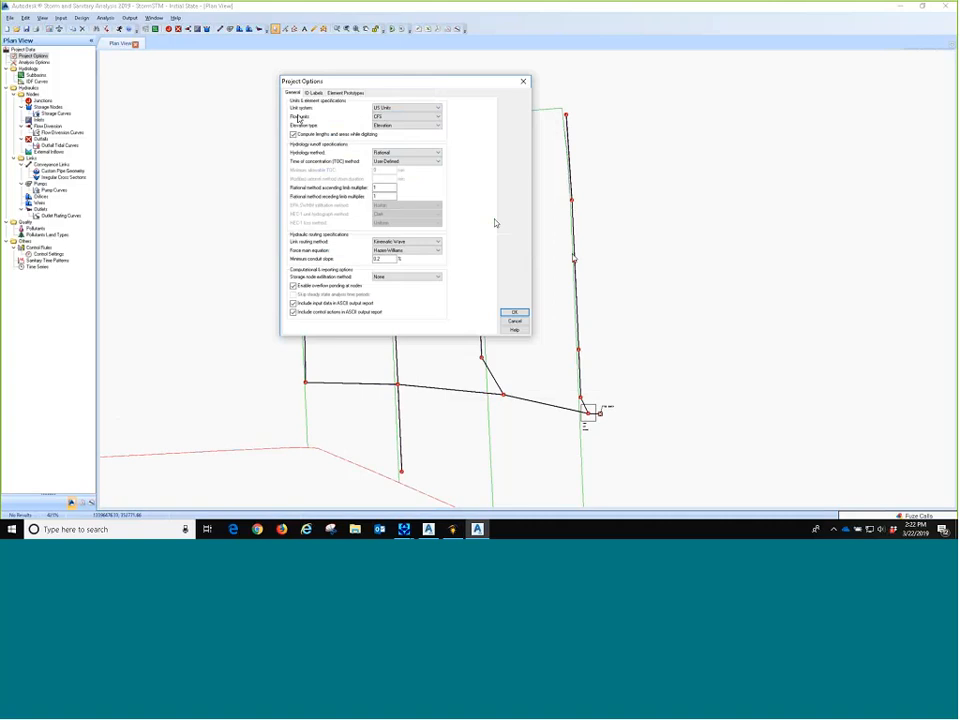
left_click(392, 117)
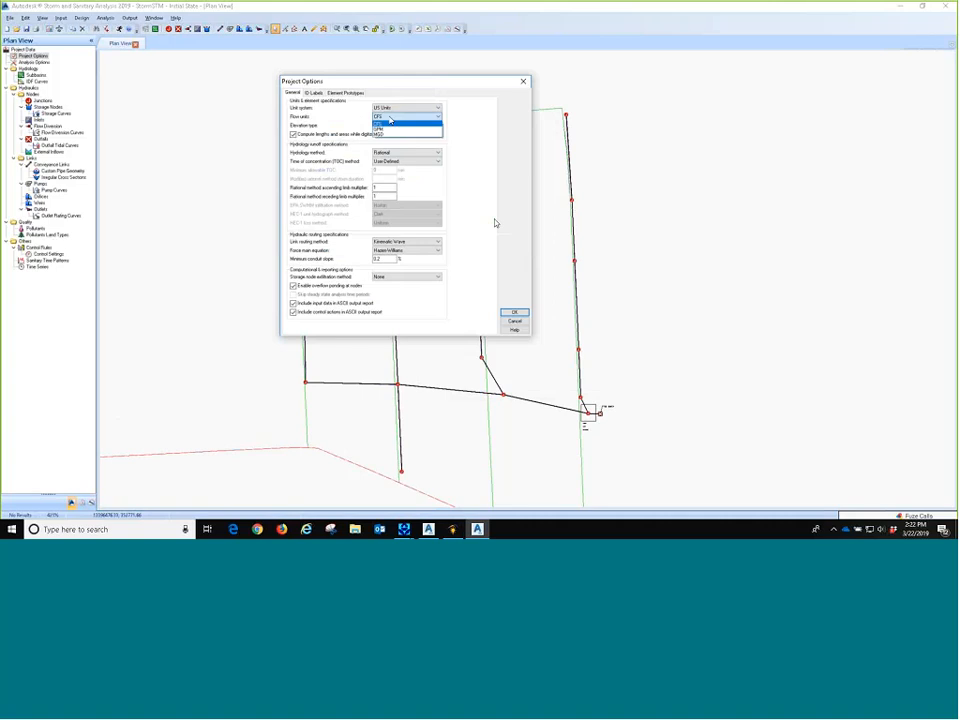
left_click(380, 130)
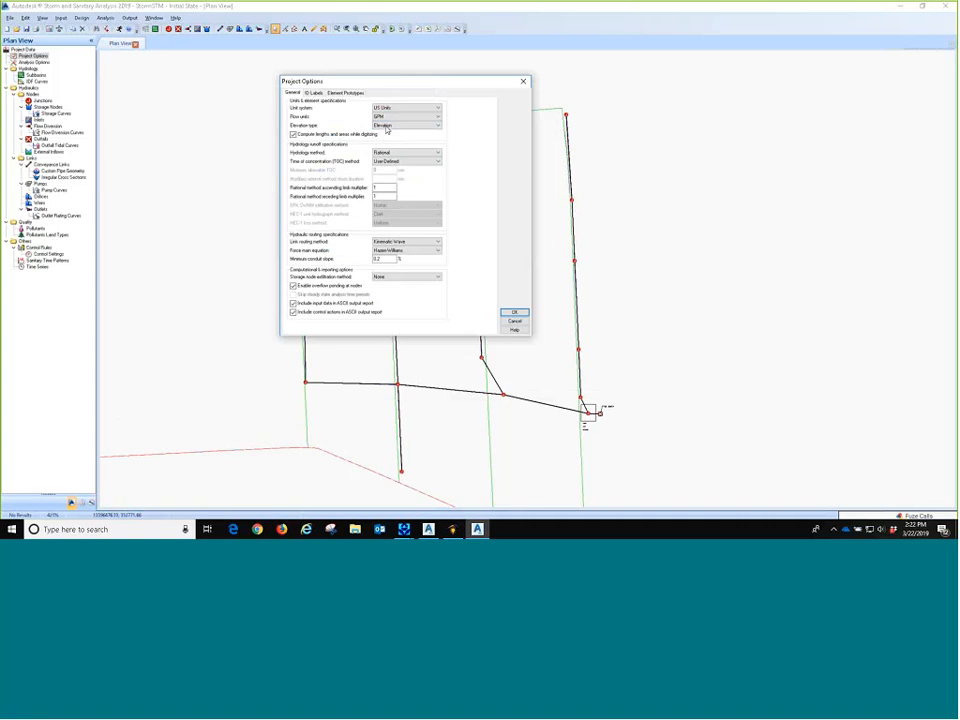
Keep the elevation type as Elevation and set the hydrology method to EPA SWMM in the project options
left_click(379, 126)
left_click(408, 127)
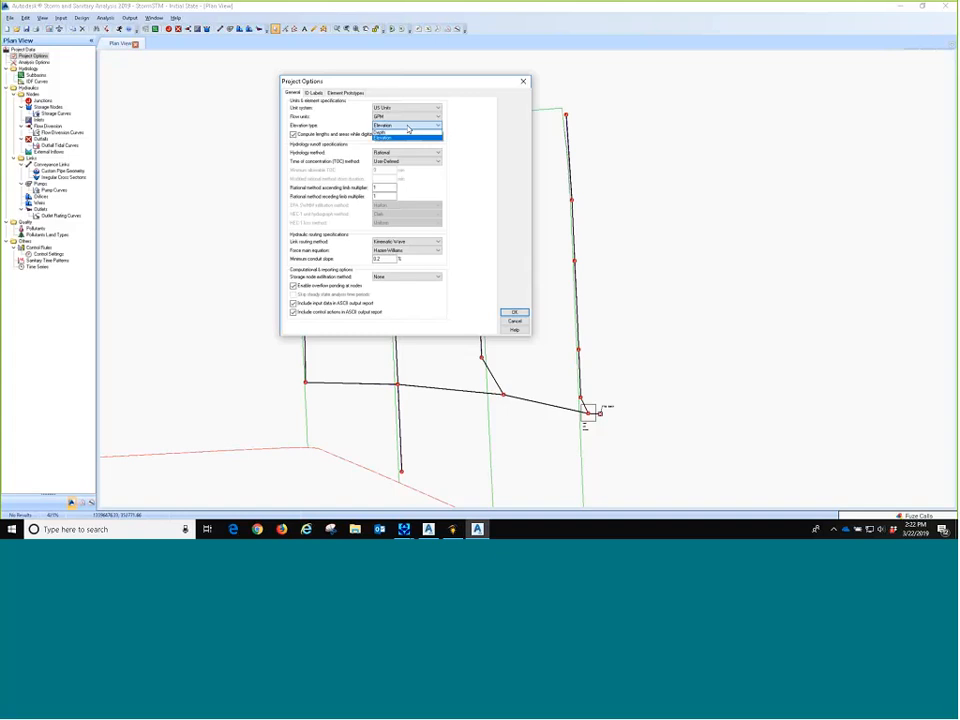
left_click(408, 128)
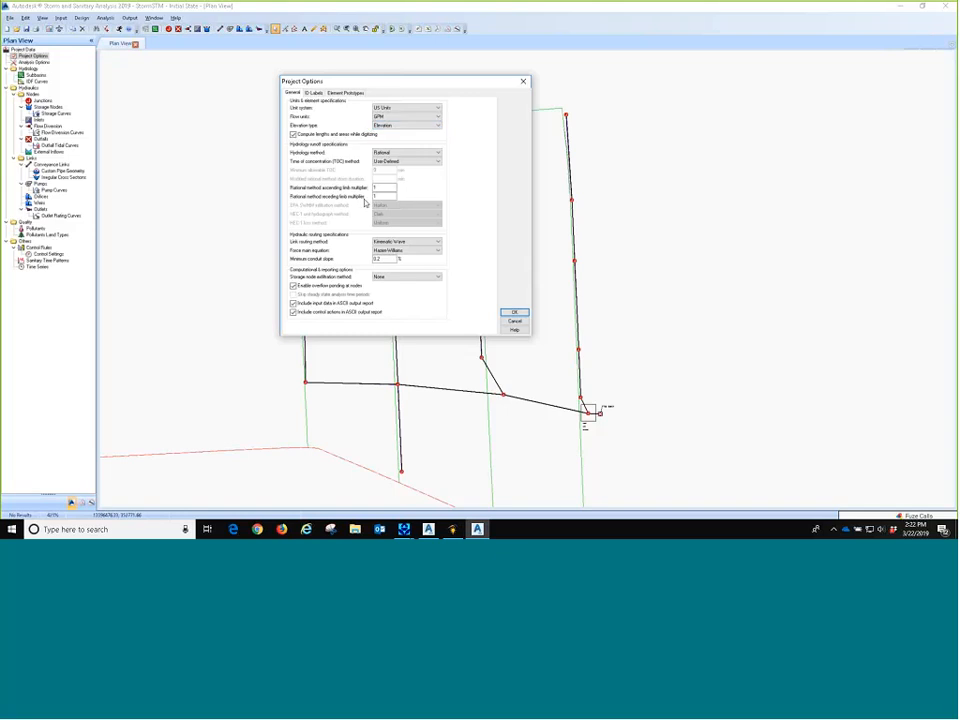
left_click(398, 153)
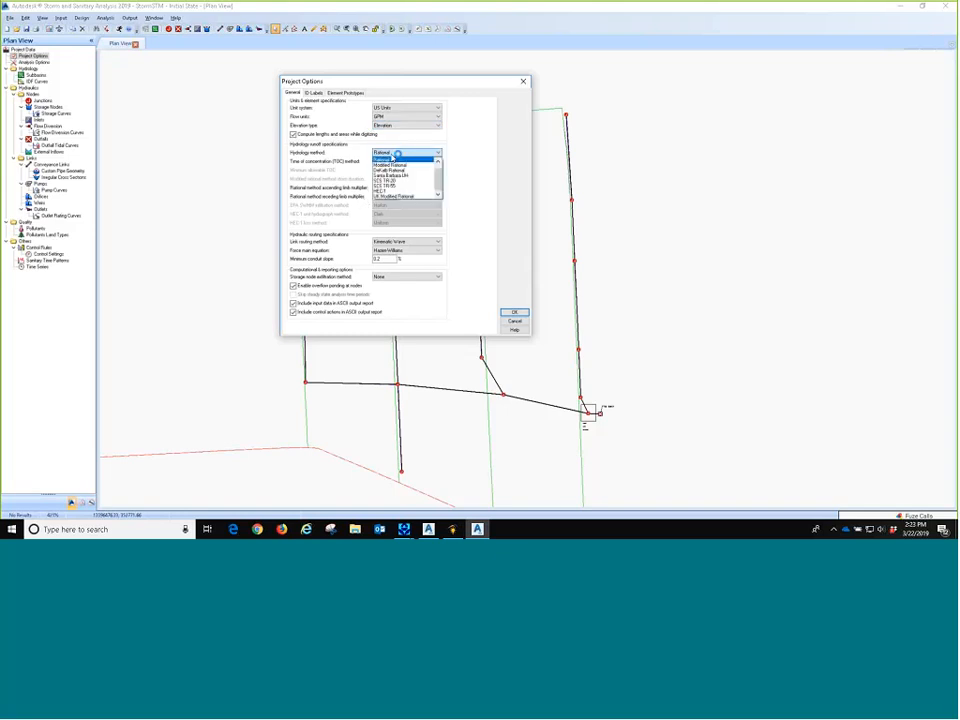
scroll(398, 160, "up", 1)
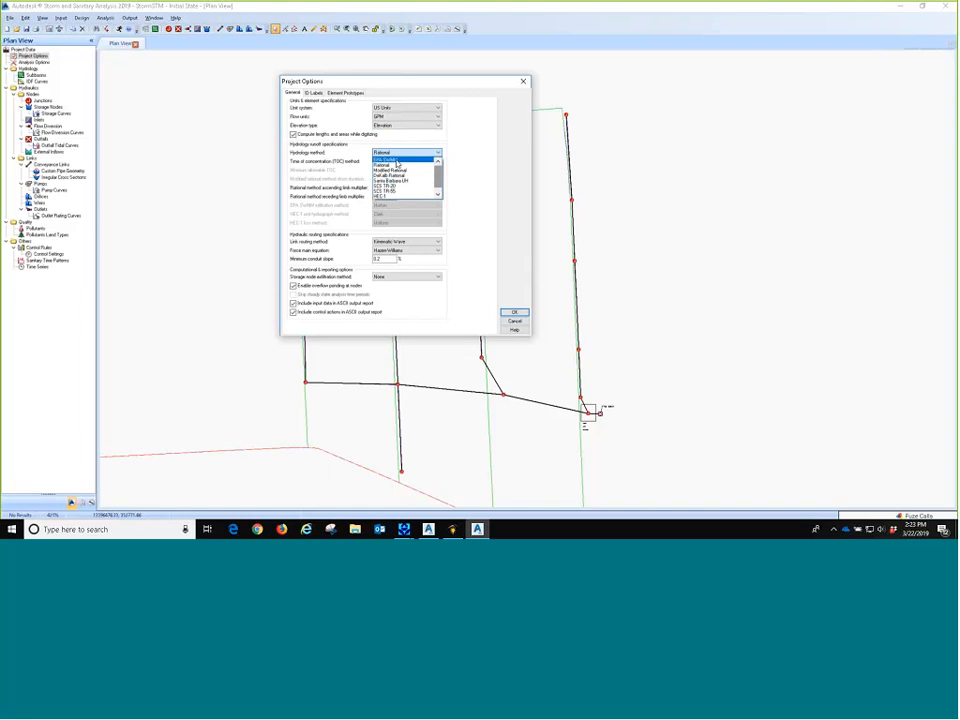
left_click(397, 160)
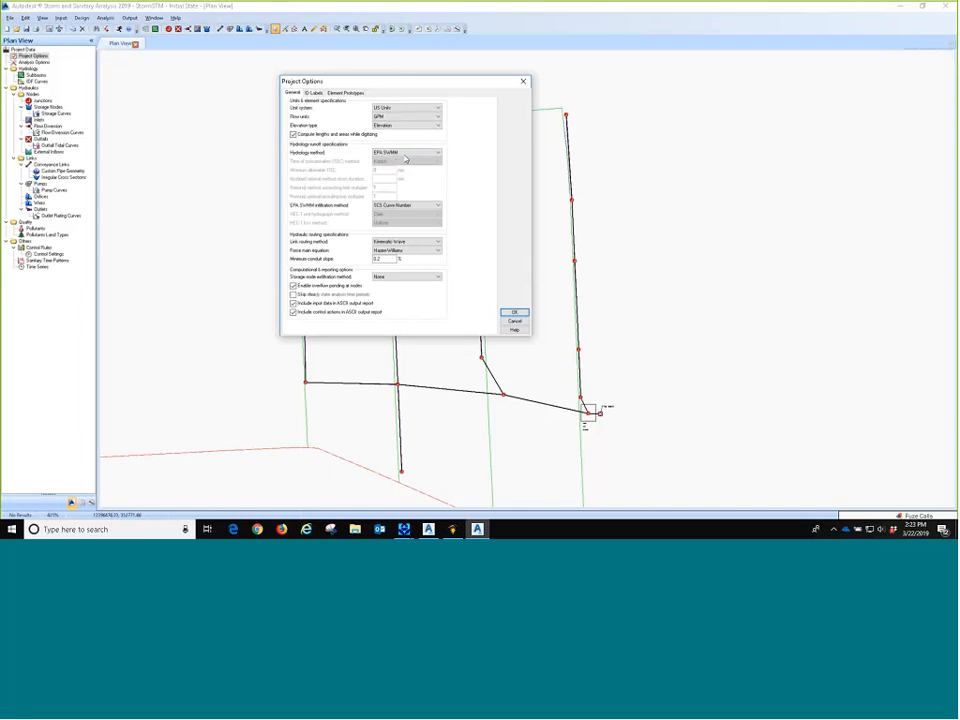
Set the link routing method to Hydrodynamic and accept the project options
left_click(410, 243)
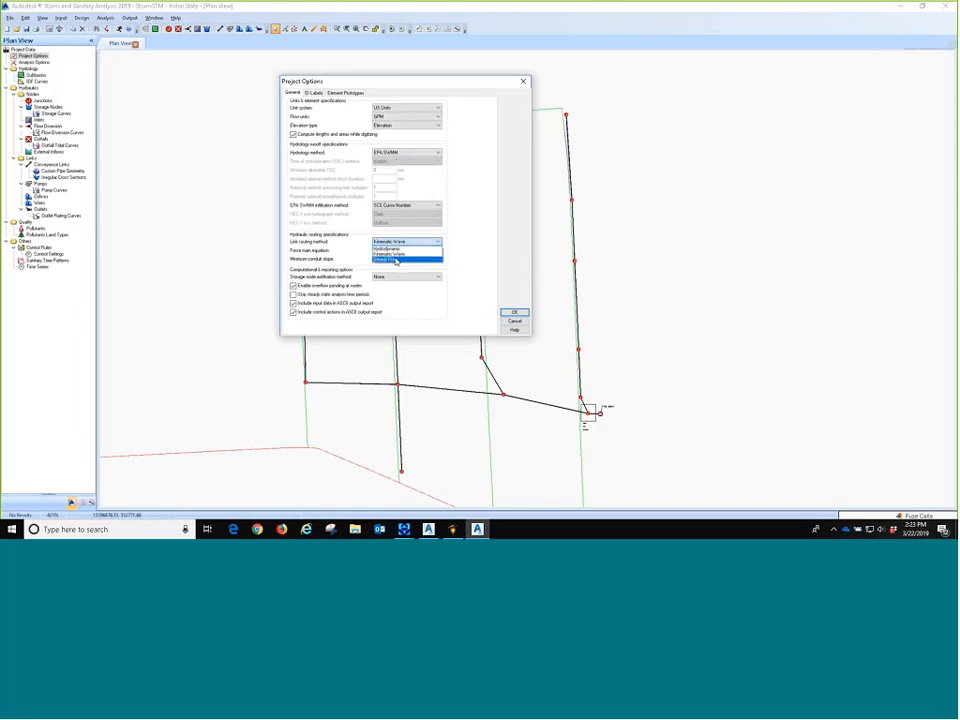
left_click(398, 257)
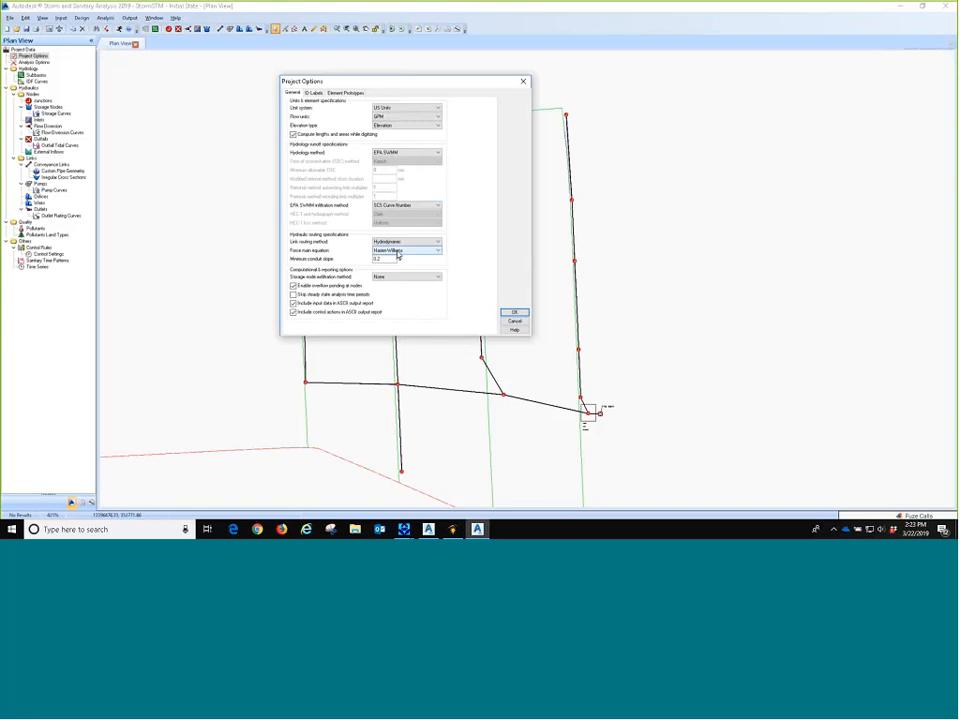
left_click(513, 315)
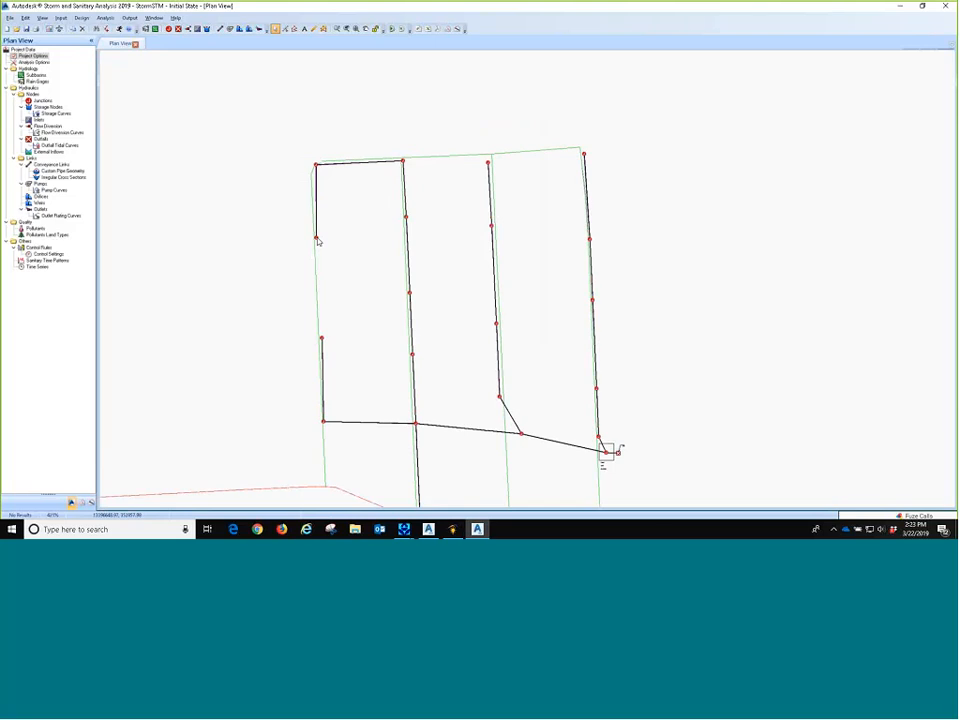
Open the external inflows of junction Structure - (9), the southern end of the short northwestern pipe
double_click(316, 240)
left_click_drag(447, 172, 378, 117)
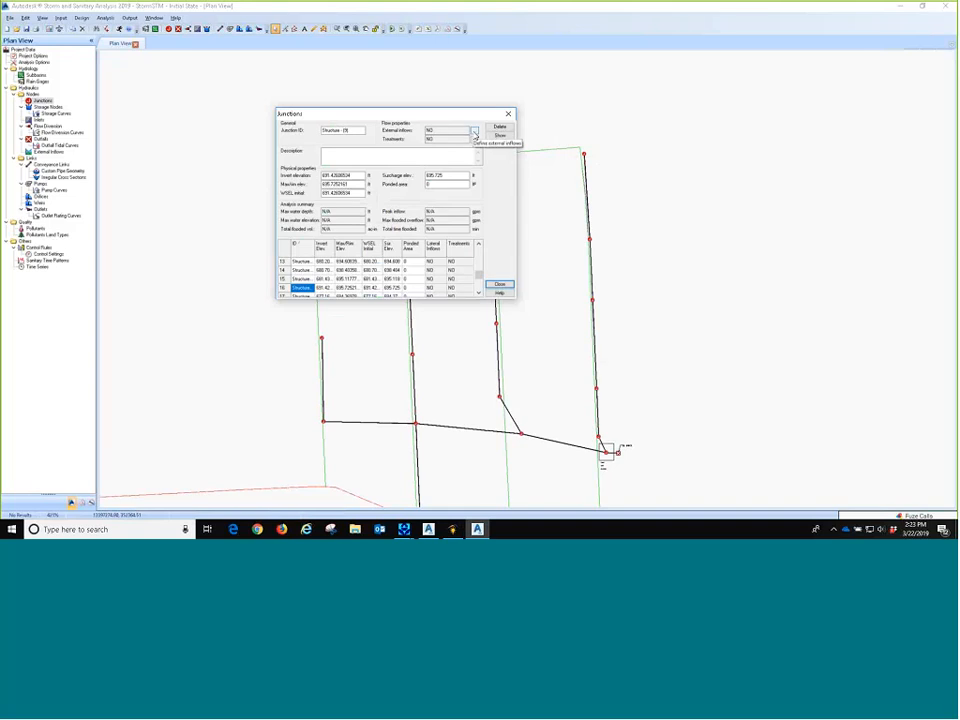
left_click(475, 131)
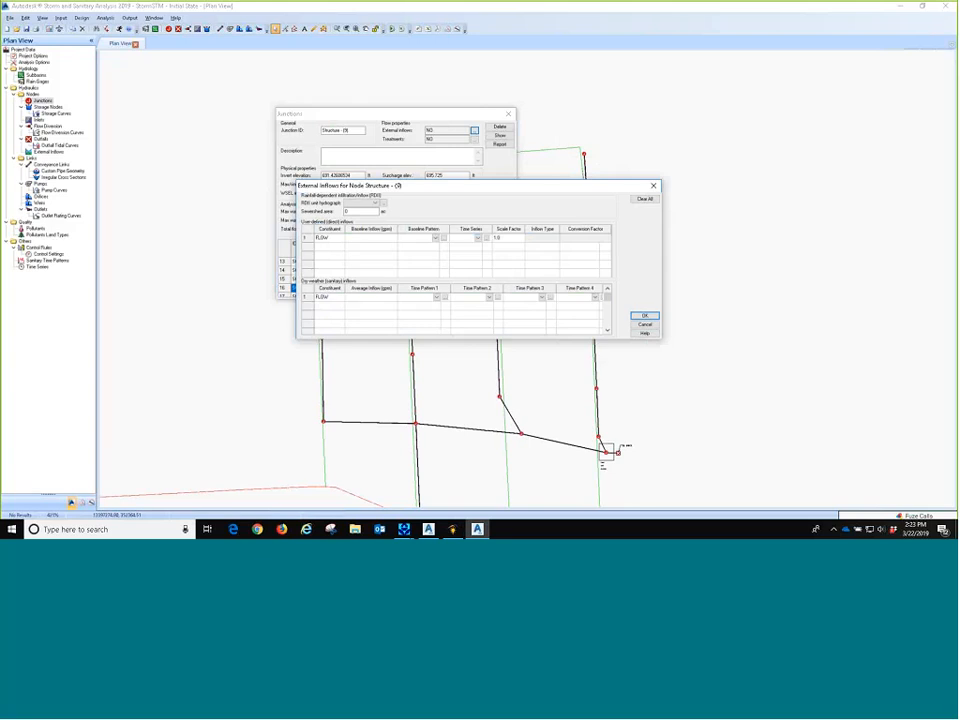
mouse_move(435, 190)
left_mouse_down()
mouse_move(449, 186)
mouse_move(423, 192)
left_mouse_up()
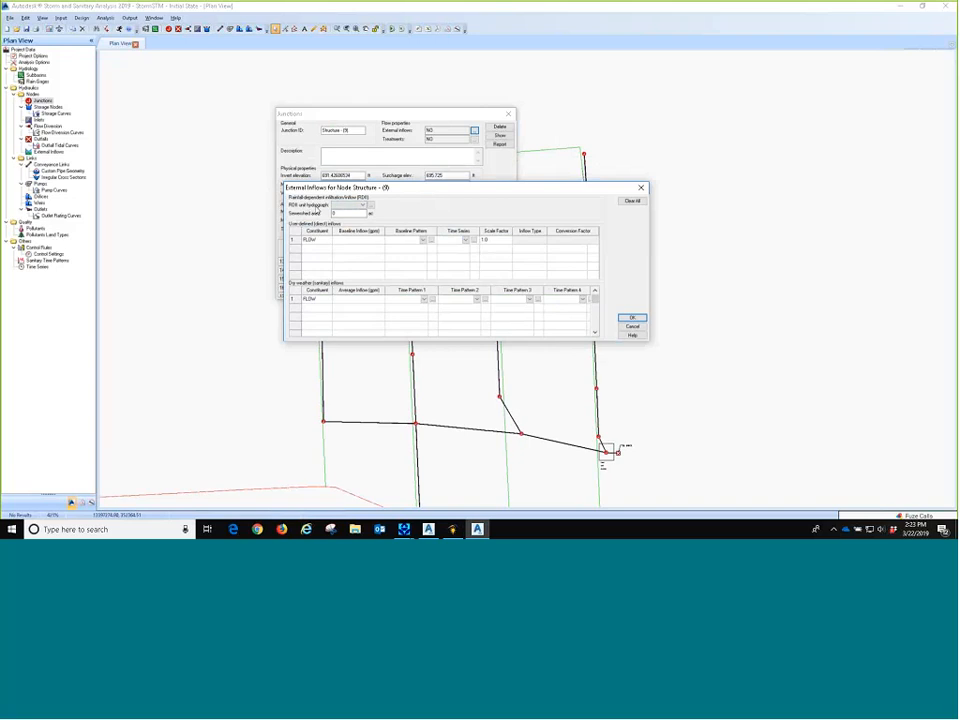
Add a trial RDII unit hydrograph with default parameters, delete it again, and return to the external inflows
left_click(370, 208)
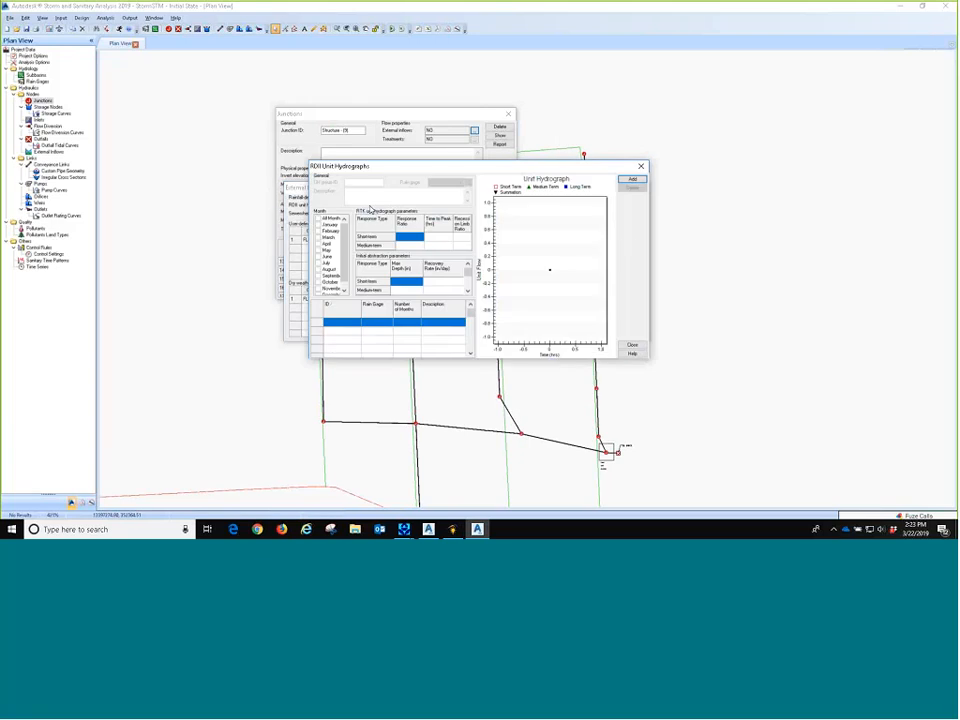
left_click(632, 180)
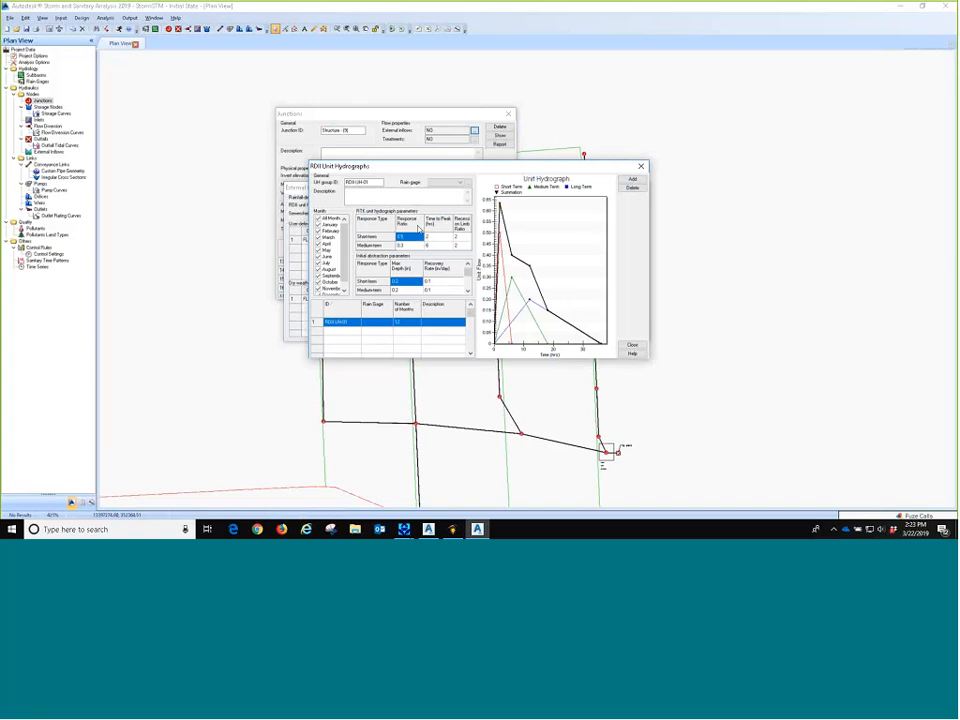
left_click_drag(450, 166, 425, 230)
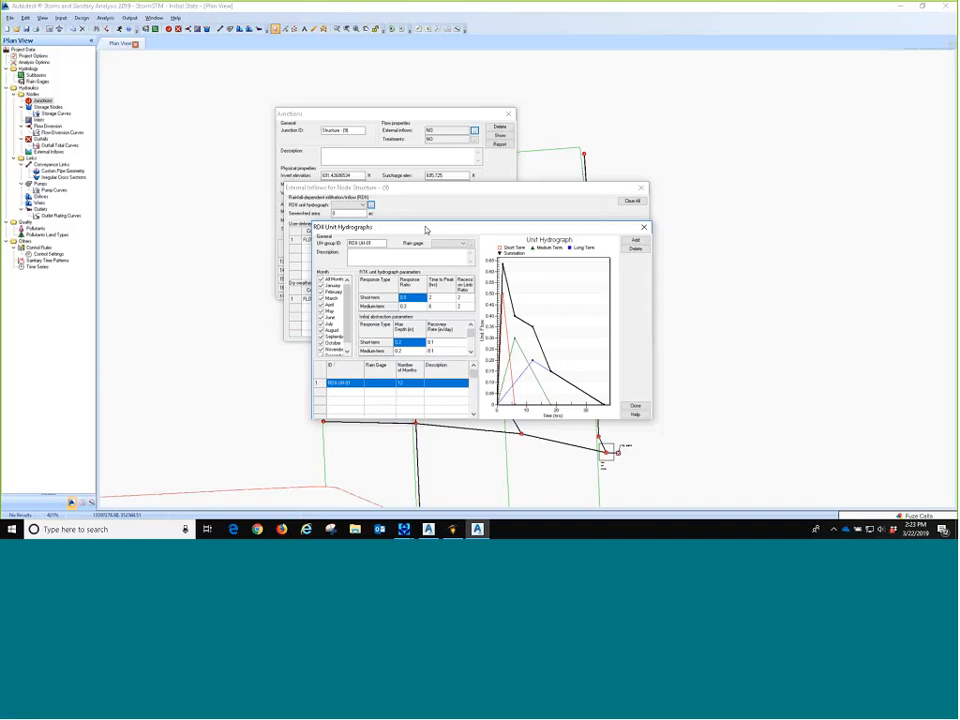
left_click_drag(425, 230, 457, 227)
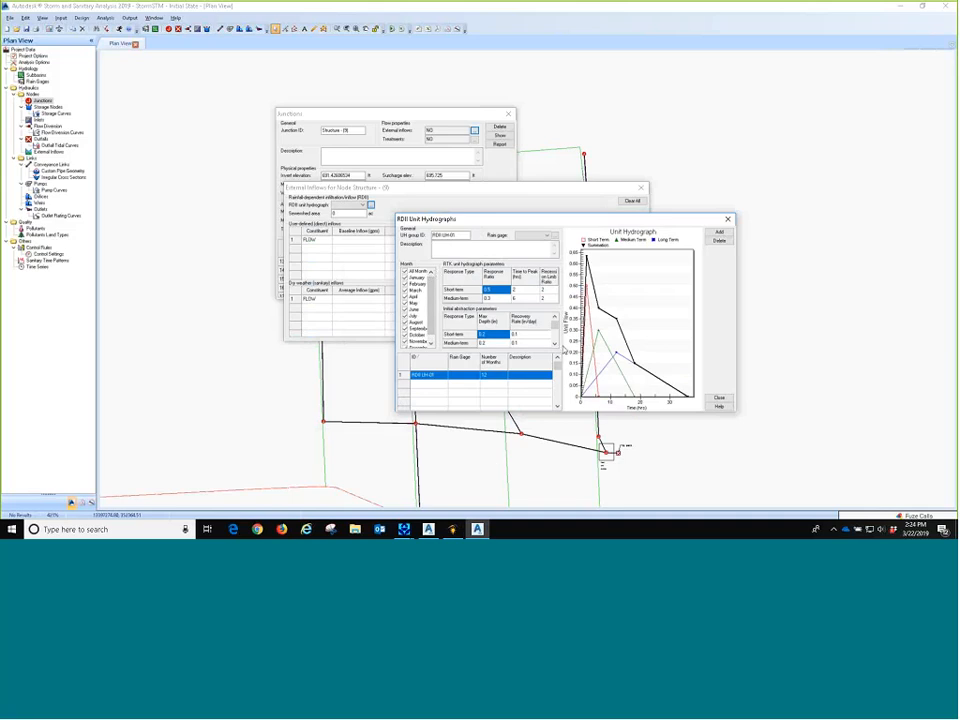
left_click_drag(488, 222, 475, 189)
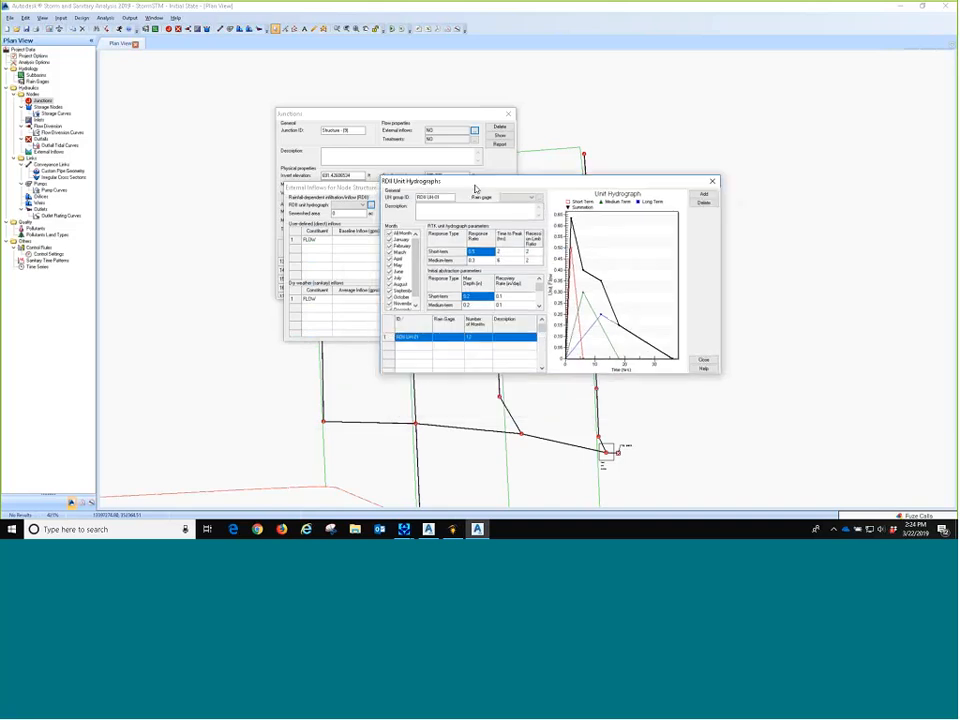
left_click(704, 202)
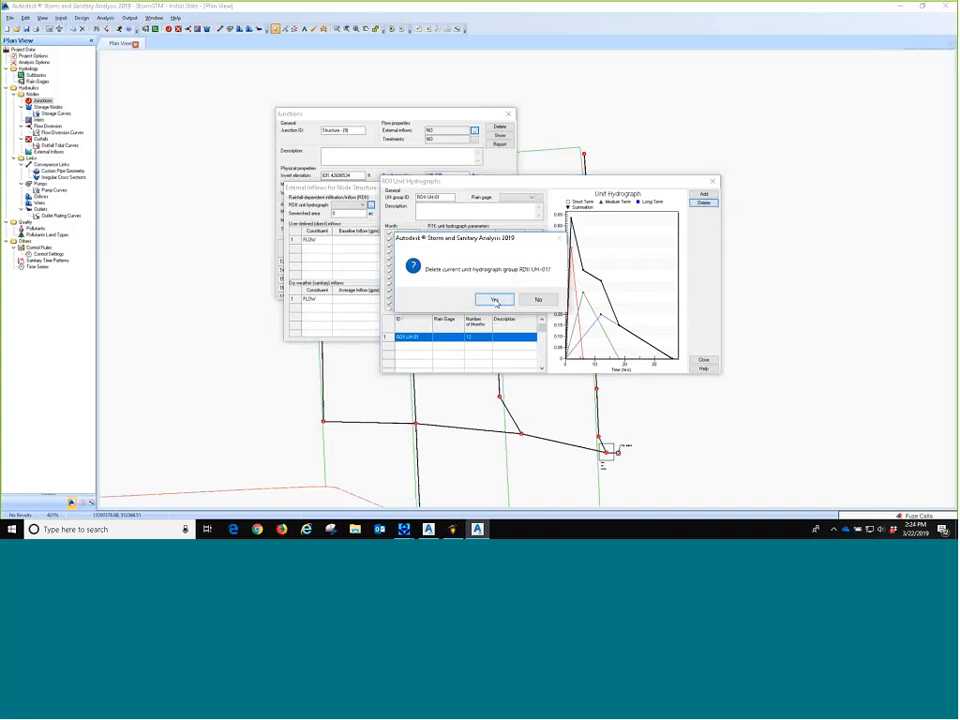
left_click(494, 300)
left_click(703, 361)
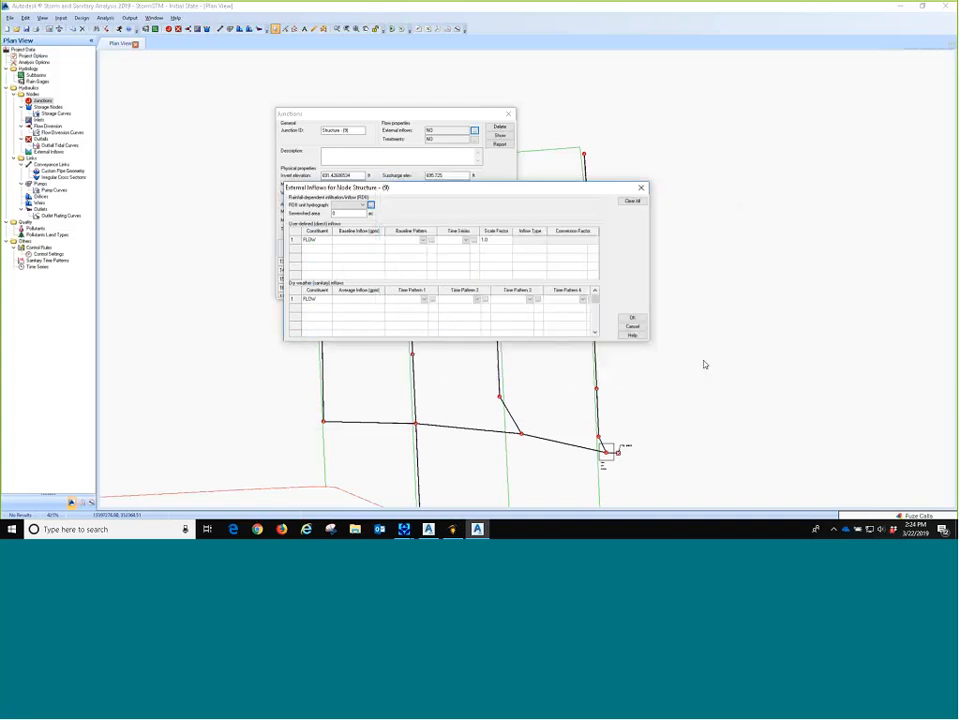
Enter 1.74 gpm as the average dry weather (sanitary) inflow of junction Structure - (9)
left_click(357, 301)
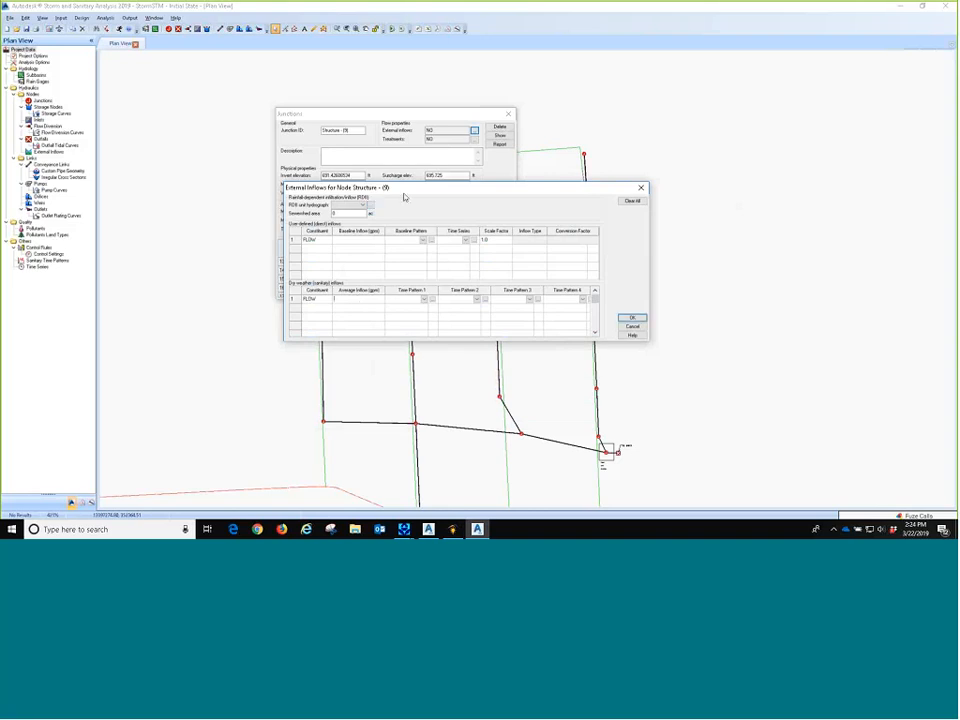
left_click_drag(404, 189, 576, 155)
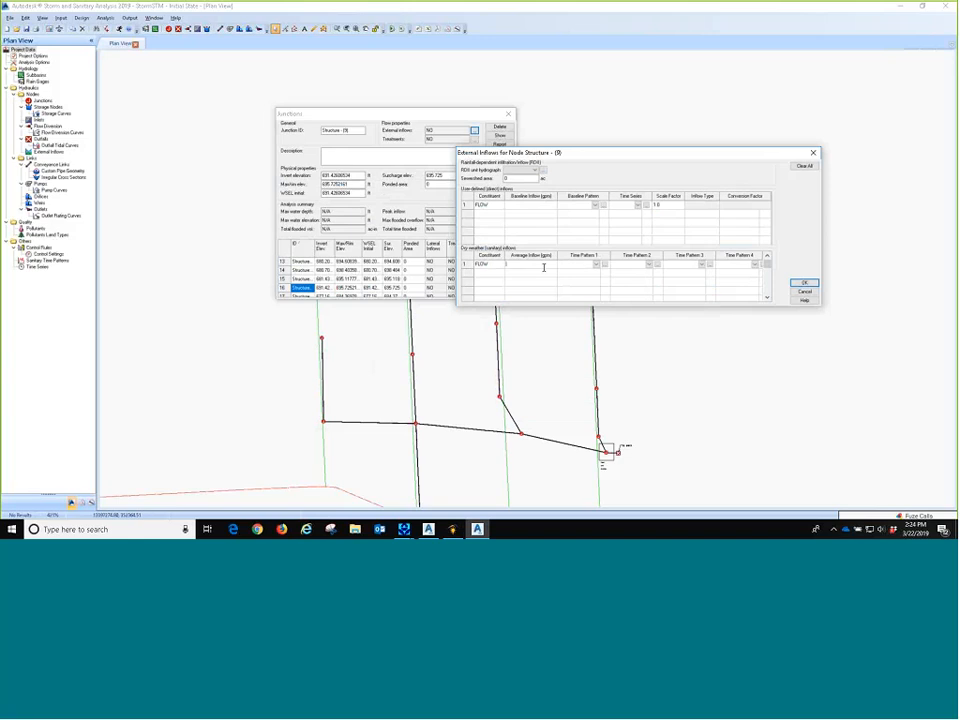
type("1.78")
Create a default hourly sanitary time pattern as the flow's Time Pattern 1, and accept the junction's external inflows
left_click(596, 266)
left_click(604, 266)
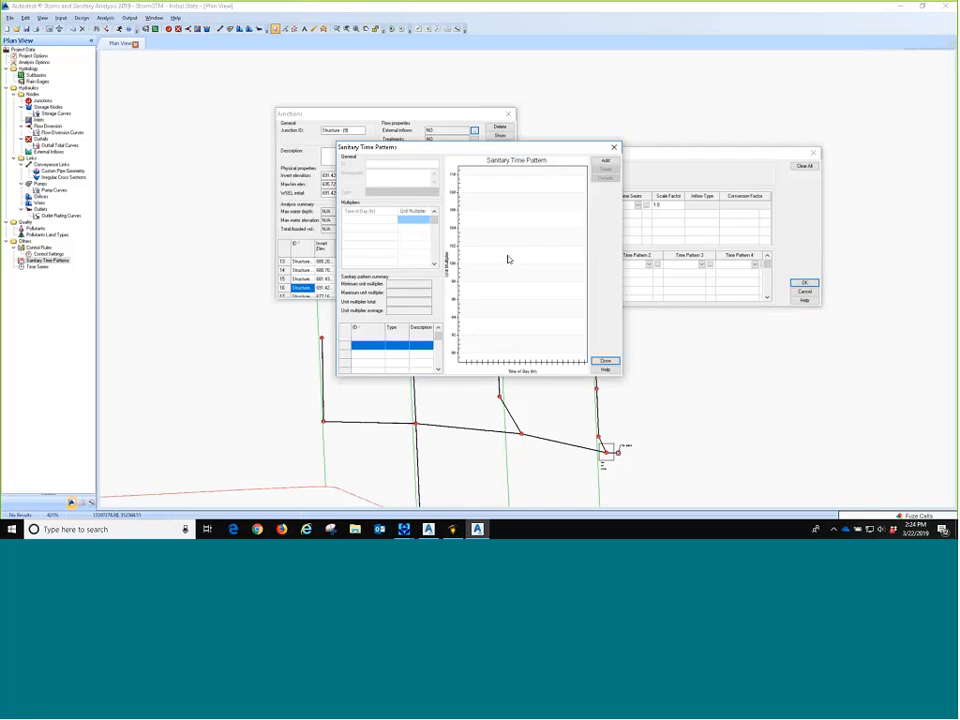
left_click(605, 161)
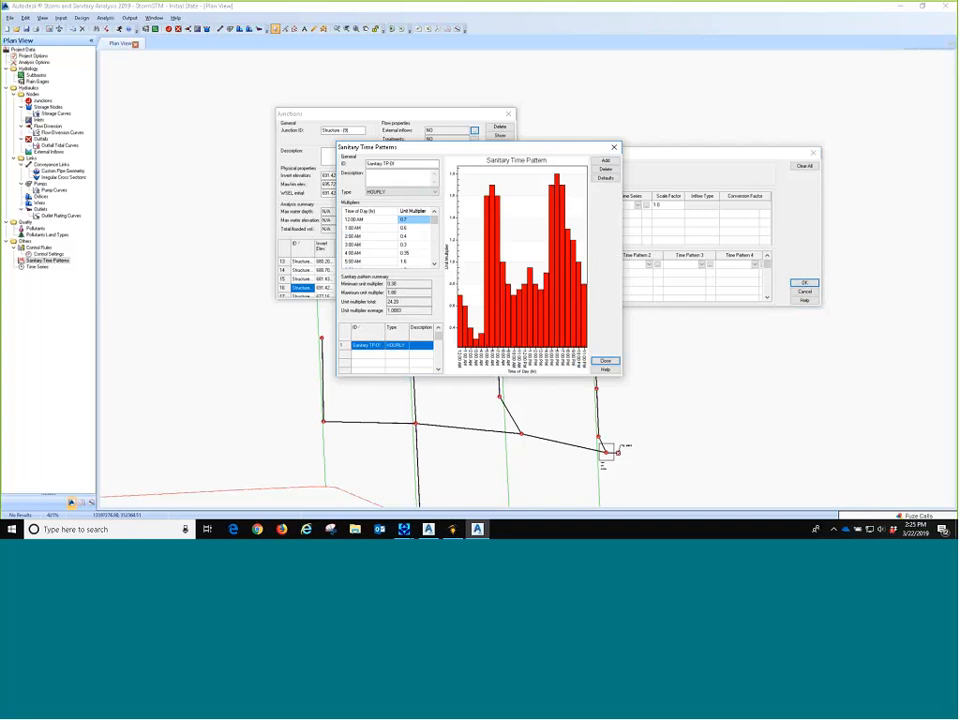
left_click(605, 361)
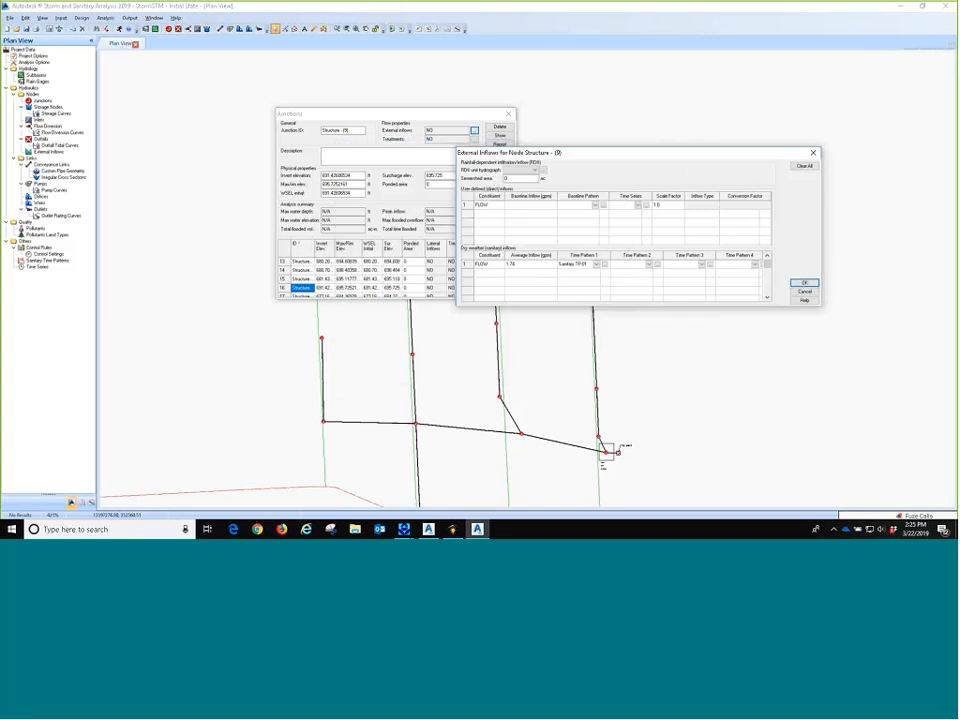
left_click(802, 285)
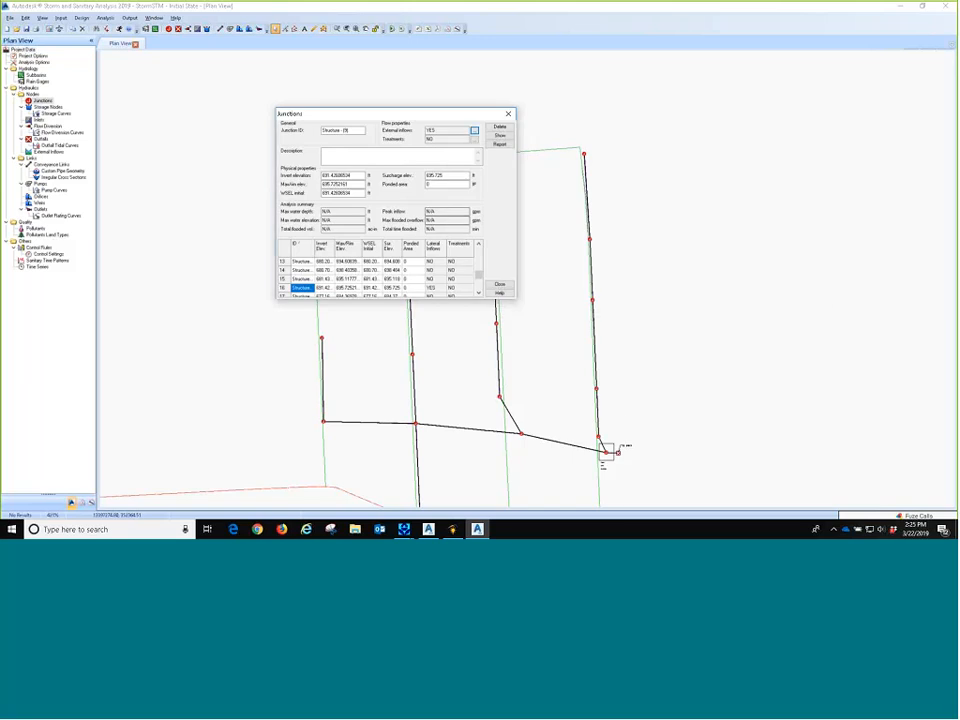
Locate junctions Structure - (1) and Structure - (9) in the plan view and copy the properties of Structure - (9)
left_click_drag(384, 114, 727, 148)
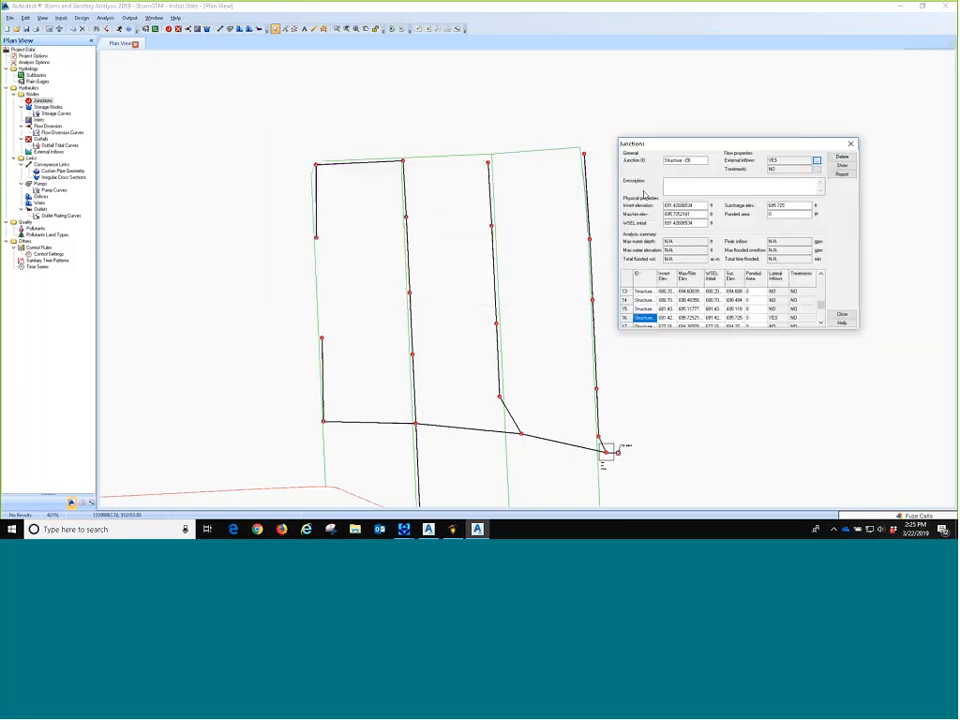
left_click_drag(513, 279, 465, 233)
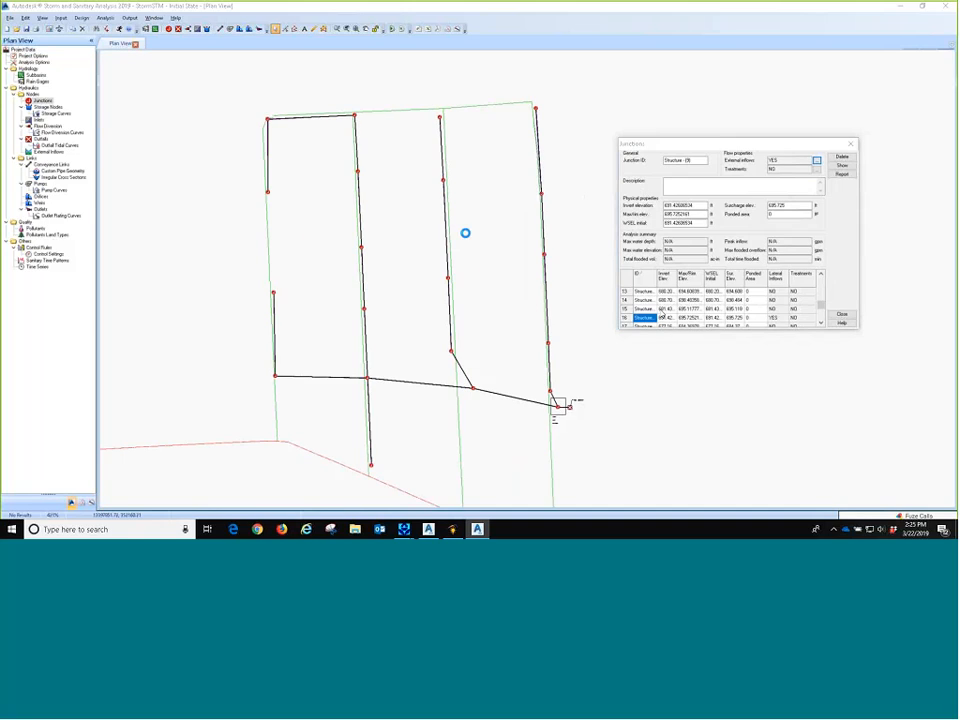
left_click(646, 309)
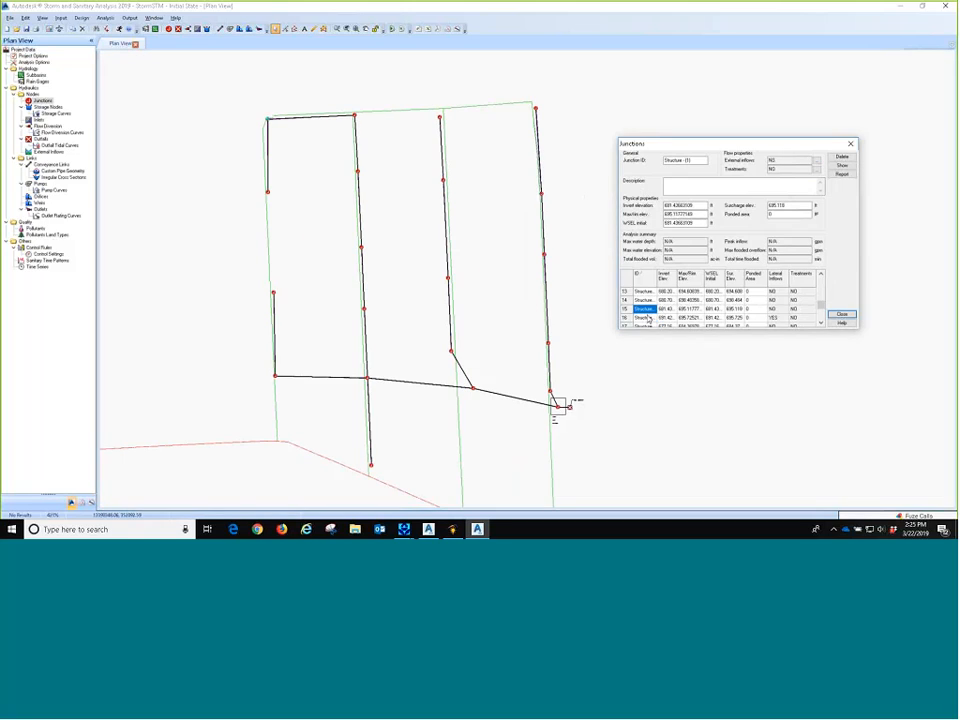
left_click(648, 318)
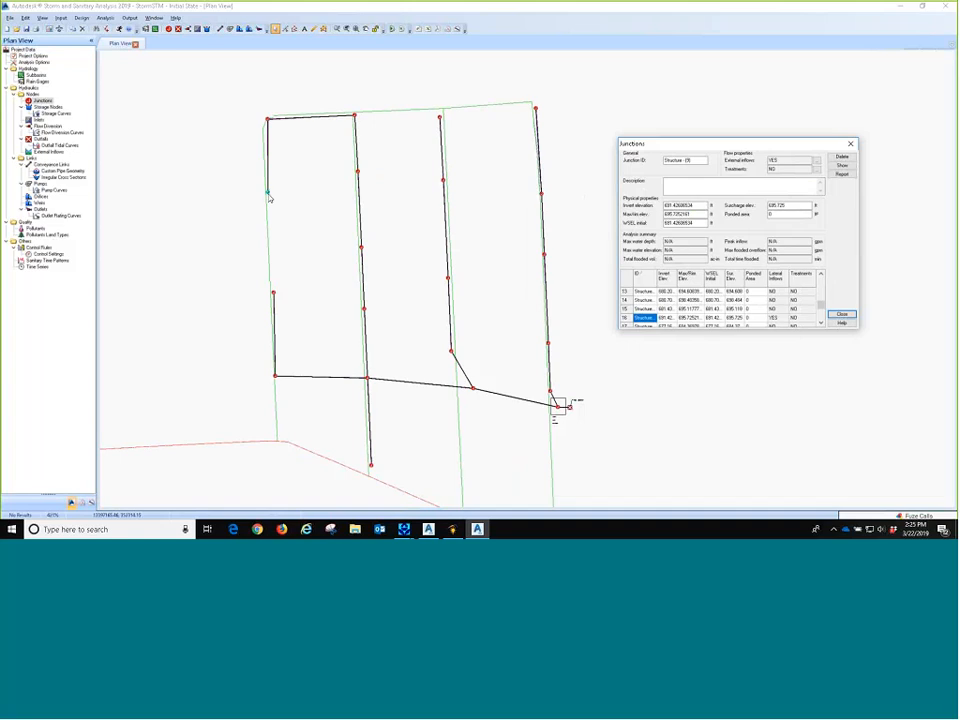
left_click(646, 309)
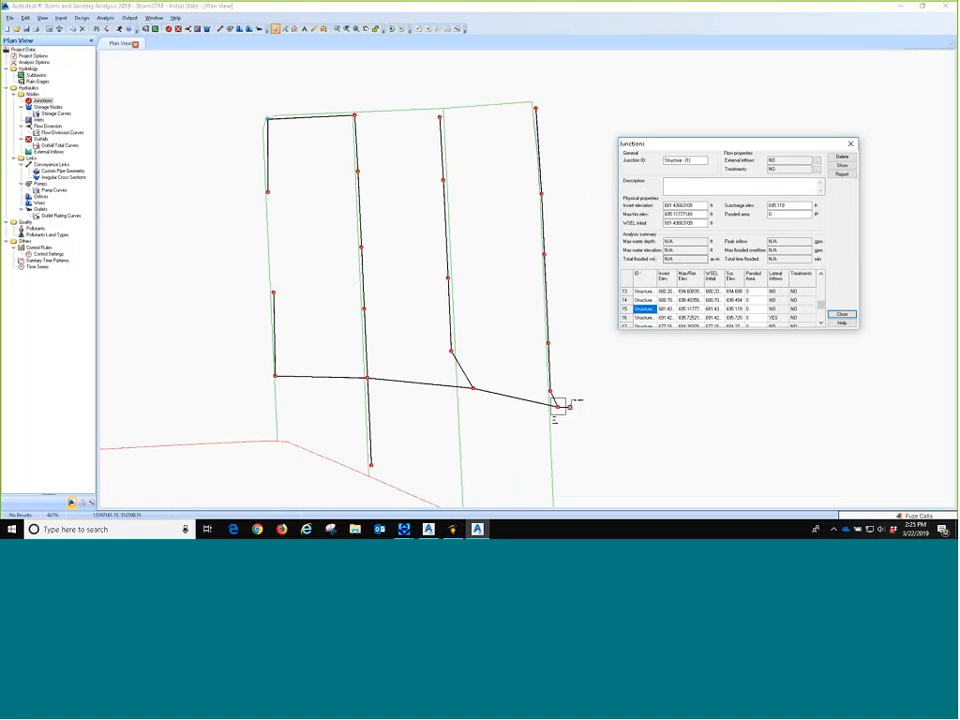
left_click(268, 192)
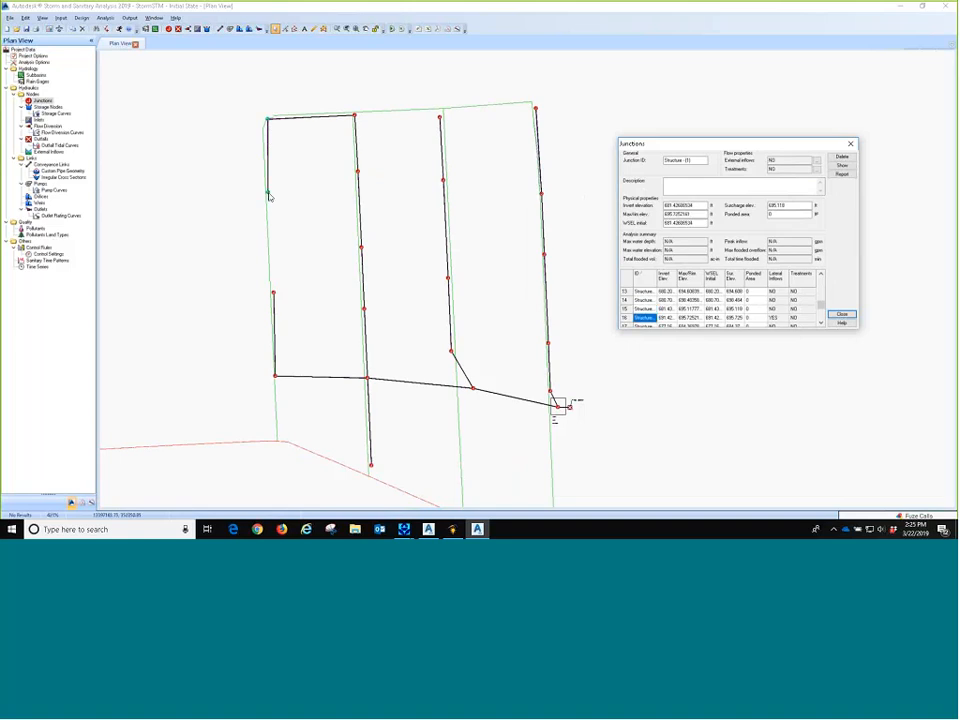
right_click(268, 196)
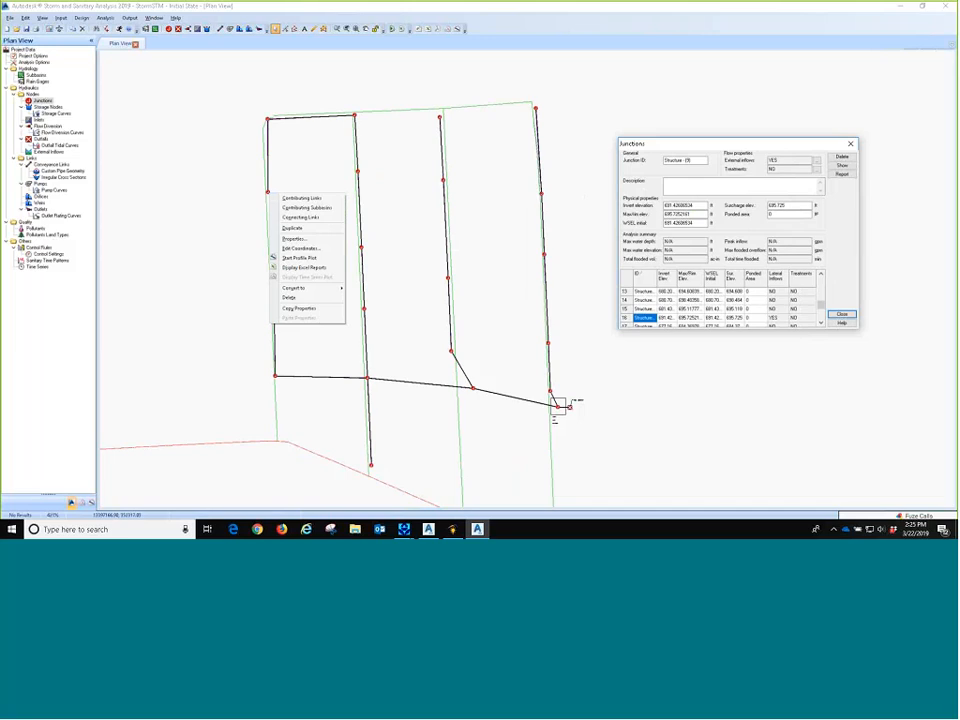
left_click(310, 309)
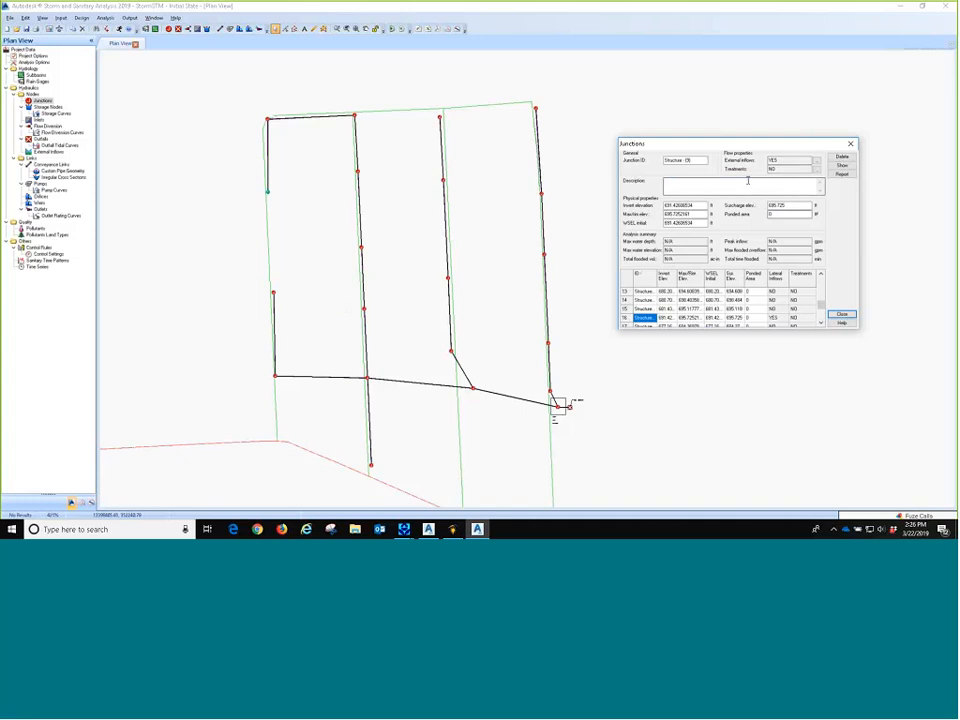
Paste the copied inflow properties onto junction Structure - (1) at the network's northwest corner
left_click(268, 120)
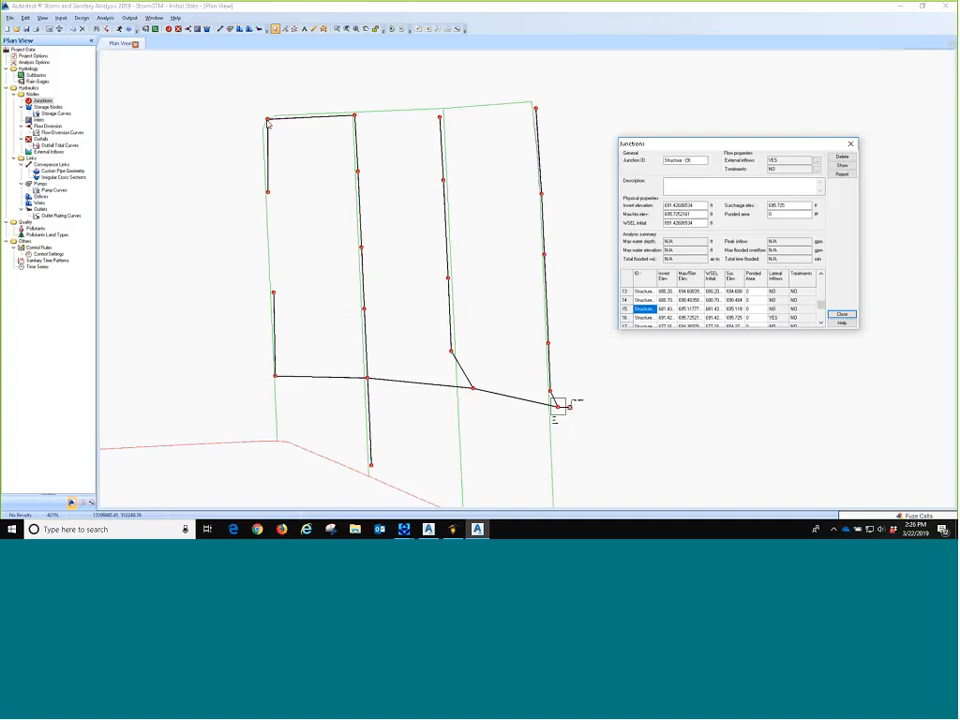
right_click(268, 121)
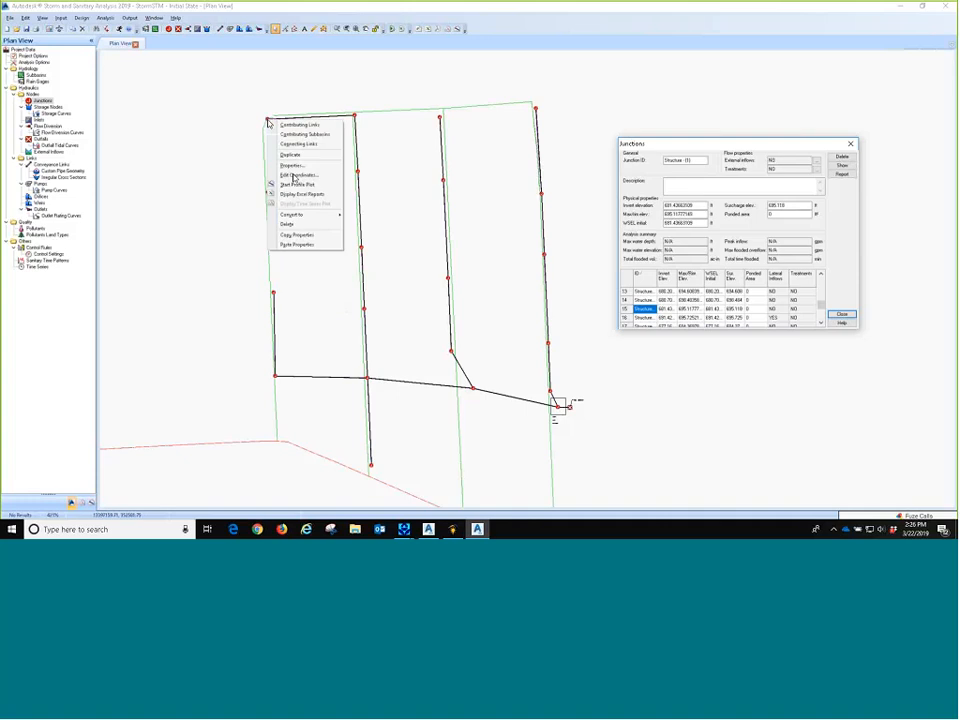
left_click(305, 246)
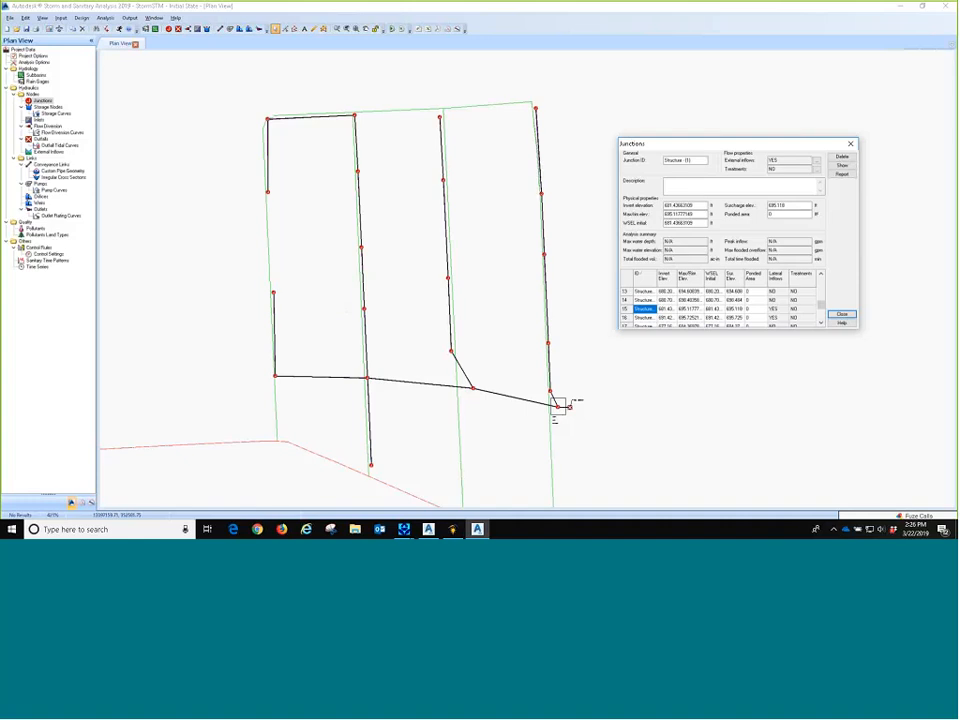
Paste the copied inflow properties onto junctions Structure - (2), Structure - (3) and Structure - (4) along the second sewer line
right_click(355, 118)
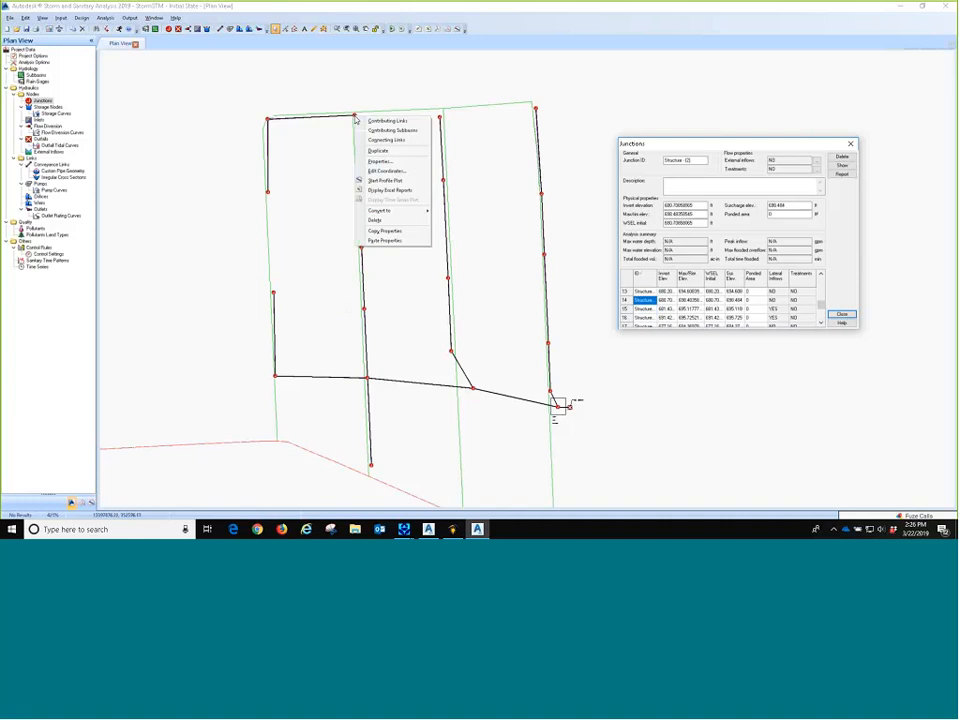
left_click(378, 242)
right_click(358, 172)
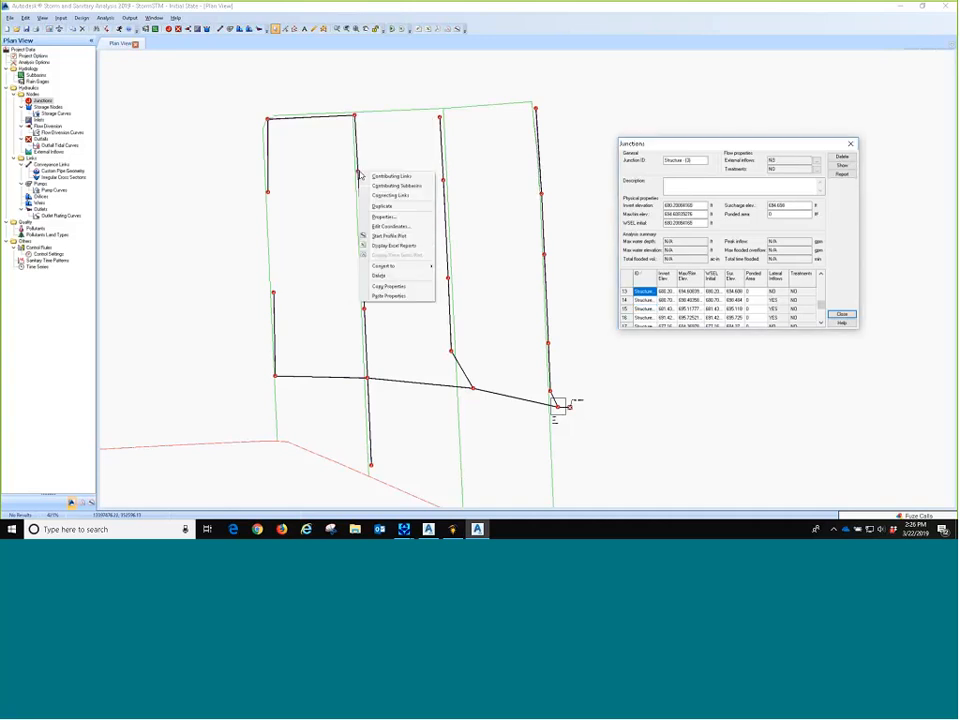
left_click(382, 295)
right_click(361, 248)
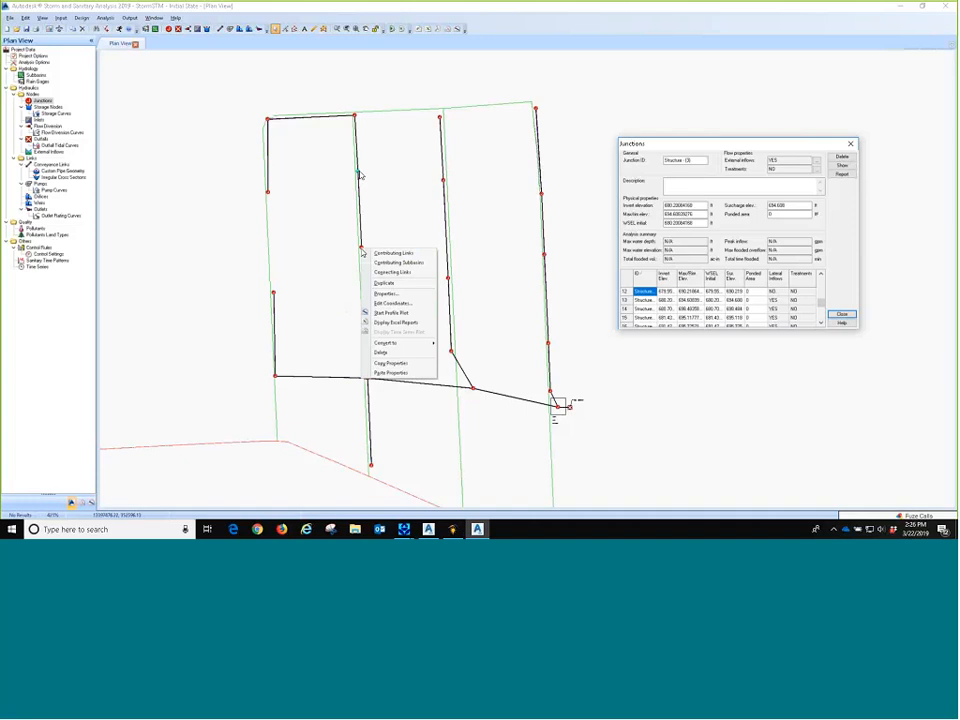
left_click(372, 294)
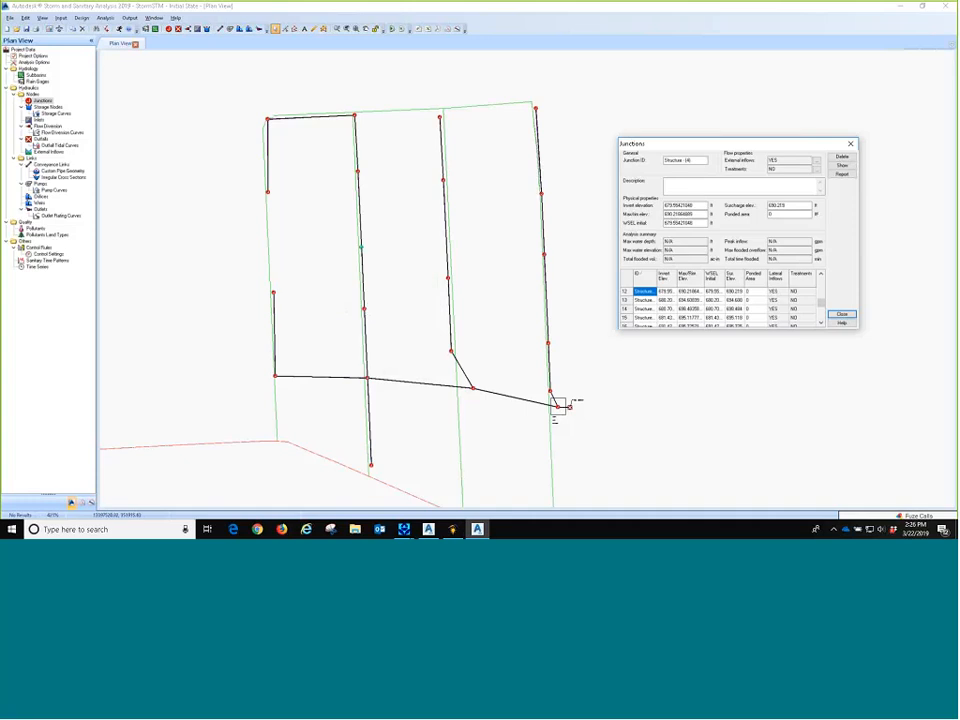
Paste the copied inflow properties onto junction Structure - (5), where the second sewer line meets the main, and close the junction editor
left_click(367, 380)
double_click(367, 380)
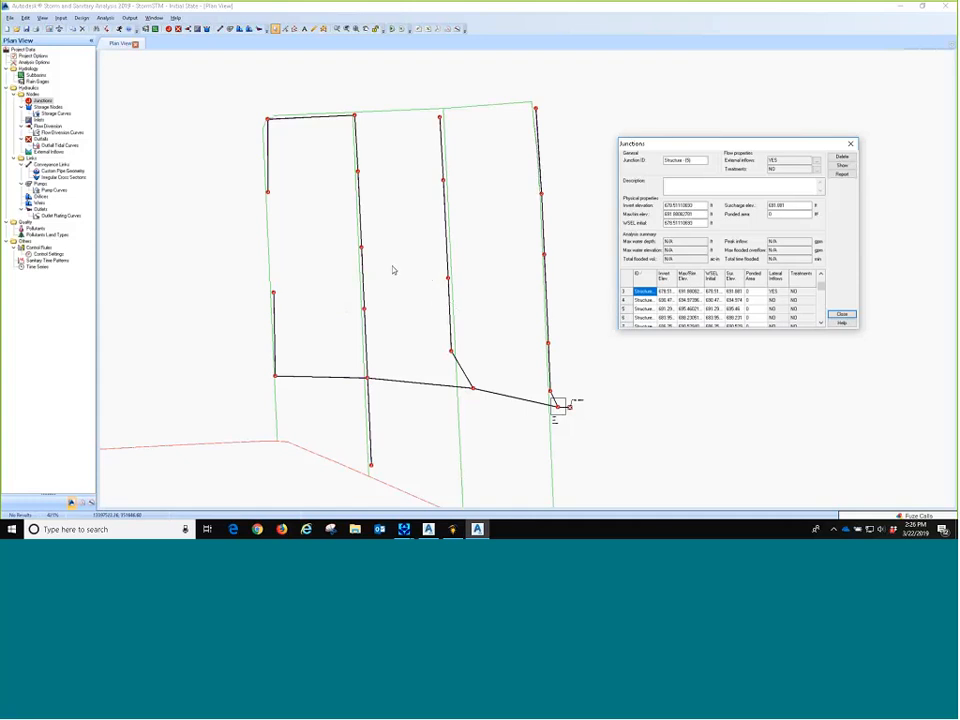
left_click_drag(375, 292, 323, 244)
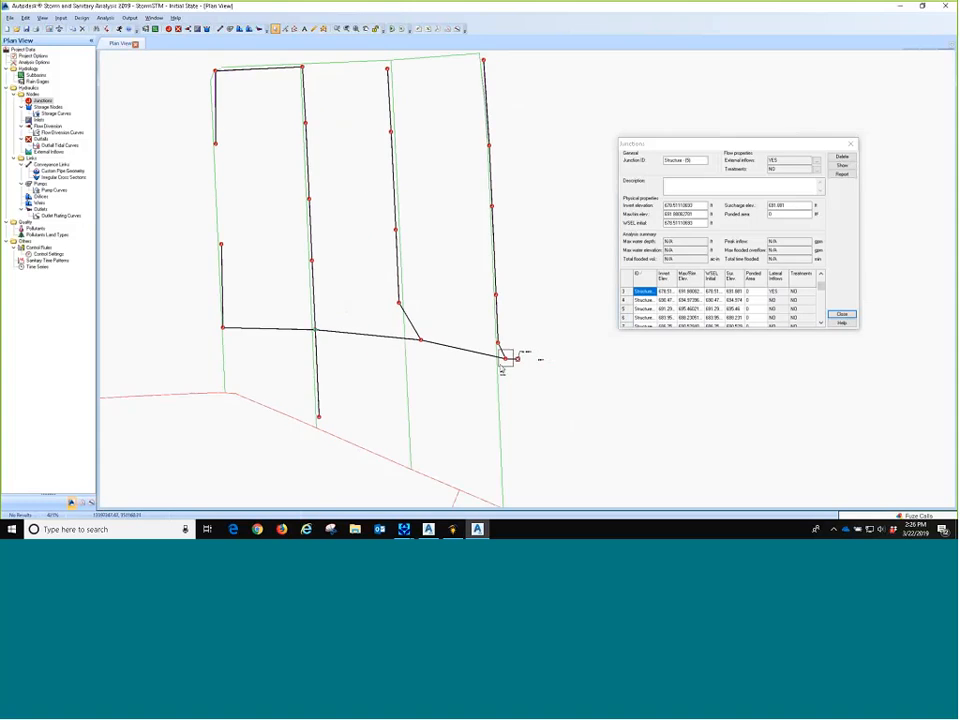
scroll(505, 360, "up", 2)
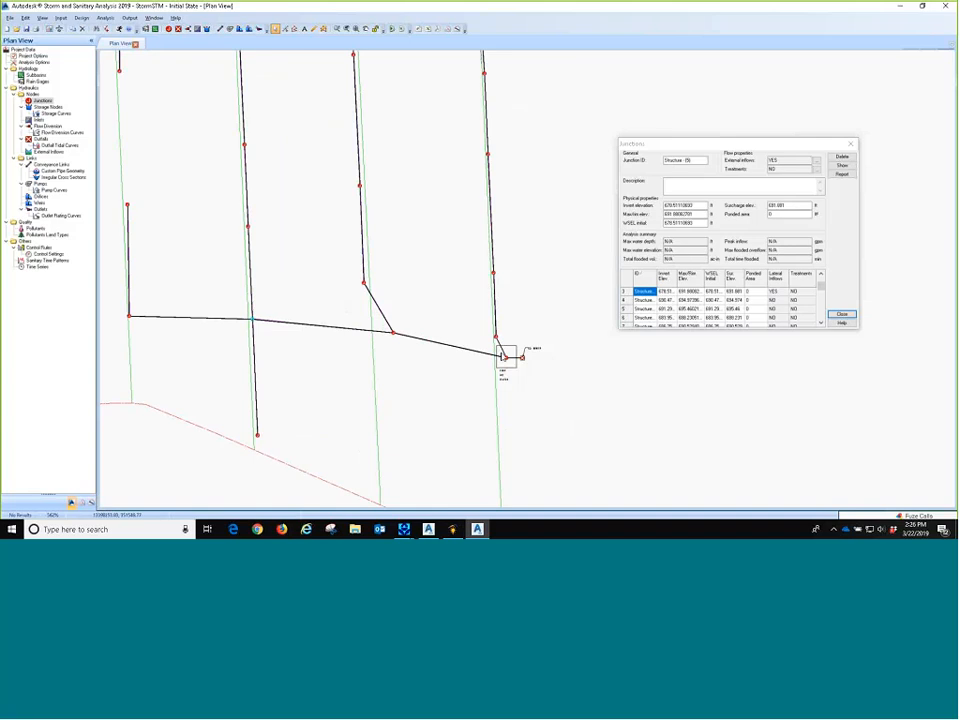
left_click(842, 316)
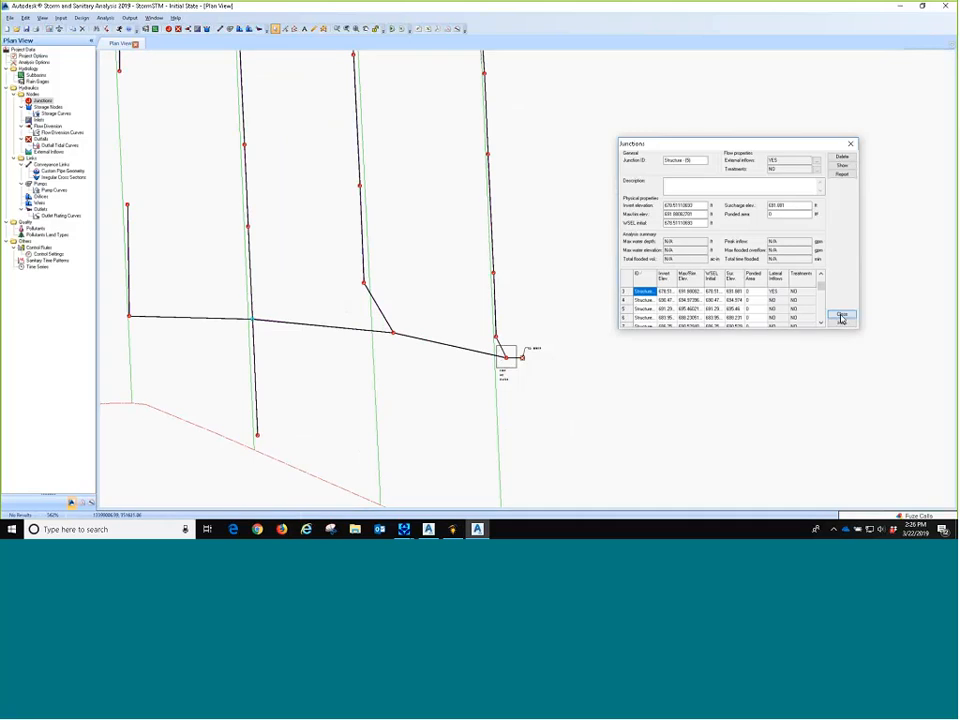
scroll(411, 237, "down", 1)
left_click_drag(392, 216, 465, 297)
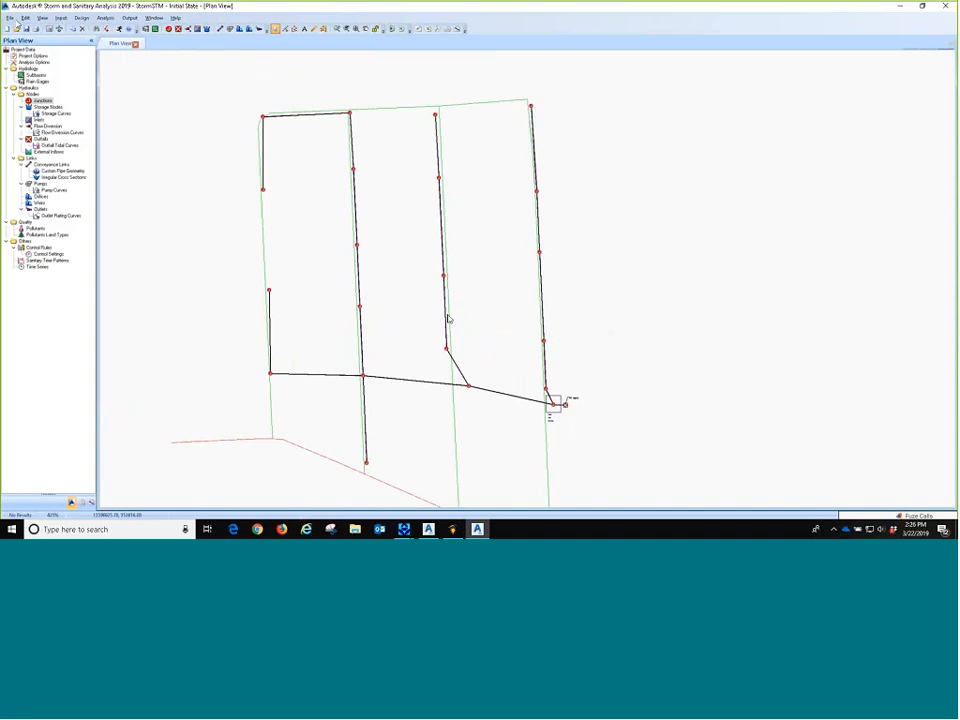
Open the project file Initial_State.spf from the Webinar folder
left_click(17, 29)
left_click(483, 299)
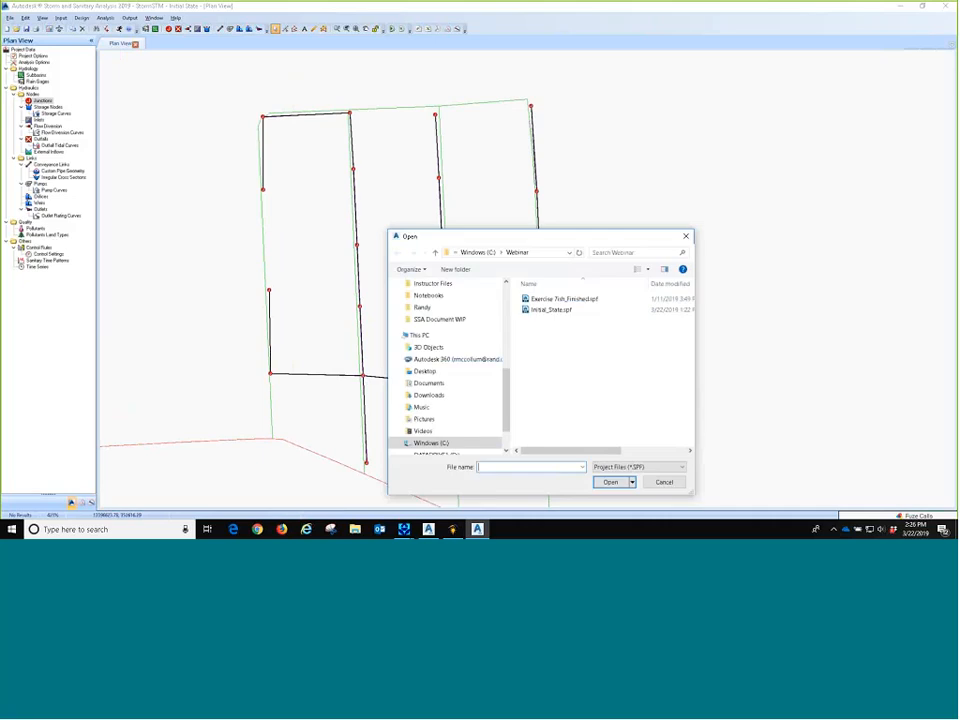
left_click_drag(540, 238, 400, 99)
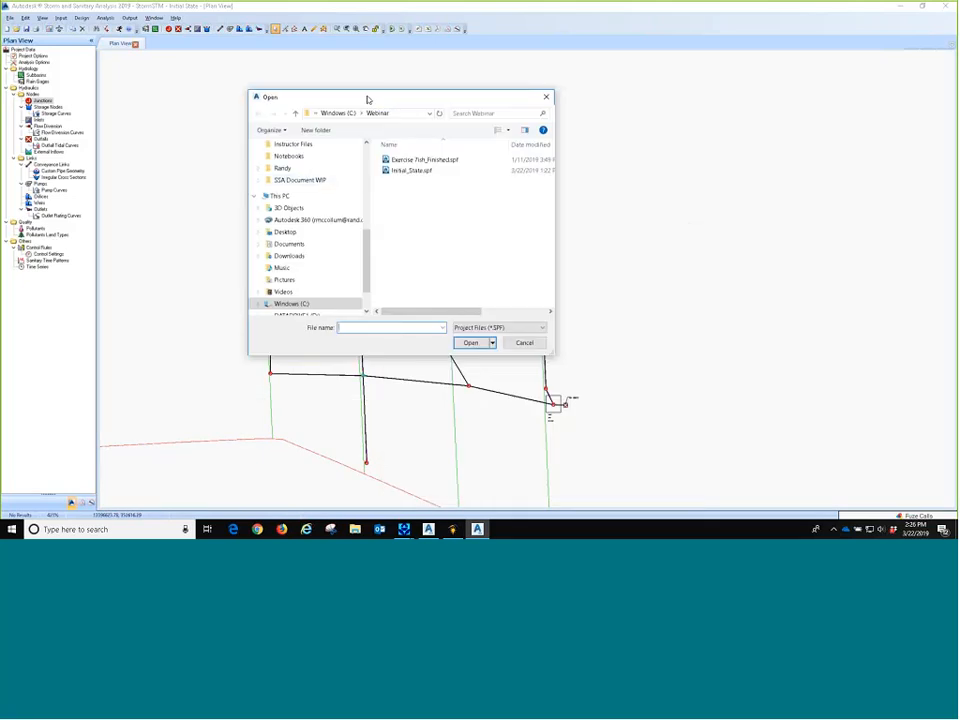
left_click(410, 170)
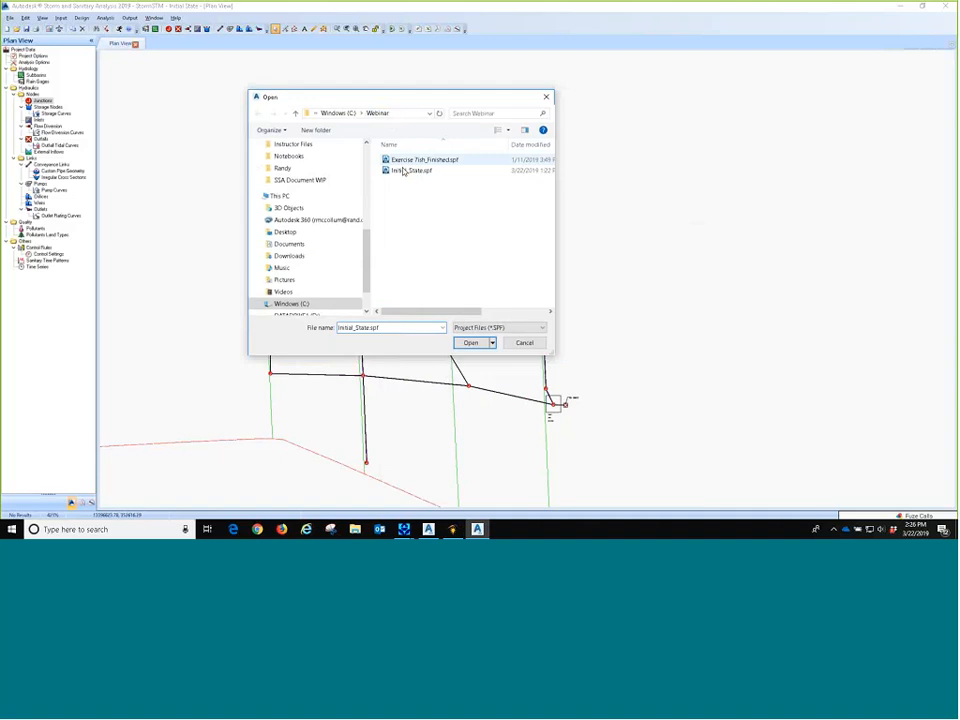
left_click(472, 343)
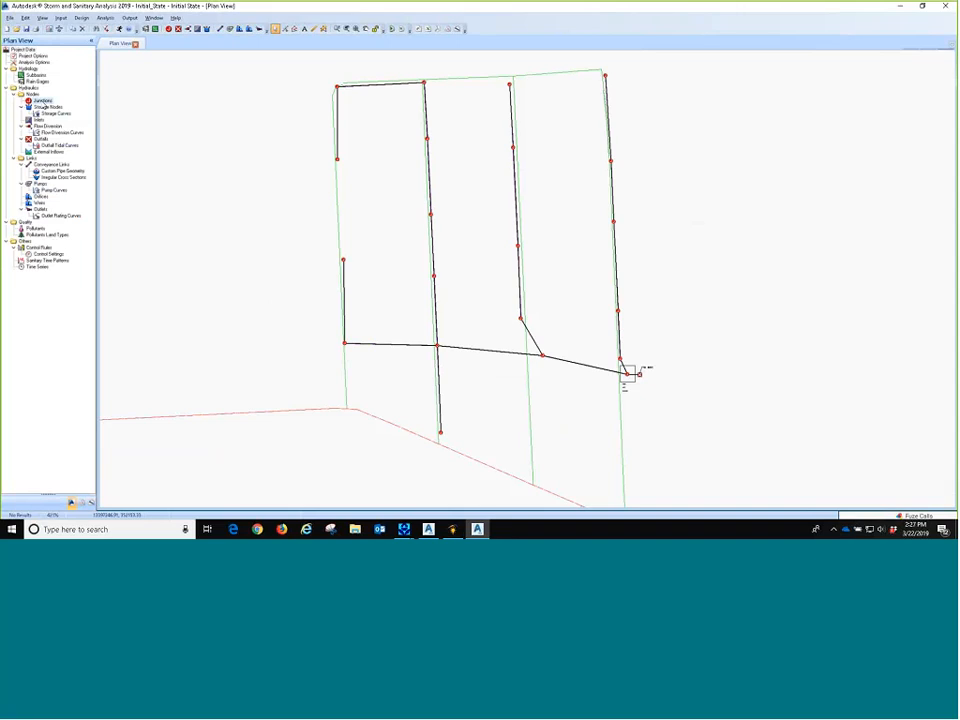
Check the external inflows assigned to junction Structure - (1) in the project's junction data
double_click(43, 102)
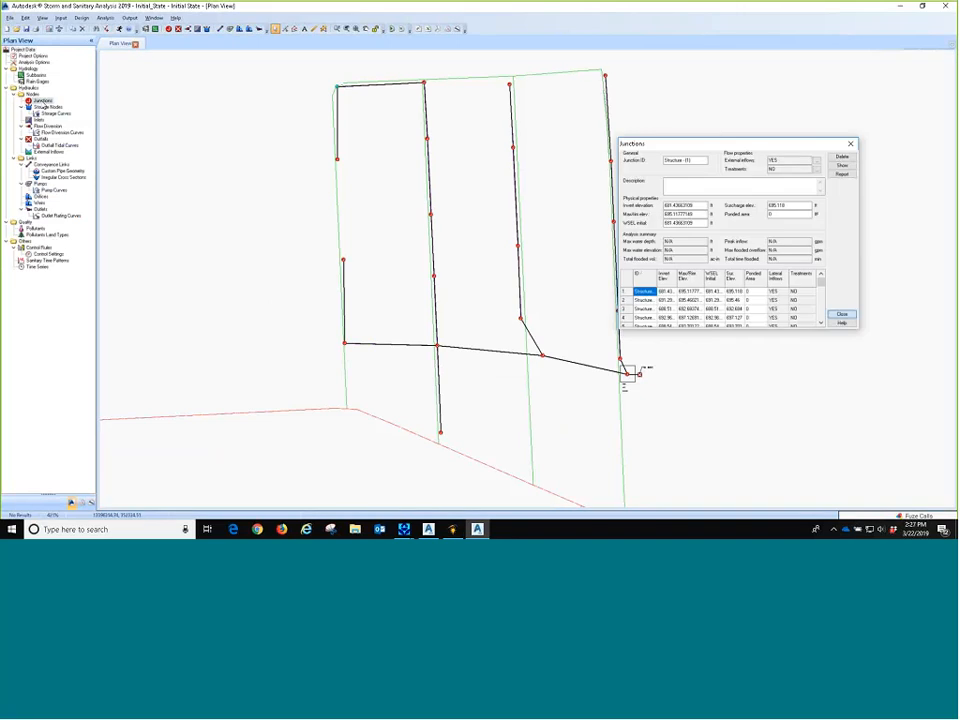
left_click(777, 292)
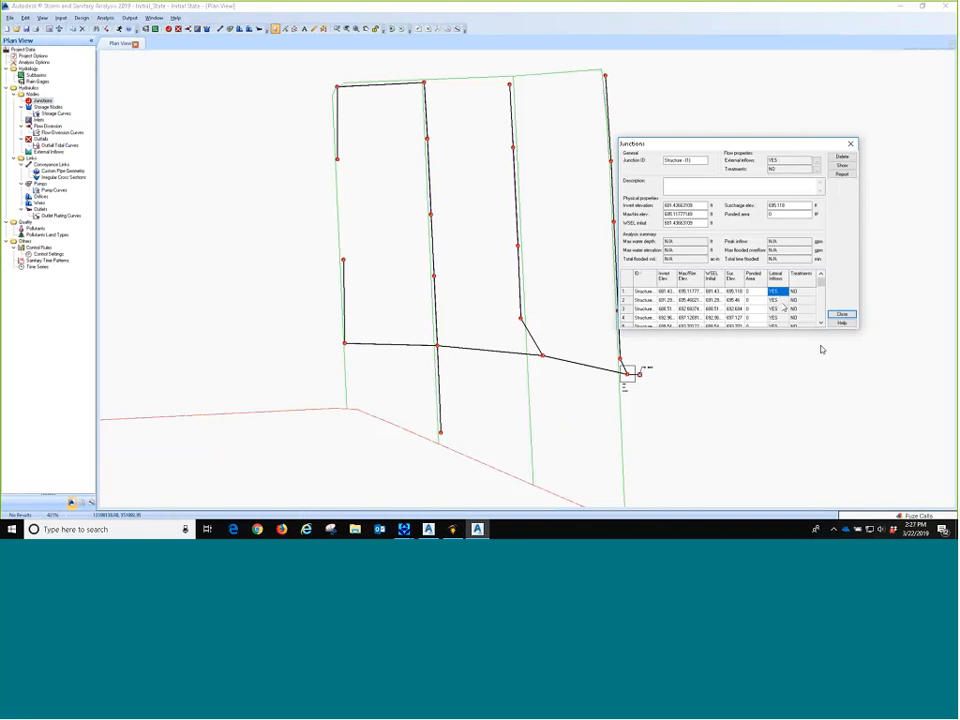
left_click(816, 160)
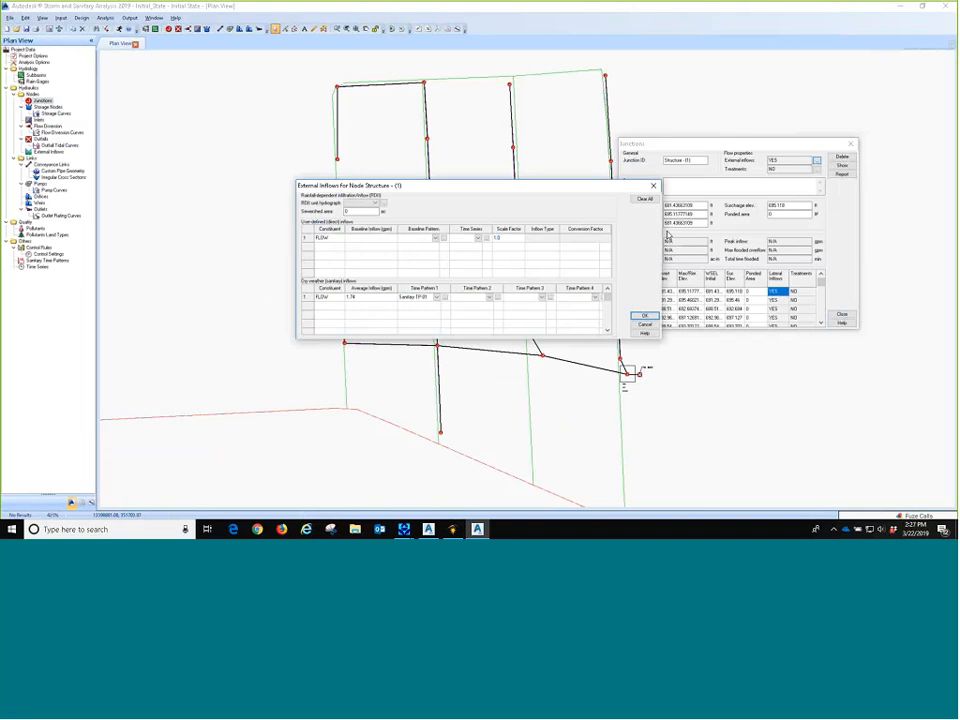
left_click(645, 316)
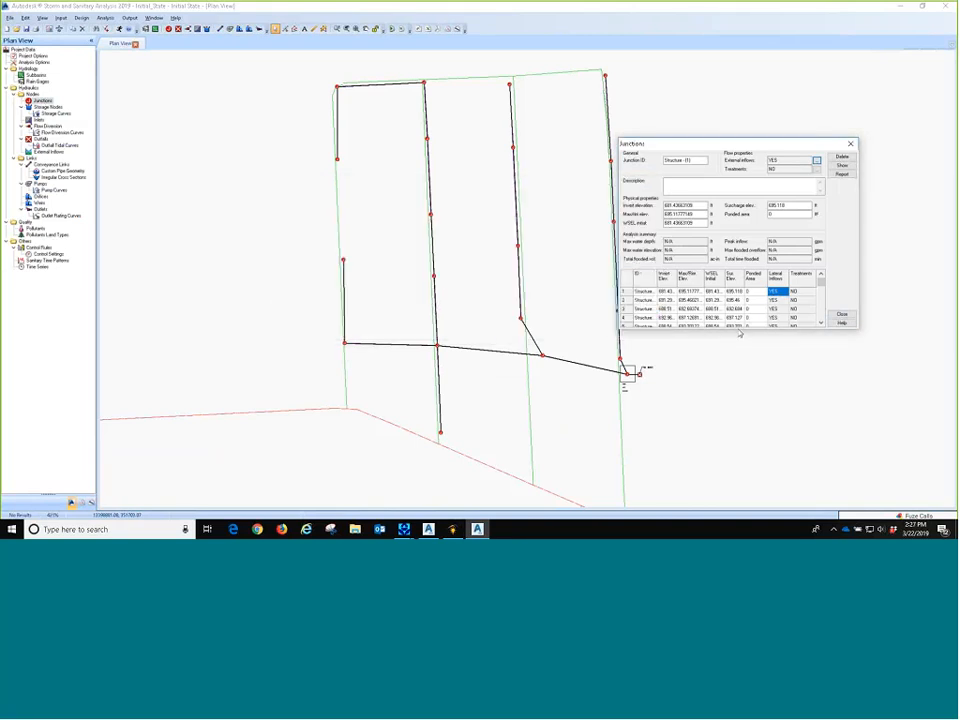
Review the Lateral Inflows setting of all junctions in the table down to Wet_Well, and close the junction editor
left_click(820, 323)
left_click(820, 323)
left_click(820, 323)
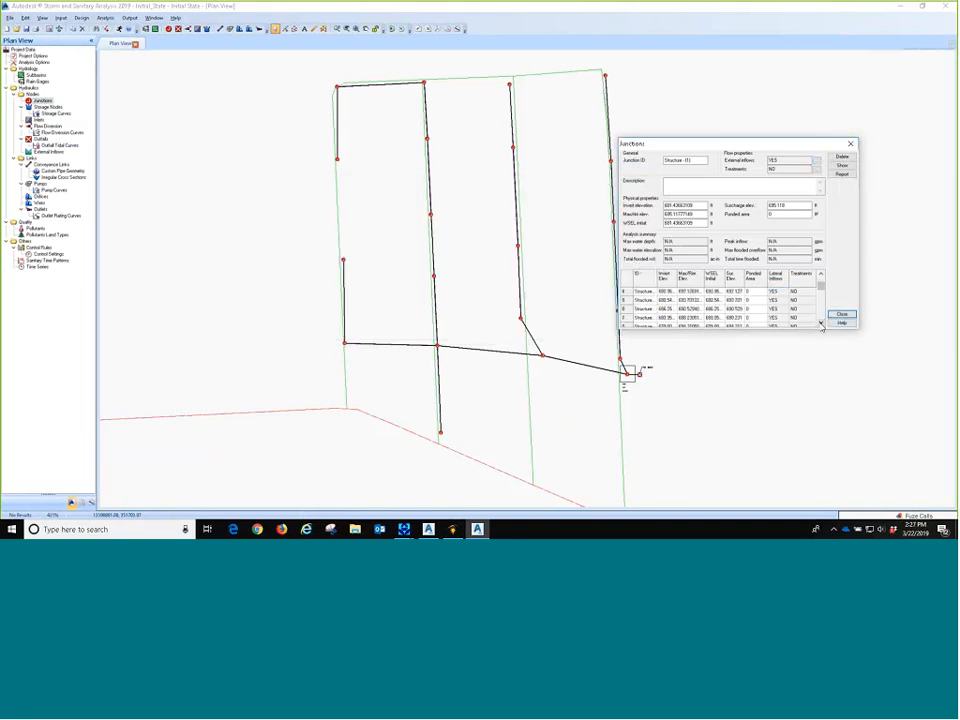
left_click(820, 323)
left_click(820, 323)
left_click(820, 323)
left_click(820, 323)
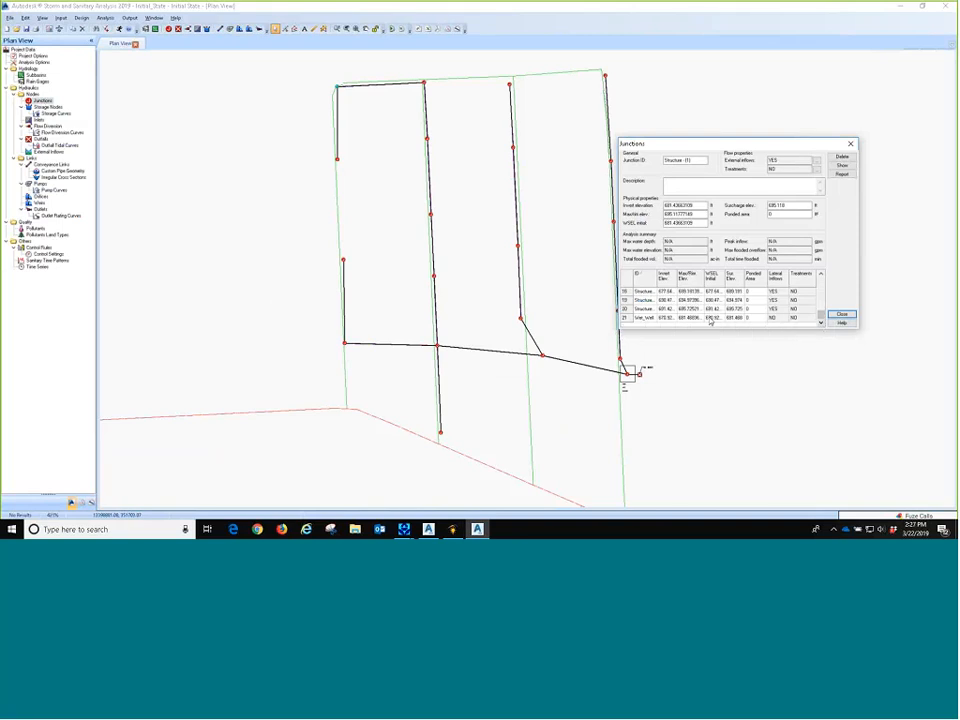
left_click(690, 318)
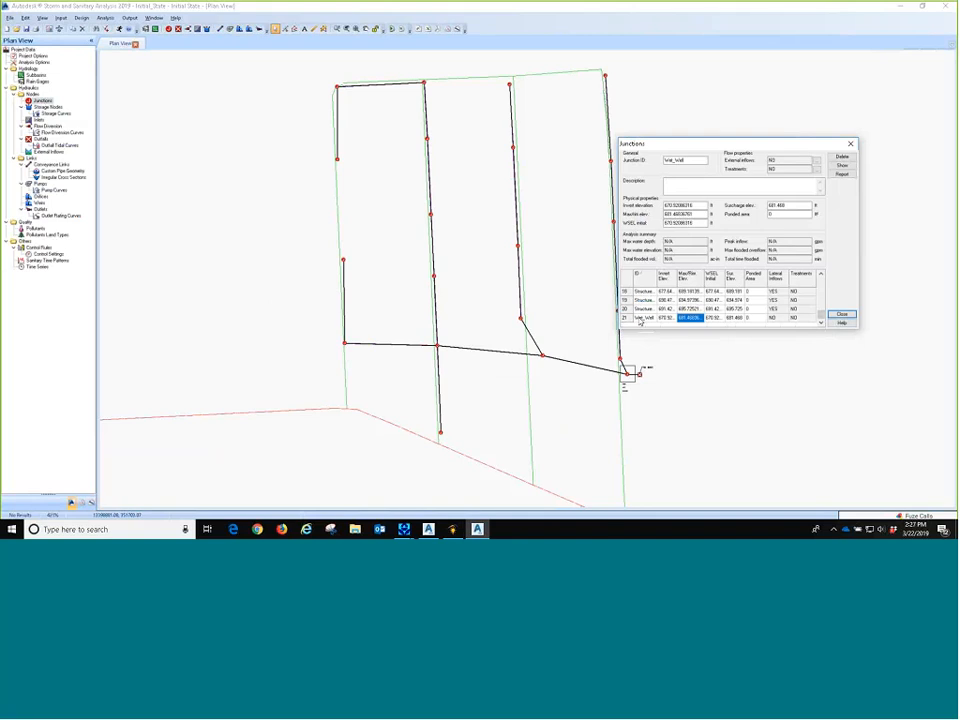
left_click(640, 319)
left_click(777, 319)
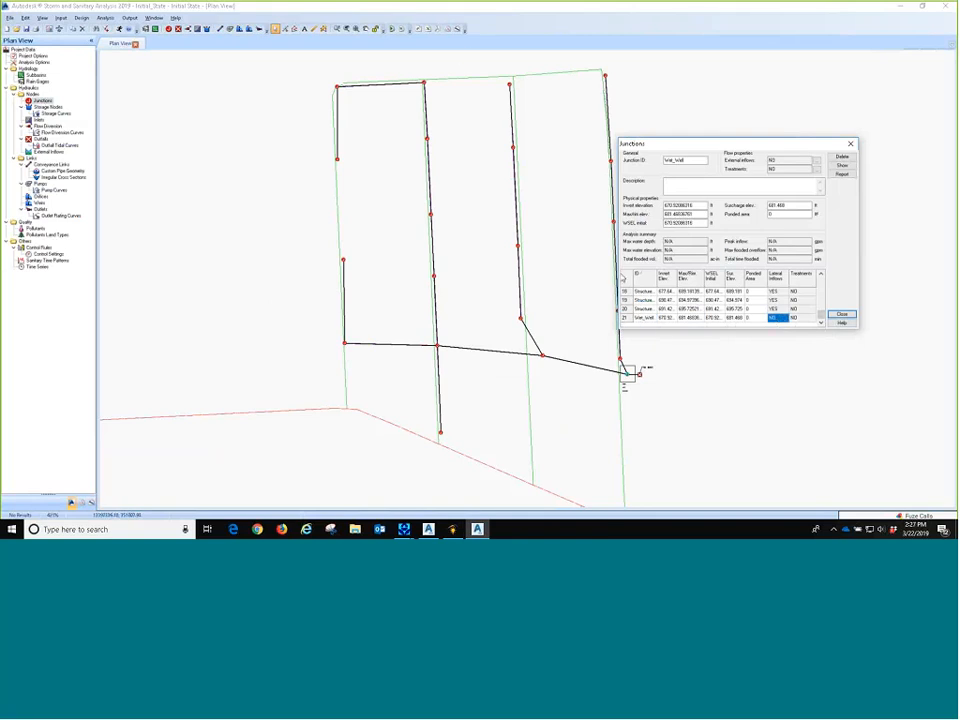
left_click(842, 316)
Convert the Wet_Well junction inside the proposed lift station outline to a storage node
scroll(632, 382, "up", 5)
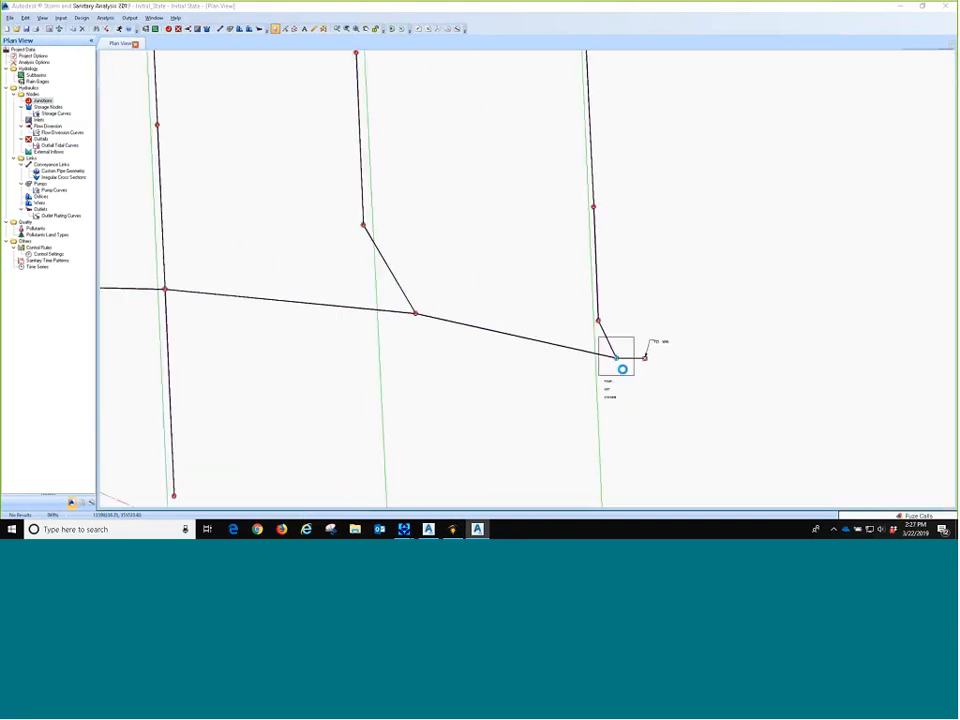
scroll(622, 369, "up", 6)
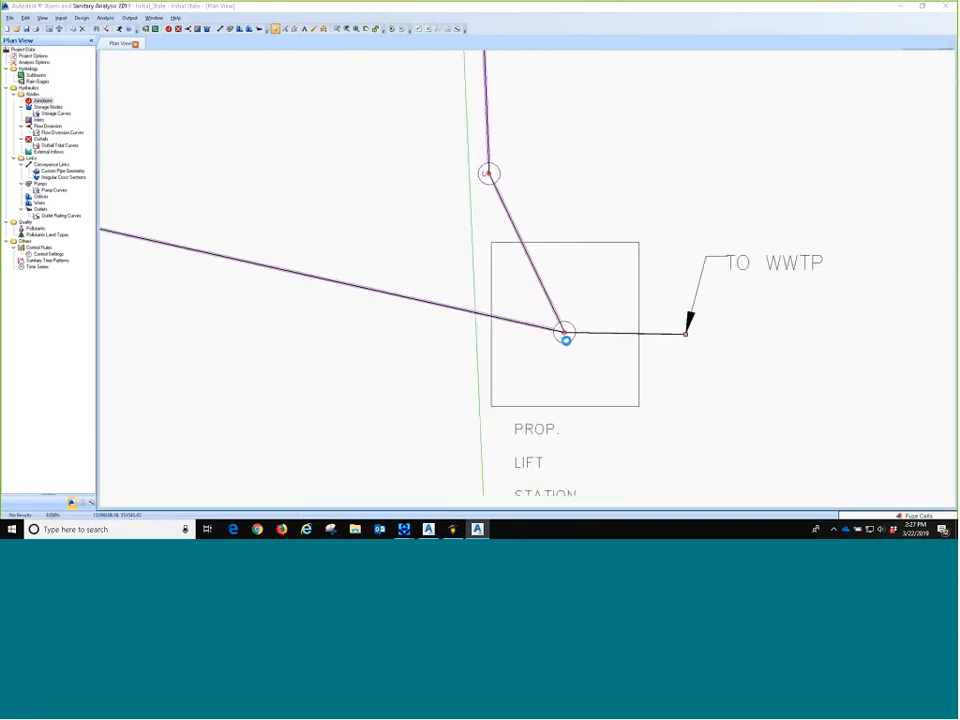
right_click(556, 327)
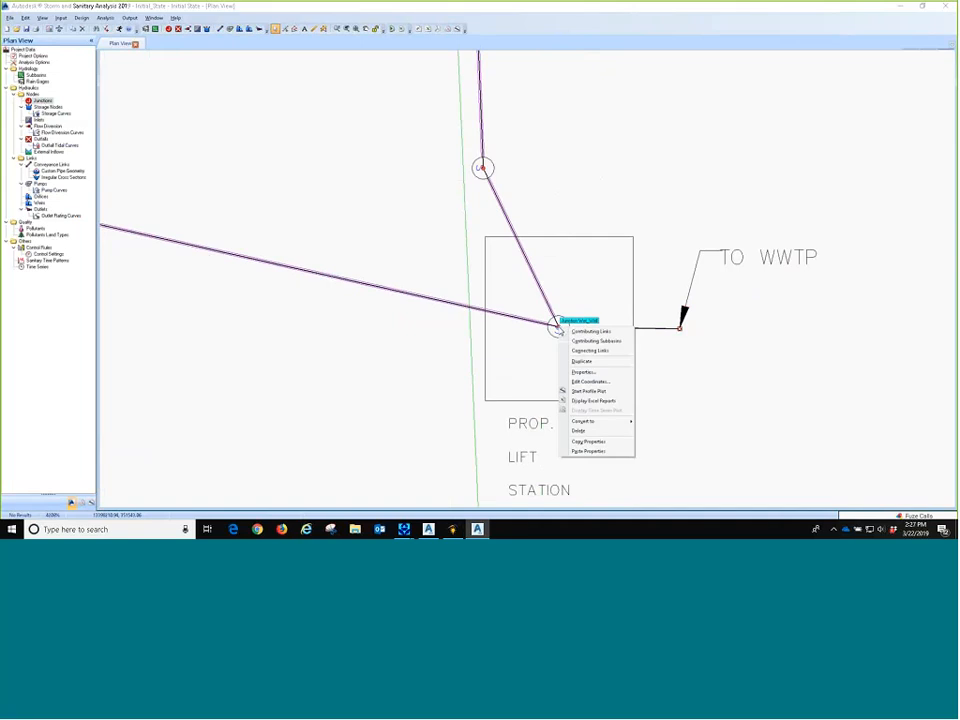
mouse_move(607, 425)
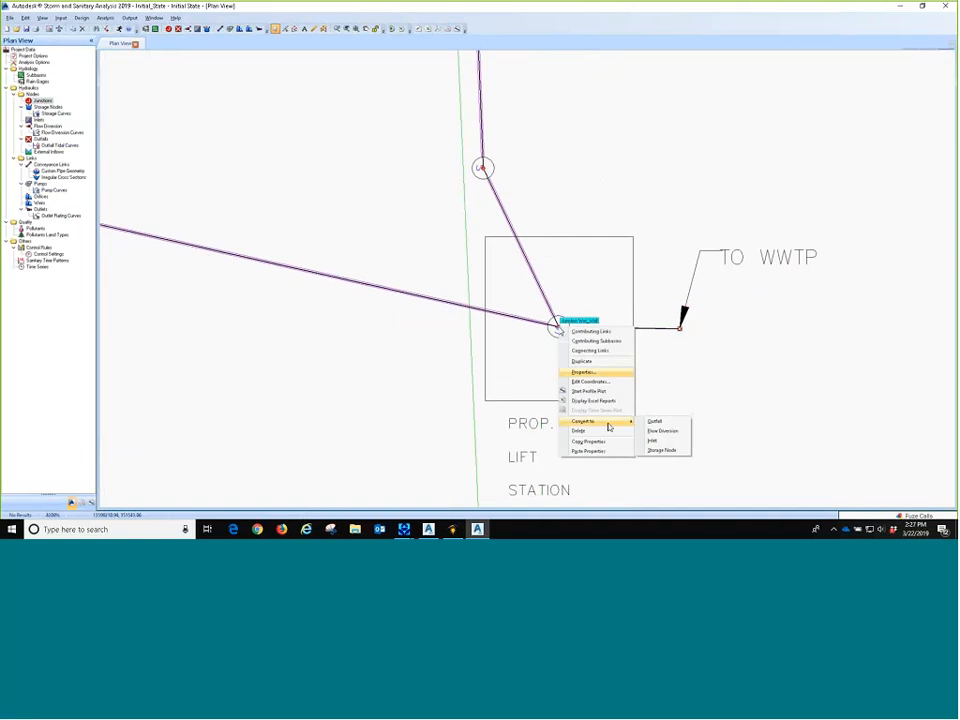
left_click(662, 451)
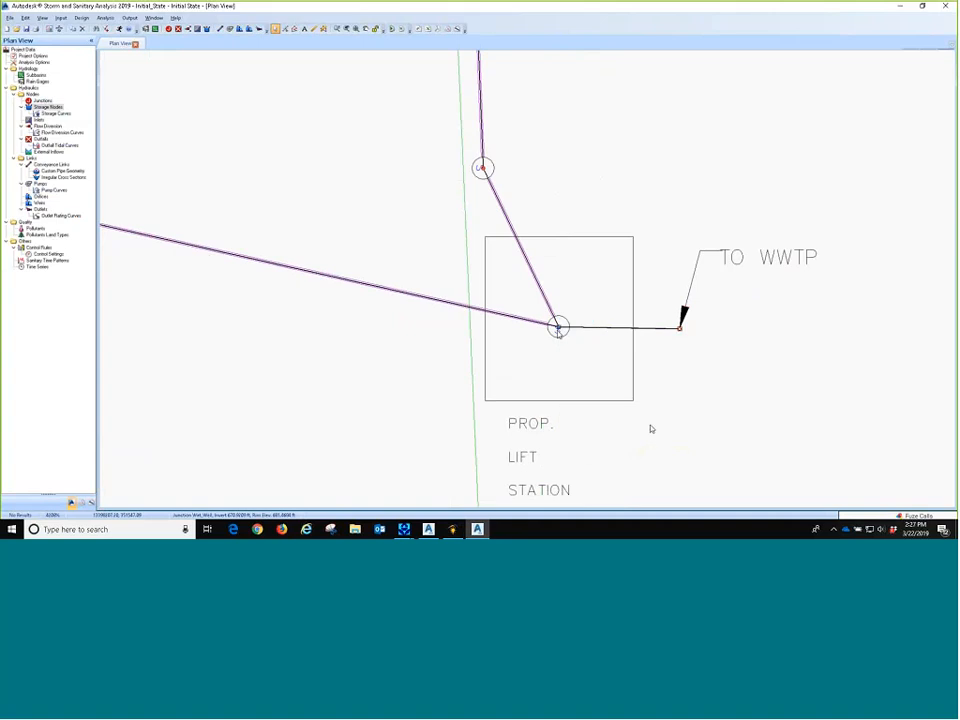
Keep the Wet_Well storage node's shape type as Functional and set its constant area to 75.4 ft²
double_click(559, 328)
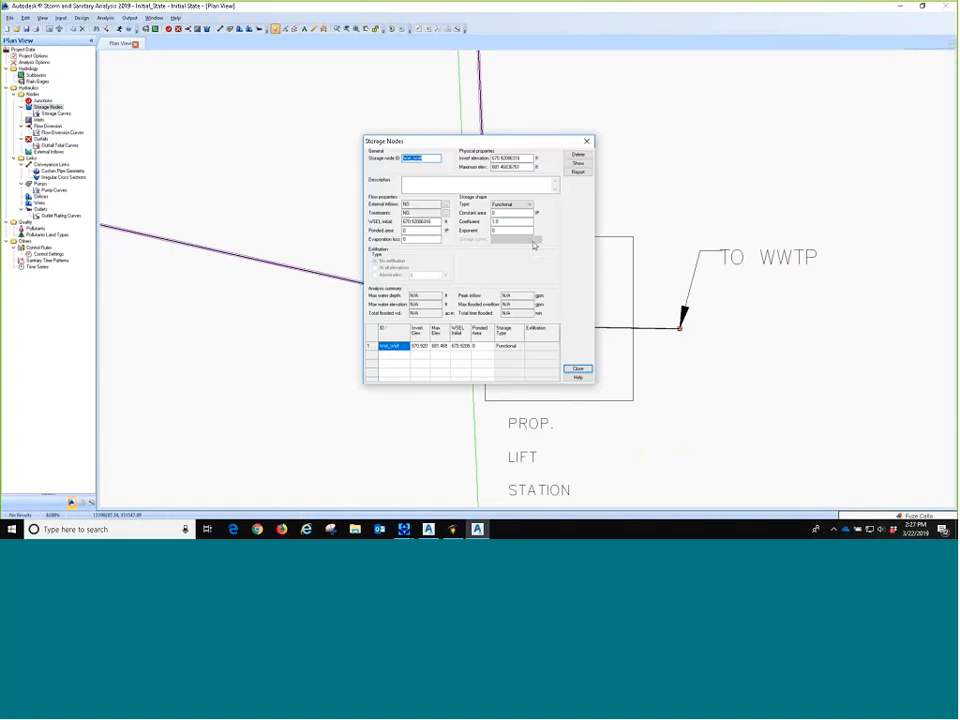
left_click(528, 205)
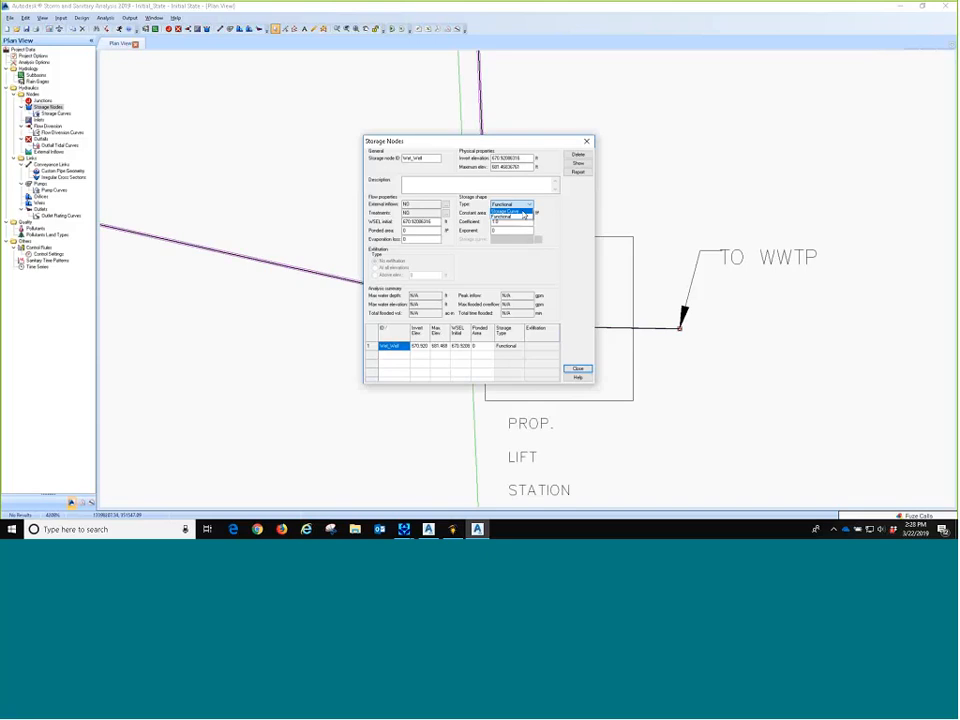
left_click(513, 220)
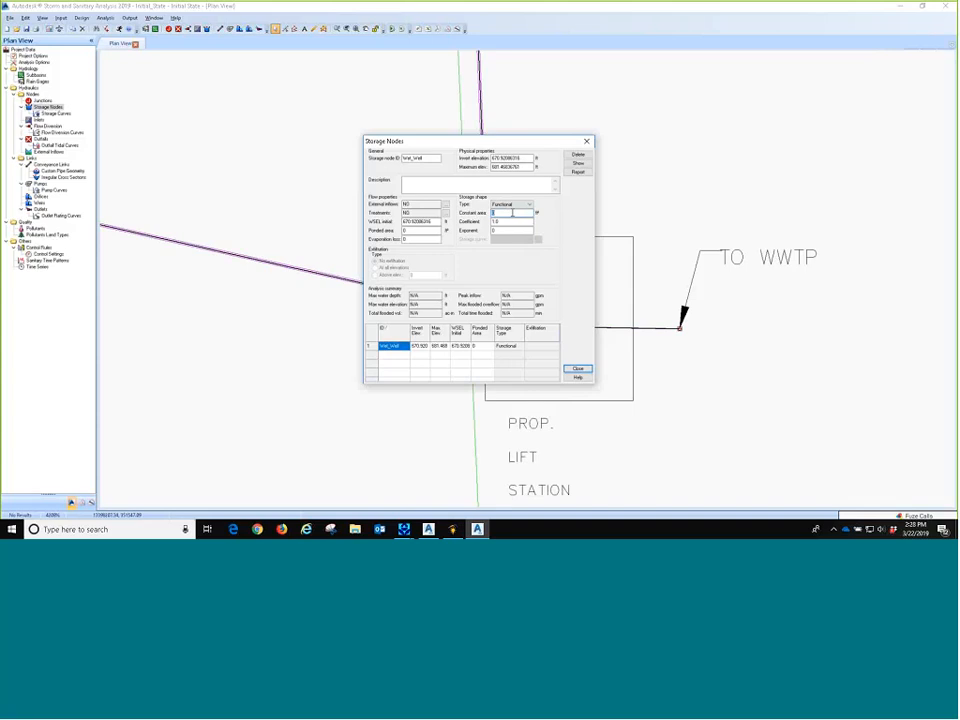
type("75.4")
Set the Wet_Well invert elevation to 668 ft and its maximum elevation to 681 ft, and close the storage node editor
double_click(516, 158)
type("668")
double_click(521, 168)
type("681")
left_click(516, 221)
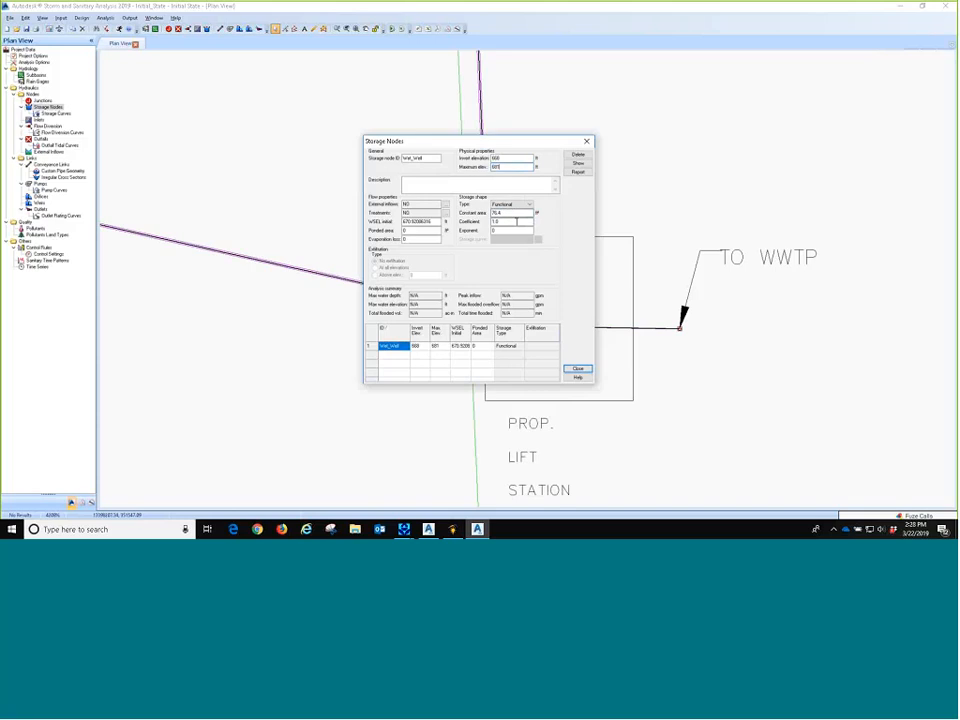
left_click(576, 369)
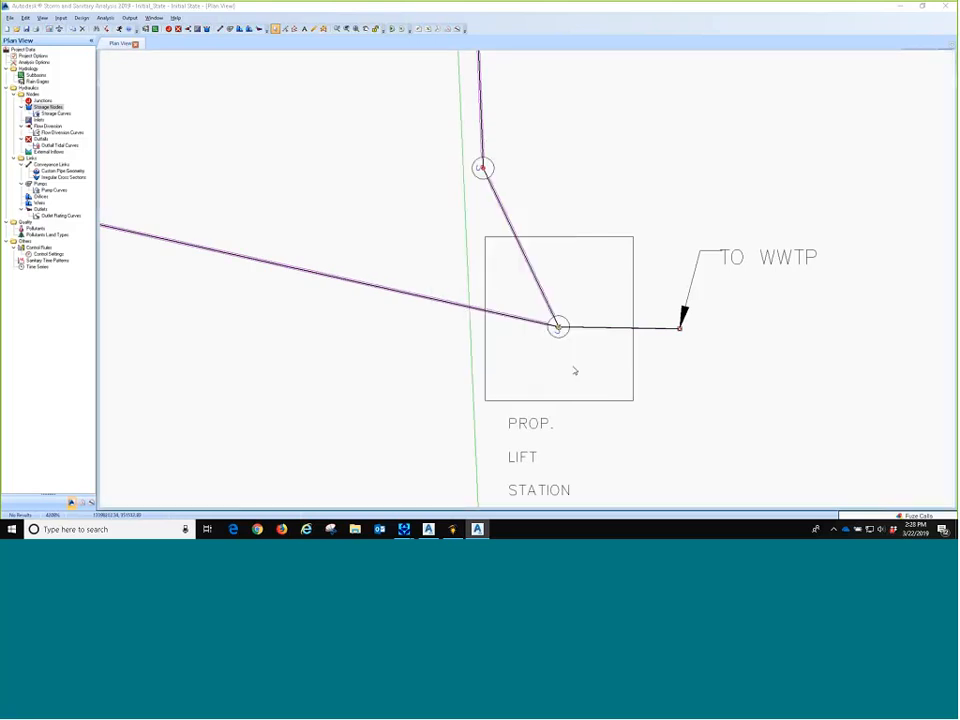
Inspect the conveyance link properties of Pipe - (20), which runs from the wet well to the WWTP outfall
scroll(598, 335, "up", 3)
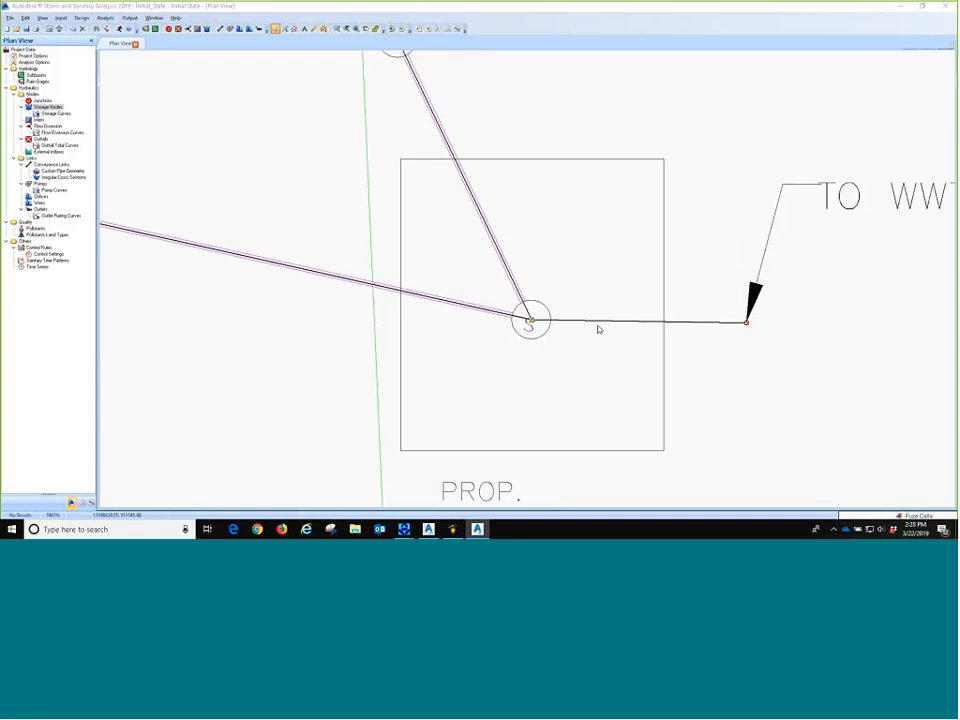
double_click(596, 322)
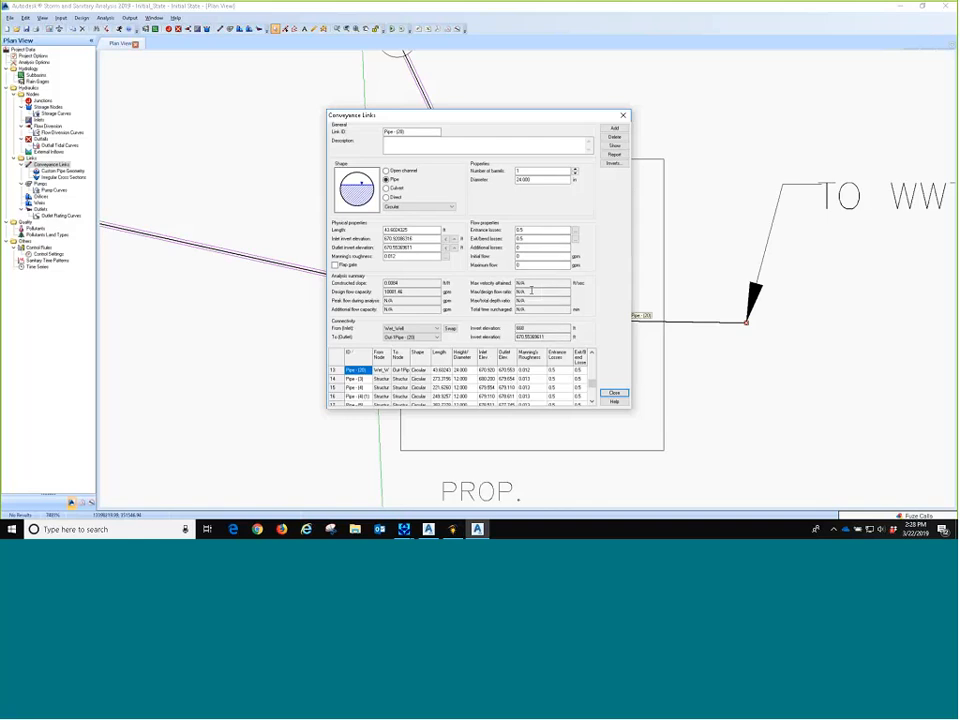
left_click(616, 394)
scroll(575, 330, "up", 1)
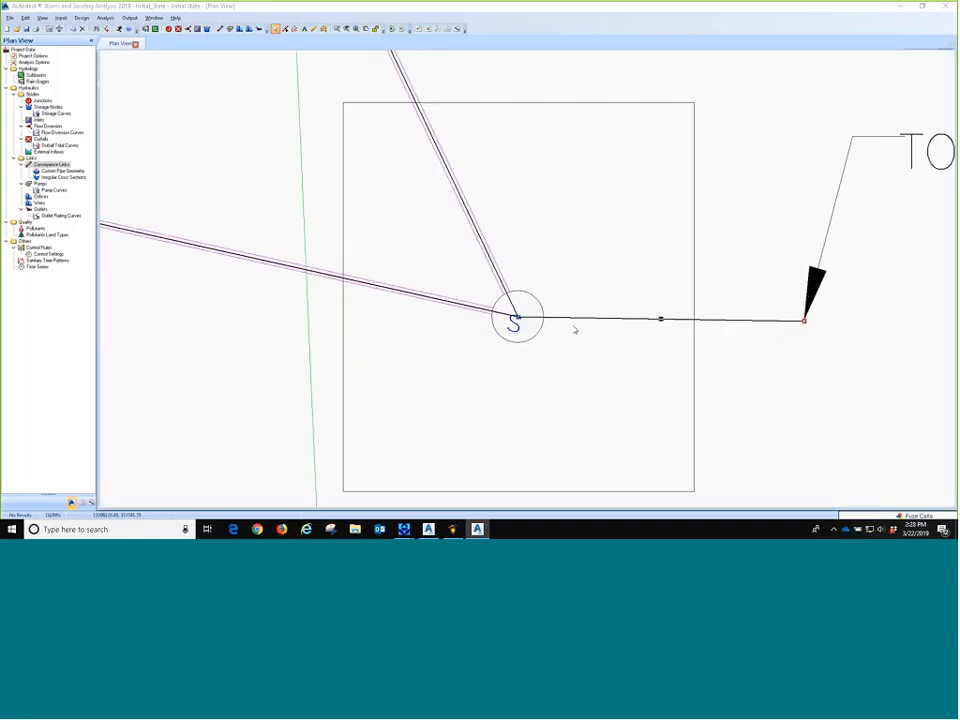
scroll(575, 330, "up", 2)
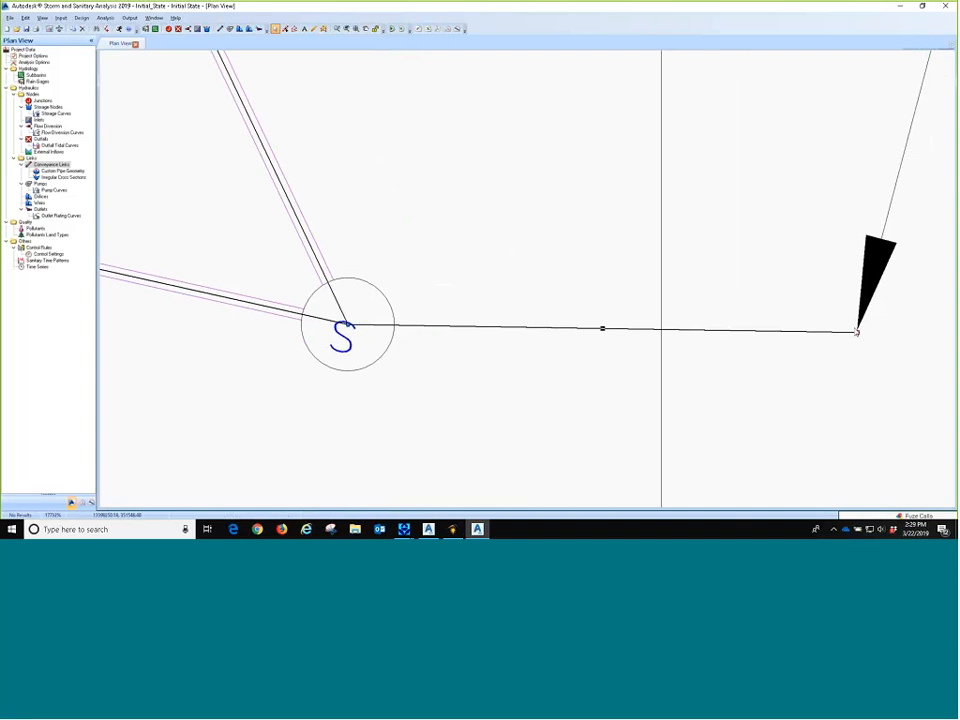
Insert a junction on Pipe - (20) just outside the wet well circle, splitting the link there
scroll(858, 333, "down", 2)
left_click_drag(858, 334, 682, 324)
scroll(500, 295, "up", 1)
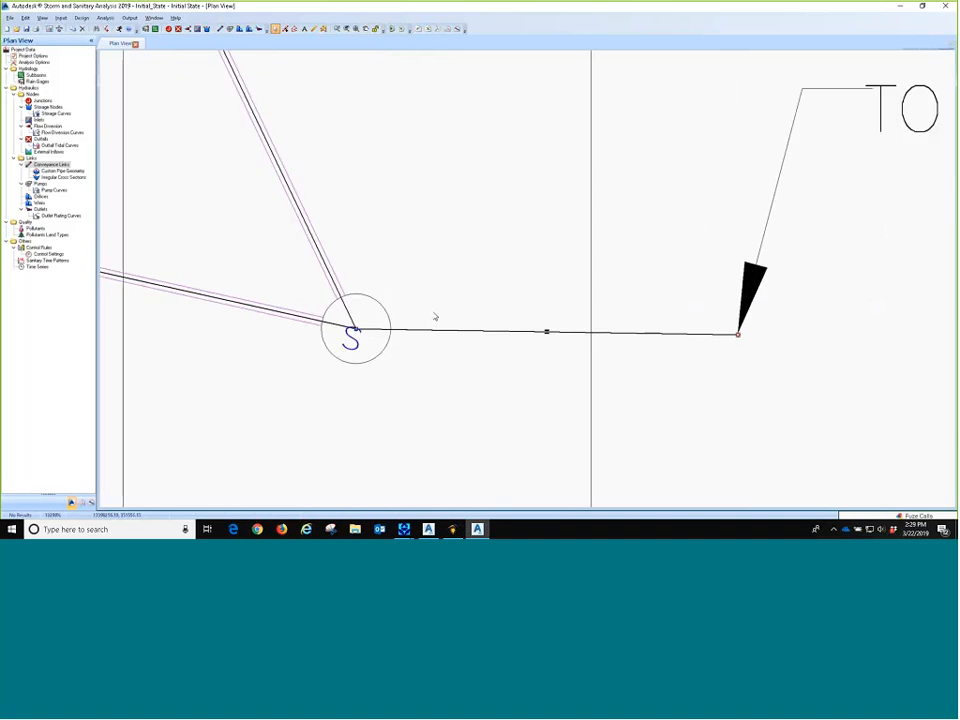
left_click_drag(430, 336, 438, 350)
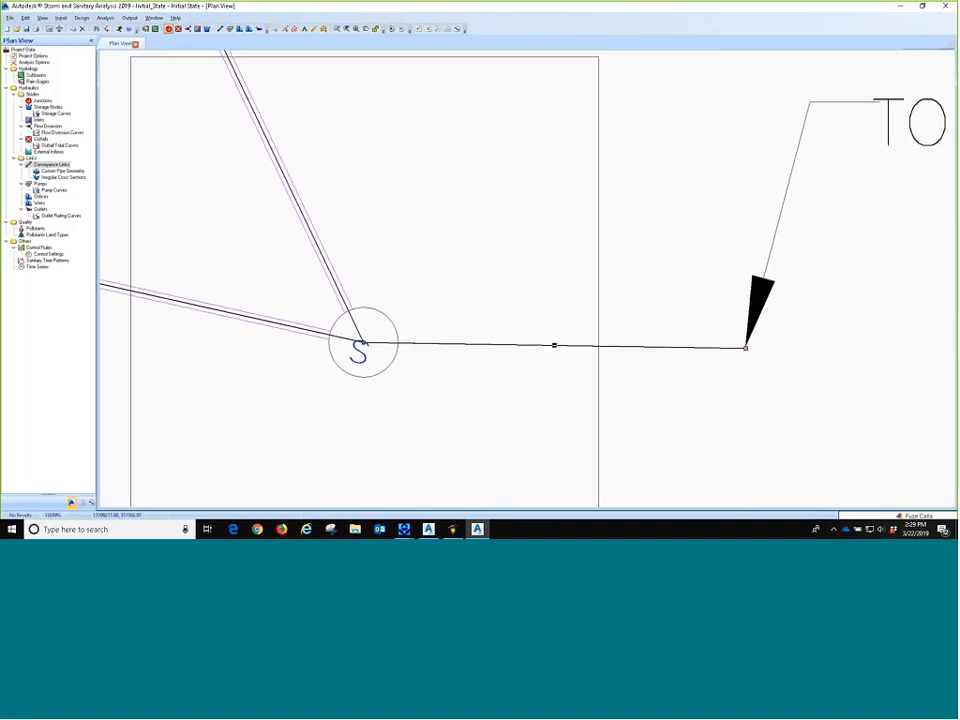
left_click(169, 29)
scroll(453, 343, "up", 1)
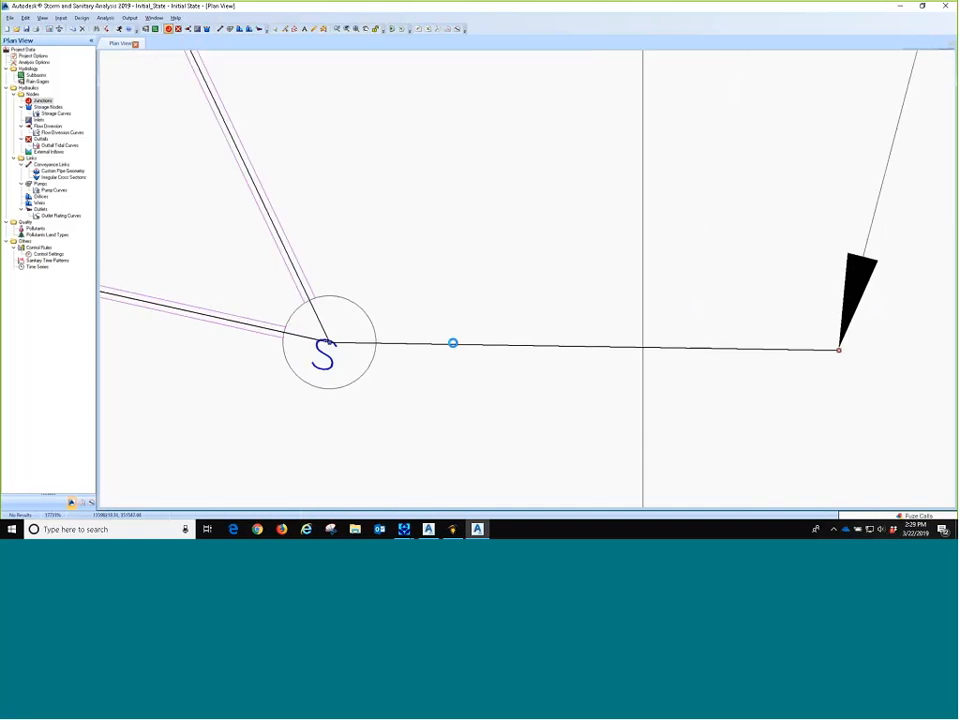
scroll(453, 343, "up", 1)
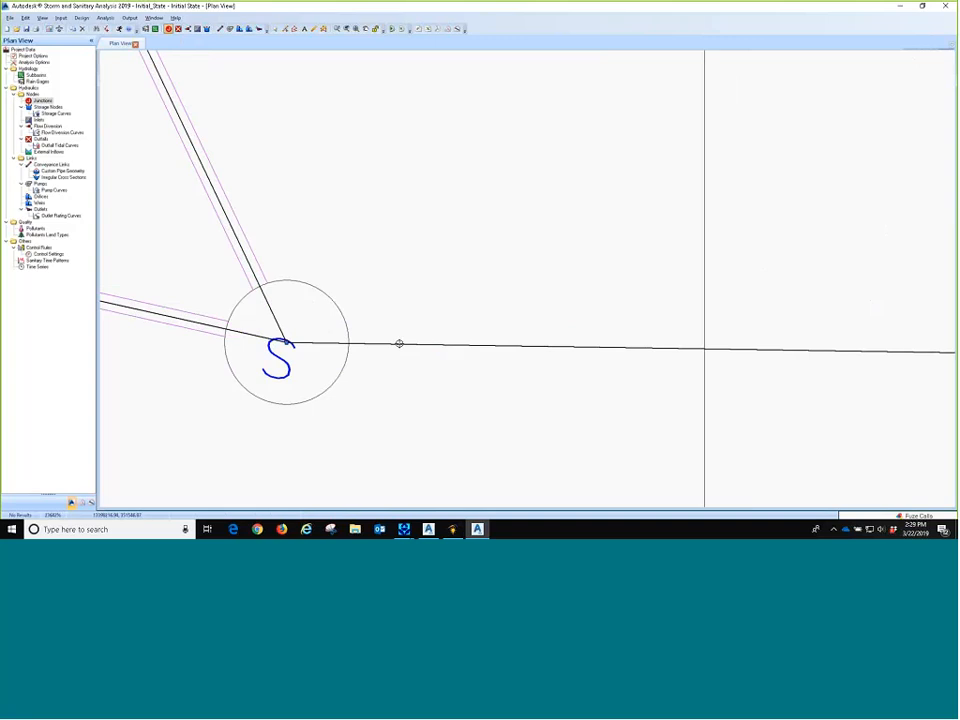
left_click(399, 343)
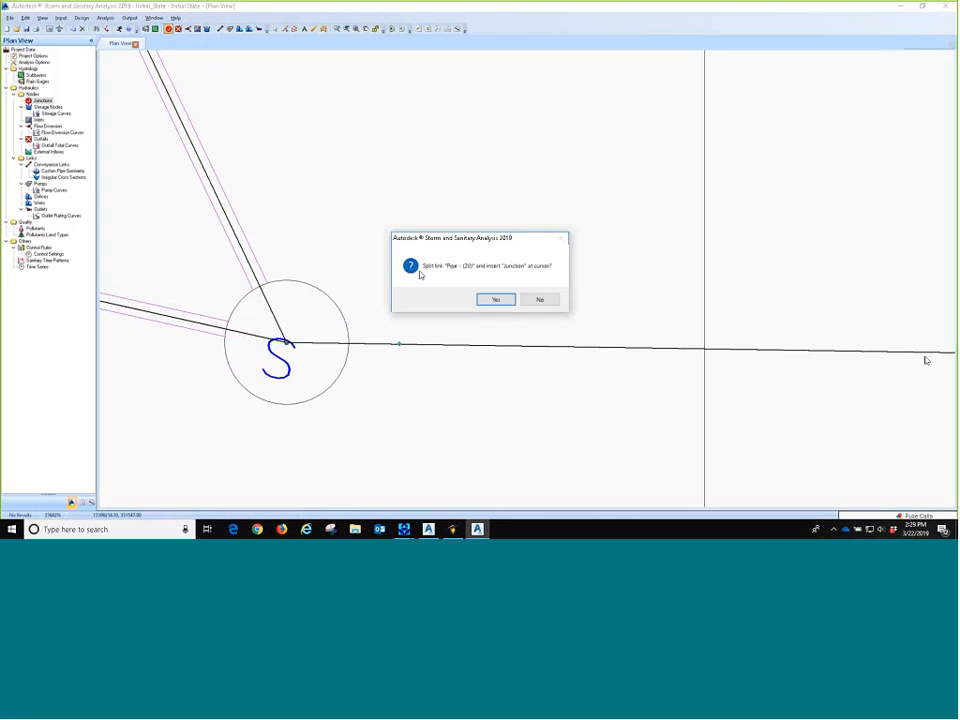
left_click(496, 300)
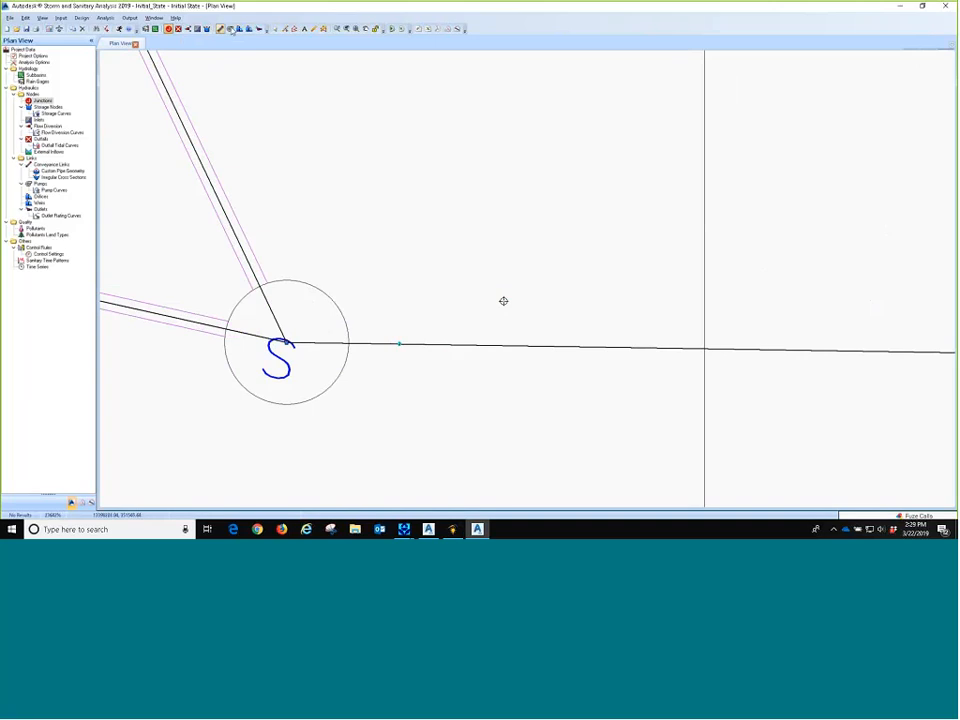
Set the new junction's invert elevation to 670 ft, max/rim elevation to 676 ft and initial water surface elevation to 670 ft
double_click(399, 344)
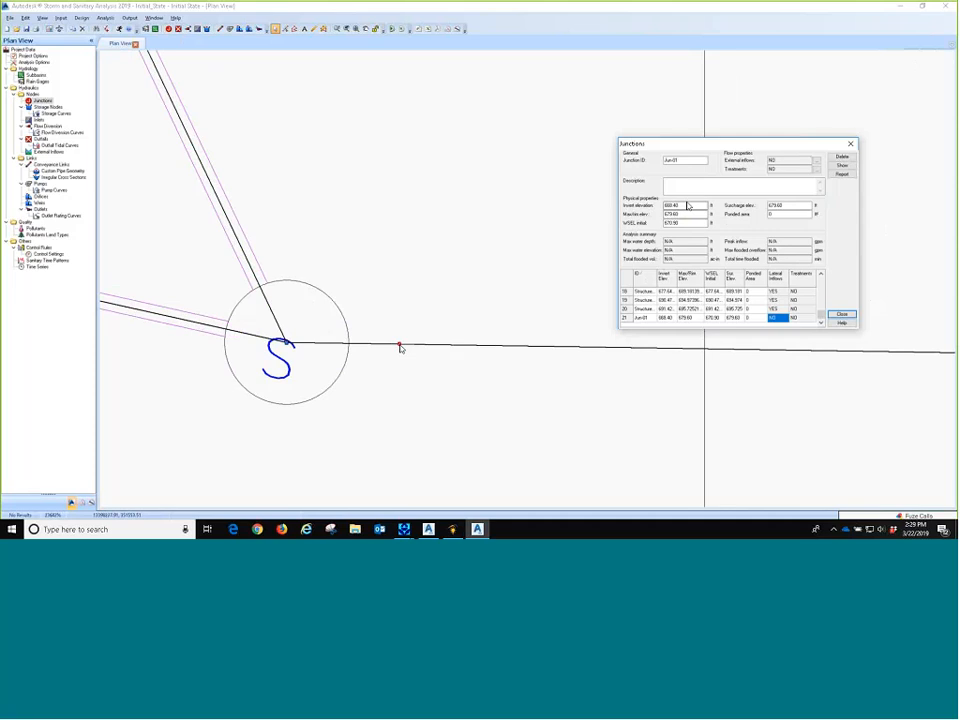
key("shift+Tab")
type("678")
left_click(691, 208)
double_click(686, 214)
type("676")
left_click_drag(690, 223, 665, 223)
left_click(681, 207)
left_click(683, 224)
key("Return")
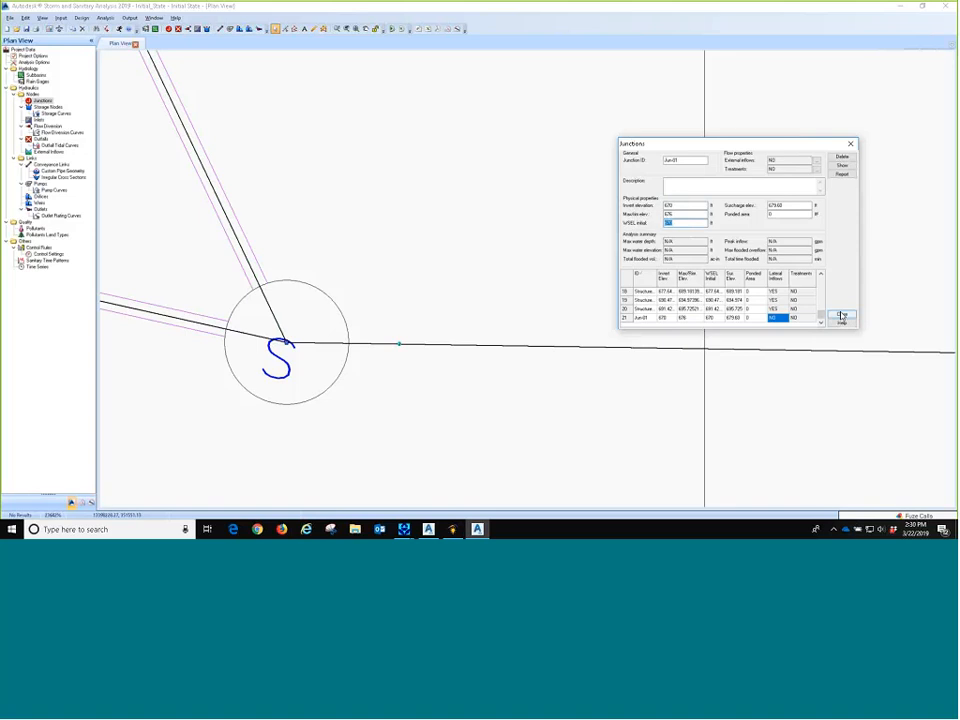
left_click(842, 315)
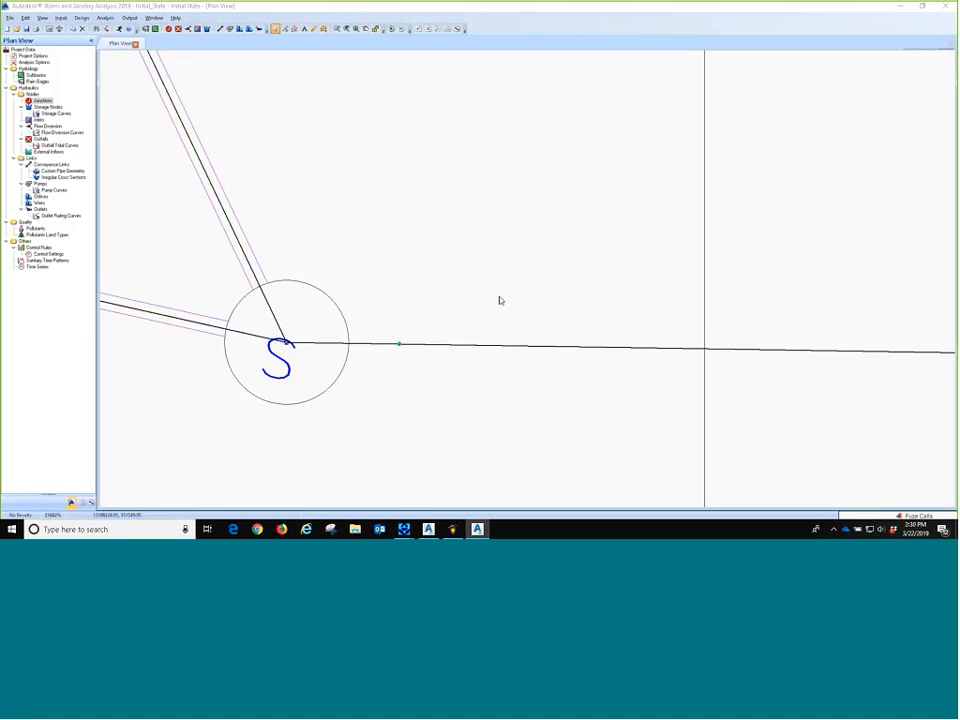
Set the Wet_Well storage node's initial water surface elevation to 668 ft, matching its invert, and close the editor
double_click(288, 345)
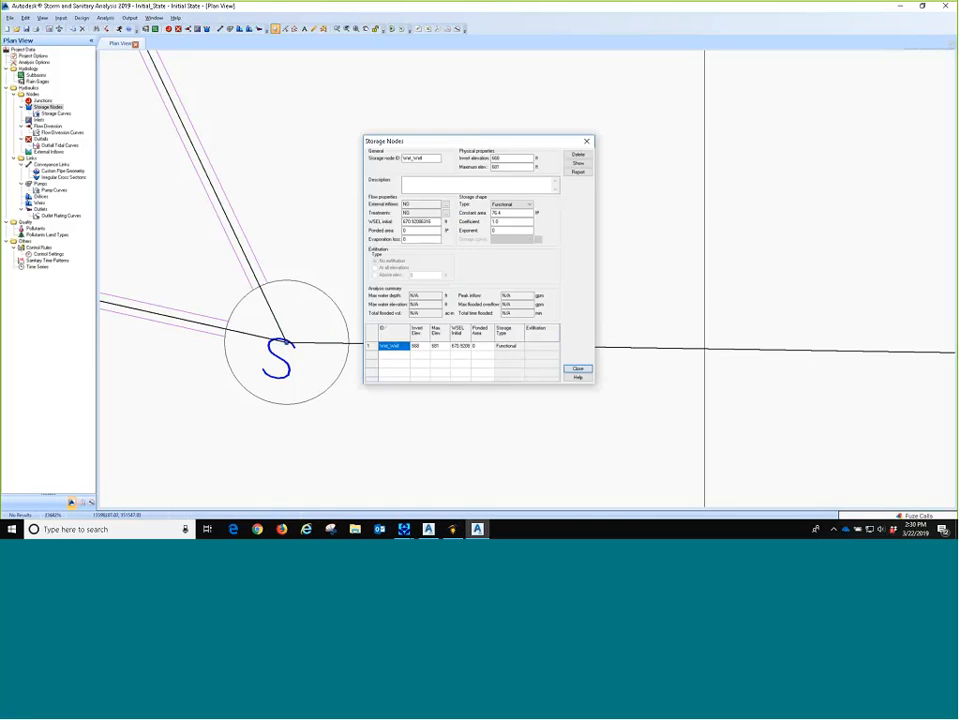
double_click(426, 221)
left_click_drag(508, 158, 392, 169)
key("ctrl+c")
double_click(410, 221)
key("ctrl+v")
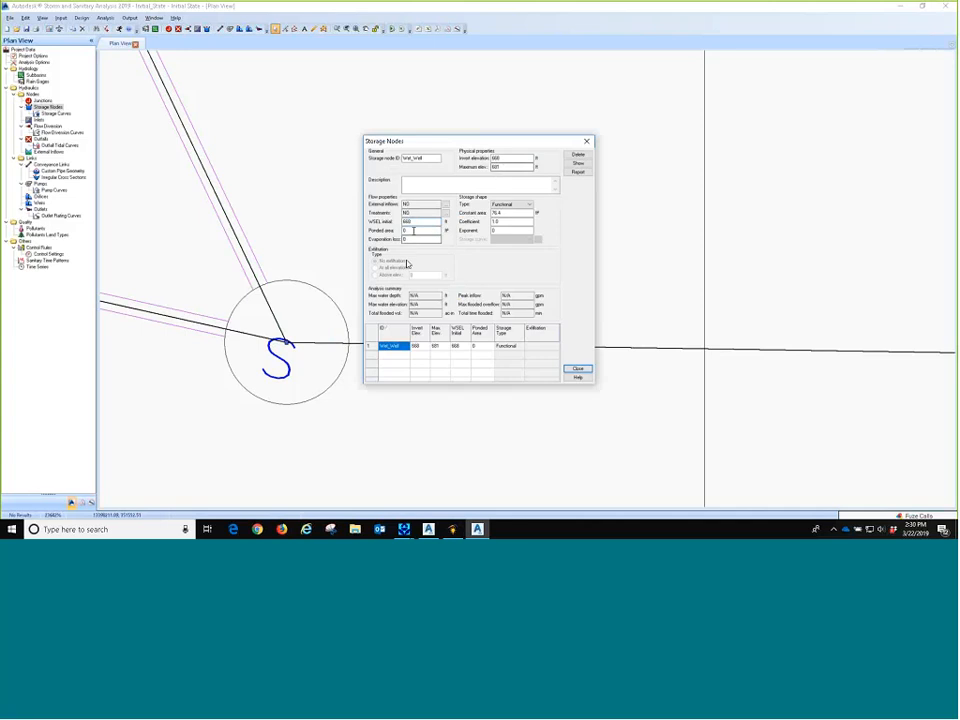
left_click(505, 168)
left_click(510, 212)
left_click(414, 221)
left_click(578, 369)
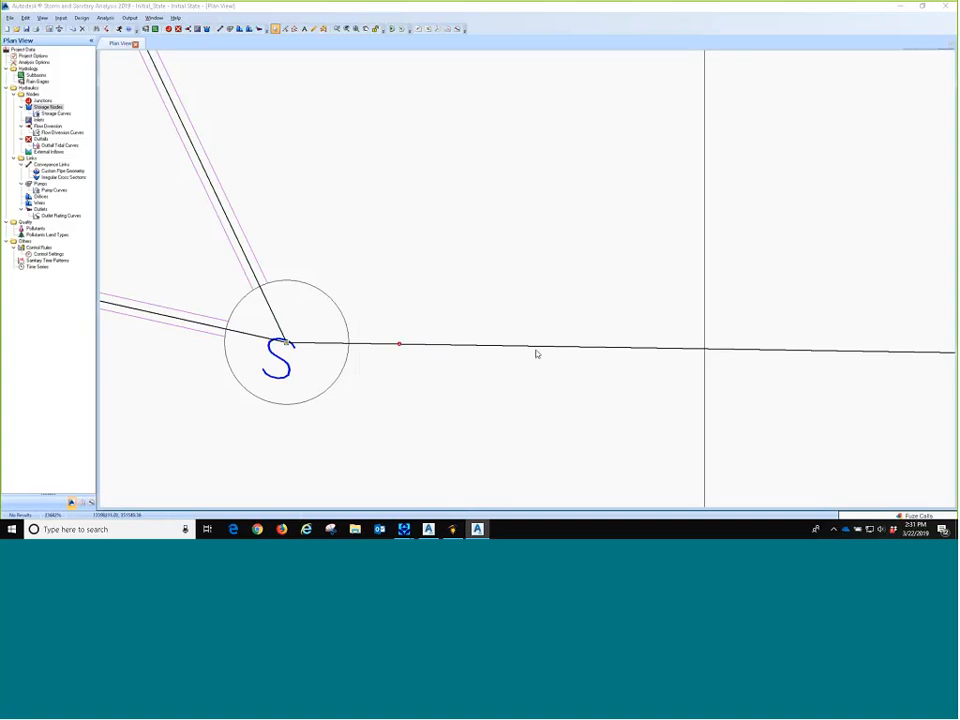
Convert the short Pipe - (20) link between the wet well and the new junction to a pump
right_click(340, 345)
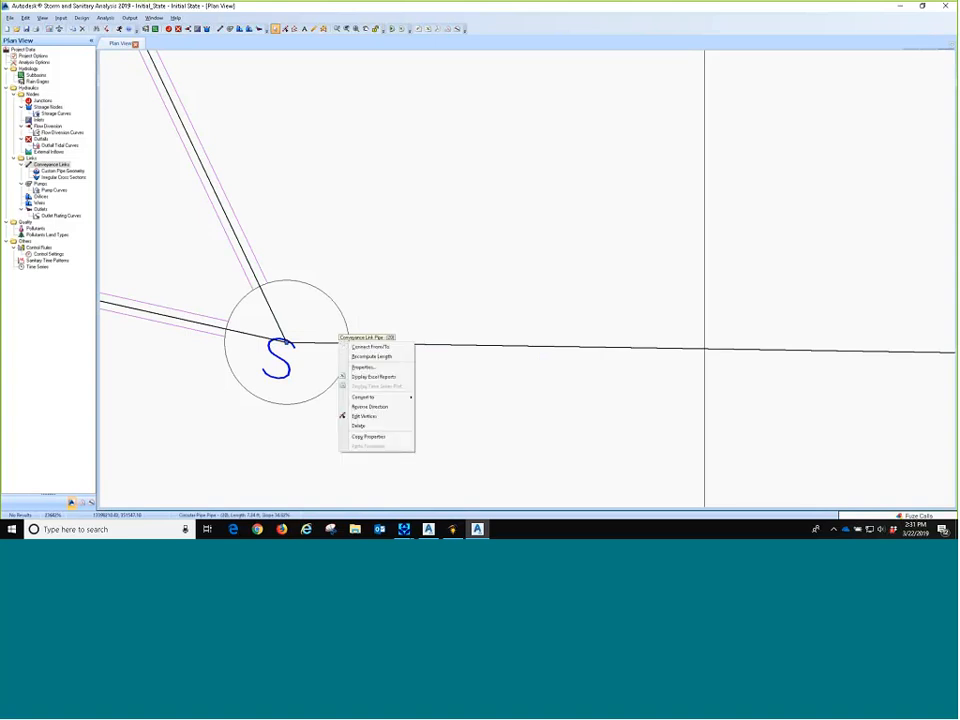
mouse_move(369, 399)
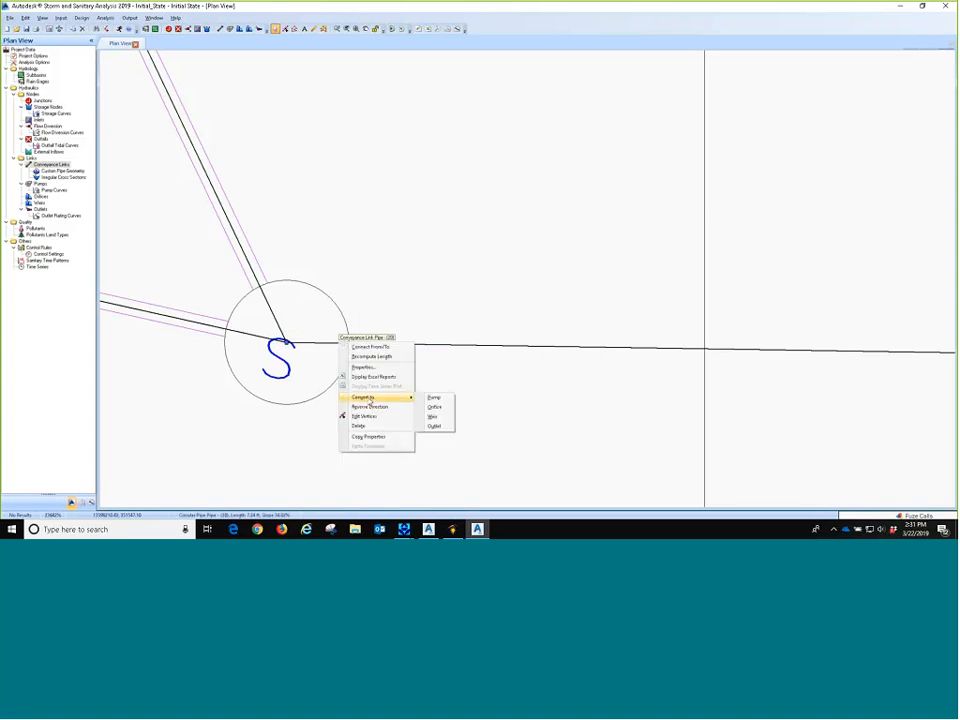
left_click(434, 397)
Add two vertices to the pump link and move them above its original line to form a raised, flat-topped bend
scroll(348, 346, "up", 2)
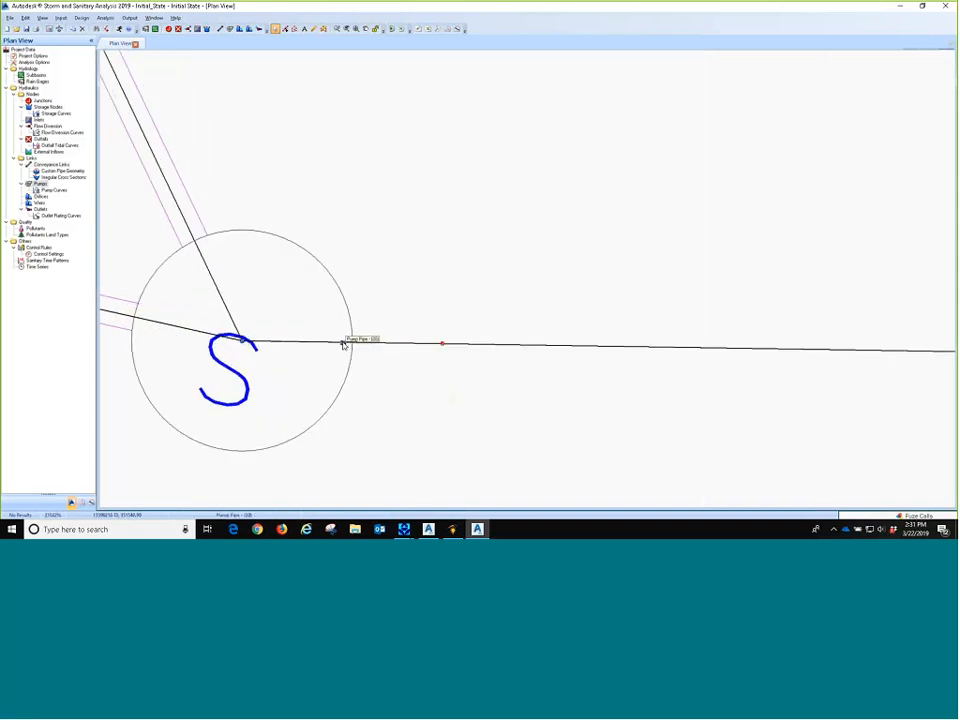
right_click(343, 344)
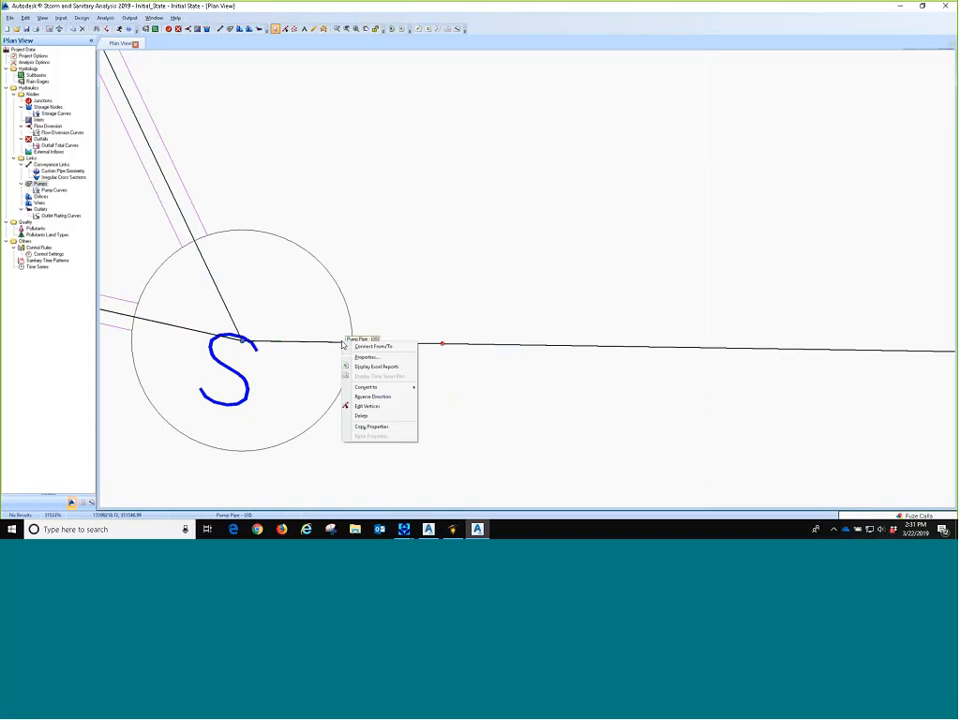
left_click(366, 406)
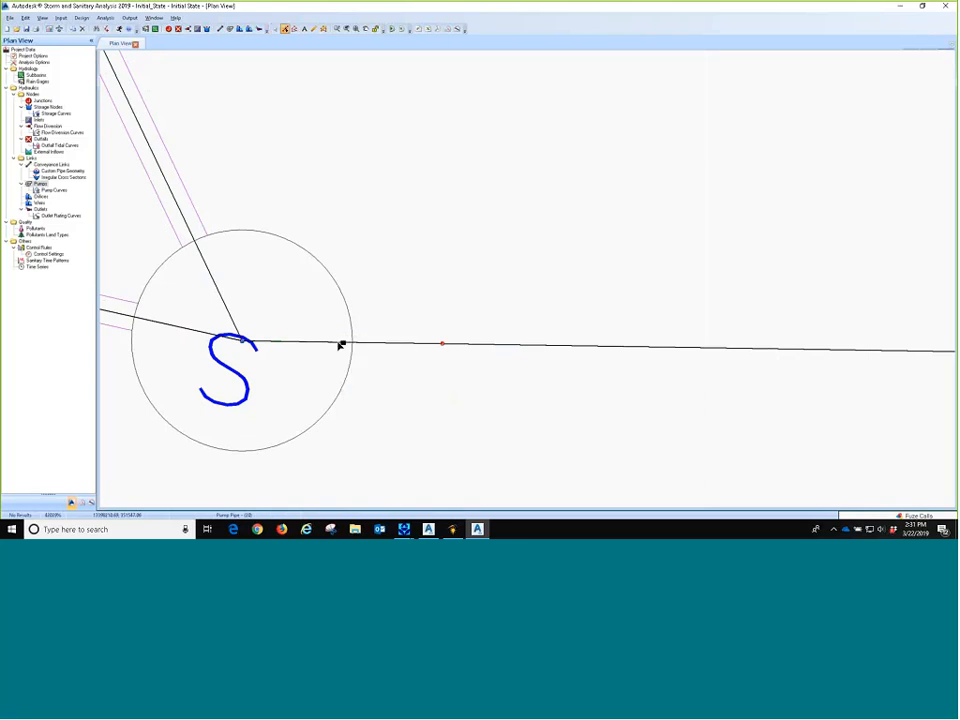
right_click(341, 345)
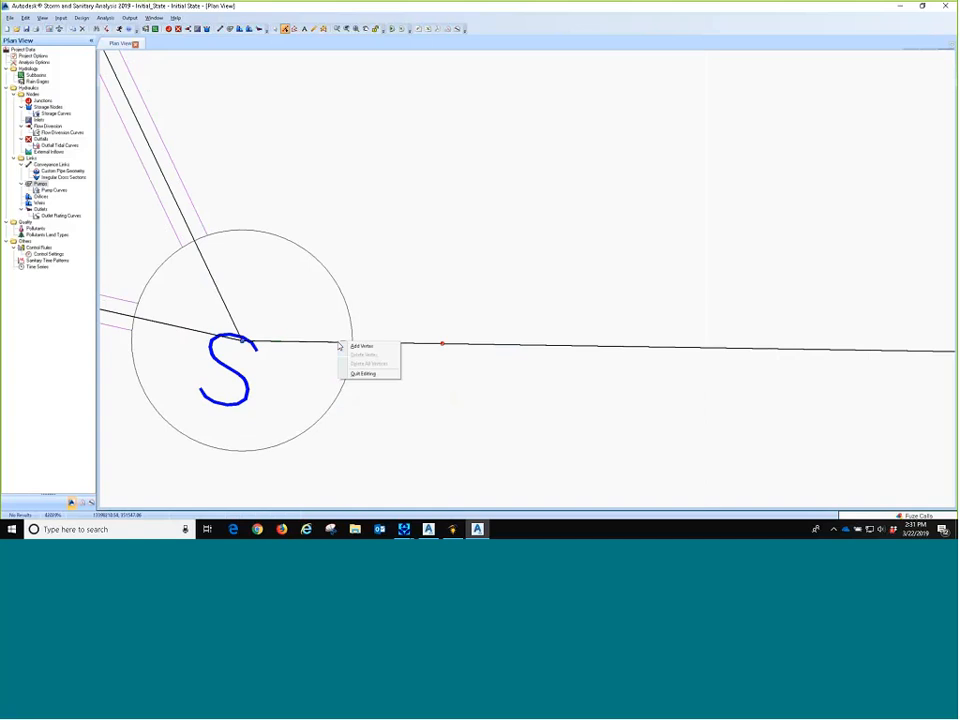
left_click(356, 346)
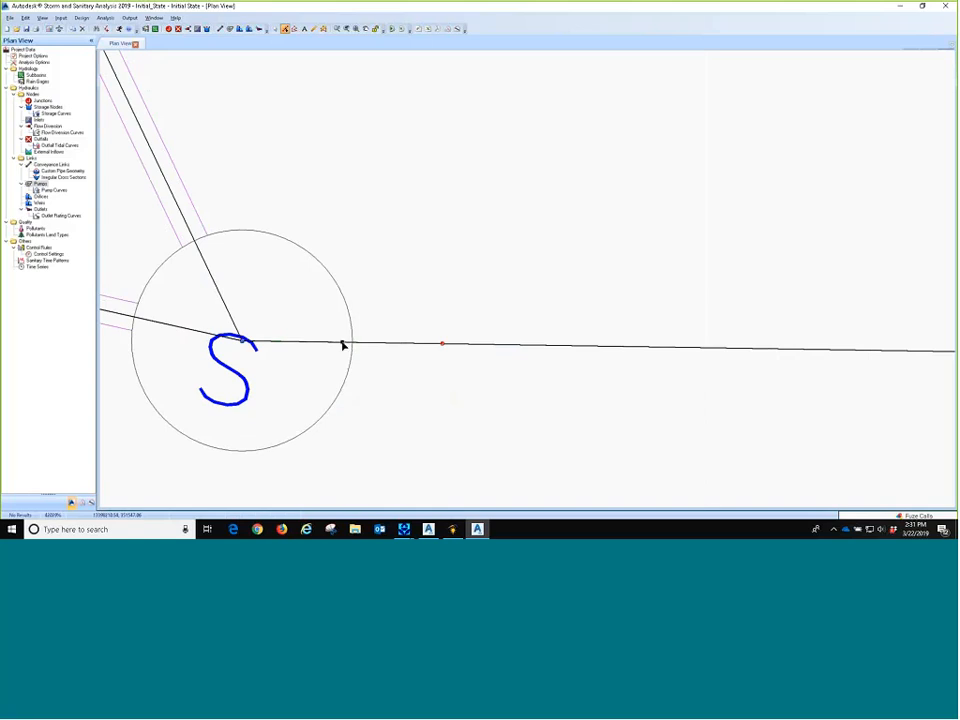
left_click_drag(342, 345, 295, 304)
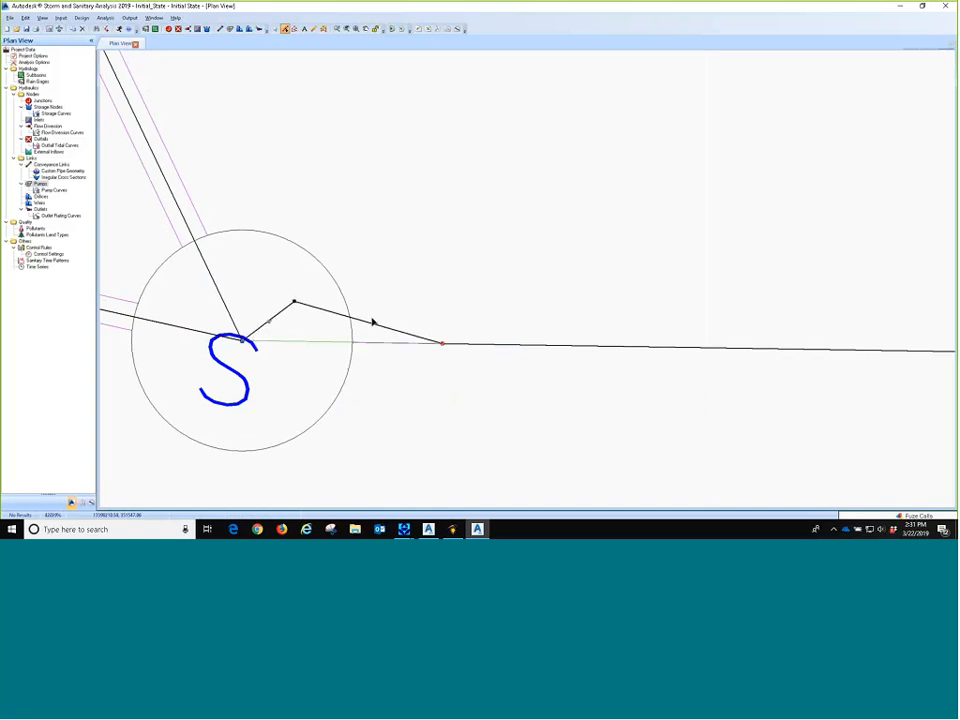
right_click(372, 322)
left_click(390, 323)
left_click_drag(367, 325, 389, 305)
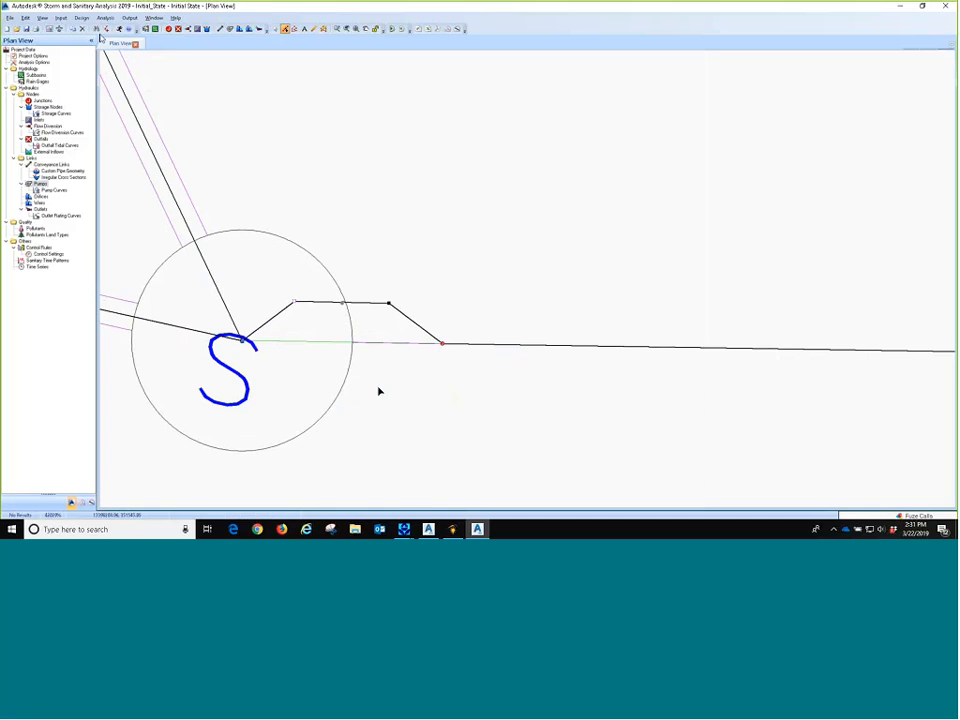
left_click(275, 28)
Inspect the properties of the pump link between the wet well and the new junction
double_click(343, 304)
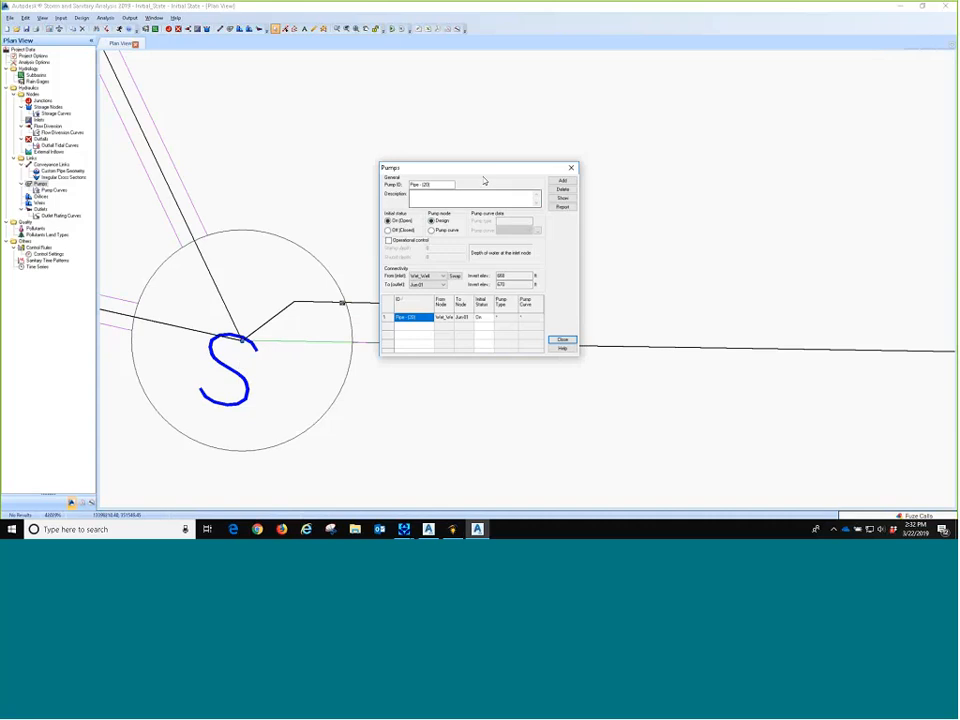
left_click_drag(484, 170, 590, 116)
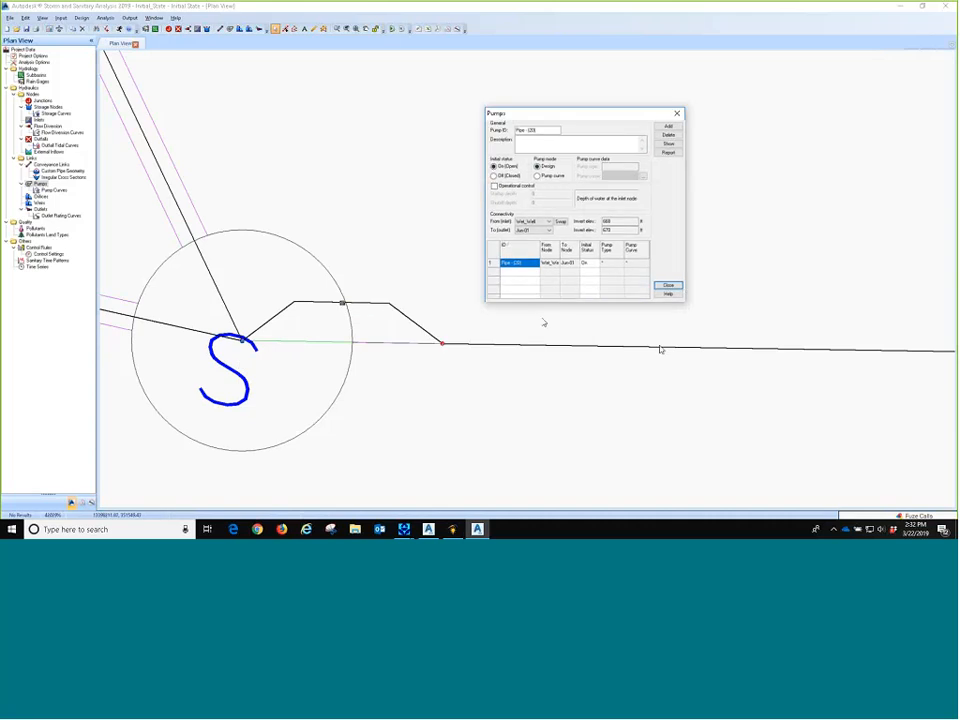
left_click(668, 285)
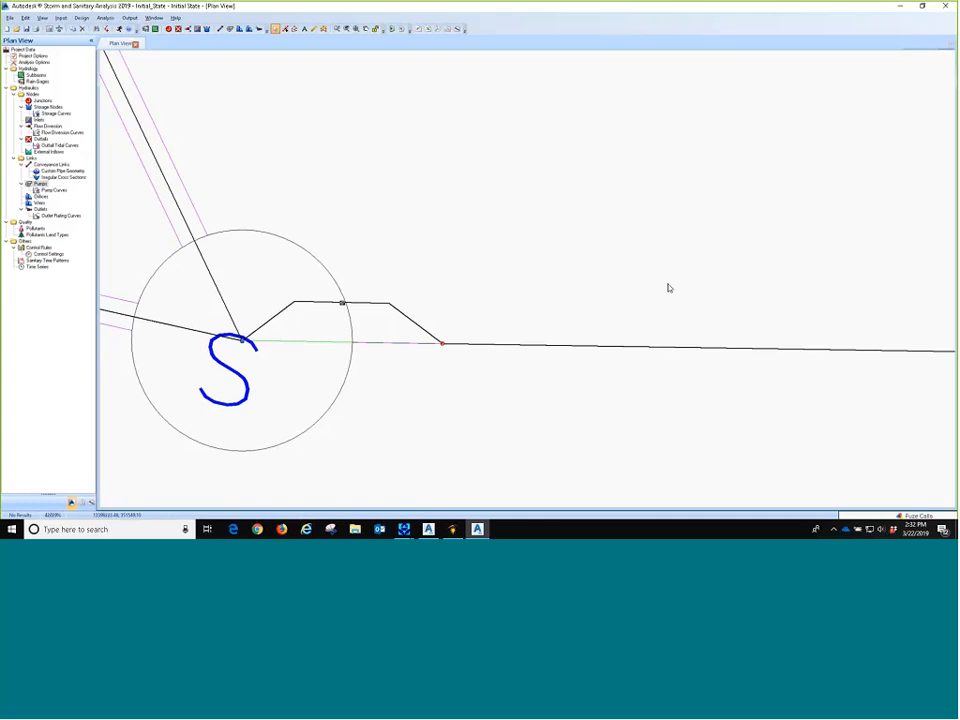
Change the conveyance link from the new junction to the outfall to a Circular Force Main with a 4 in diameter
double_click(521, 350)
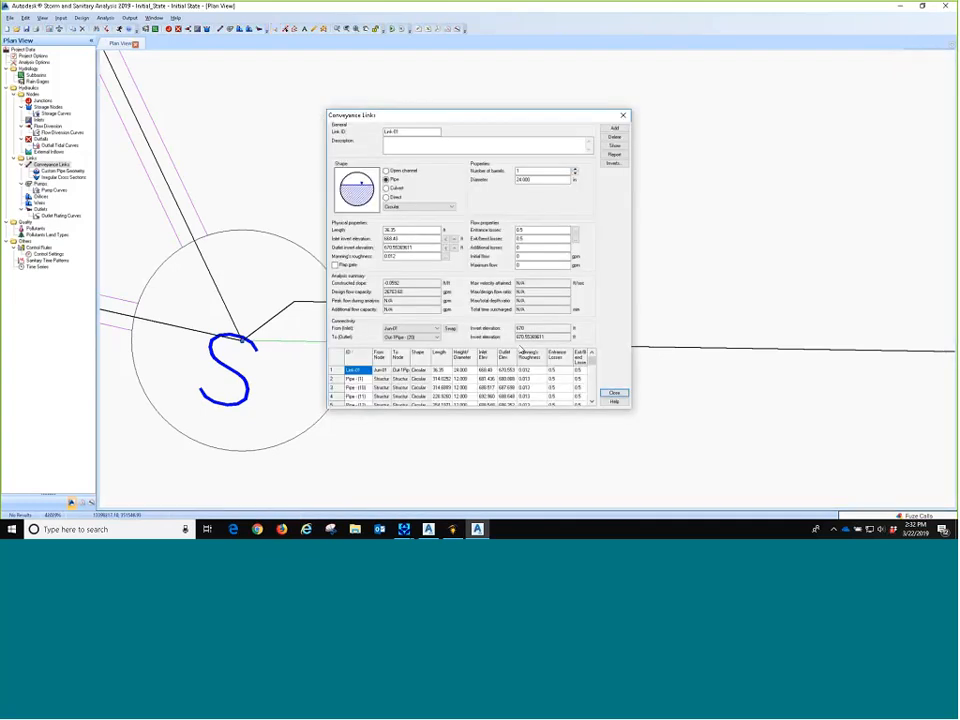
double_click(543, 180)
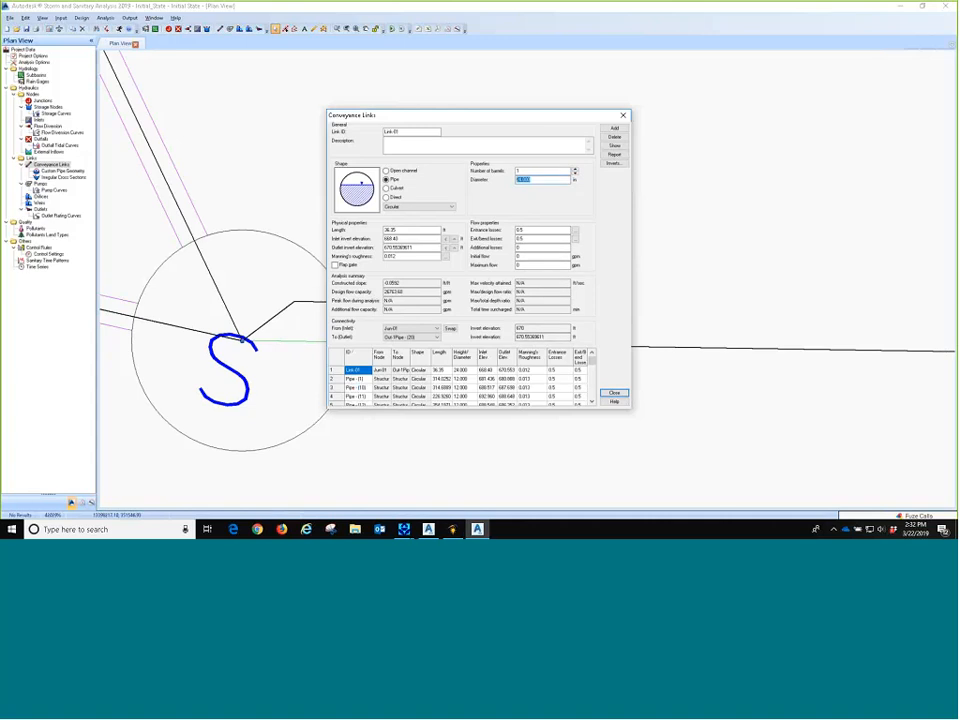
left_click(409, 207)
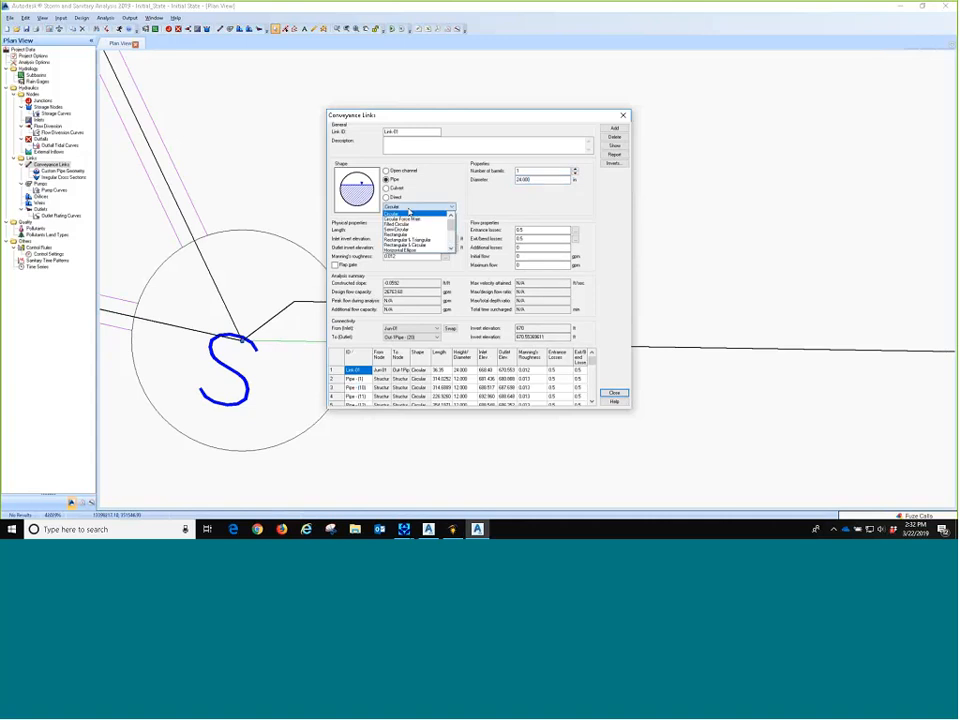
left_click(410, 219)
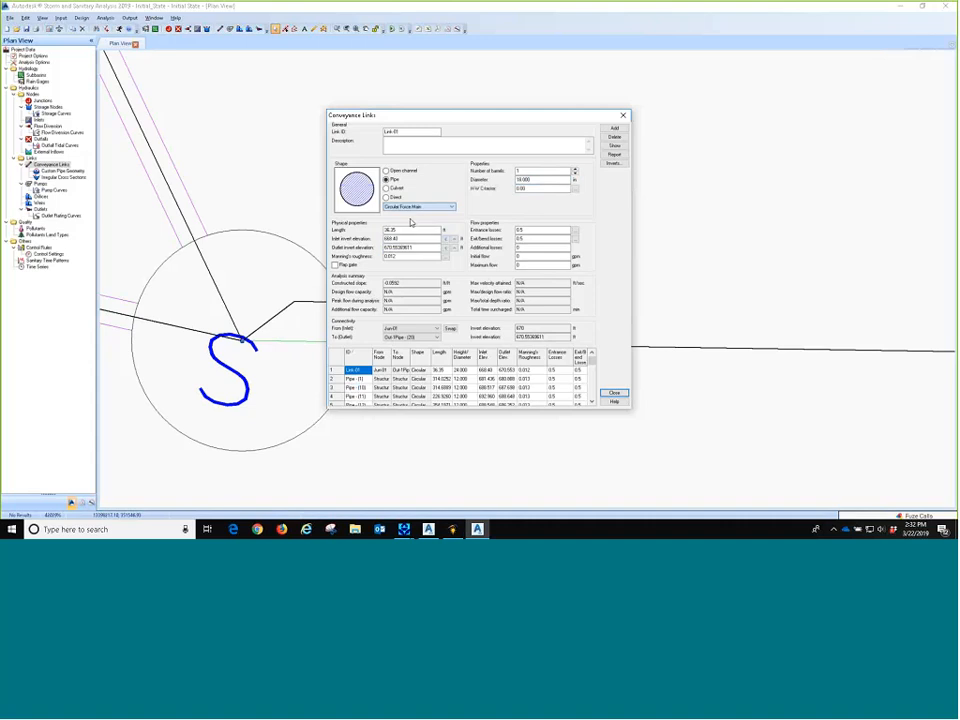
left_click(536, 188)
left_click_drag(541, 181, 438, 192)
type("4")
key("Tab")
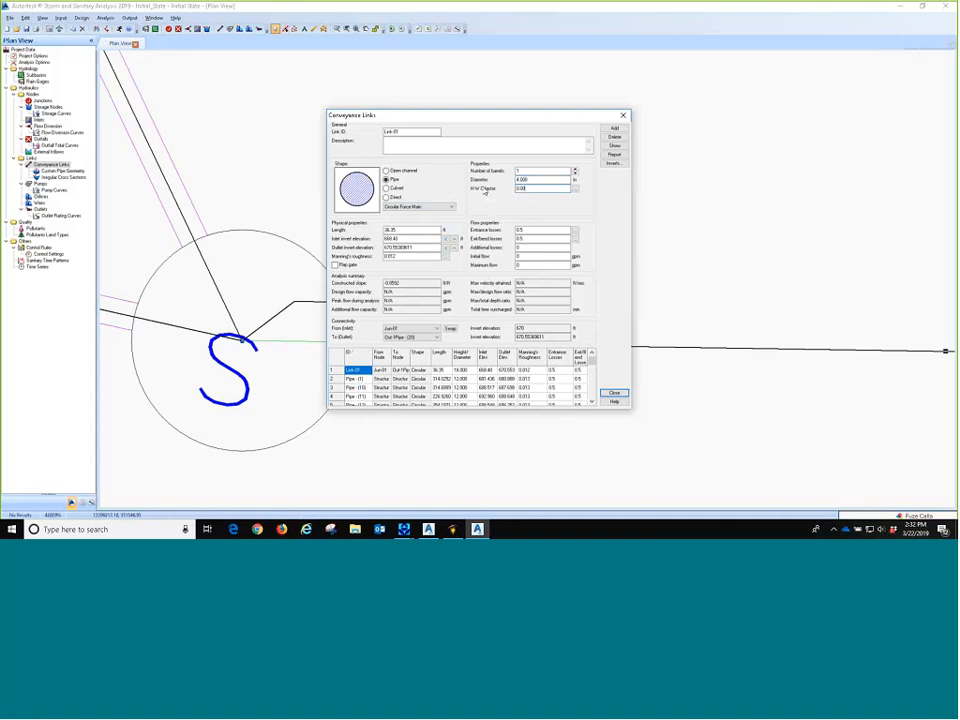
Check the Hazen-Williams C-factor reference table and set the force main's H-W C-factor to 145
left_click(575, 189)
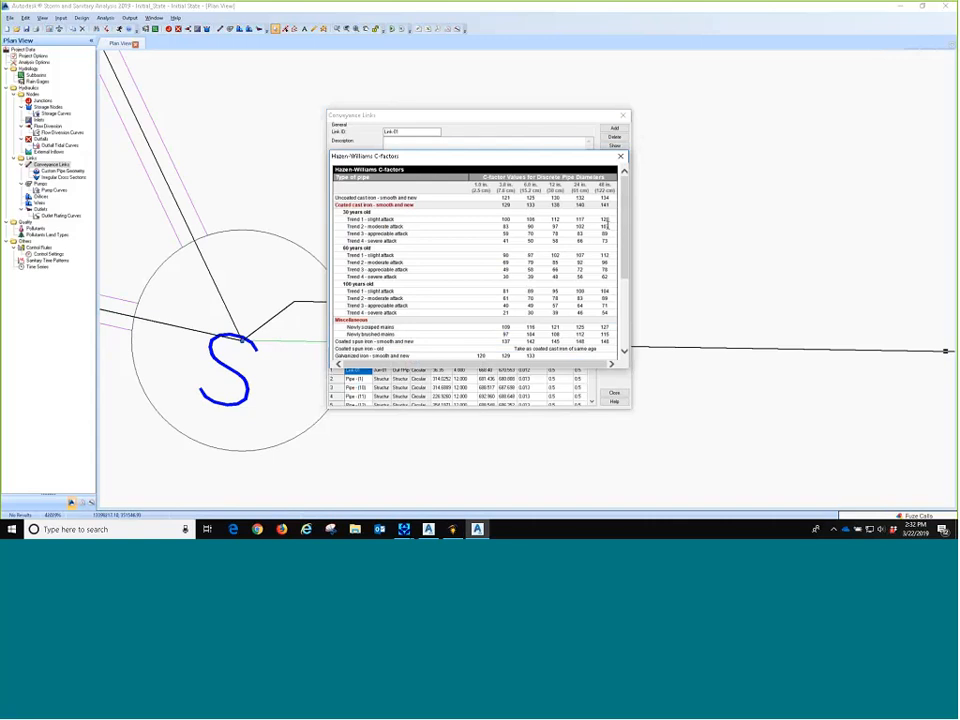
scroll(612, 290, "down", 6)
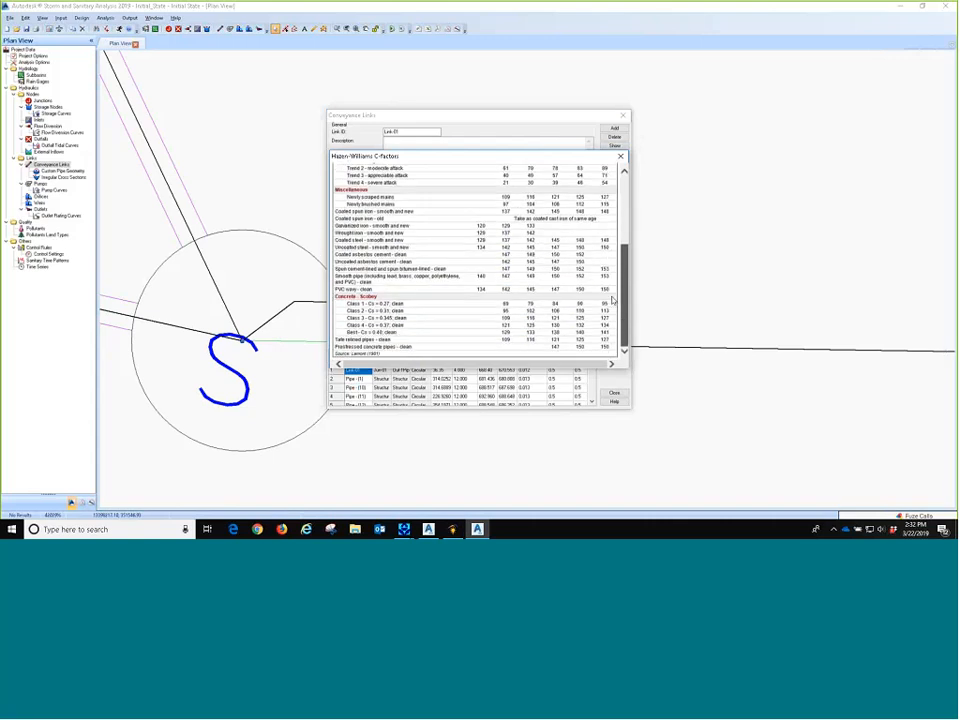
left_click(620, 157)
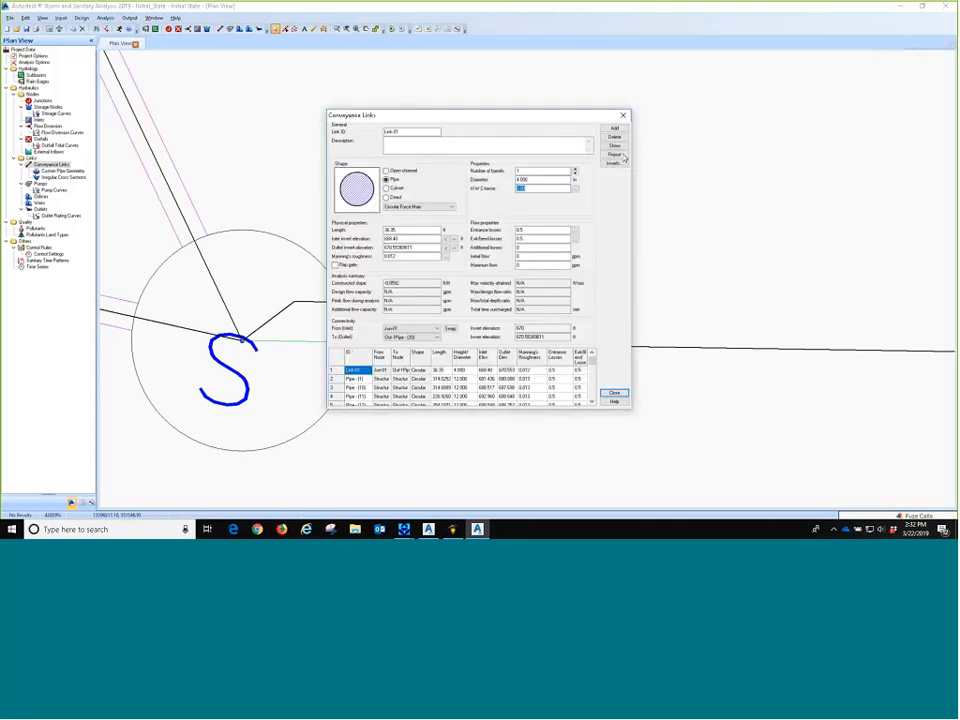
type("140")
Set the force main's inlet invert elevation to 670 ft, outlet invert elevation to 710 ft and length to 2500 ft, and close the editor
left_click_drag(403, 239, 351, 239)
type("68")
key("Tab")
type("710")
left_click_drag(406, 231, 331, 237)
type("2")
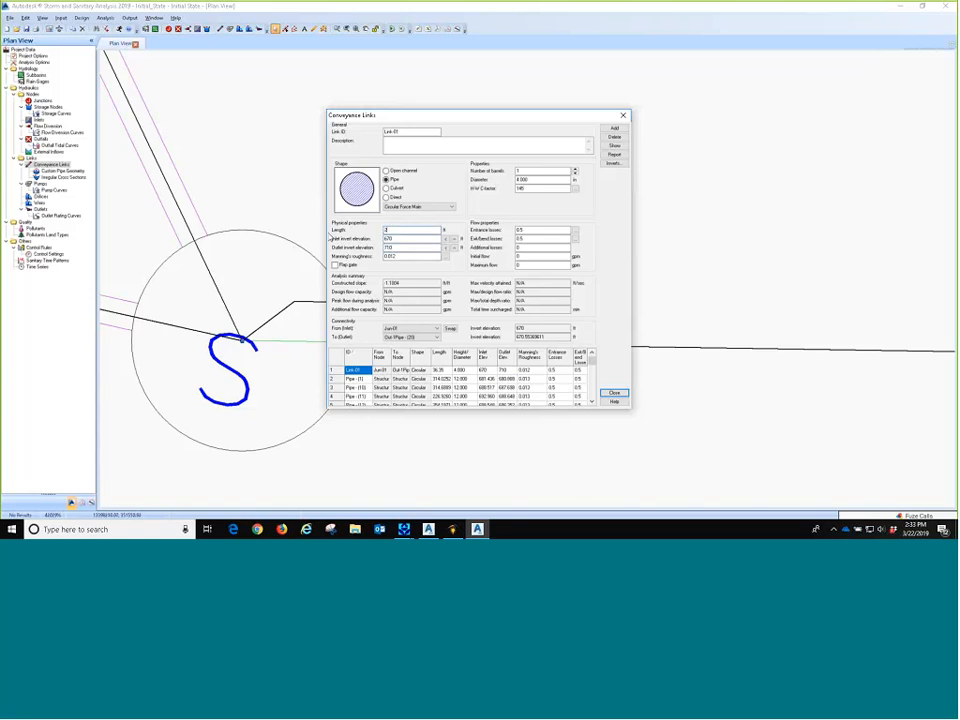
type("500")
double_click(410, 246)
left_click(616, 394)
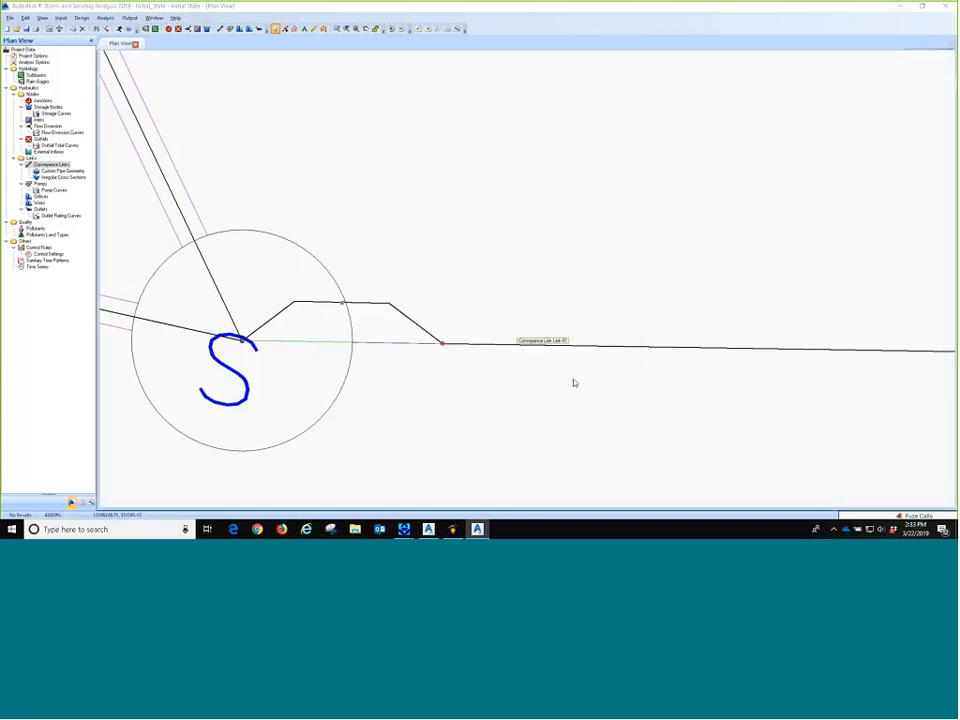
scroll(572, 381, "up", 3)
scroll(441, 315, "down", 3)
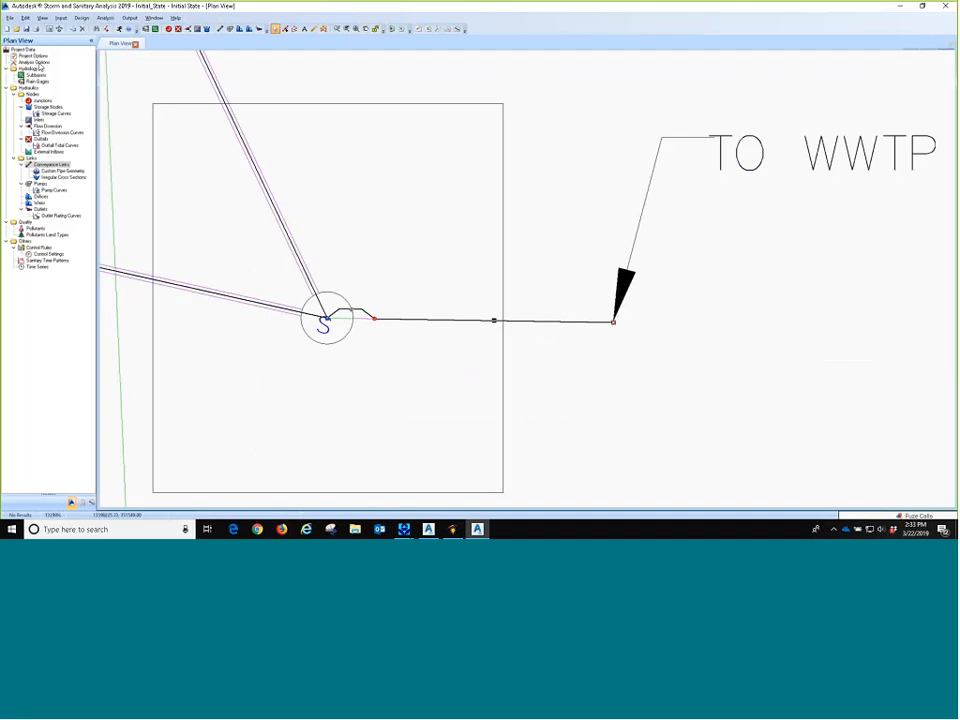
Review the general time step and duration settings and the storm selection in the analysis options, and accept them
double_click(34, 62)
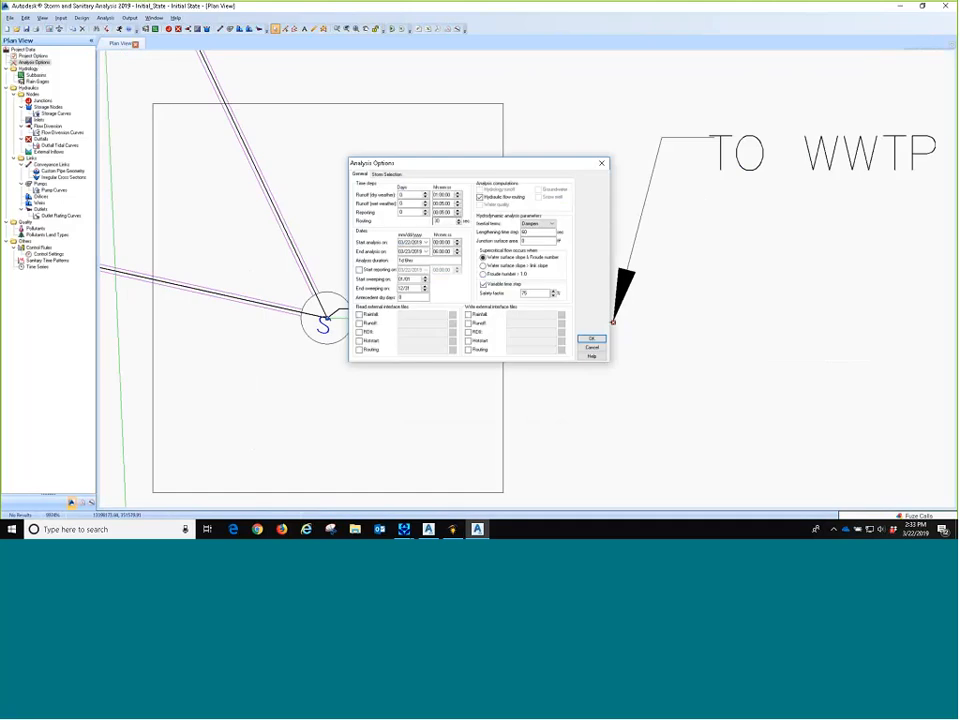
left_click_drag(529, 161, 680, 114)
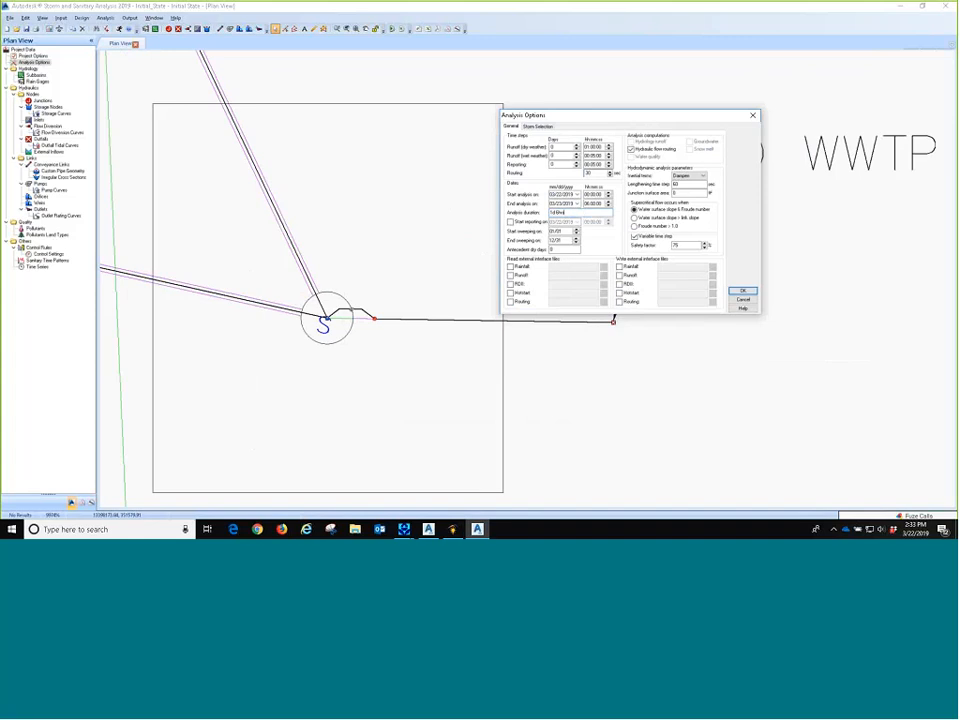
left_click(537, 127)
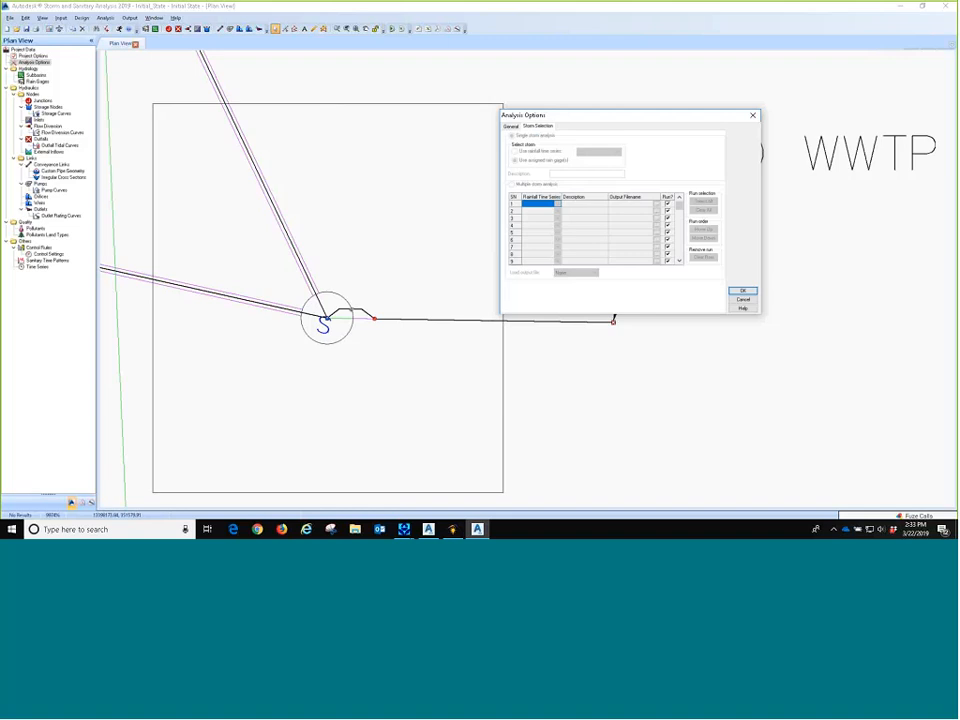
left_click(742, 292)
left_click_drag(454, 224, 508, 294)
scroll(508, 294, "down", 1)
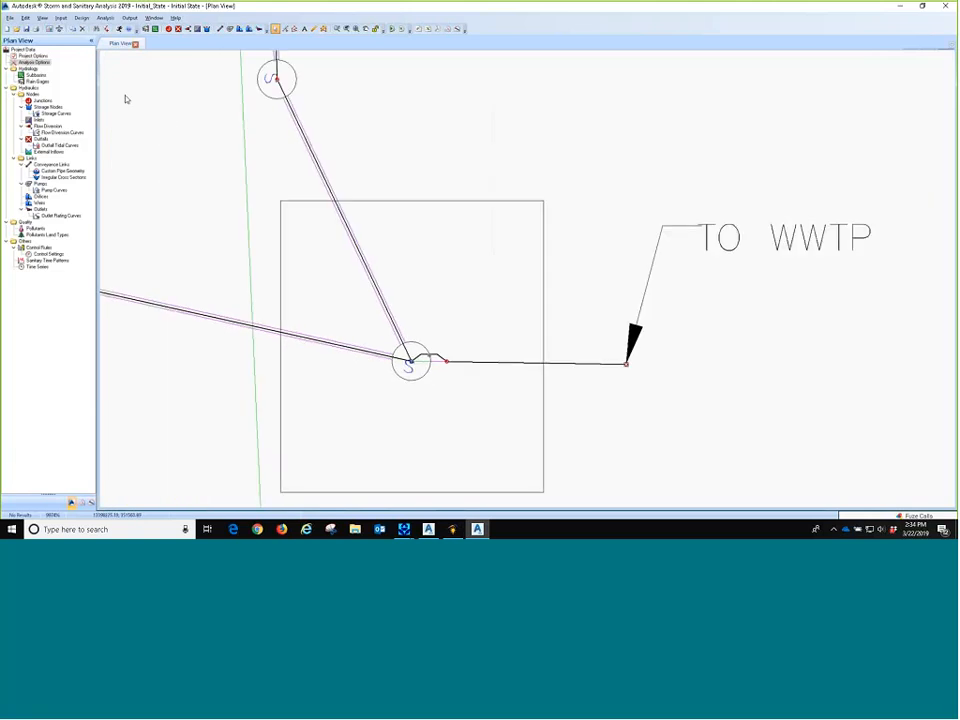
Switch to SWMM 5.1 to view its hydrology categories for comparison, and return to Storm and Sanitary Analysis
left_click(36, 76)
mouse_move(404, 529)
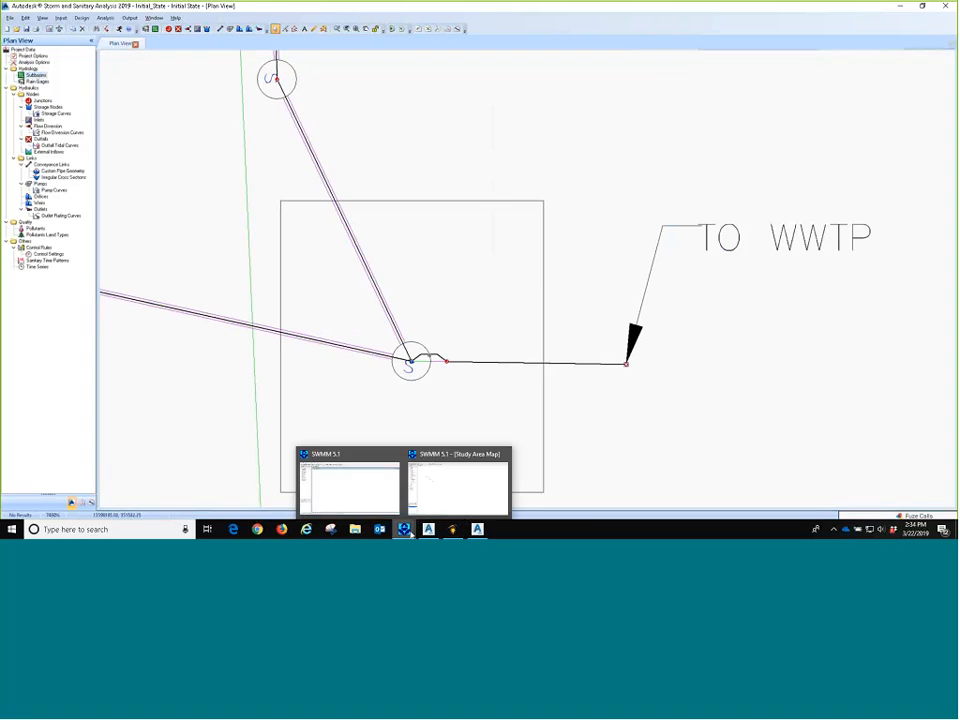
left_click(338, 476)
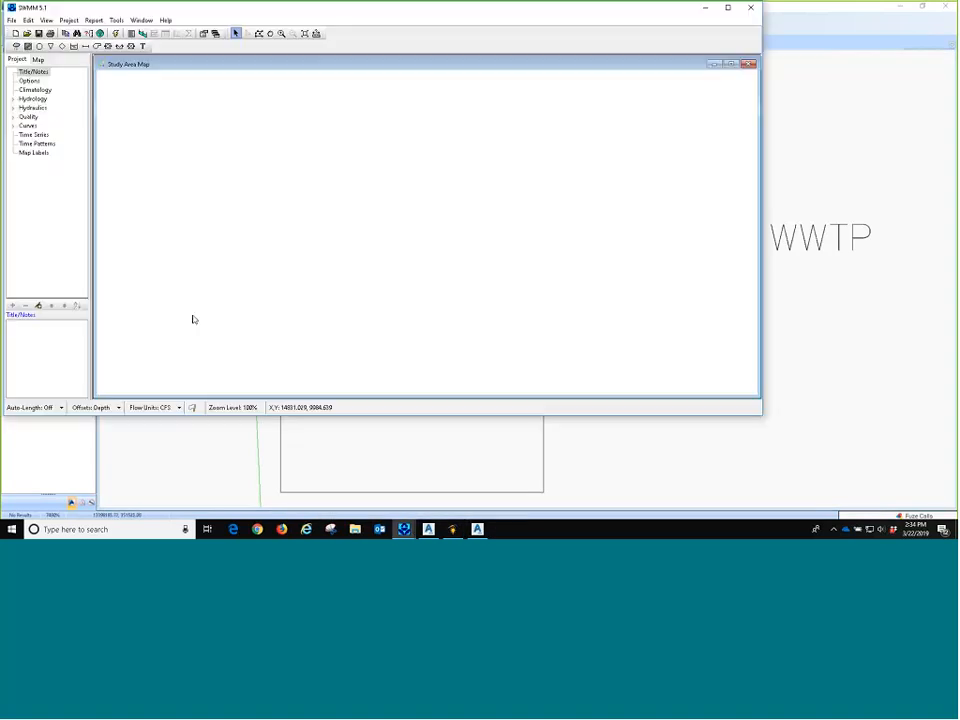
left_click(13, 100)
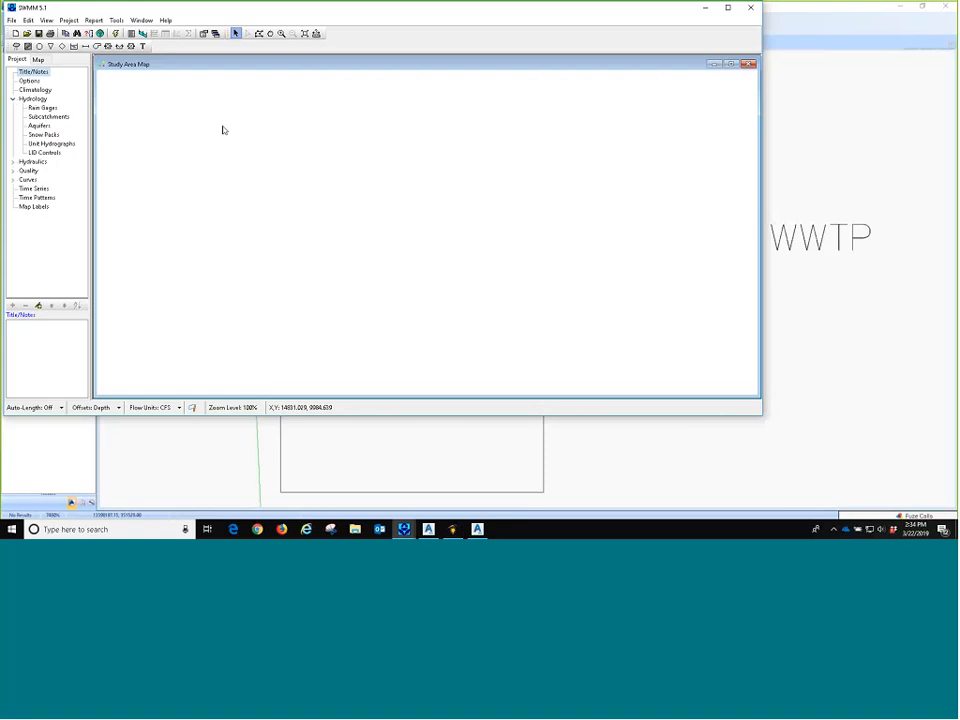
key("alt+Tab")
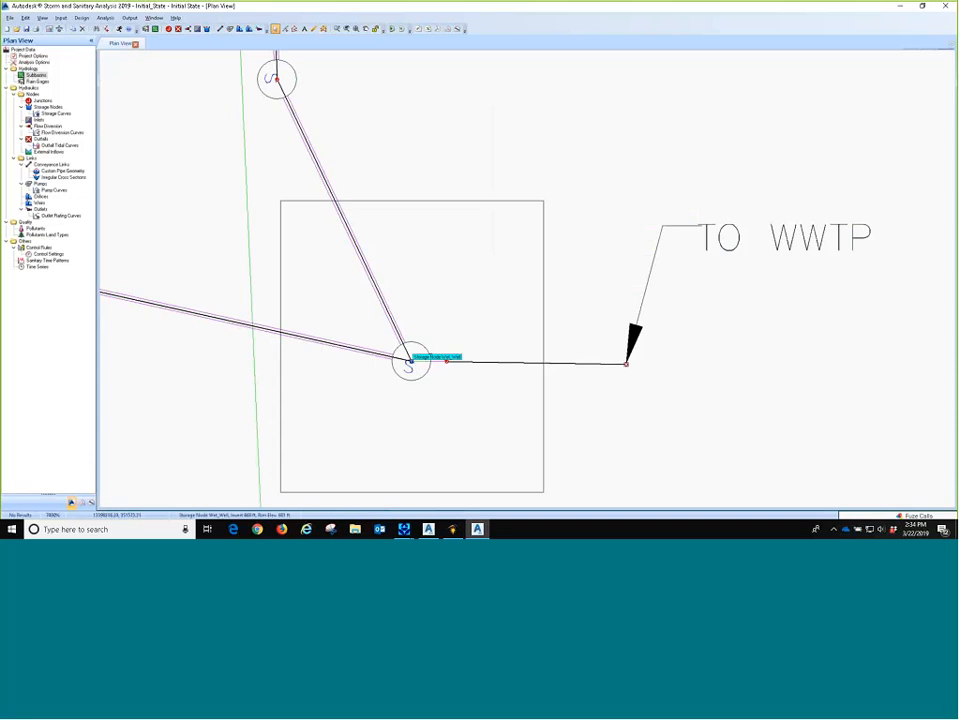
Check the status, mode and connectivity of the pump between the wet well and Jun-01
scroll(418, 378, "up", 3)
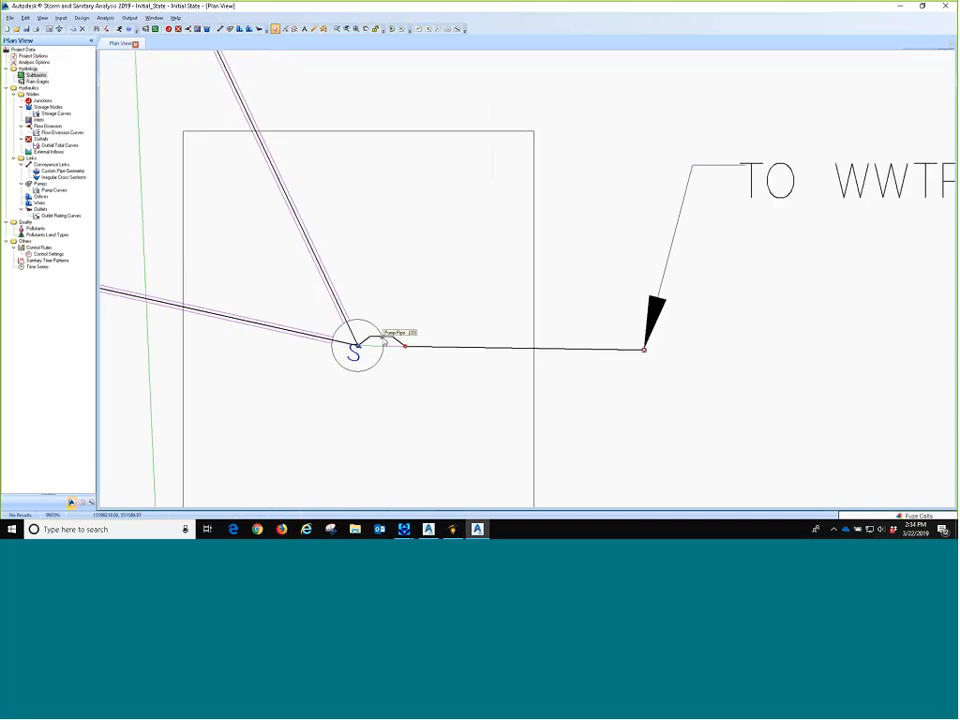
double_click(383, 341)
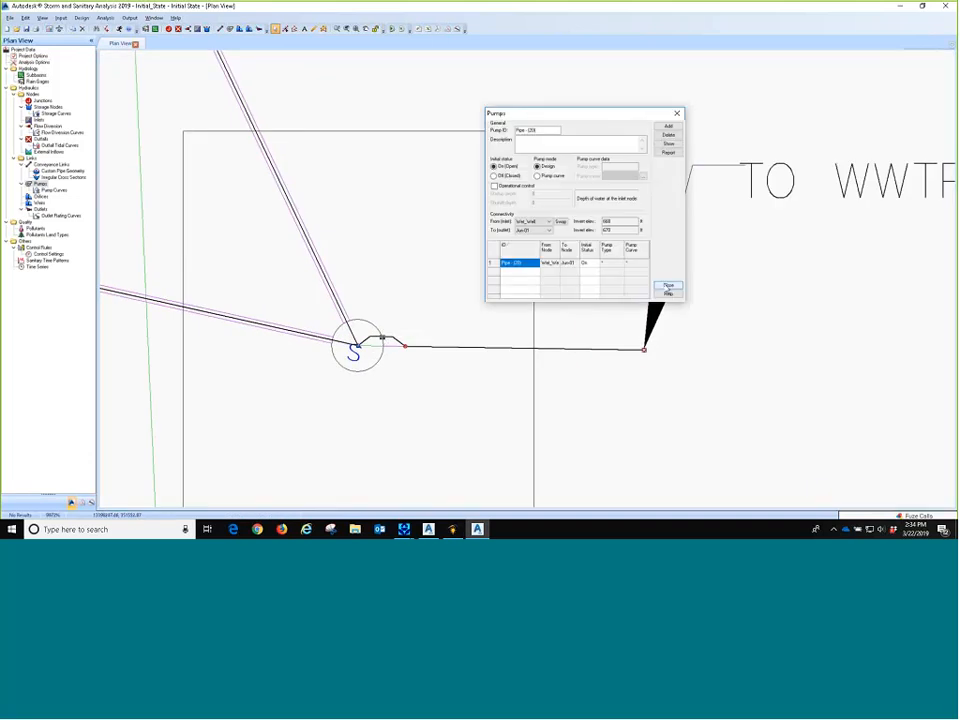
left_click(668, 286)
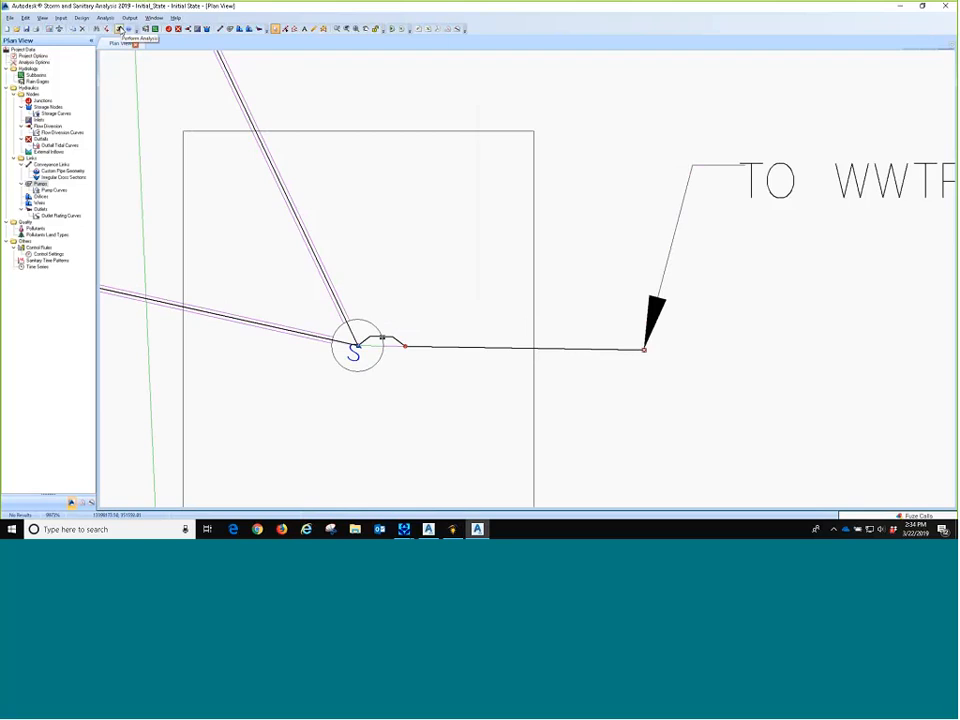
Perform the hydraulic analysis of the network and close the analysis status dialog
left_click(120, 30)
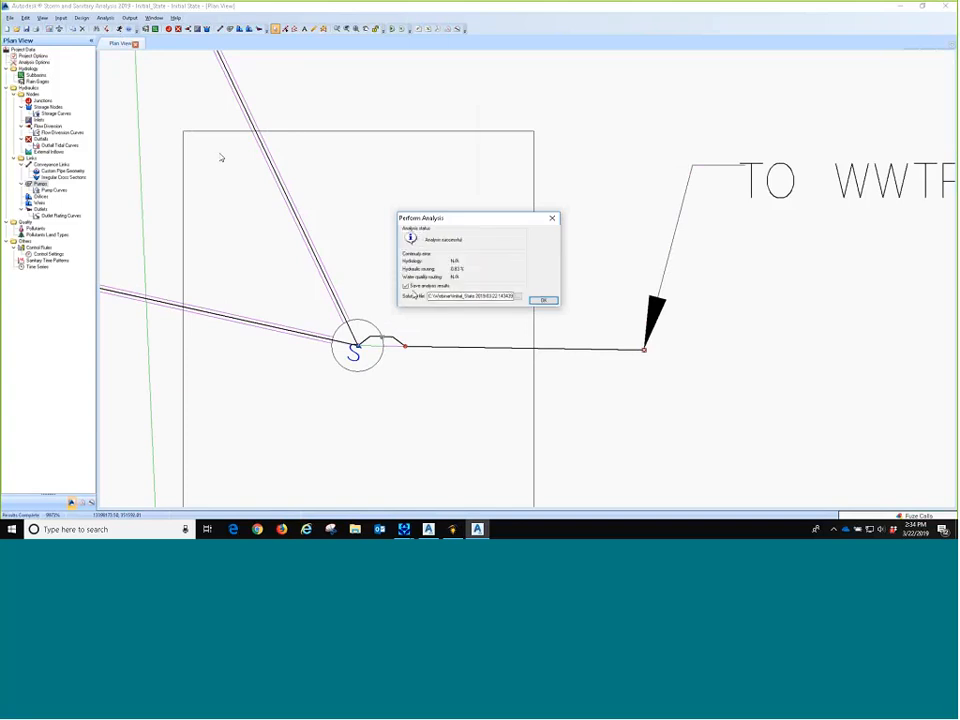
left_click(406, 286)
left_click(543, 300)
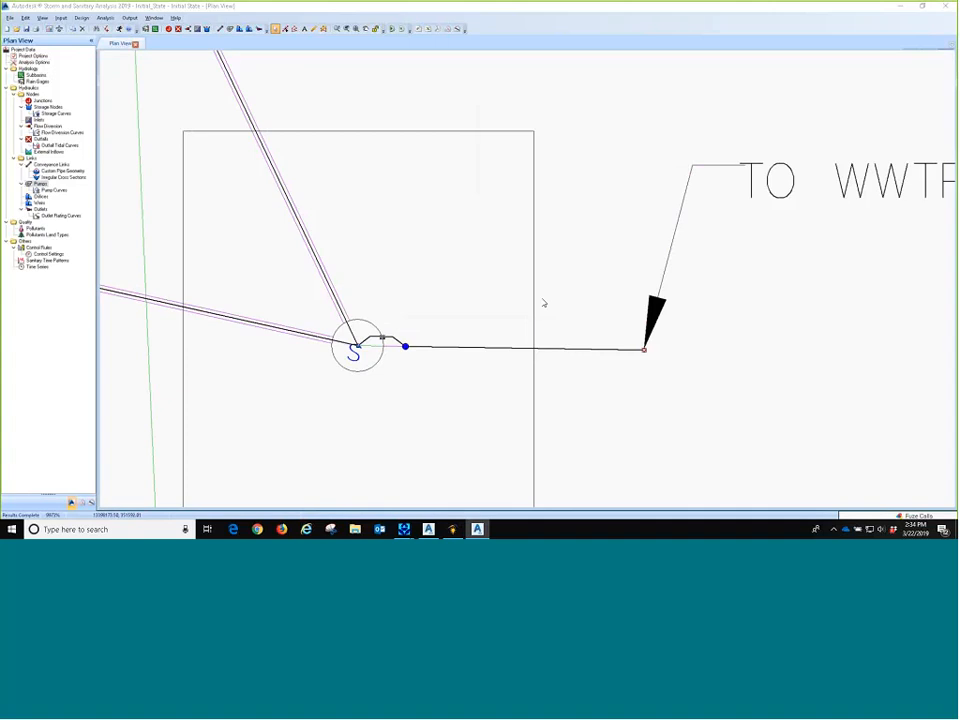
Plot the flow over time for the pump link Pipe - (20), clear it, and list the node result types
scroll(404, 371, "up", 1)
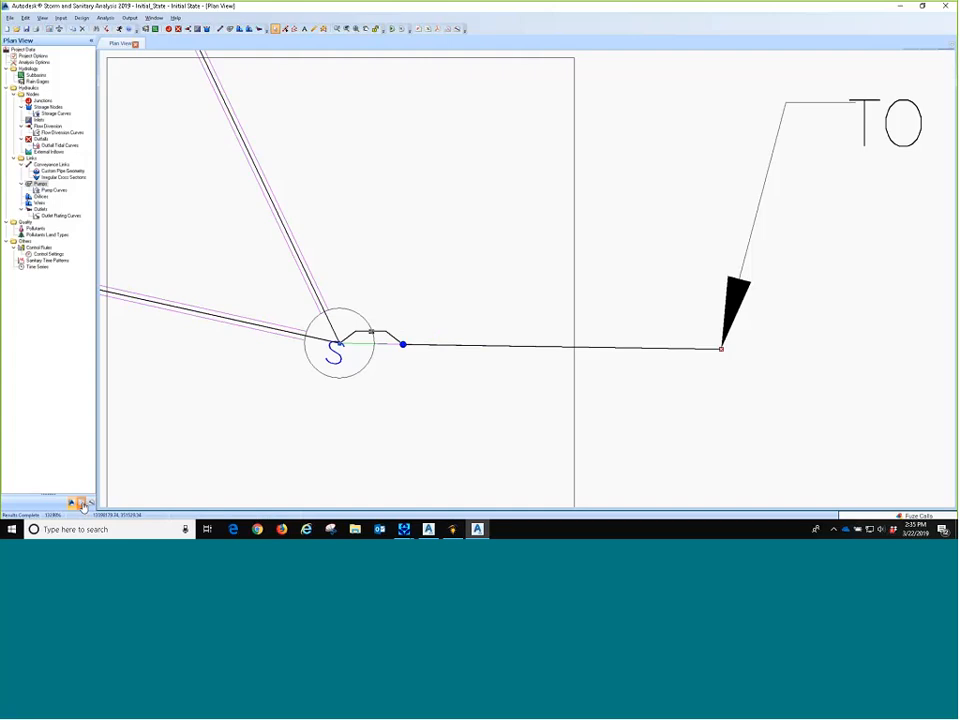
left_click(82, 504)
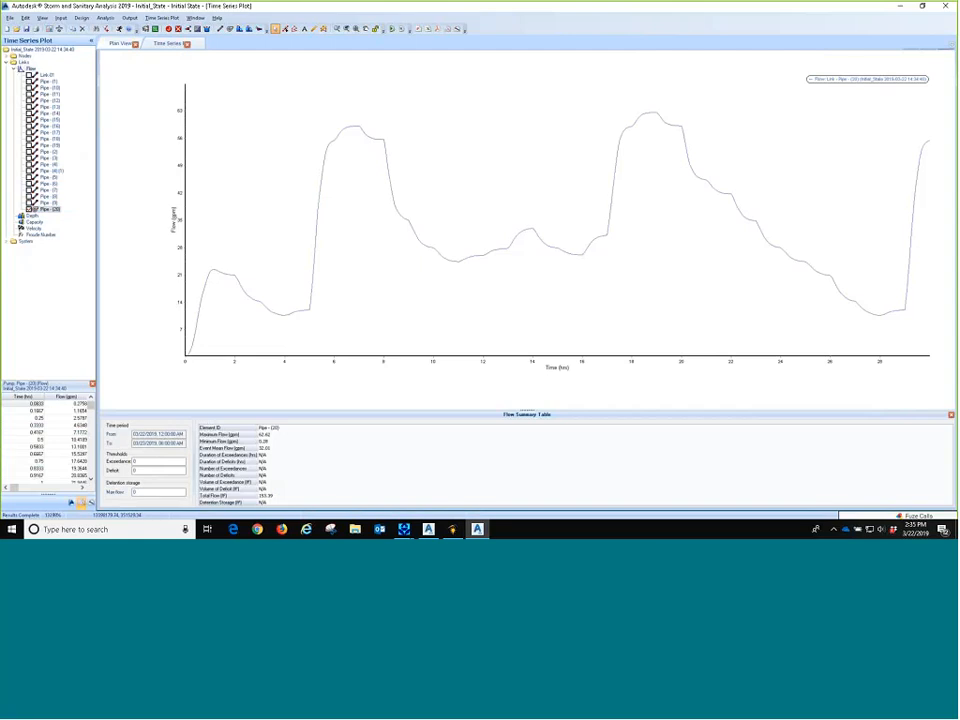
left_click(30, 210)
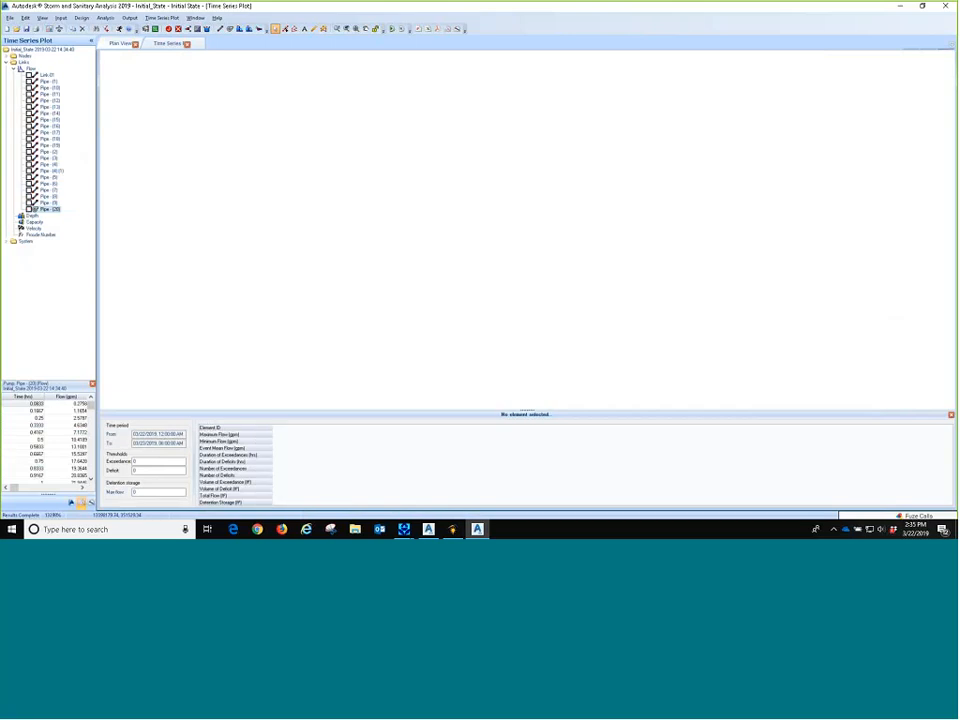
left_click(7, 55)
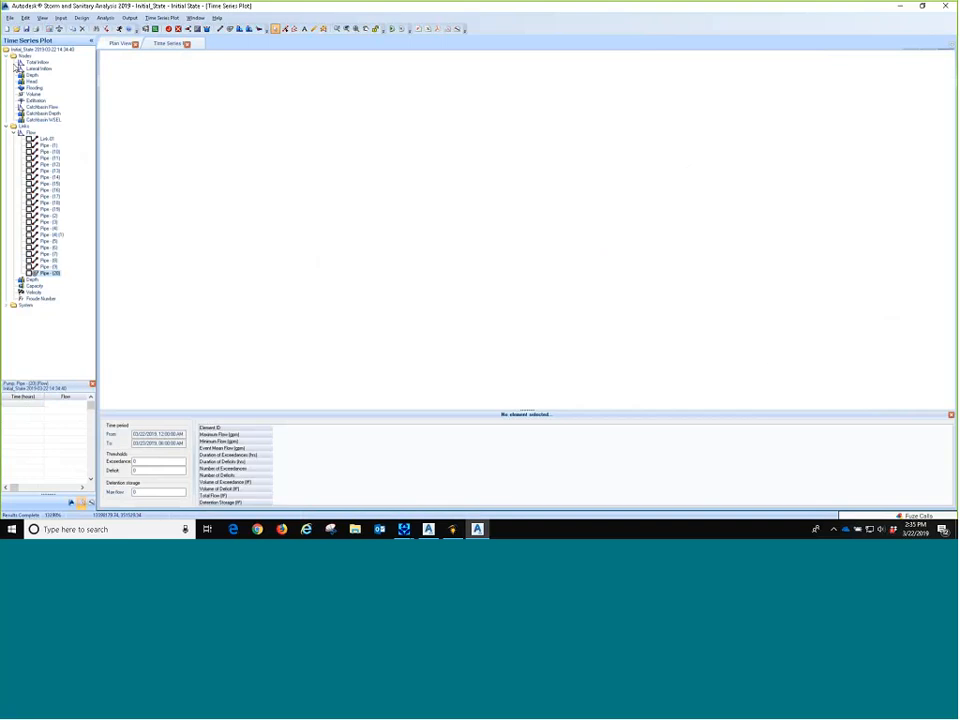
Turn on the node ID annotation in the plan view's display options
left_click(120, 43)
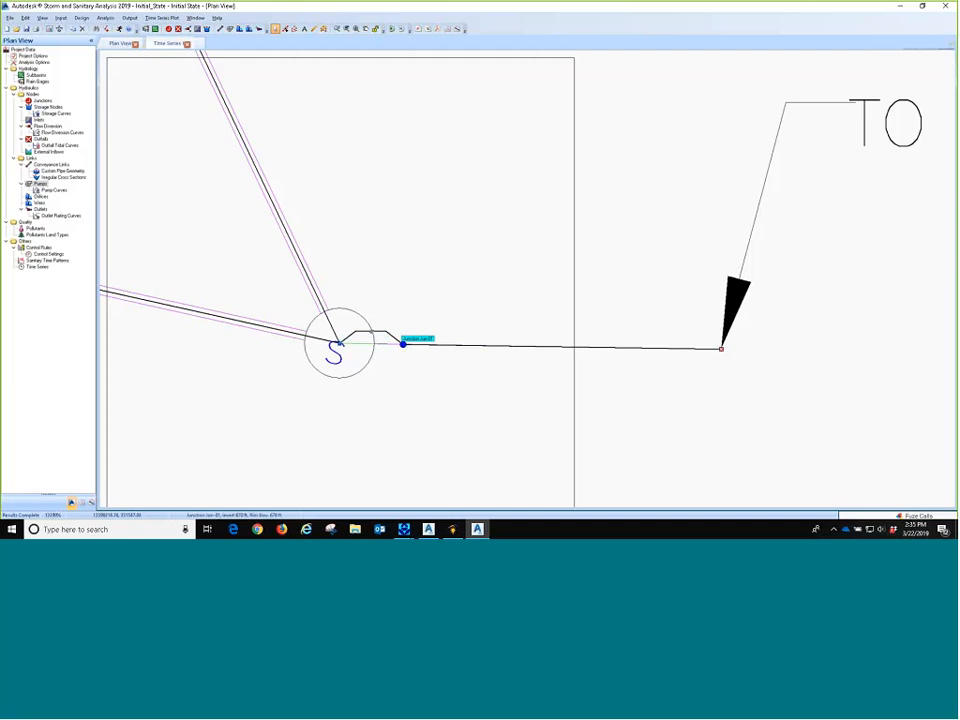
left_click(50, 30)
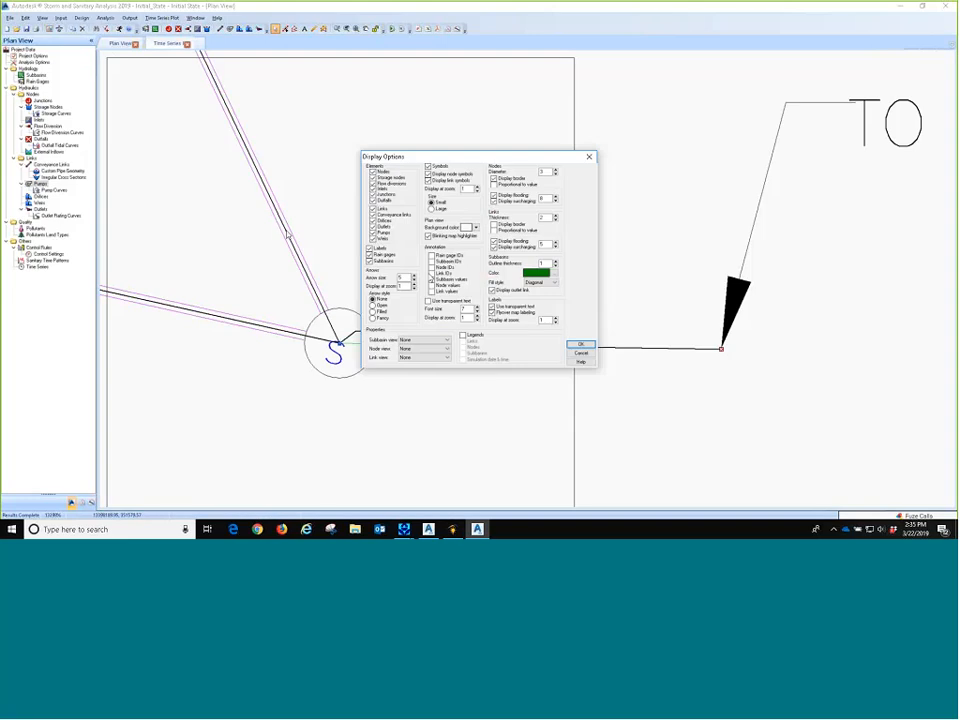
left_click(580, 344)
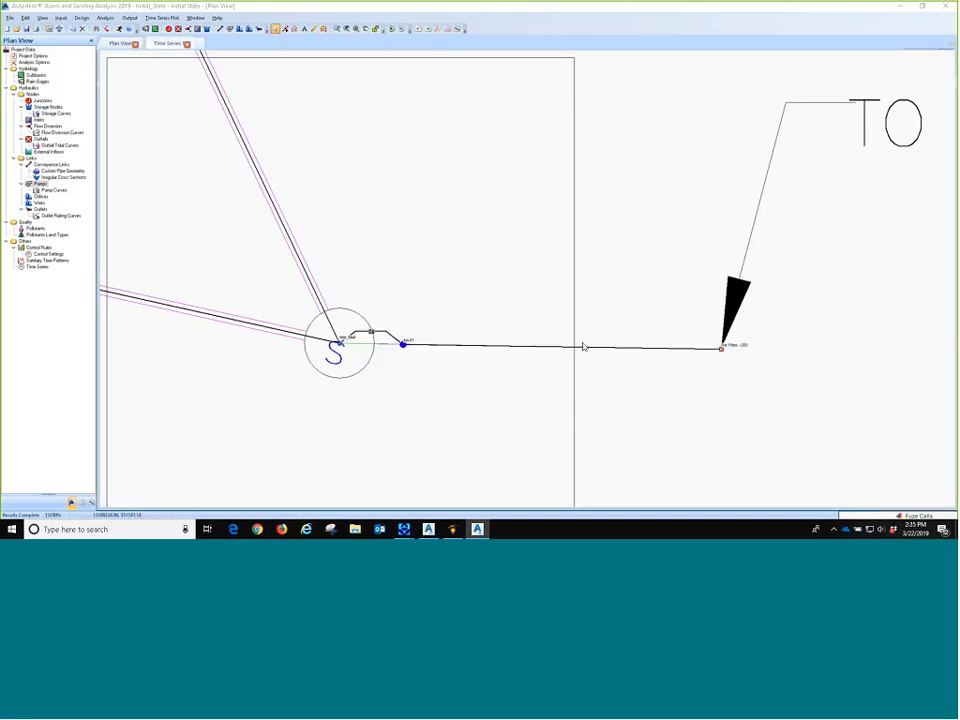
scroll(341, 347, "up", 1)
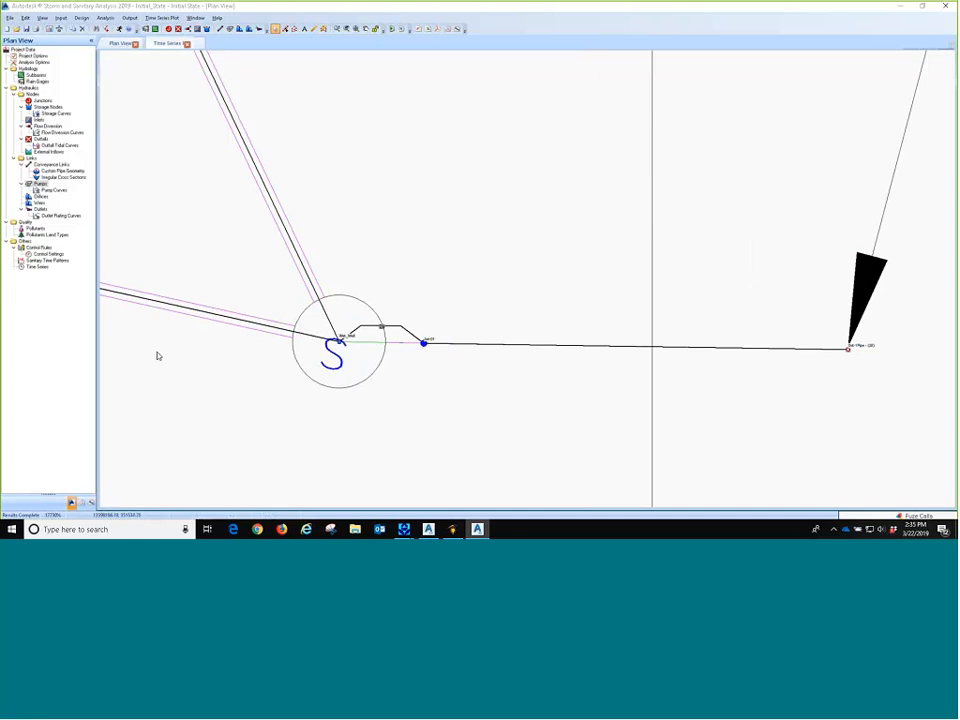
Plot the total inflow over time at Wet_Well and Jun-01 to compare the two nodes
left_click(165, 44)
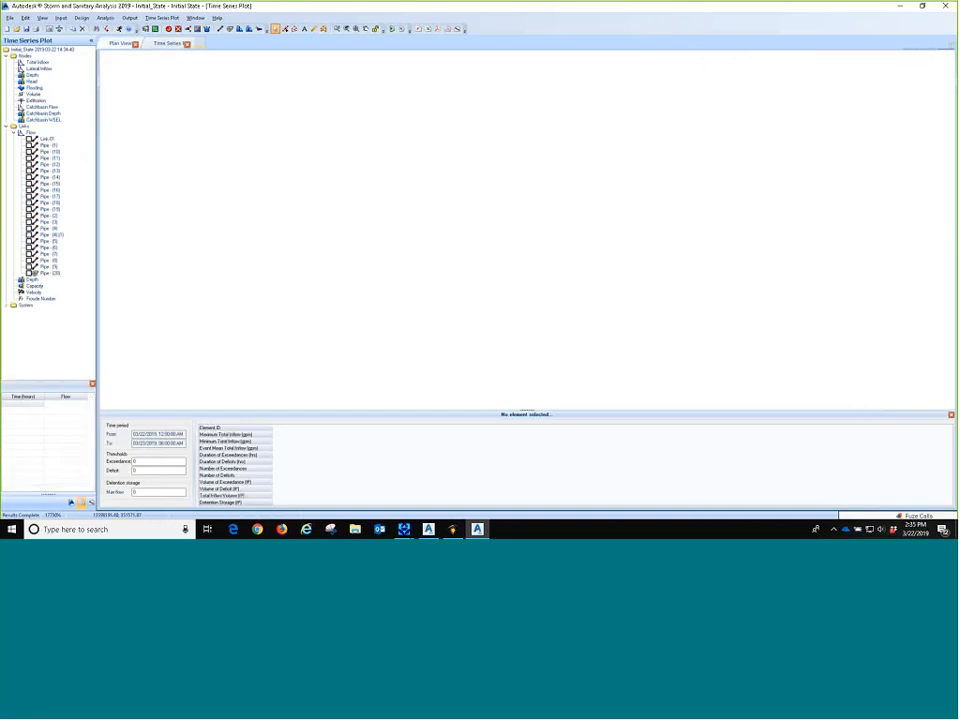
left_click(14, 63)
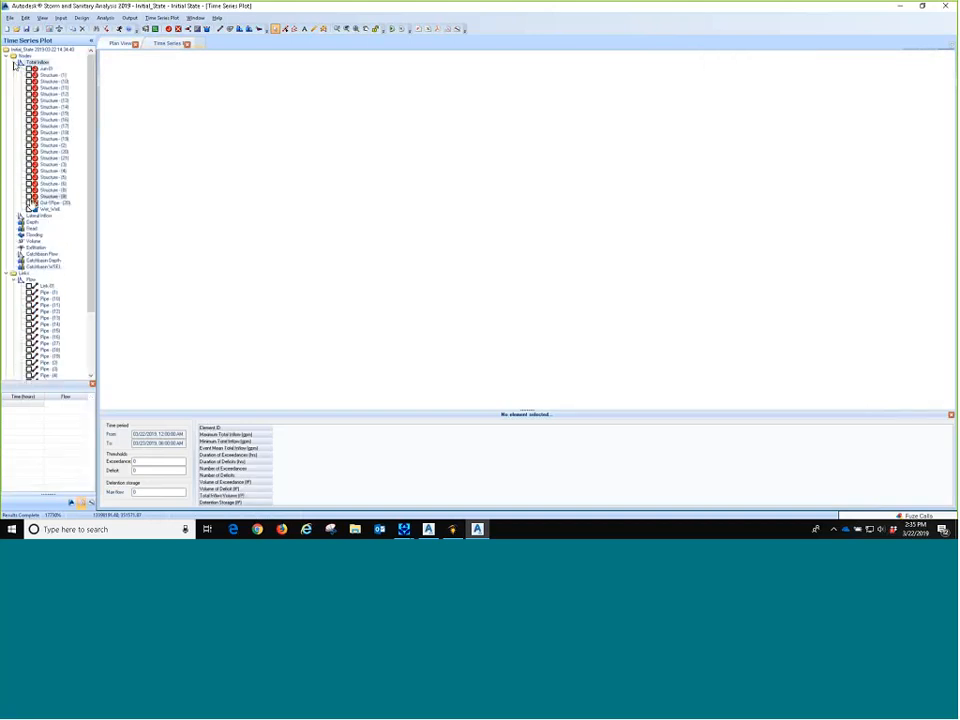
left_click(32, 209)
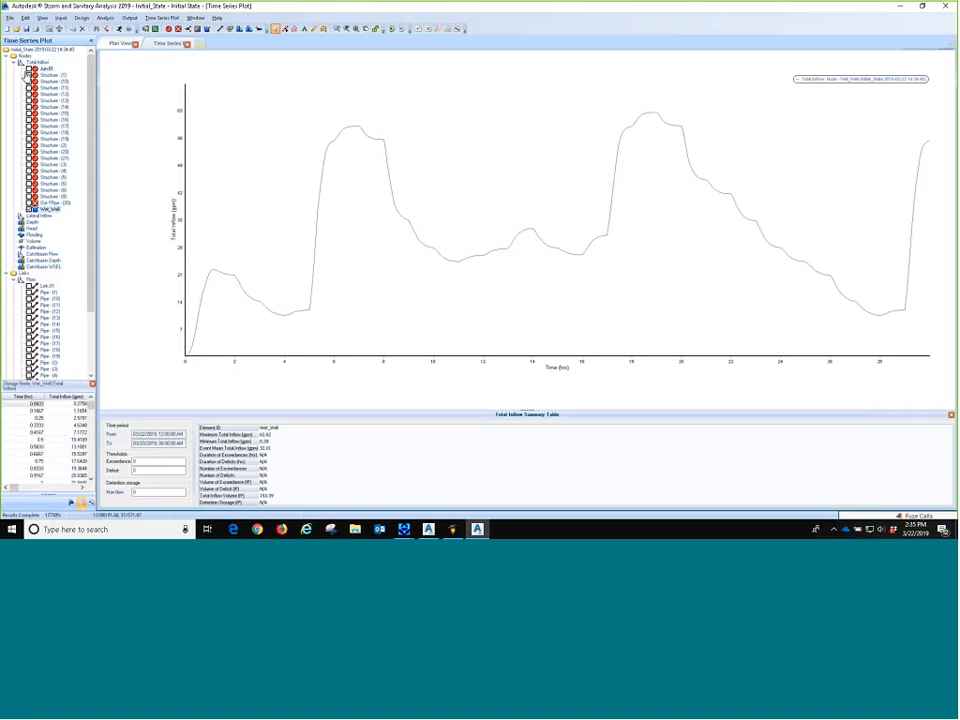
left_click(29, 69)
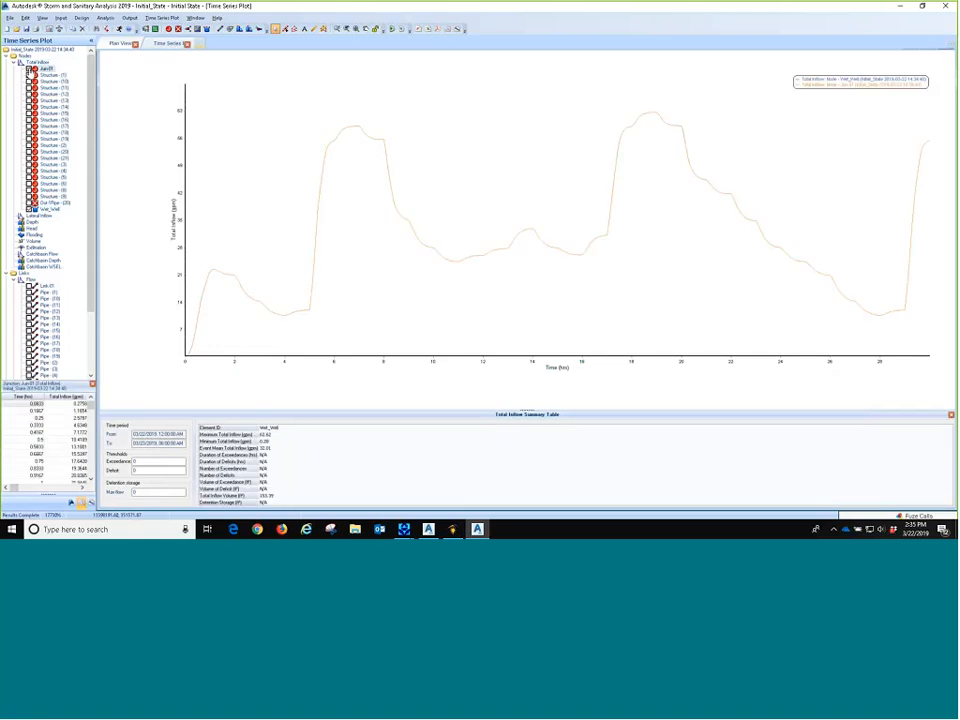
left_click(29, 70)
left_click(29, 208)
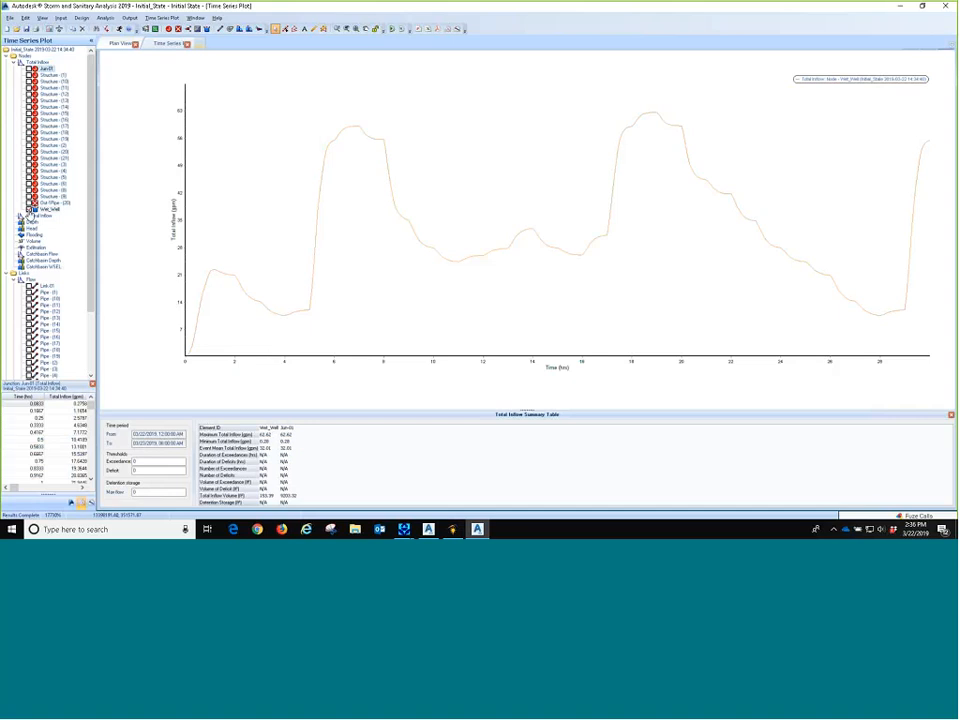
Plot the total inflow over time at the outfall by itself and clear the plot
left_click(29, 203)
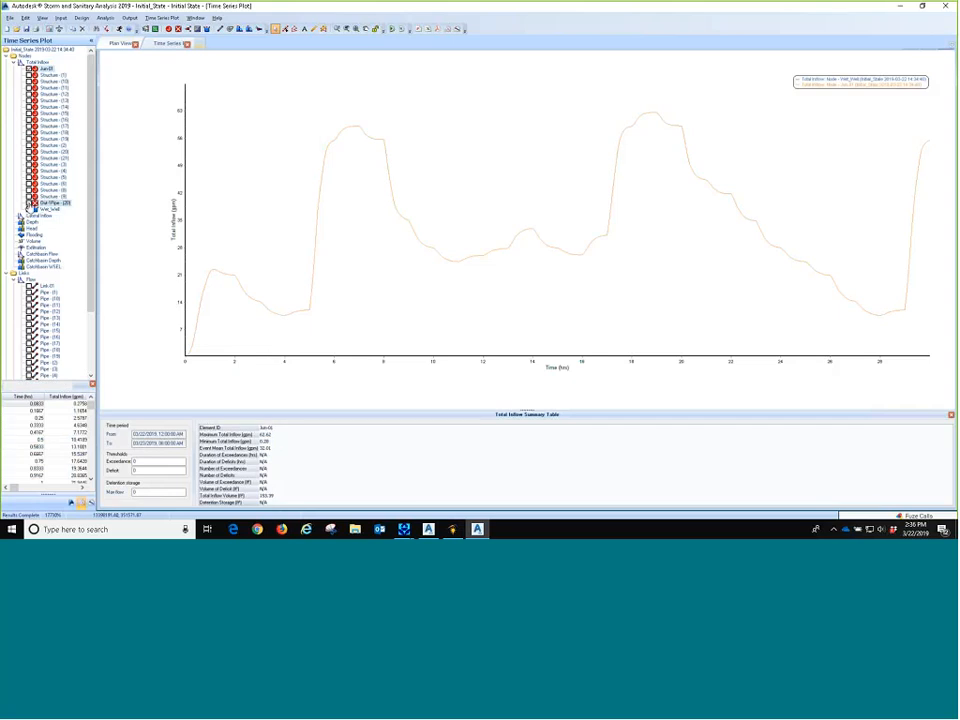
left_click(29, 203)
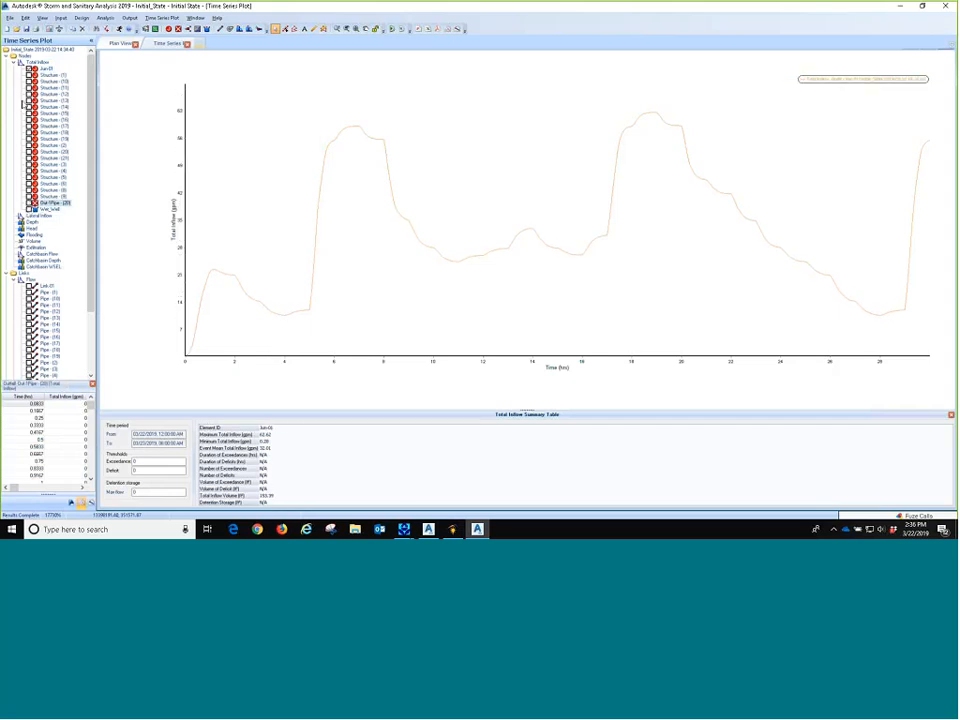
left_click(29, 70)
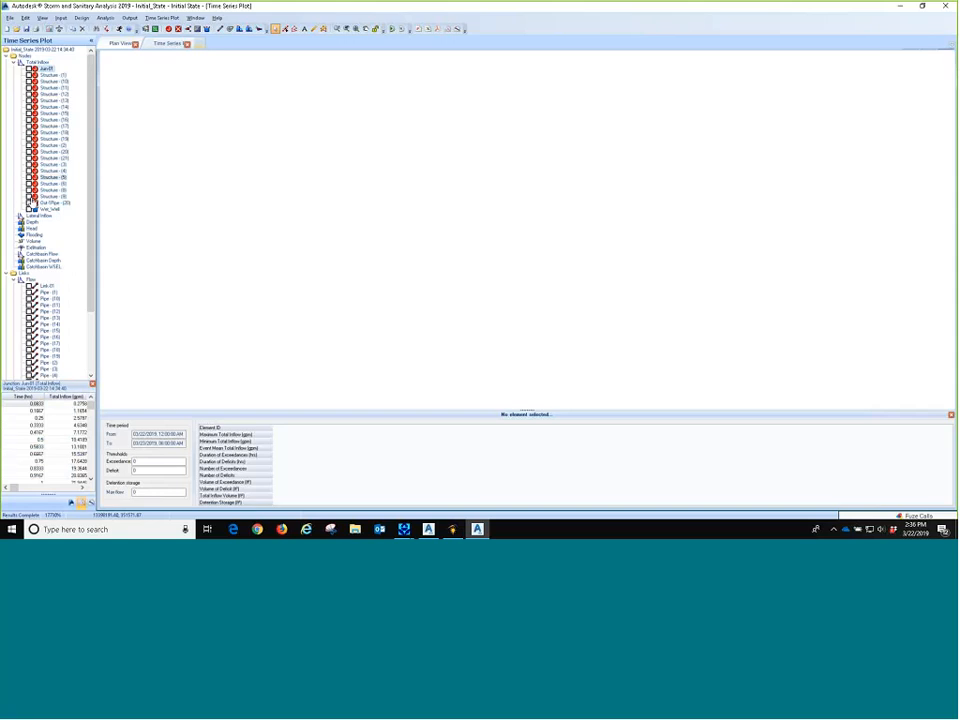
left_click(29, 203)
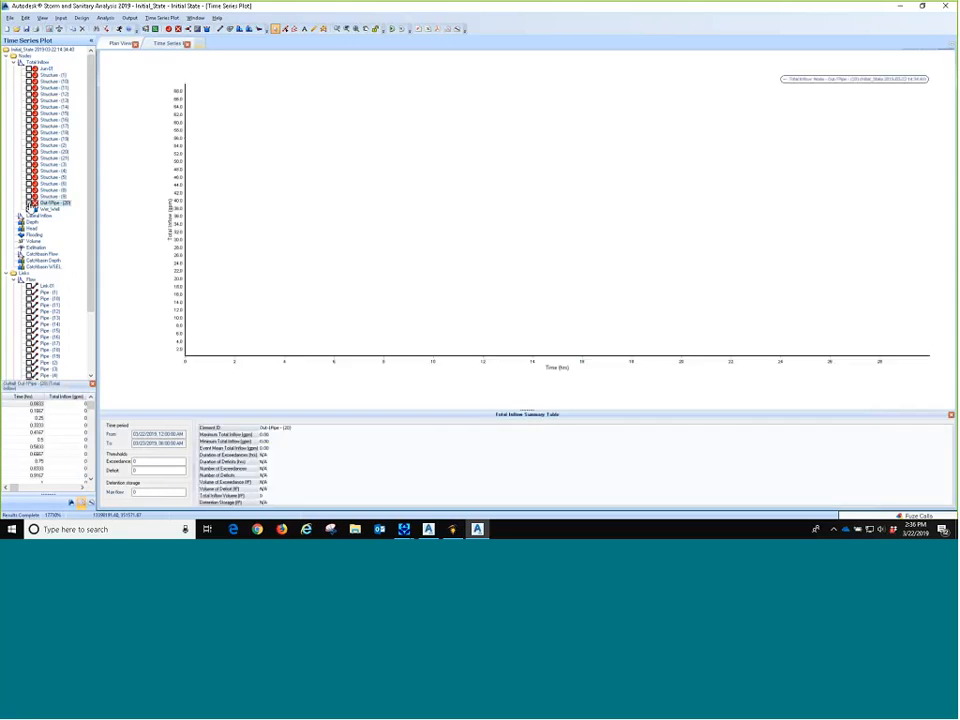
left_click(29, 203)
Set the outfall's invert elevation to 710 ft in the plan view and close its editor
left_click(115, 45)
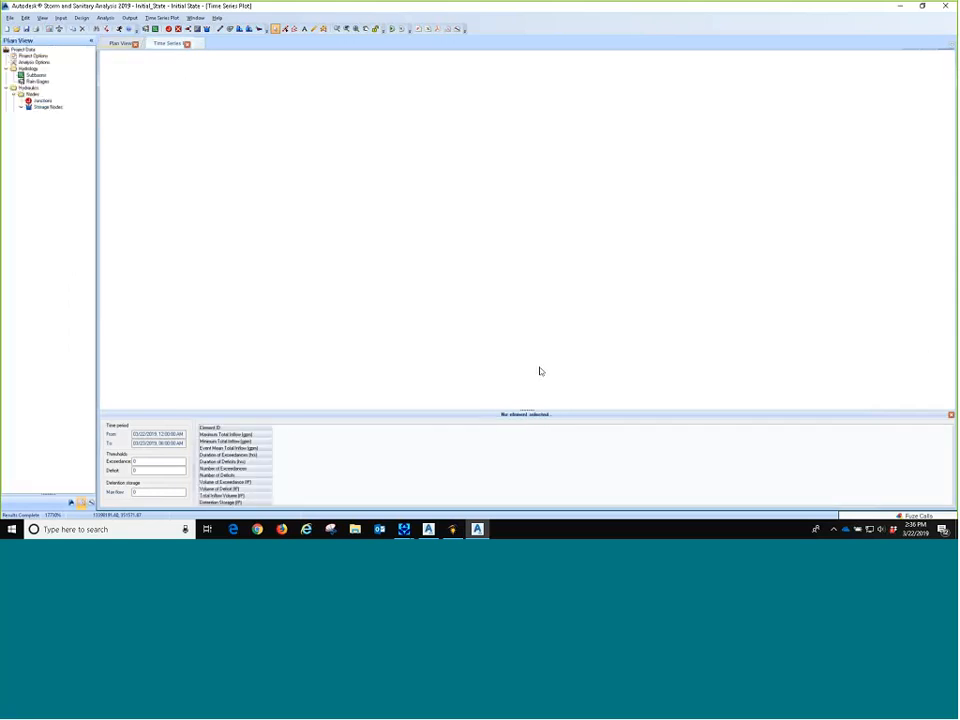
scroll(523, 362, "down", 1)
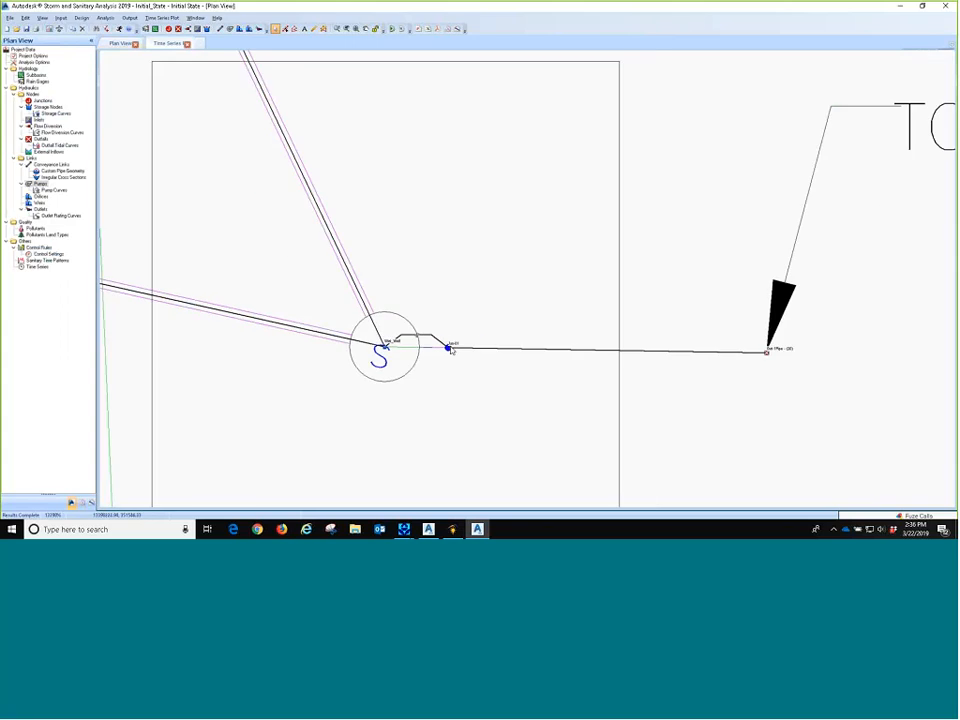
double_click(768, 352)
left_click_drag(450, 171, 557, 171)
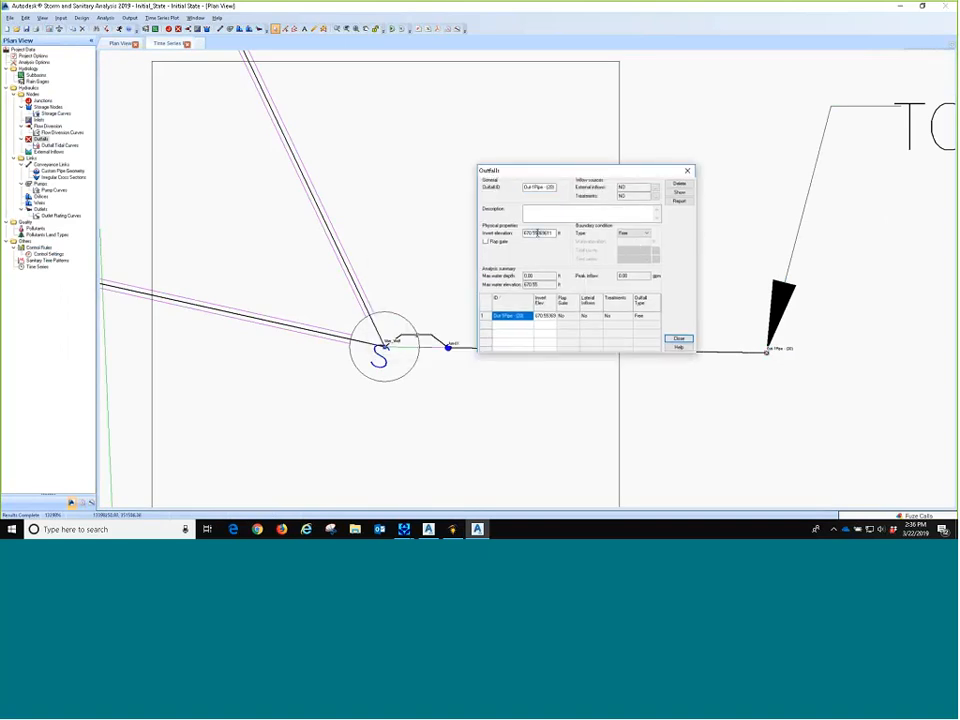
double_click(538, 232)
type("718")
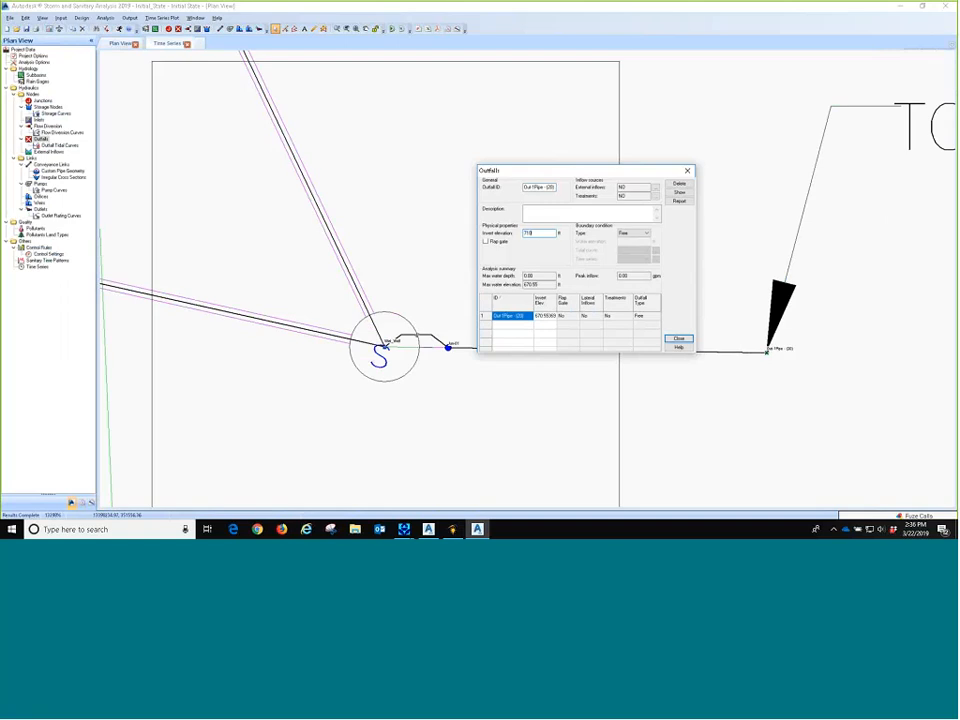
left_click(678, 339)
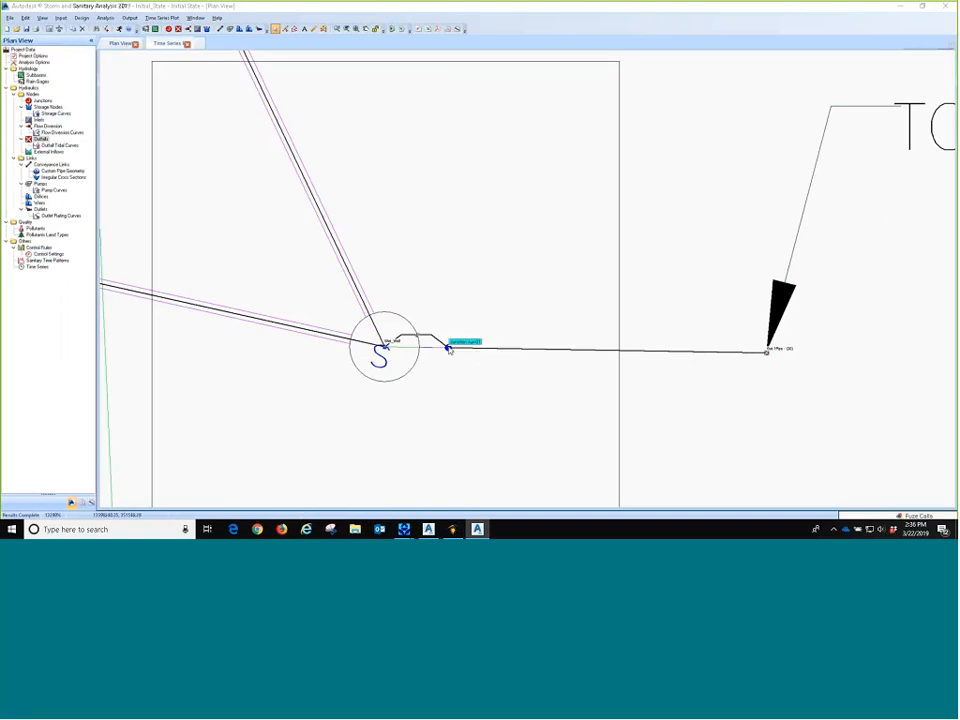
Set the surcharge elevation of junction Jun-01 to 880 ft and rerun the analysis
double_click(448, 347)
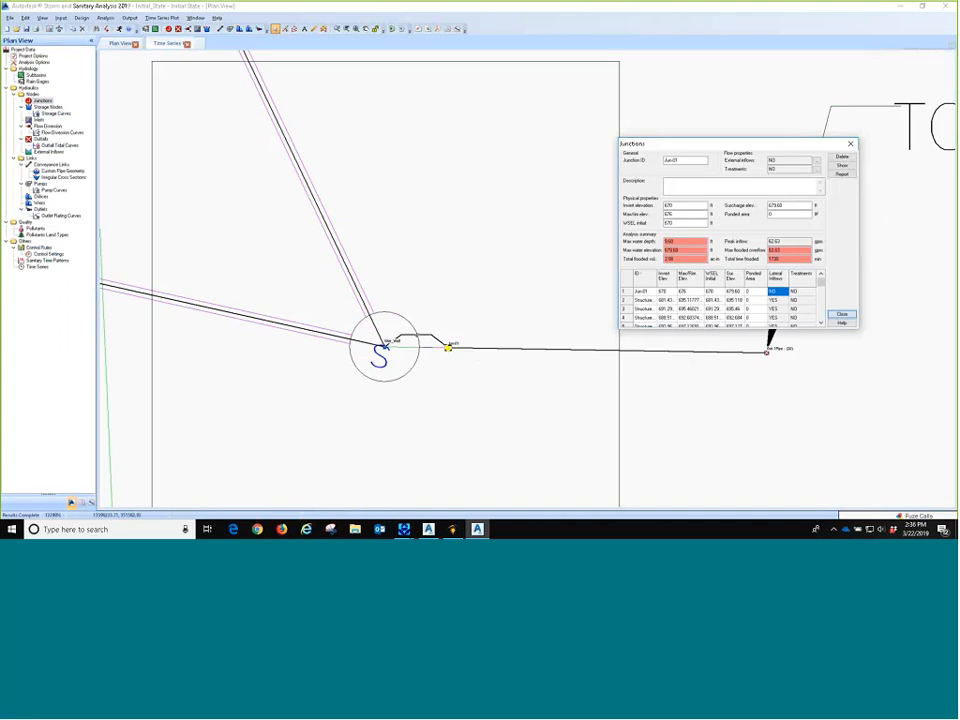
left_click_drag(721, 148, 481, 100)
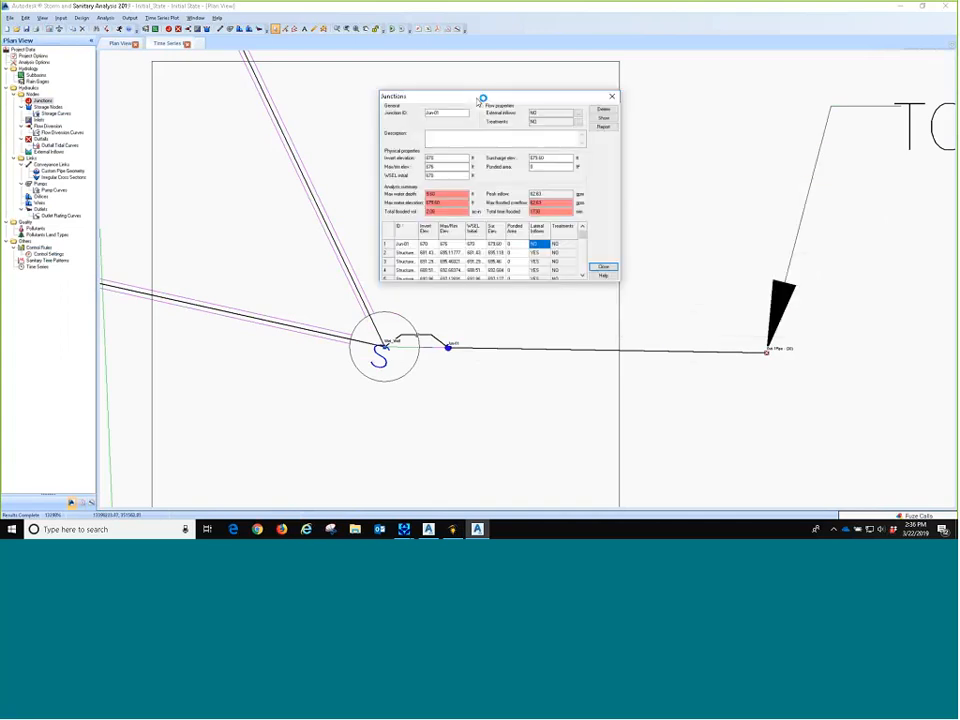
double_click(561, 157)
type("880")
left_click(603, 268)
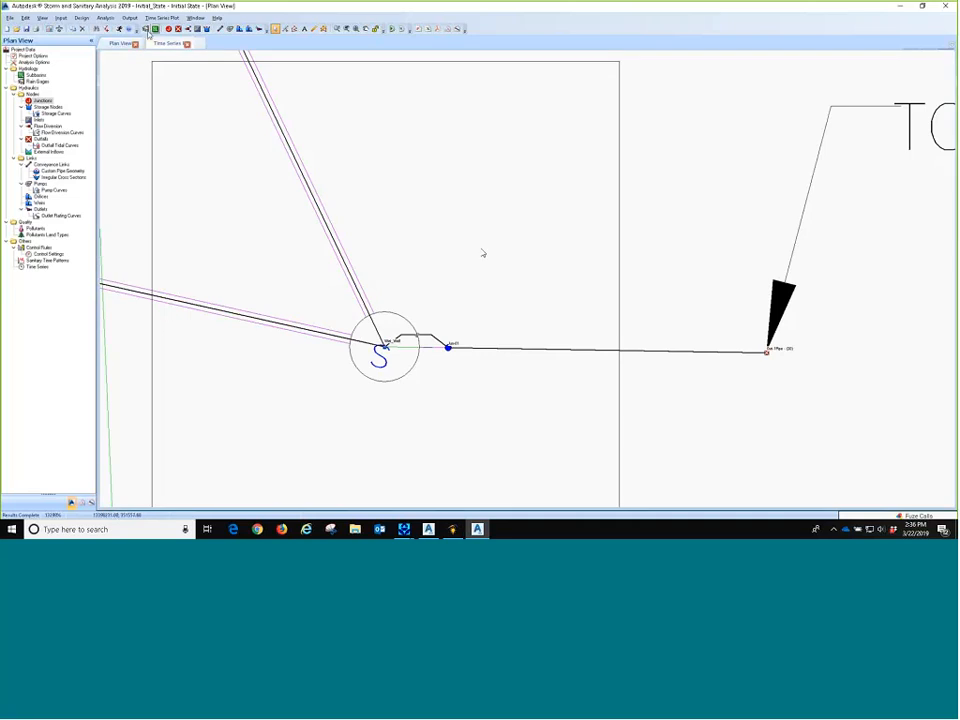
left_click(150, 29)
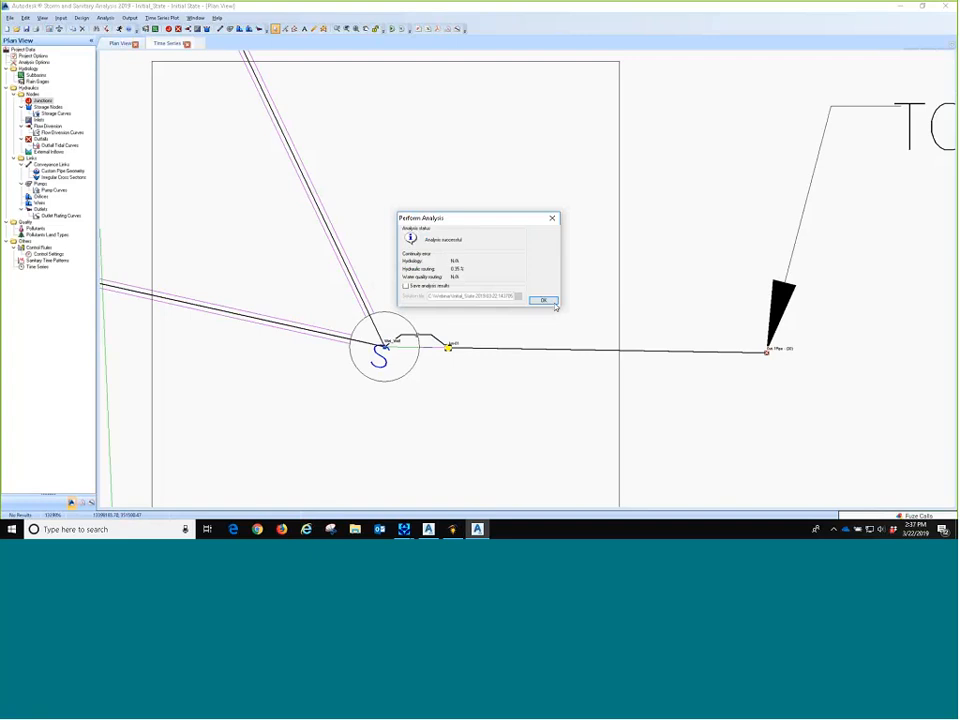
left_click(552, 304)
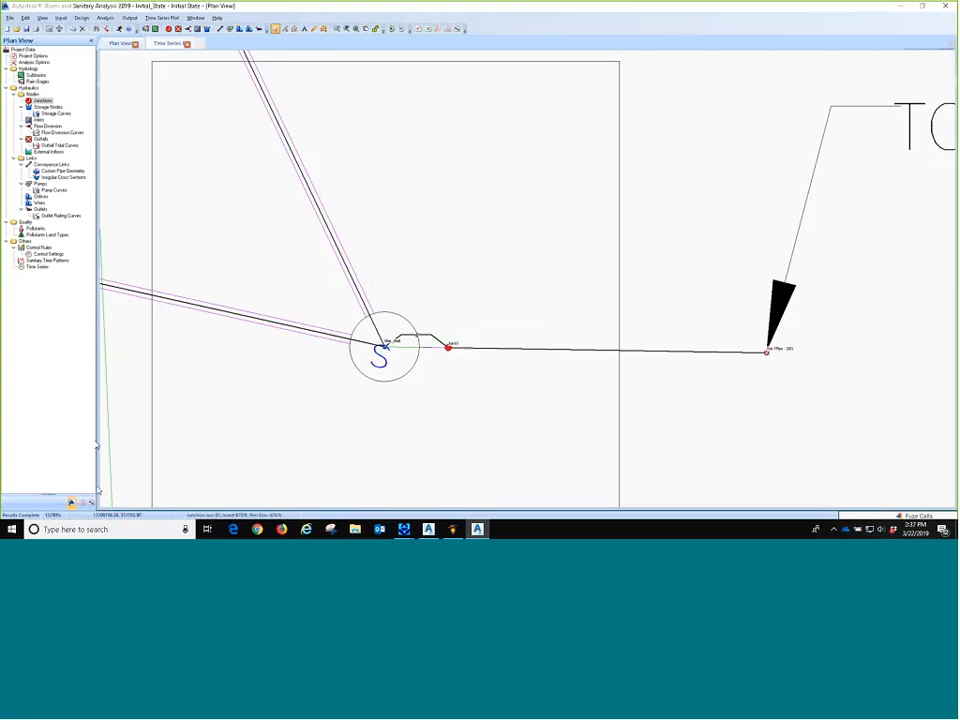
Plot the total inflow over time at Jun-01 together with the outfall, compare the curves, and clear the plot
left_click(165, 43)
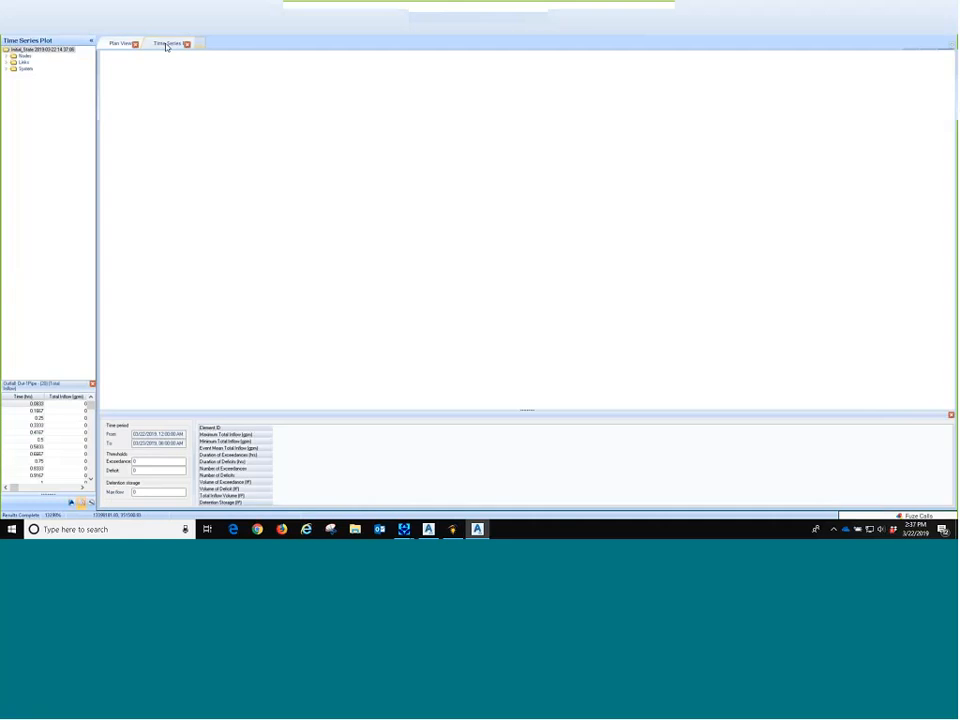
left_click(16, 63)
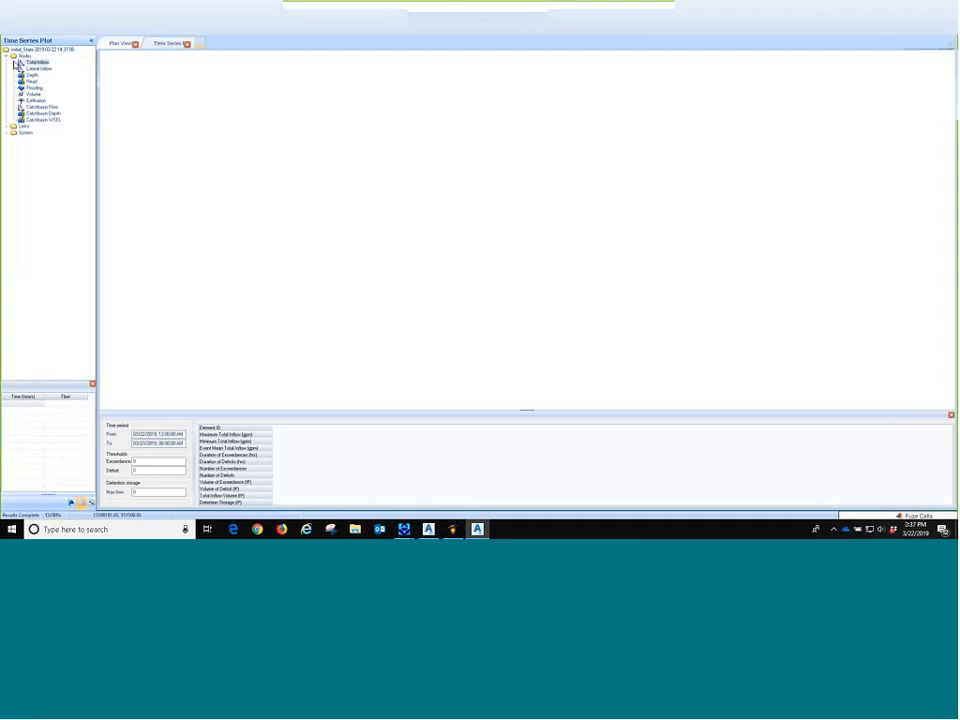
left_click(14, 64)
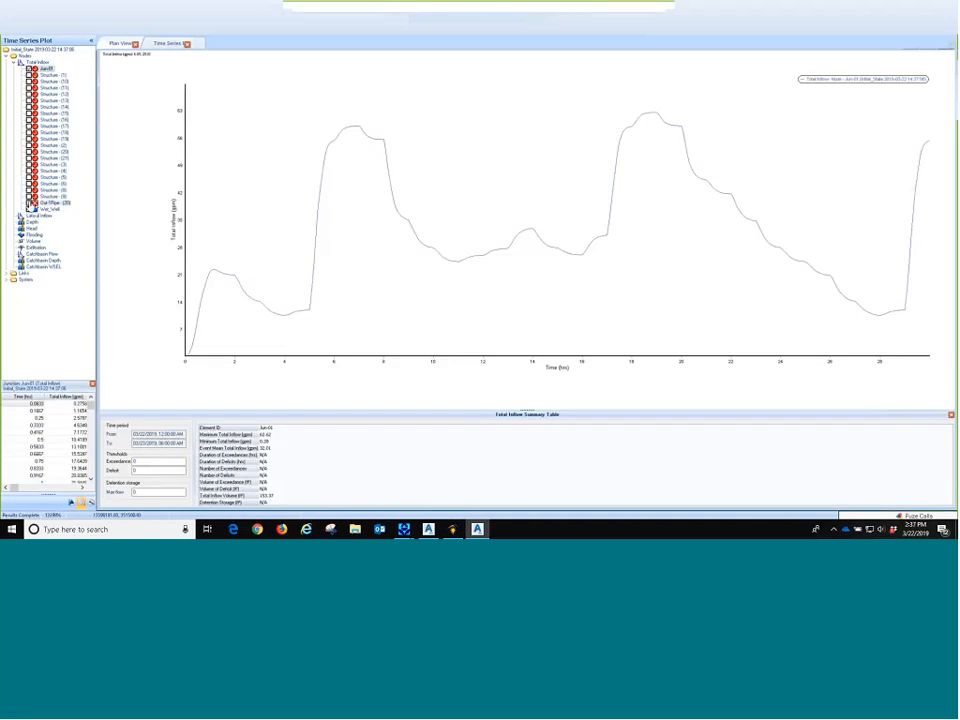
left_click(30, 203)
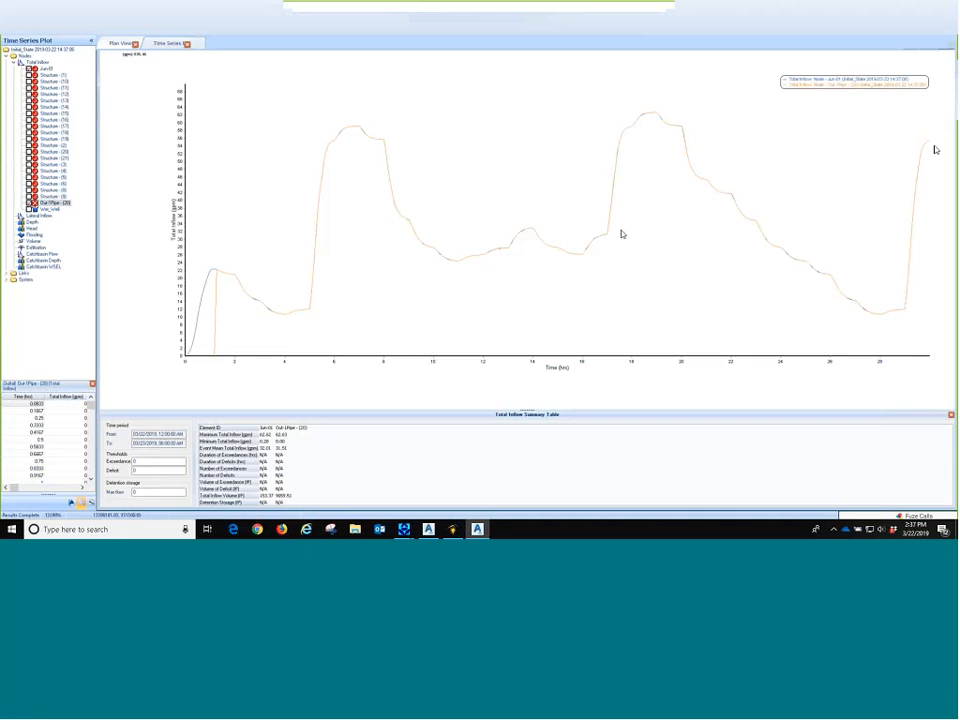
left_click(120, 43)
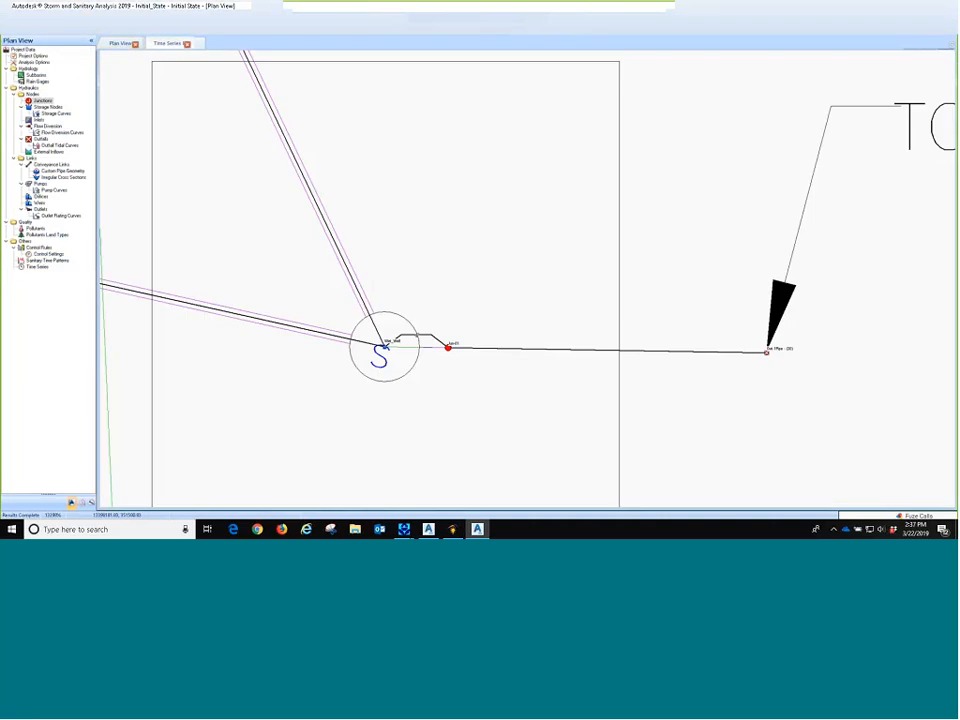
scroll(452, 342, "down", 1)
mouse_move(455, 340)
left_mouse_down()
mouse_move(413, 278)
mouse_move(411, 318)
left_mouse_up()
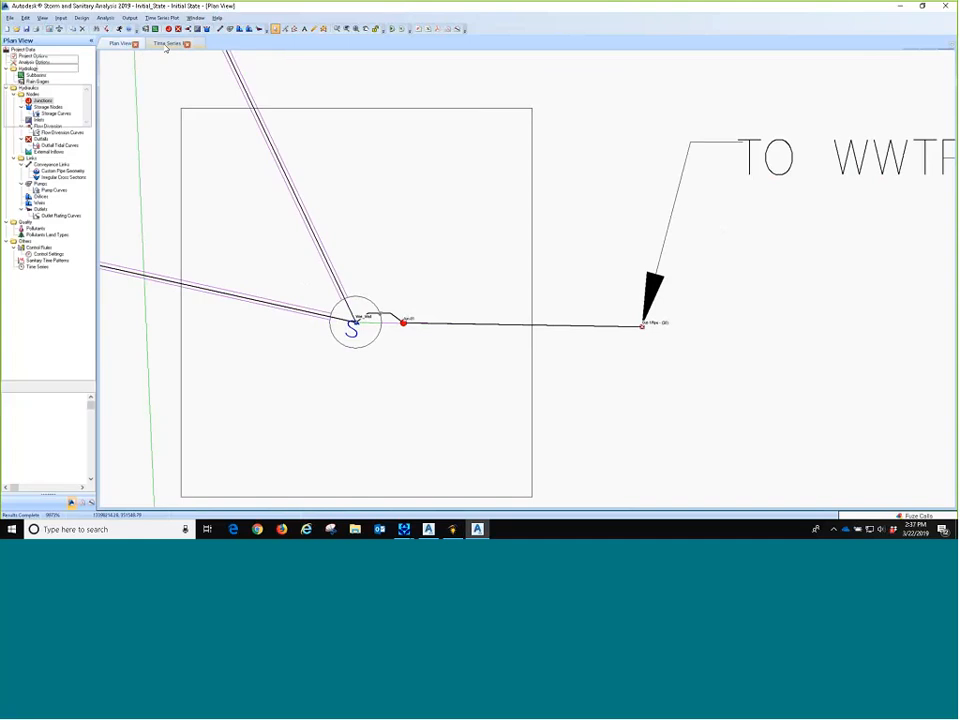
left_click(167, 44)
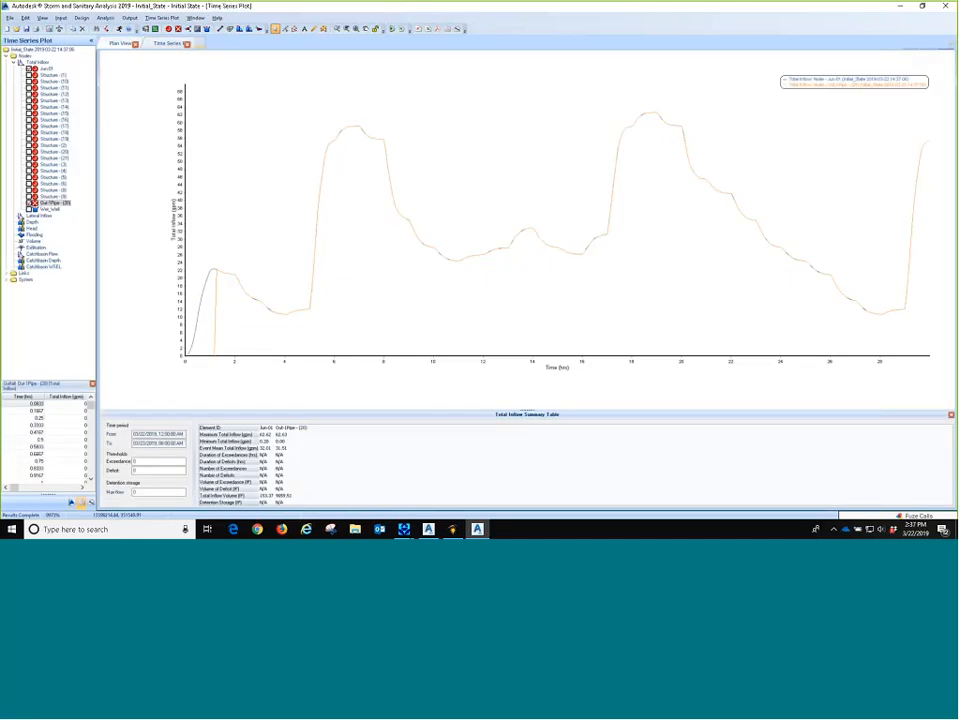
left_click(29, 69)
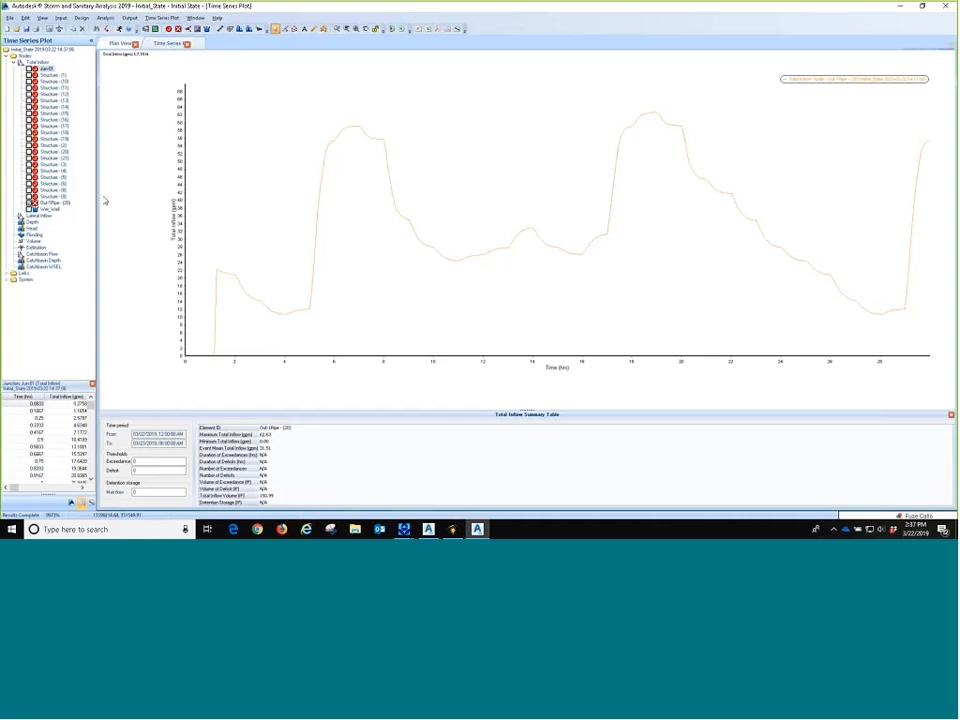
left_click(29, 203)
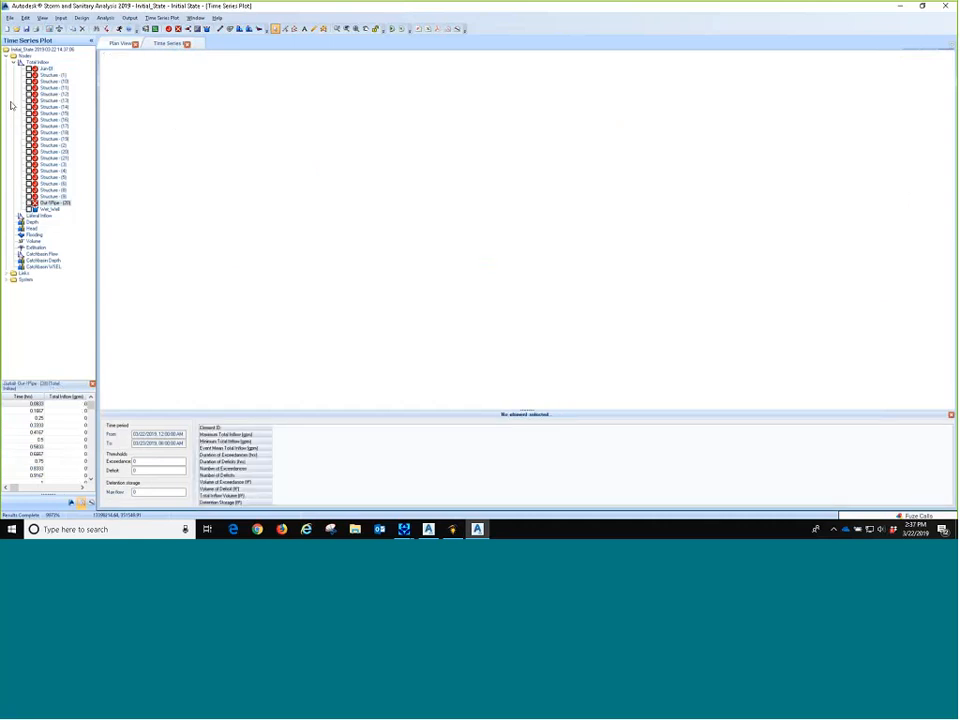
left_click(14, 62)
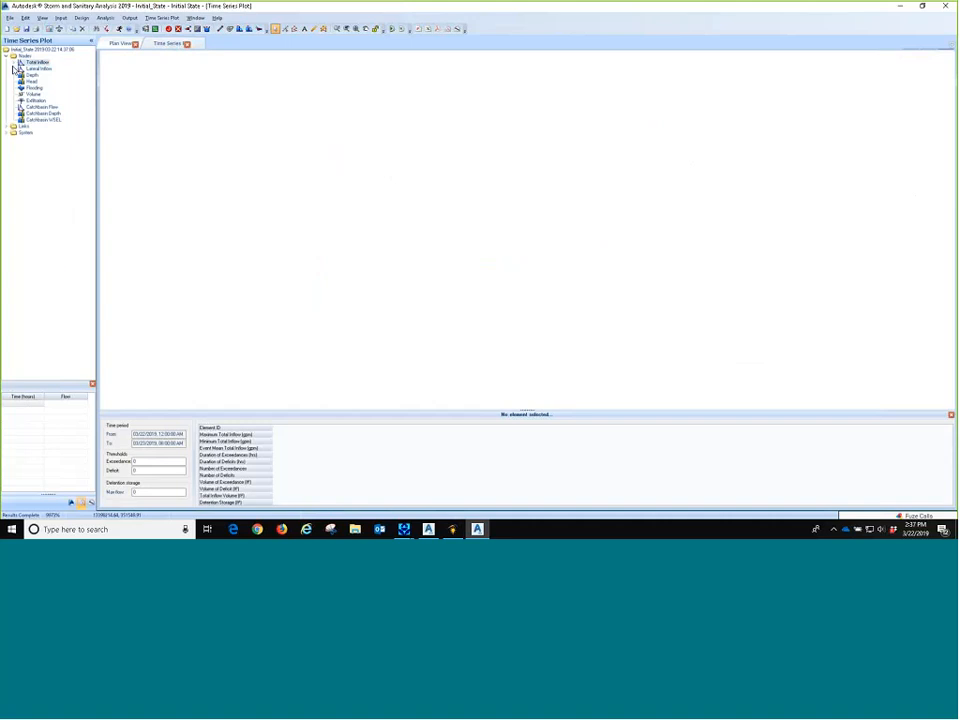
Plot the flow over time through the pump link Pipe - (20), read its peak, and clear the plot
left_click(10, 127)
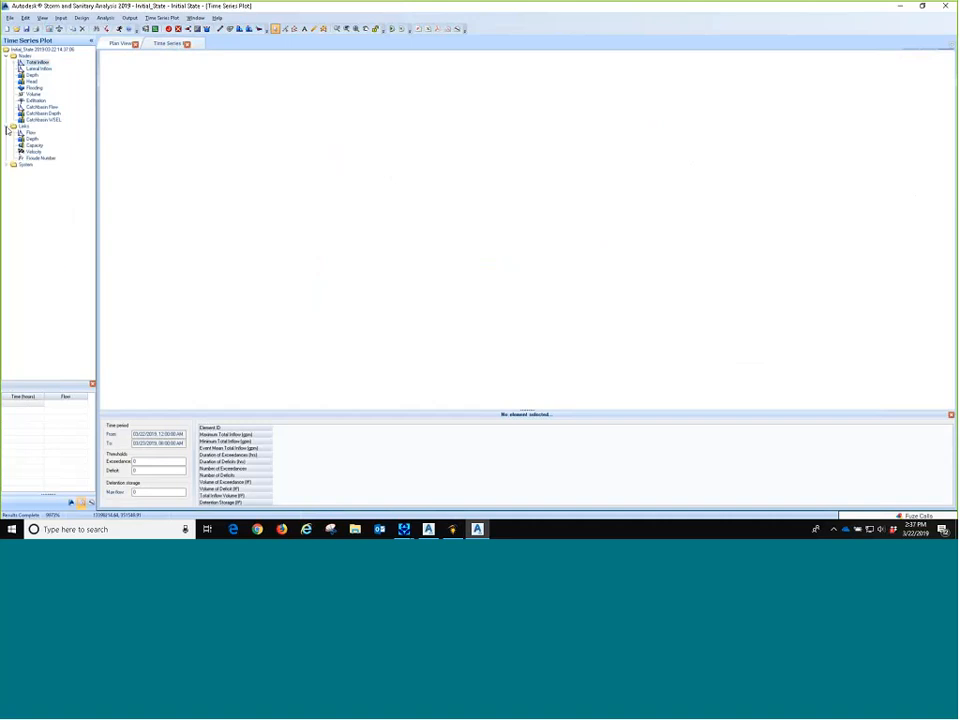
left_click(14, 133)
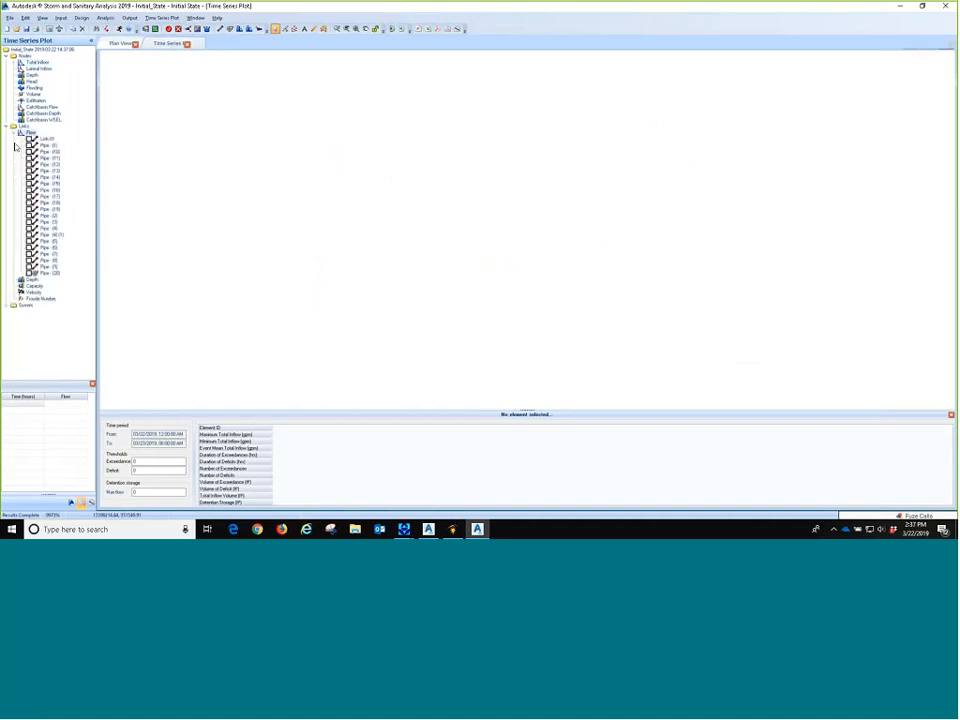
left_click(31, 272)
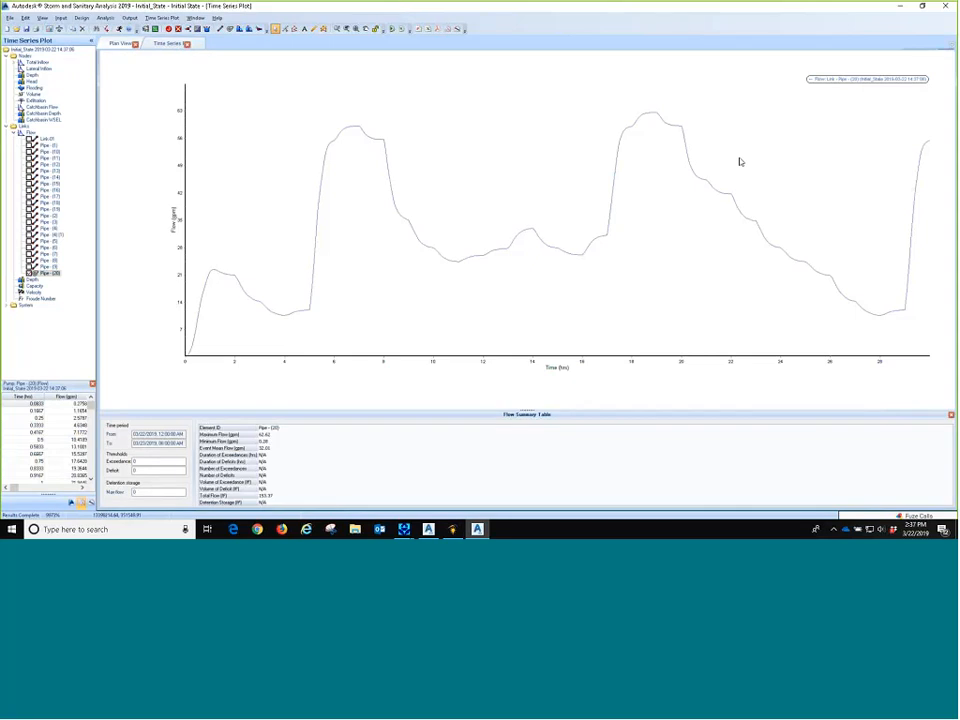
left_click(651, 117)
mouse_move(654, 109)
left_click(29, 273)
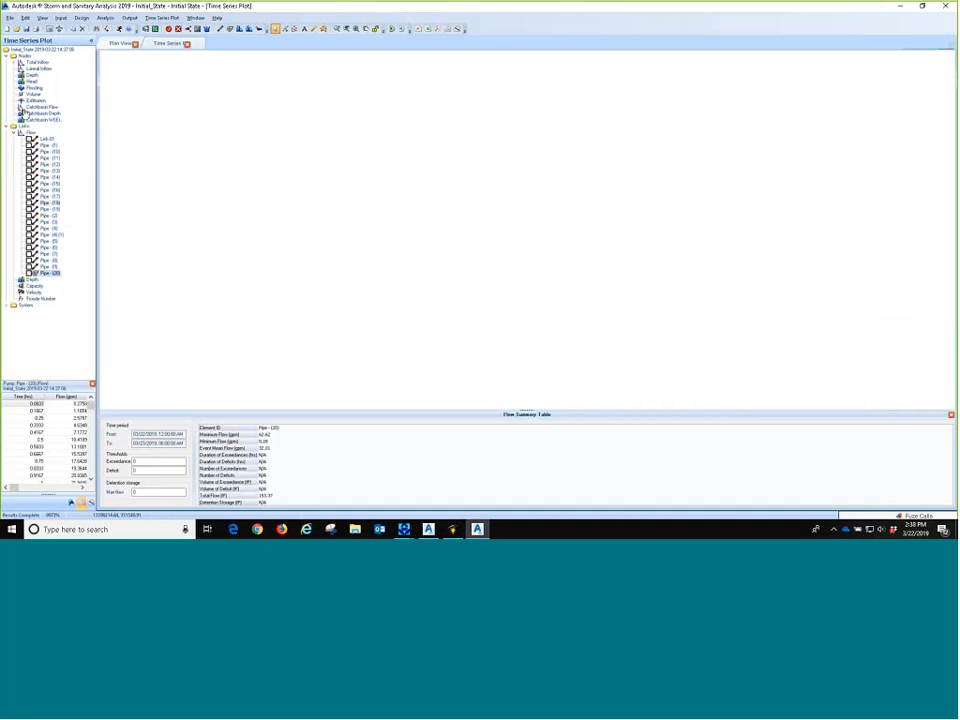
Plot the head over time at Wet_Well, Jun-01 and the outfall in one graph
left_click(14, 82)
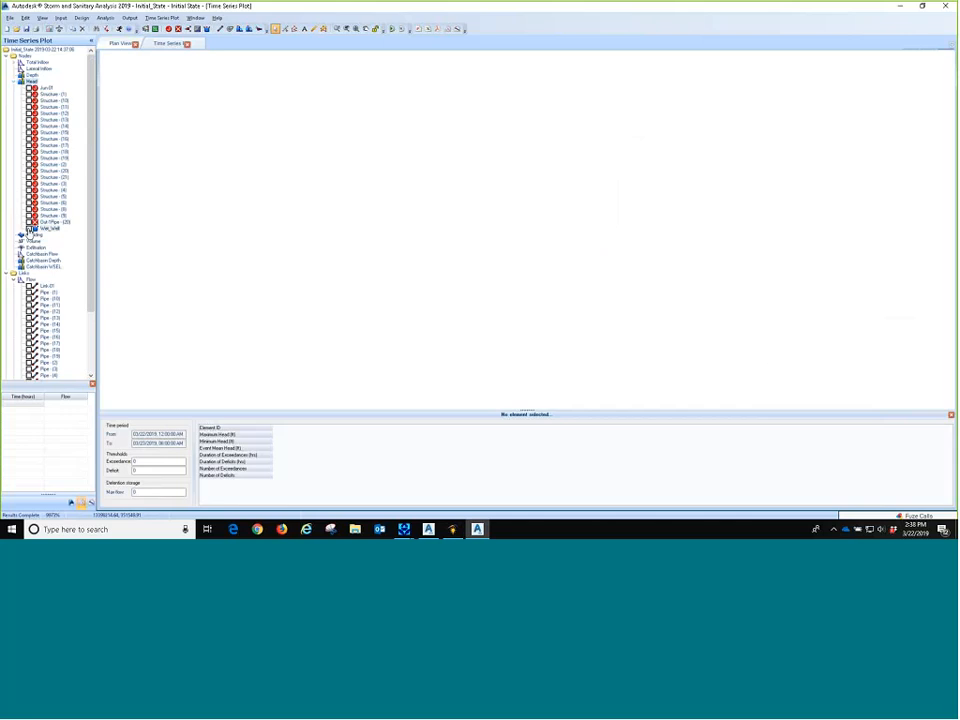
left_click(30, 229)
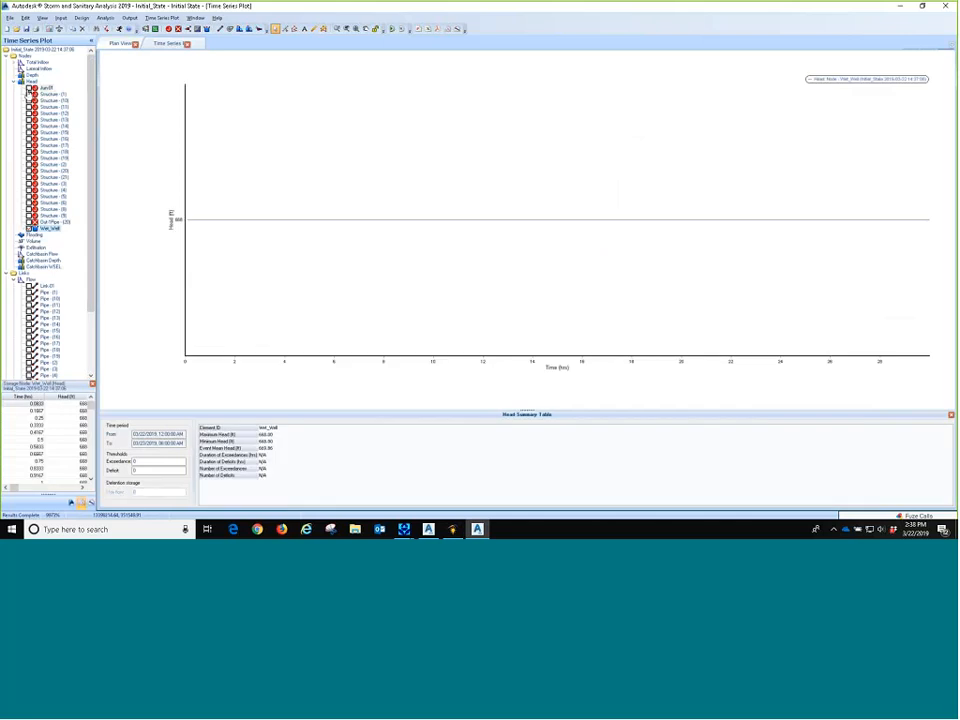
left_click(30, 88)
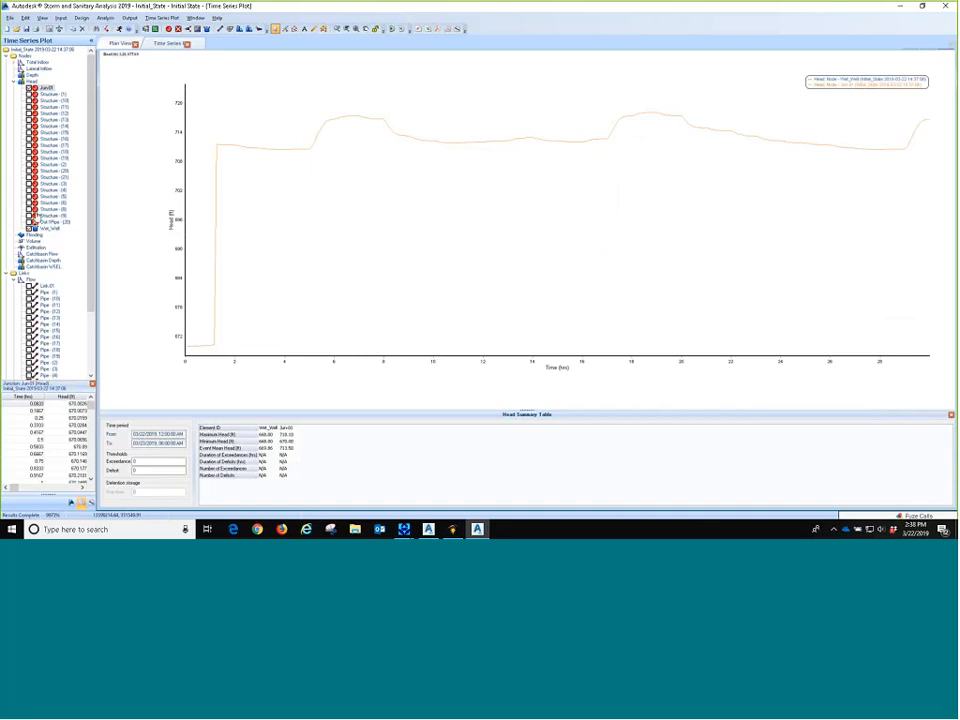
left_click(32, 230)
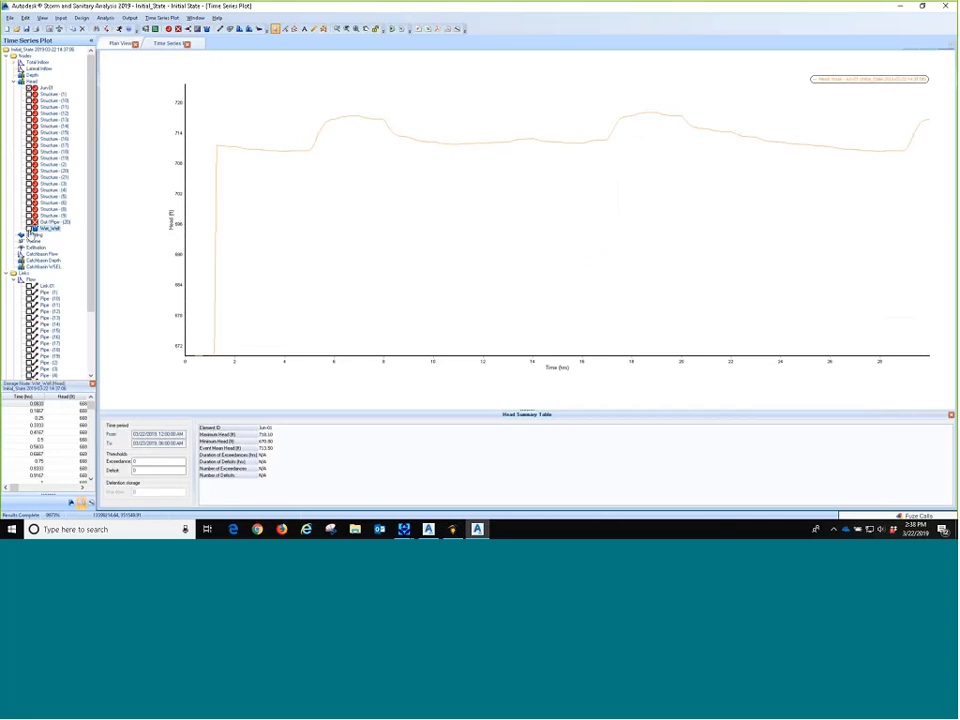
left_click(30, 222)
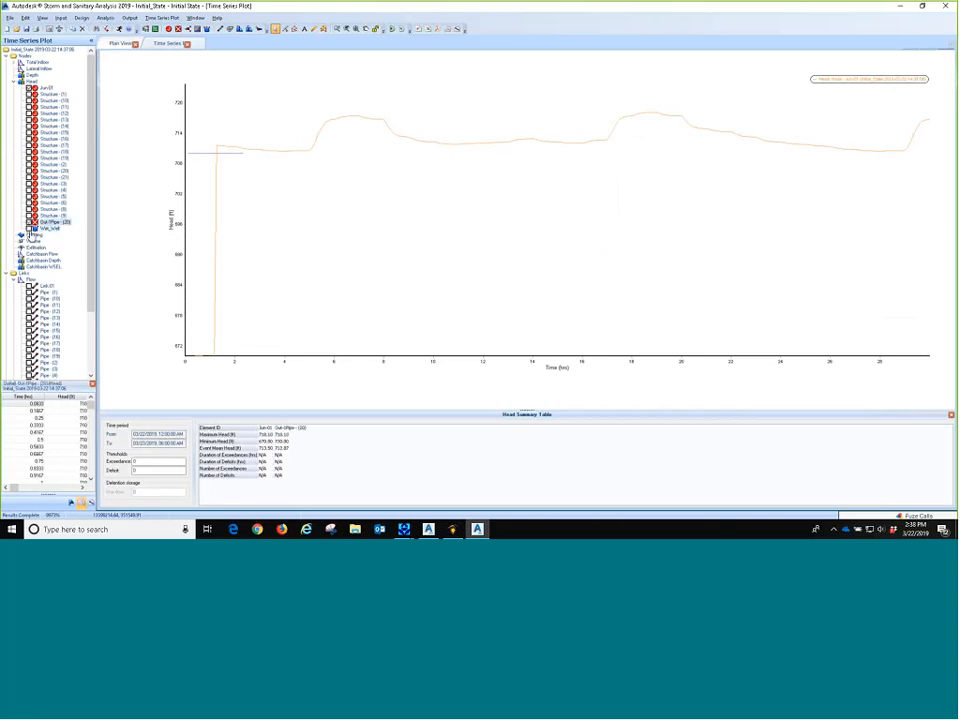
left_click(32, 229)
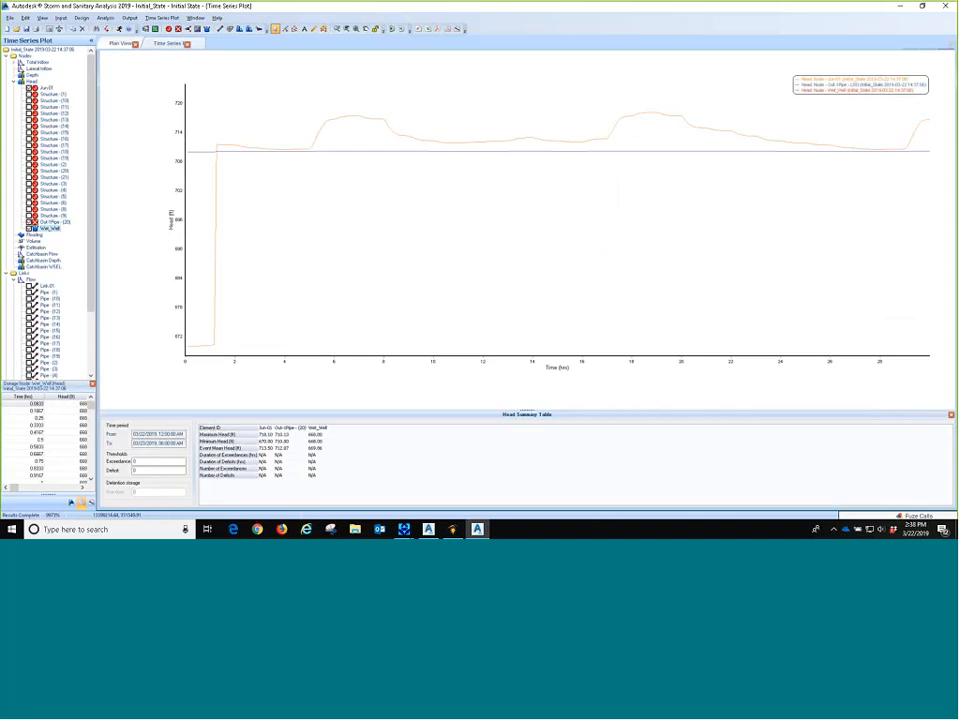
Examine the head curves over the full simulation period and read the peak head at Jun-01
scroll(375, 275, "down", 3)
scroll(375, 275, "up", 2)
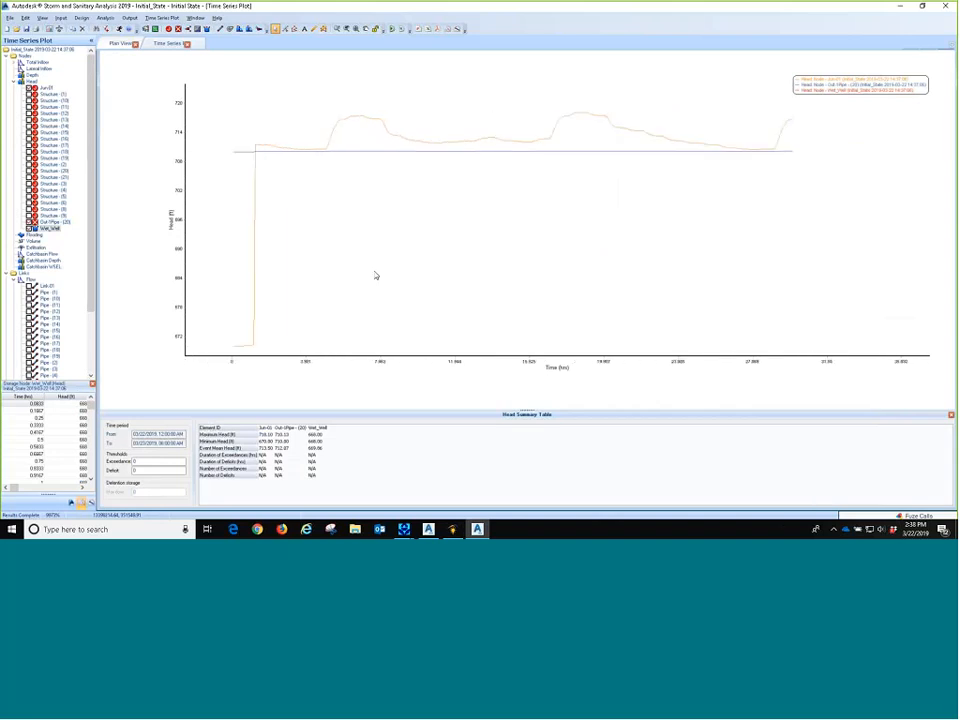
scroll(373, 275, "up", 1)
scroll(309, 282, "up", 1)
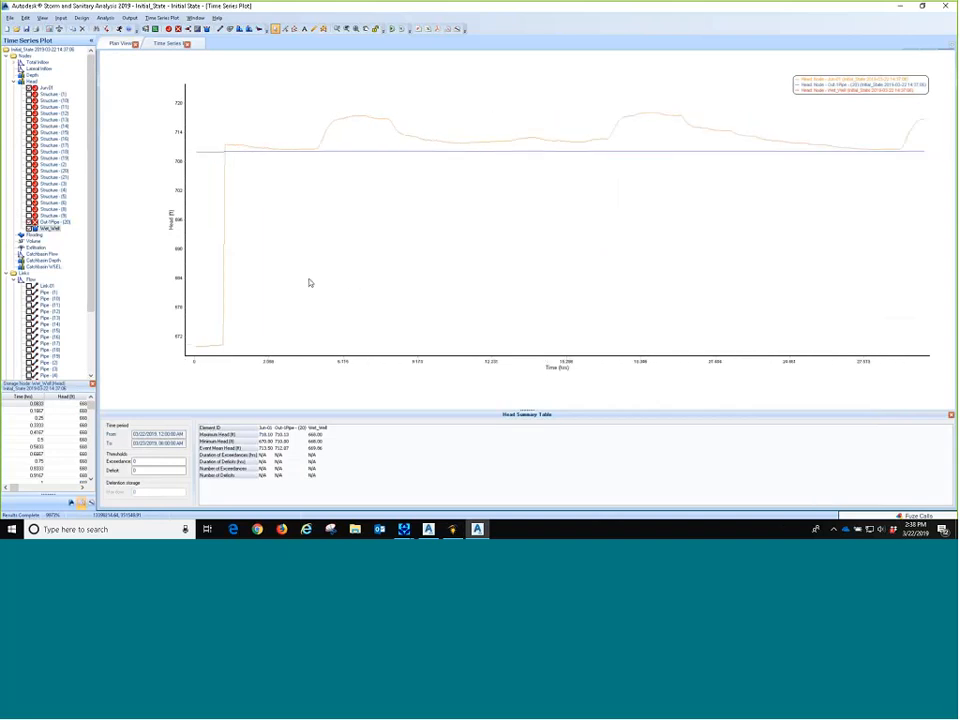
left_click_drag(309, 281, 304, 283)
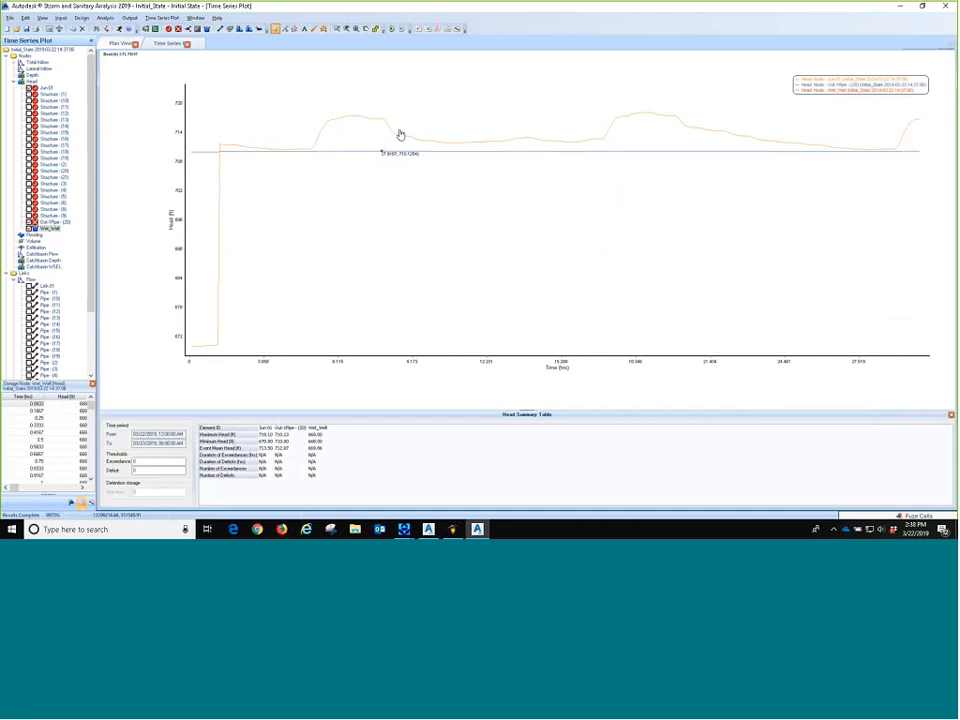
left_click(648, 116)
Switch the pump between Wet_Well and Jun-01 to pump curve mode in the plan view
left_click(119, 44)
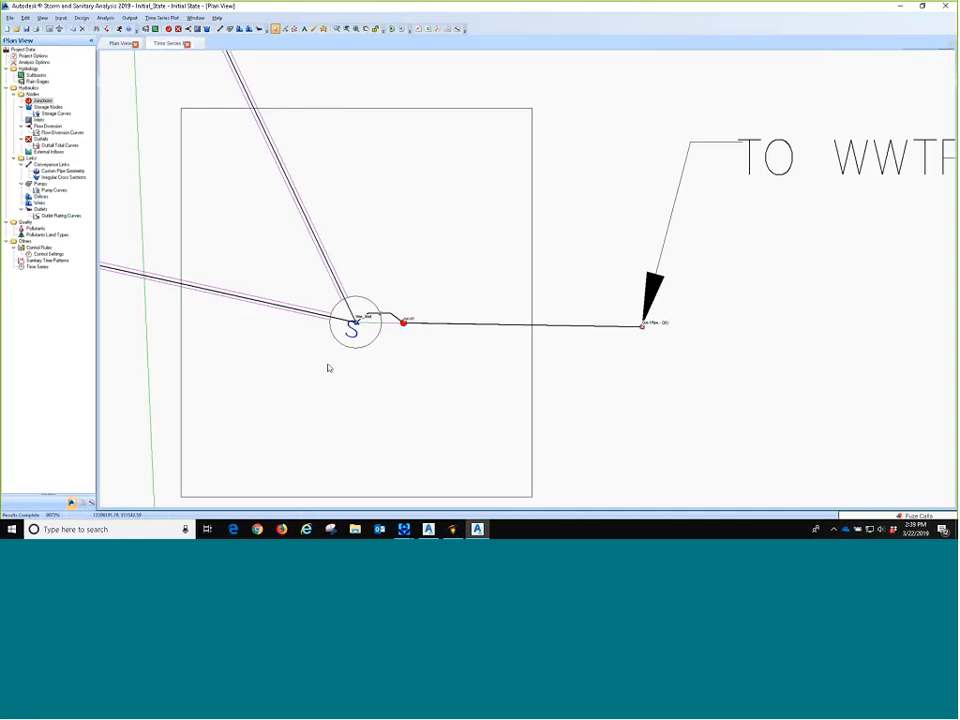
double_click(380, 318)
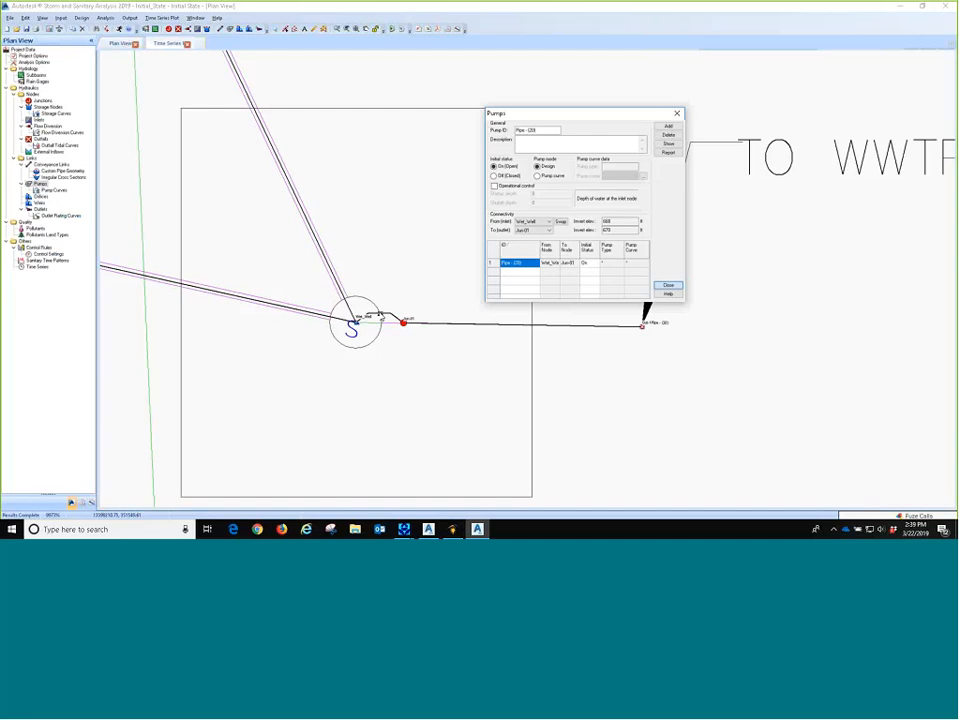
left_click_drag(585, 114, 397, 100)
left_click(350, 162)
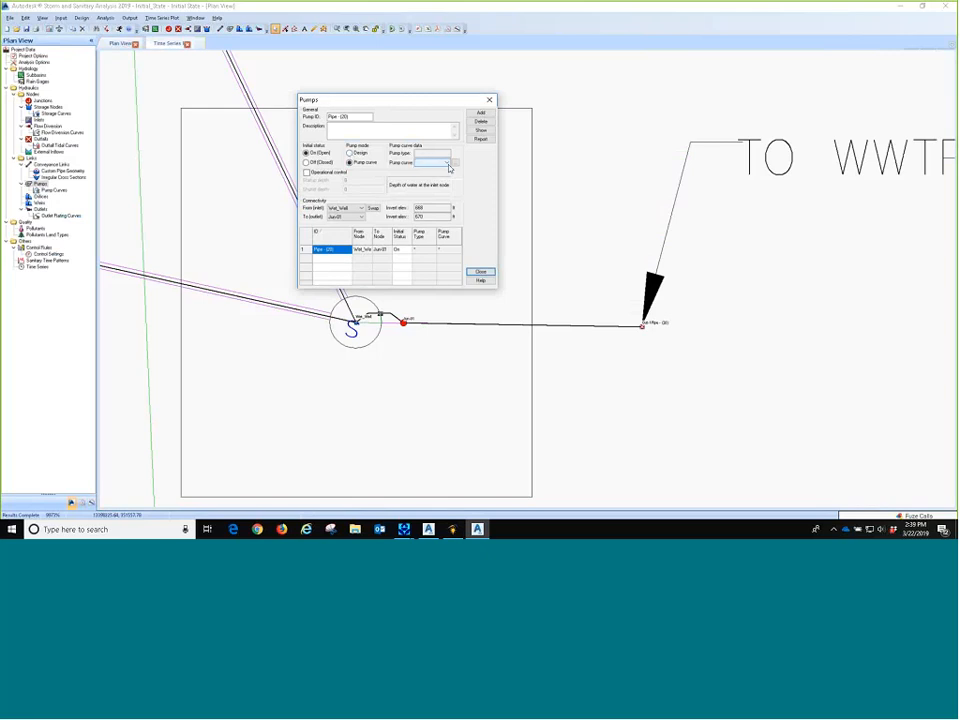
Add a new pump curve for the pump and set its pump type to TYPE2
left_click(456, 165)
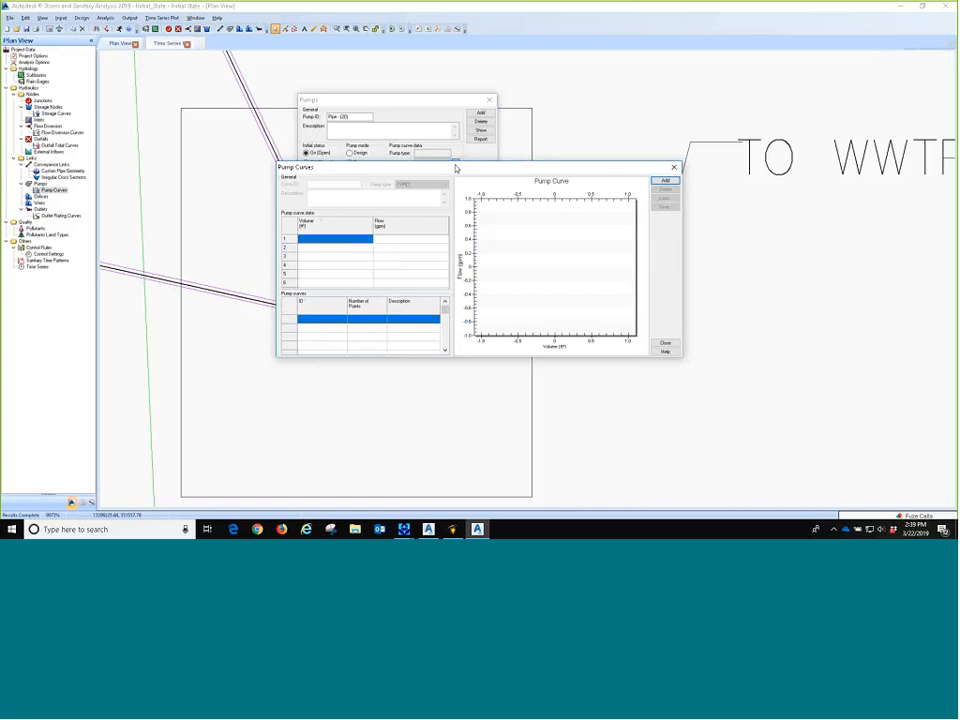
left_click(665, 181)
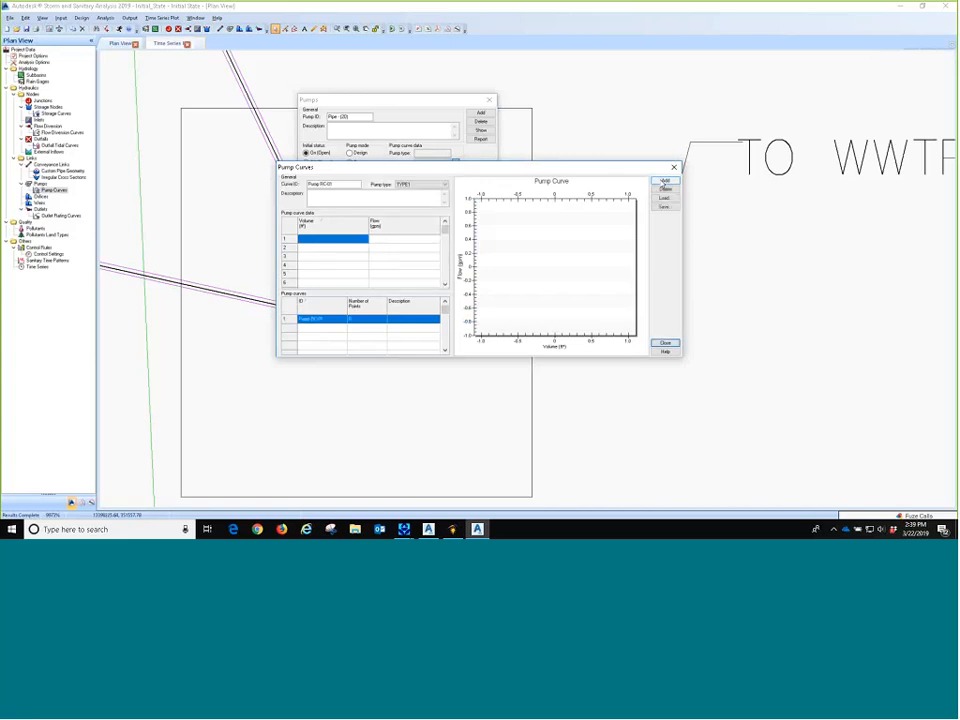
left_click(443, 184)
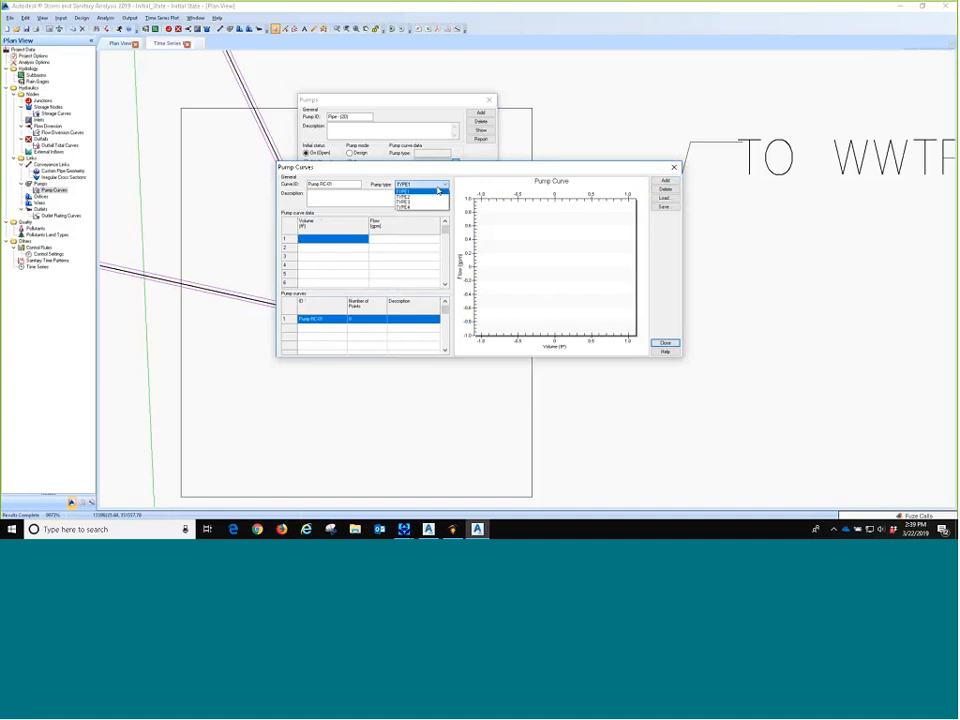
left_click(405, 196)
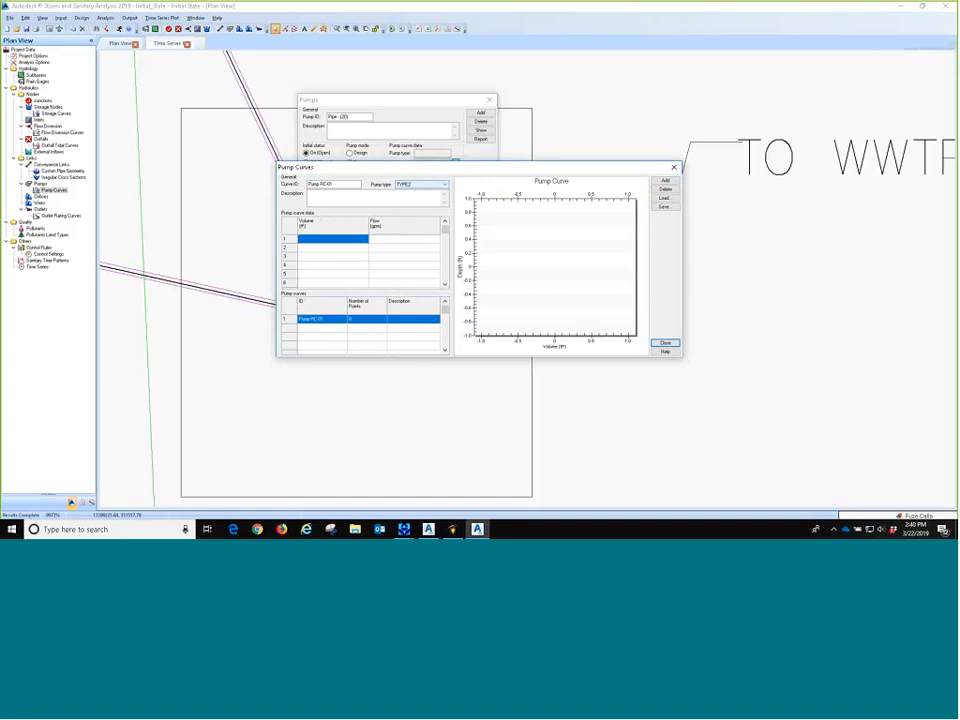
Try TYPE1 as the pump type of the new pump curve, and return it to TYPE2
left_click(412, 185)
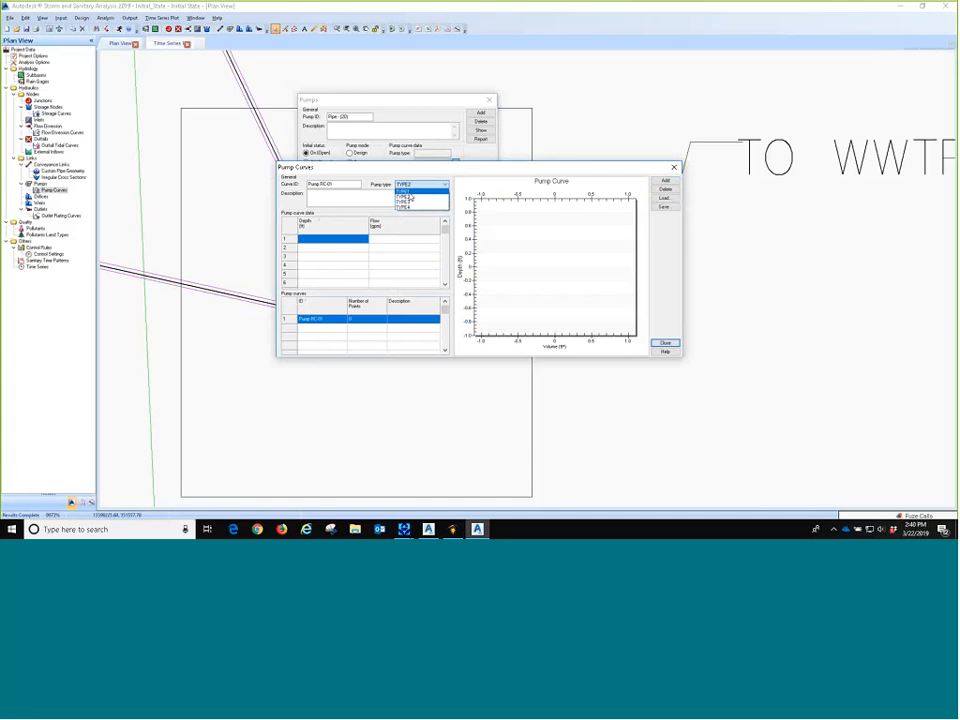
left_click(410, 191)
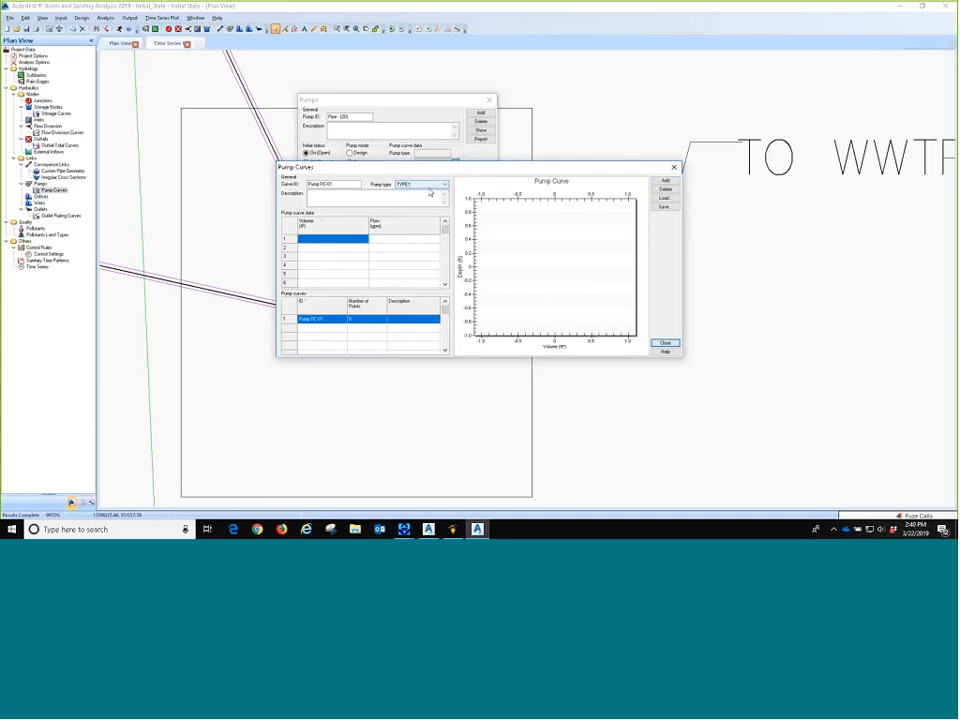
left_click(425, 186)
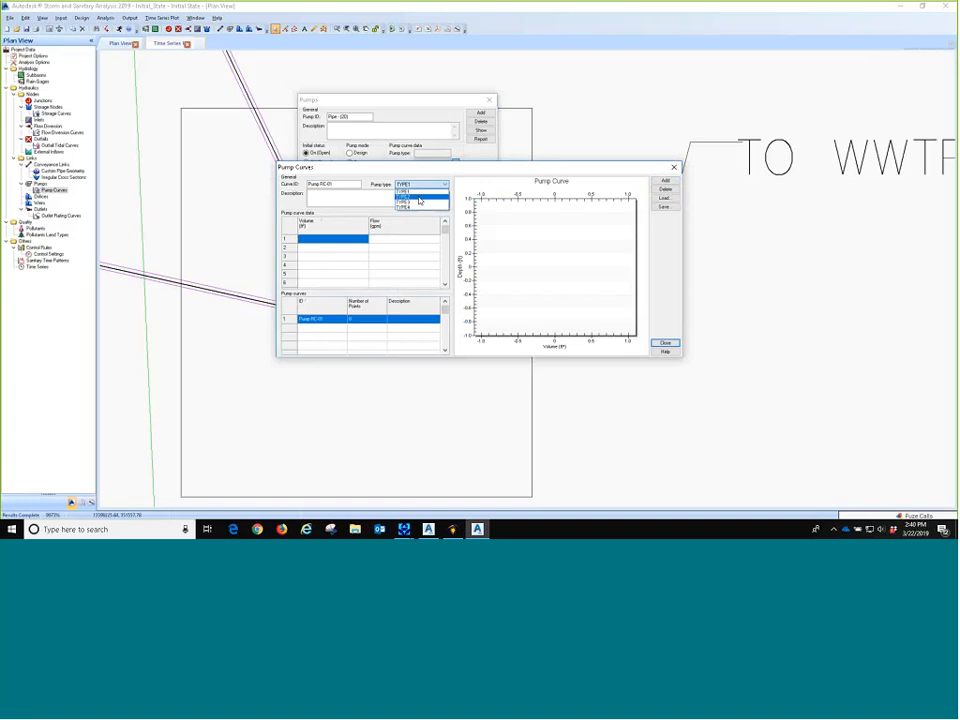
left_click(418, 198)
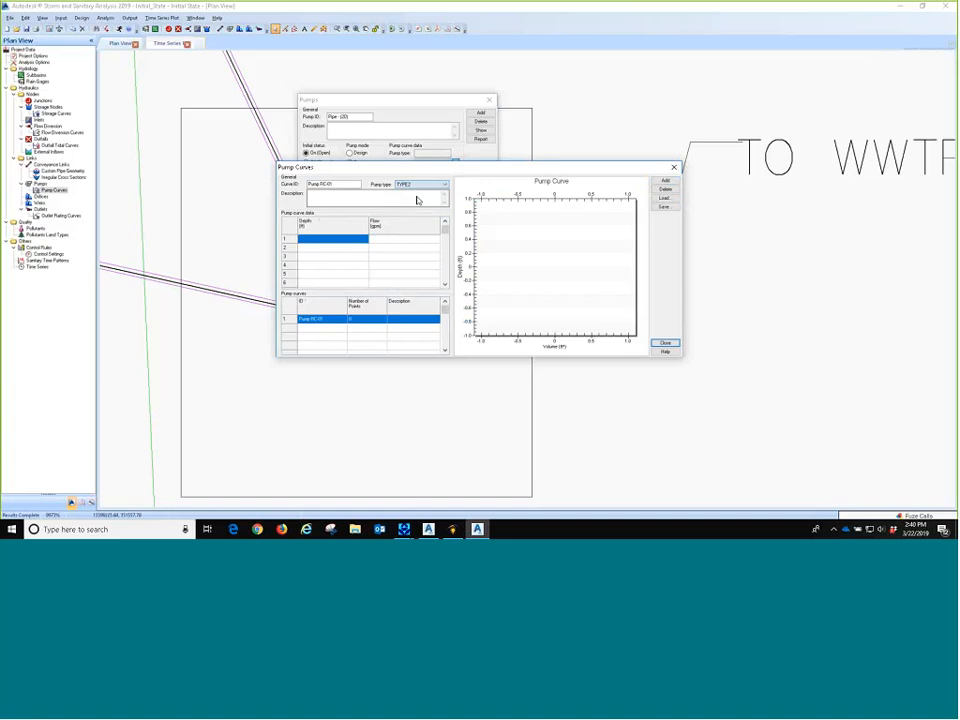
Fill in the pump curve with a flow of 80 gpm at depths of 0 and 10 ft, and finish the curve
left_click(343, 244)
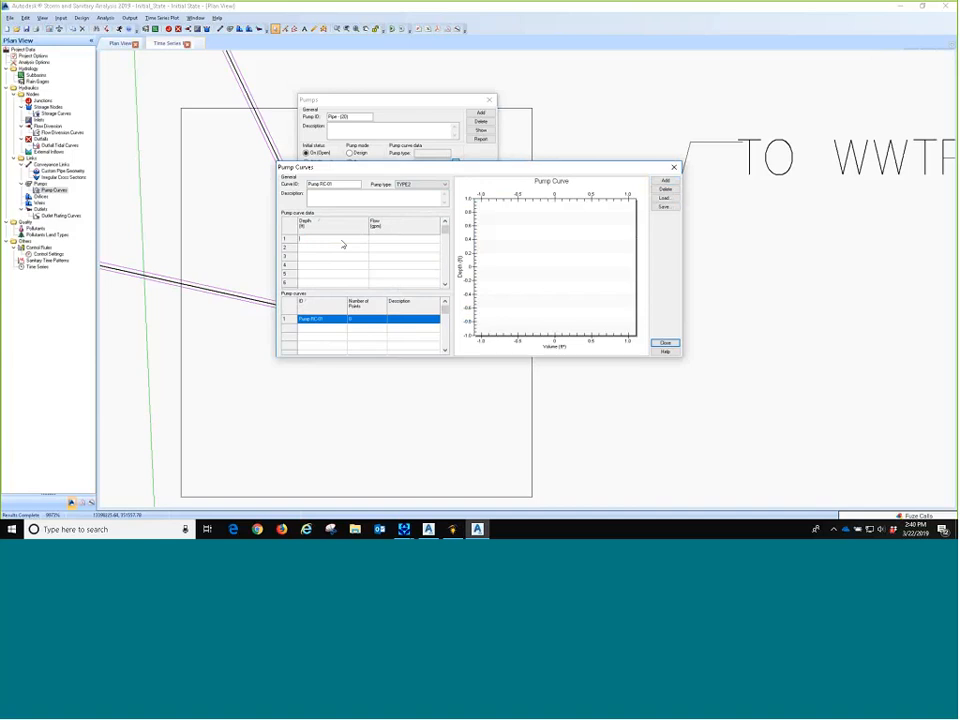
type("0")
left_click(403, 240)
left_click(400, 240)
left_click(349, 252)
type("10")
left_click(408, 254)
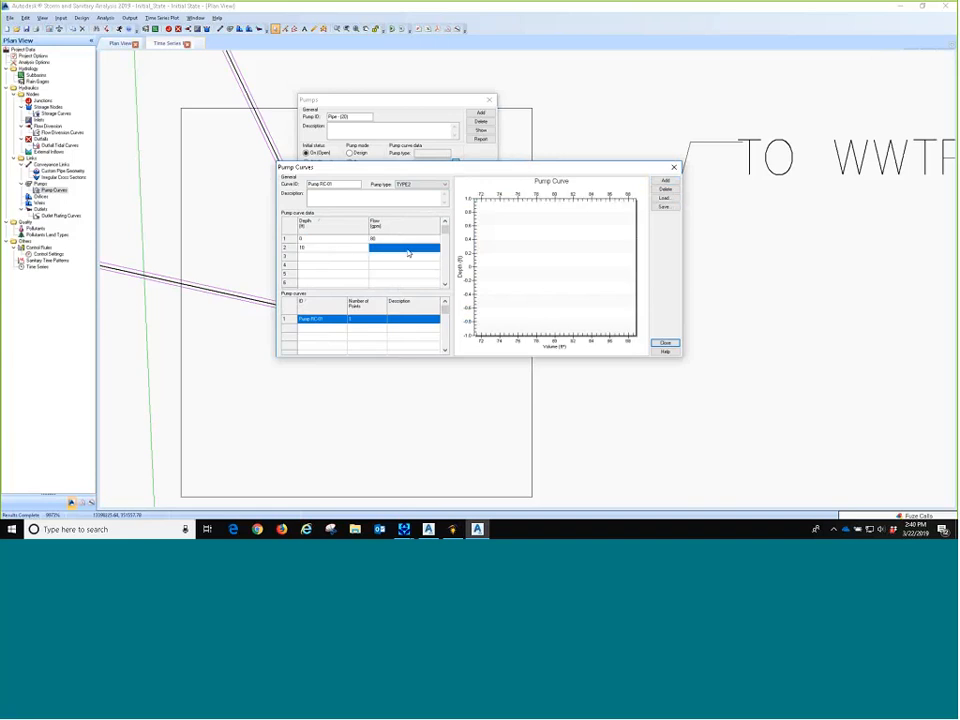
type("80")
left_click(394, 259)
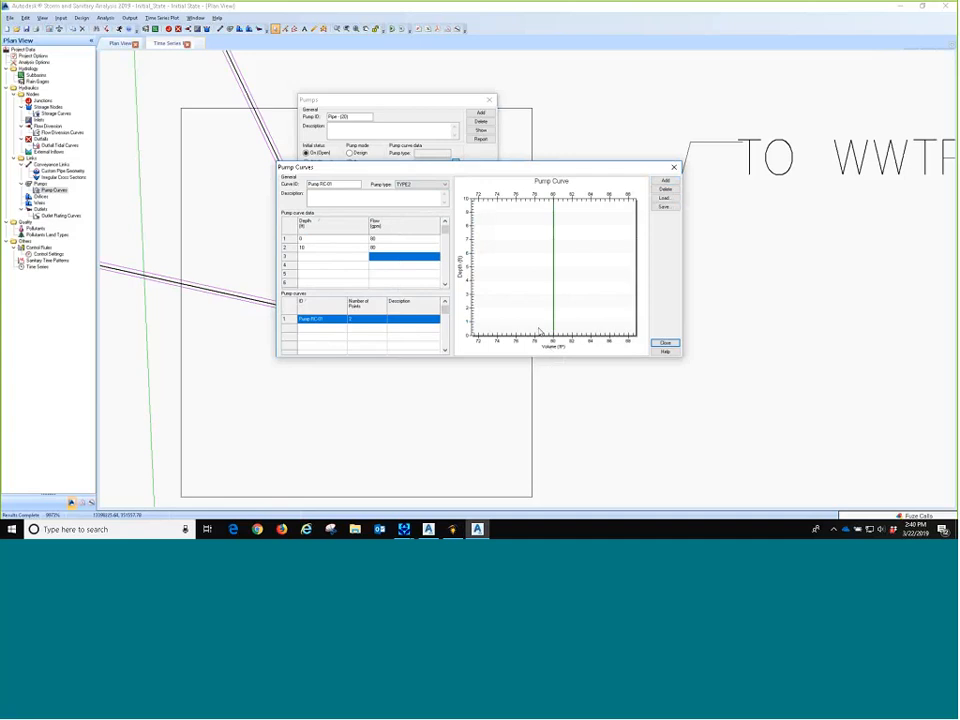
left_click(664, 343)
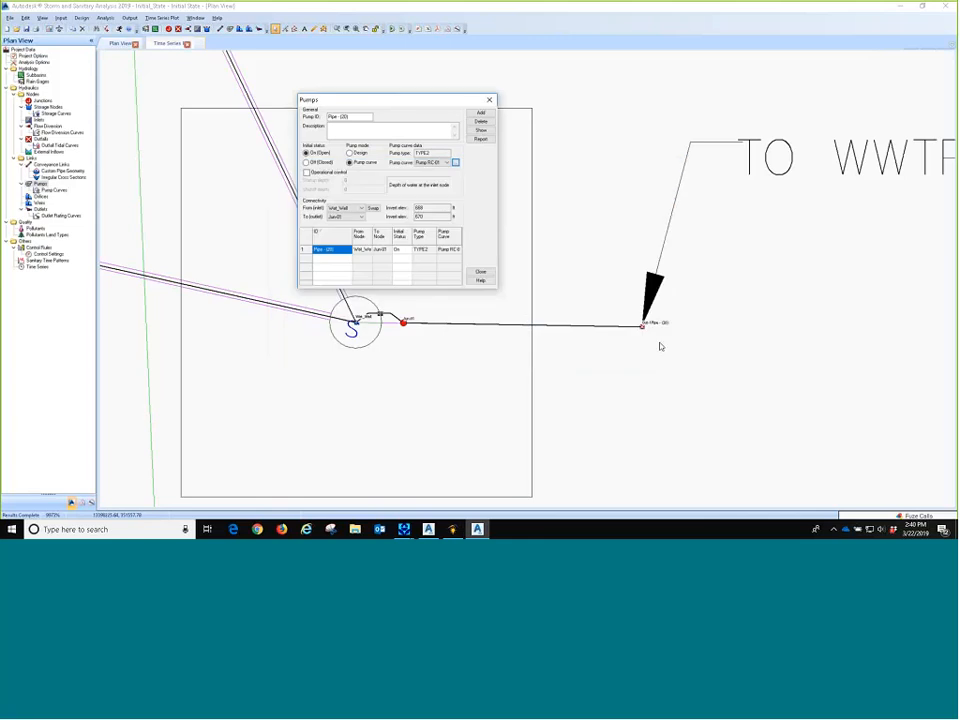
Enable operational control for the pump and enter its startup and shutoff depths
left_click(307, 173)
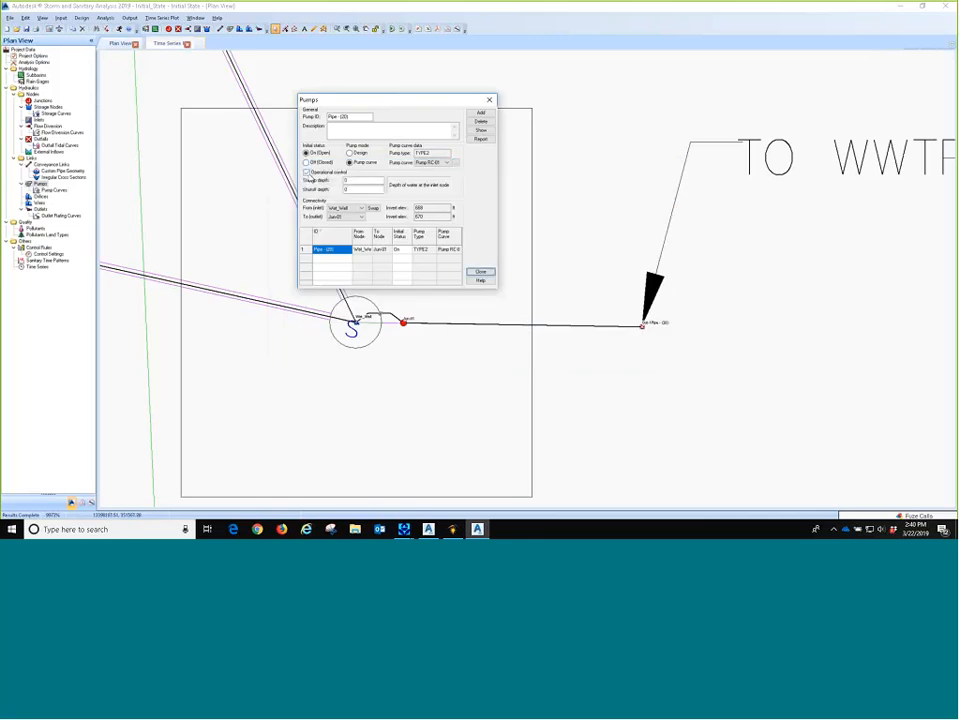
left_click(357, 181)
key("Tab")
key("shift+Tab")
key("Tab")
left_click(364, 181)
left_click(355, 189)
left_click(480, 272)
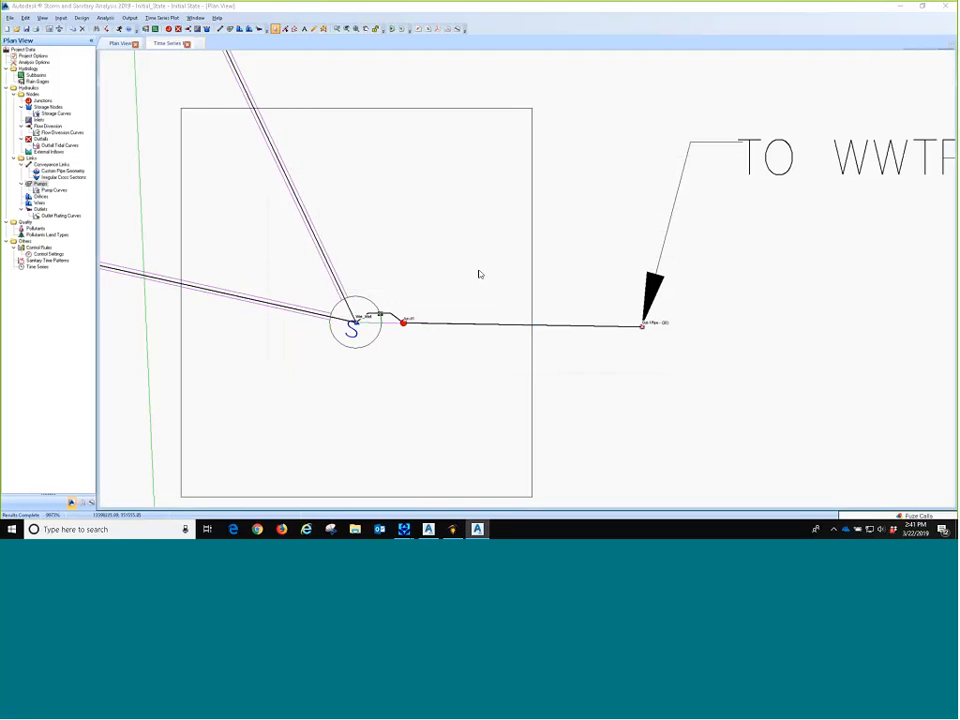
Run the analysis again with the pump curve and operational control in place
left_click(120, 30)
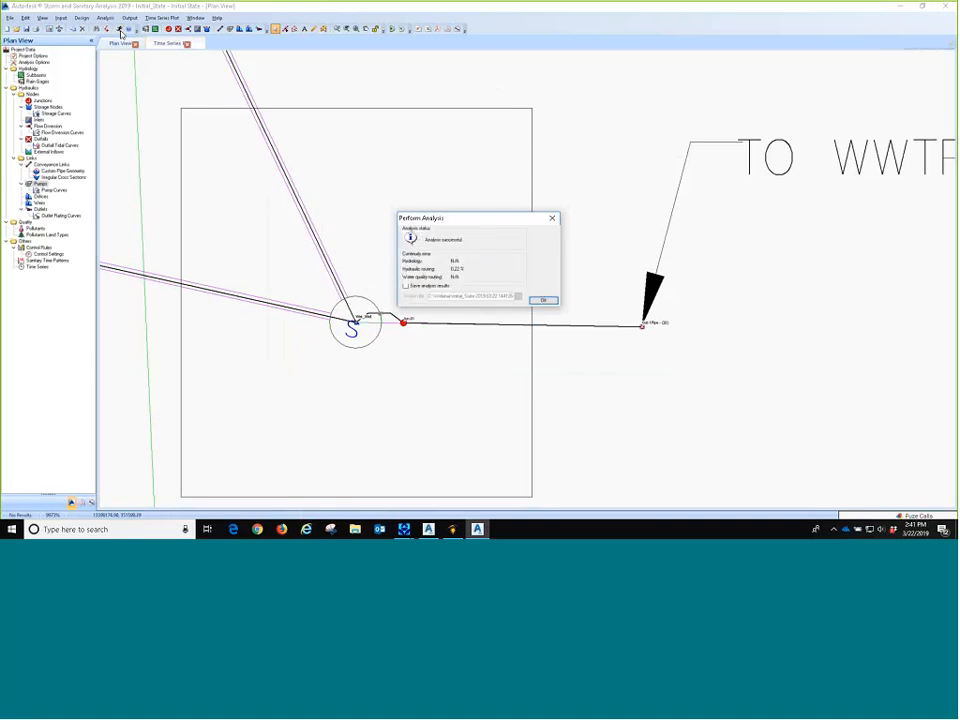
left_click(543, 300)
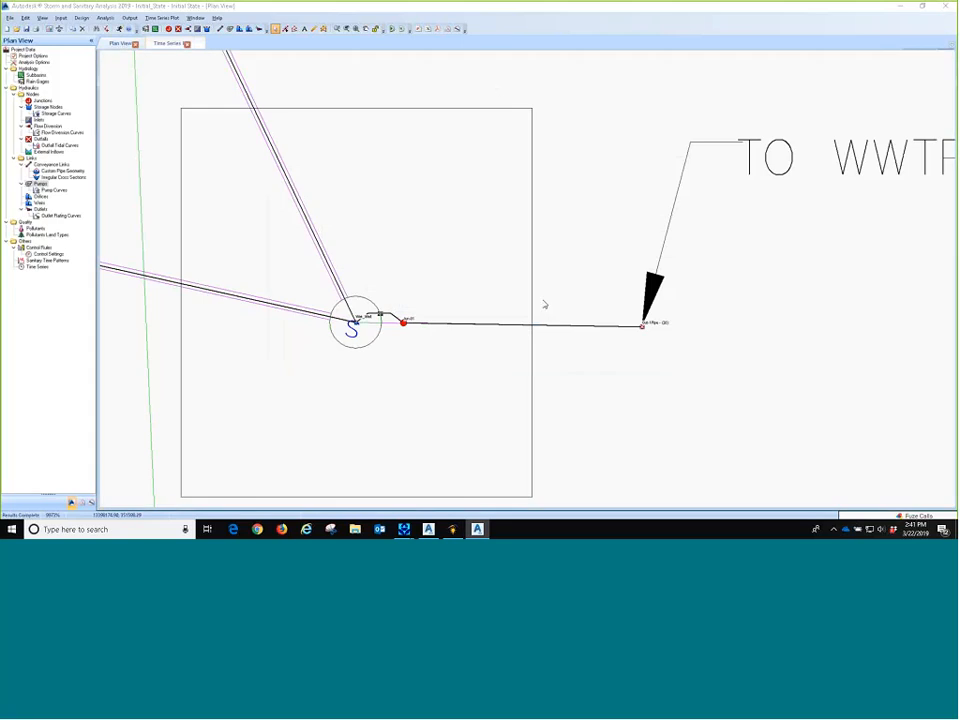
left_click_drag(556, 284, 540, 238)
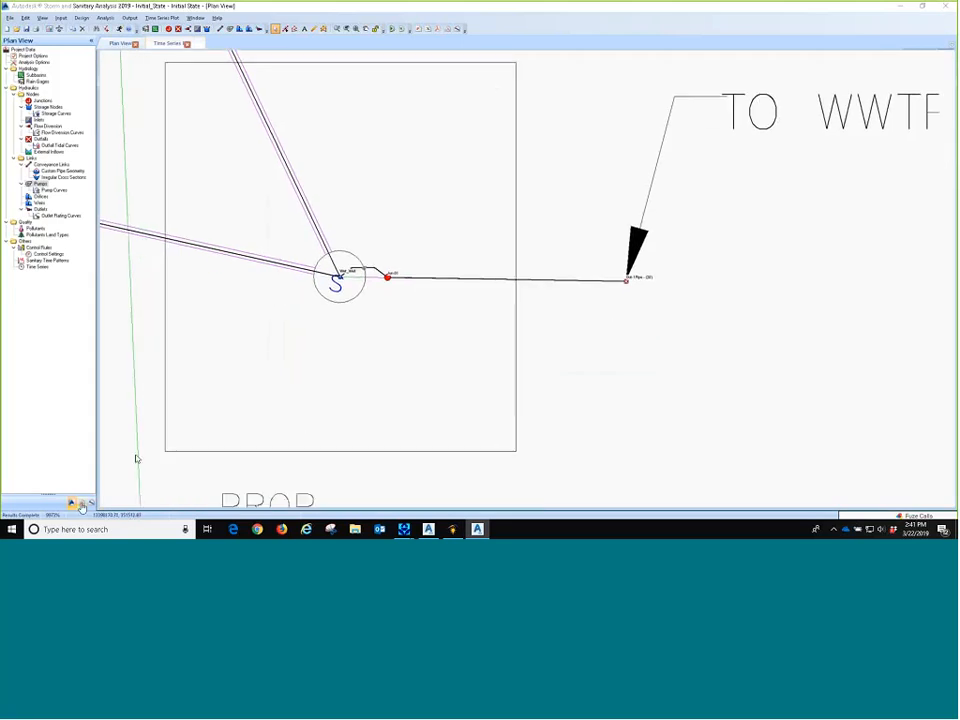
Plot the head over time at Jun-01 and the outfall from the new results, and inspect the plateau and peak heads
left_click(171, 44)
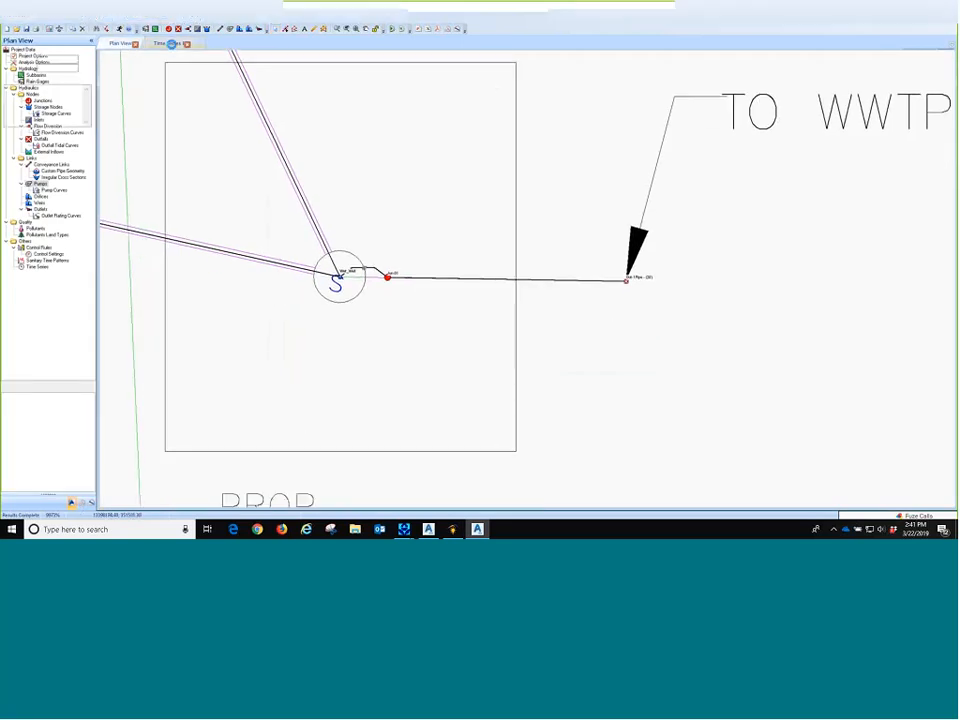
left_click(7, 56)
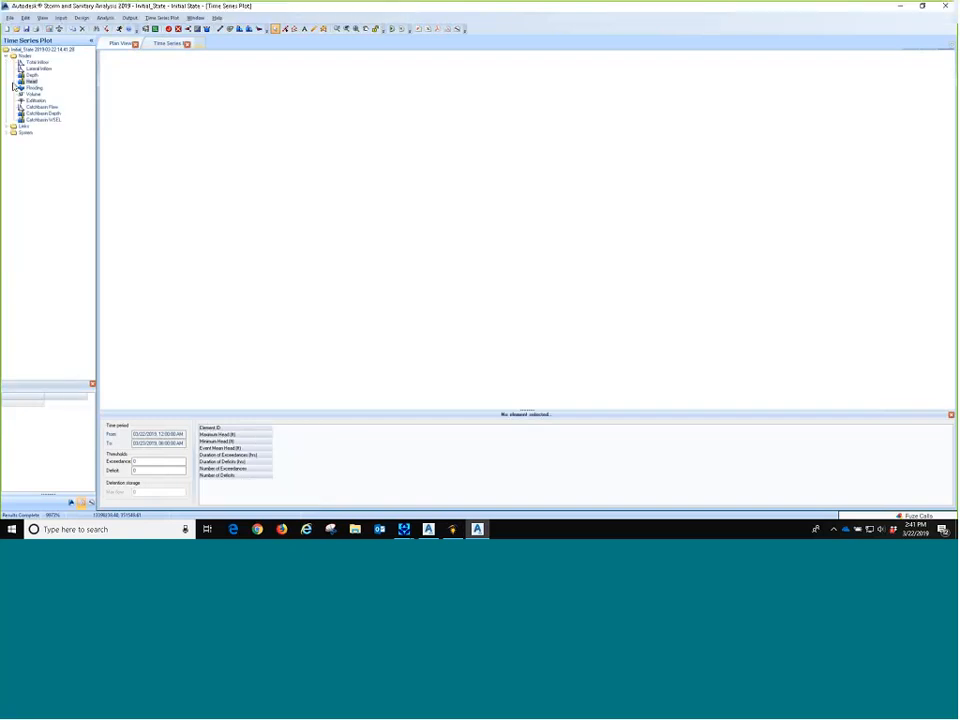
left_click(13, 82)
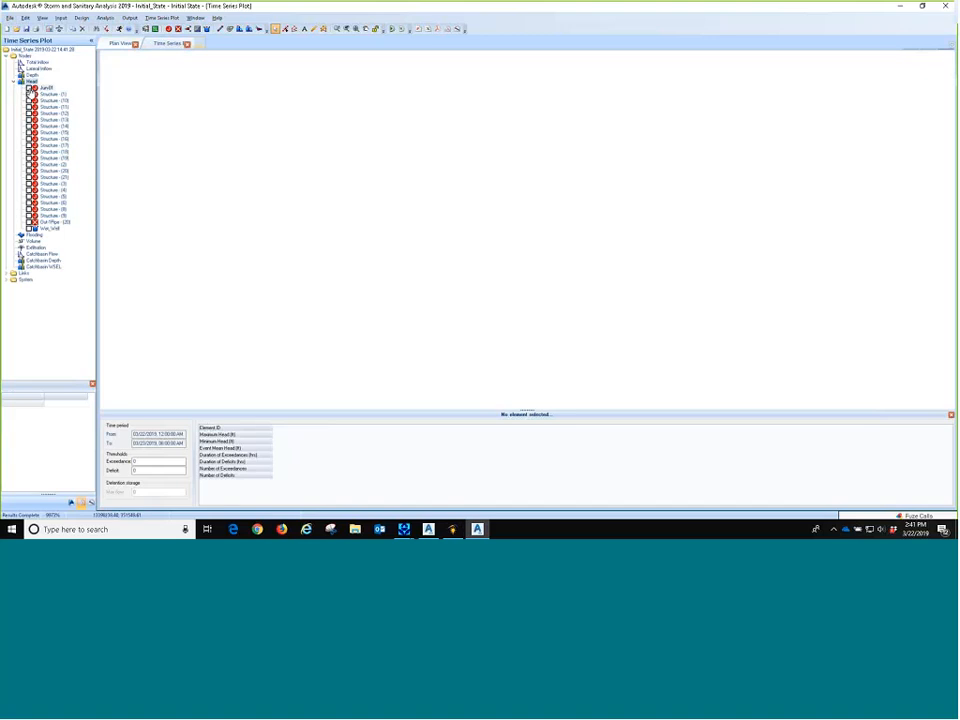
left_click(28, 88)
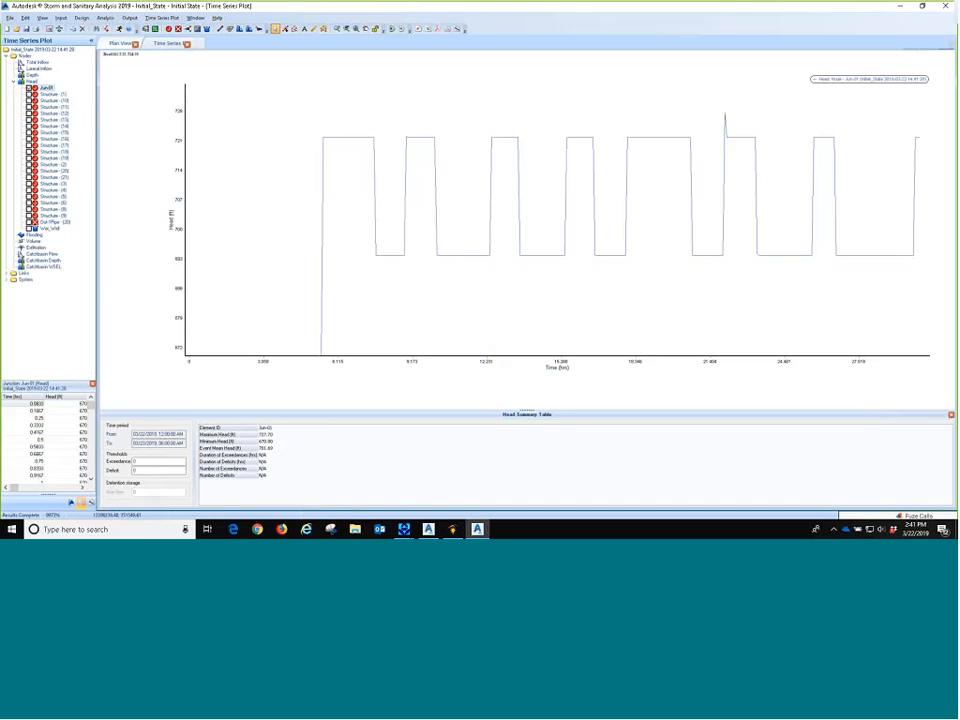
left_click(29, 223)
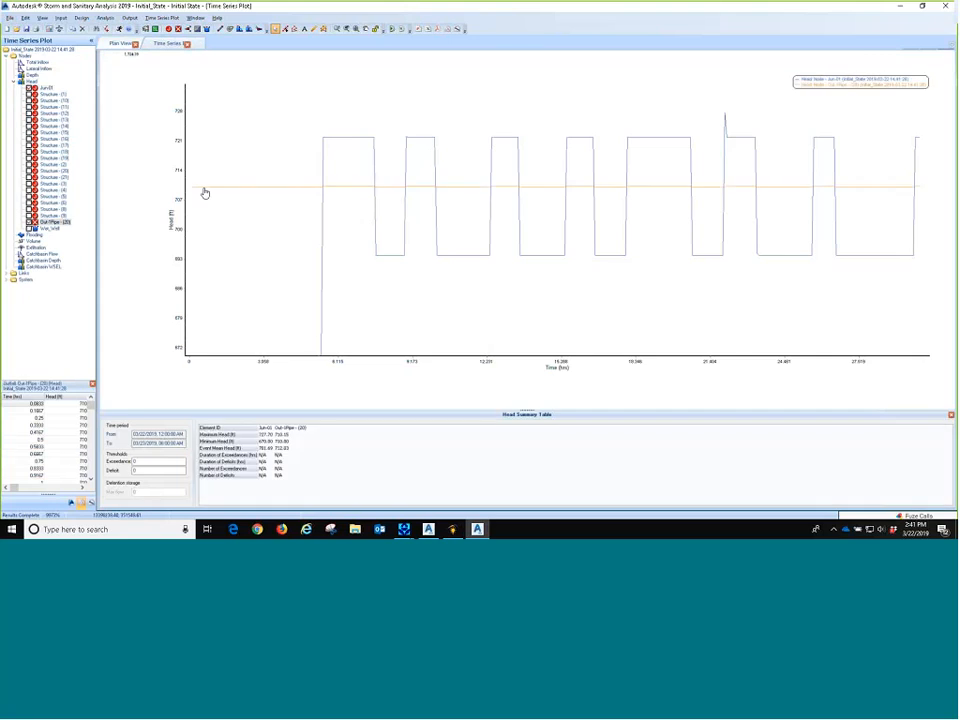
mouse_move(252, 193)
left_click(354, 138)
left_click(725, 115)
Return to the lift station in the plan view and look through the available output reports
left_click(118, 43)
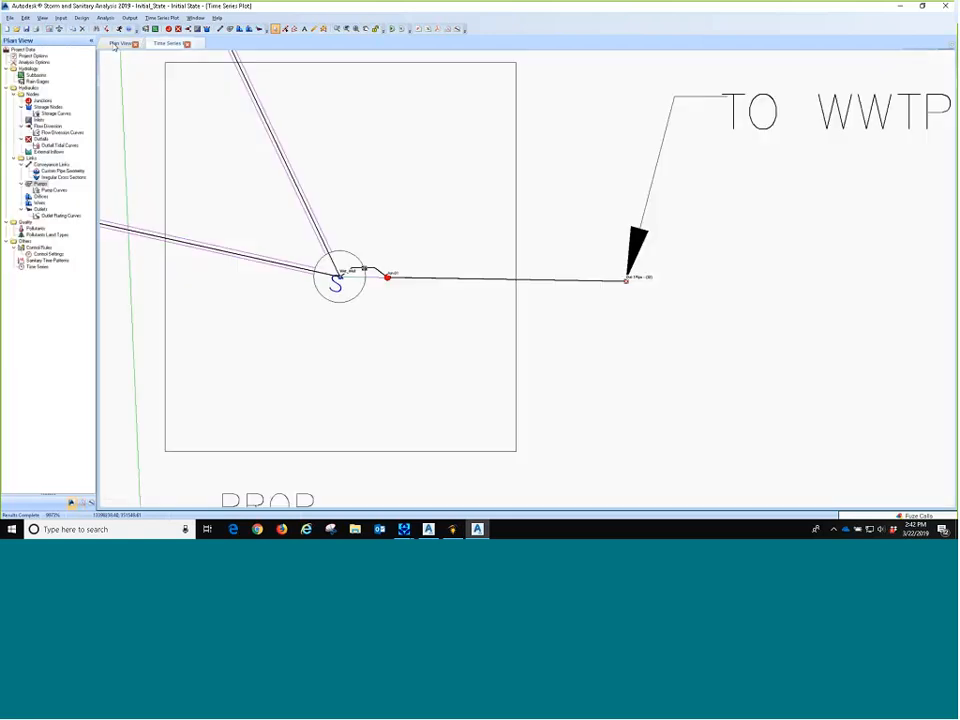
scroll(443, 217, "down", 1)
scroll(445, 218, "down", 1)
left_click_drag(459, 226, 527, 266)
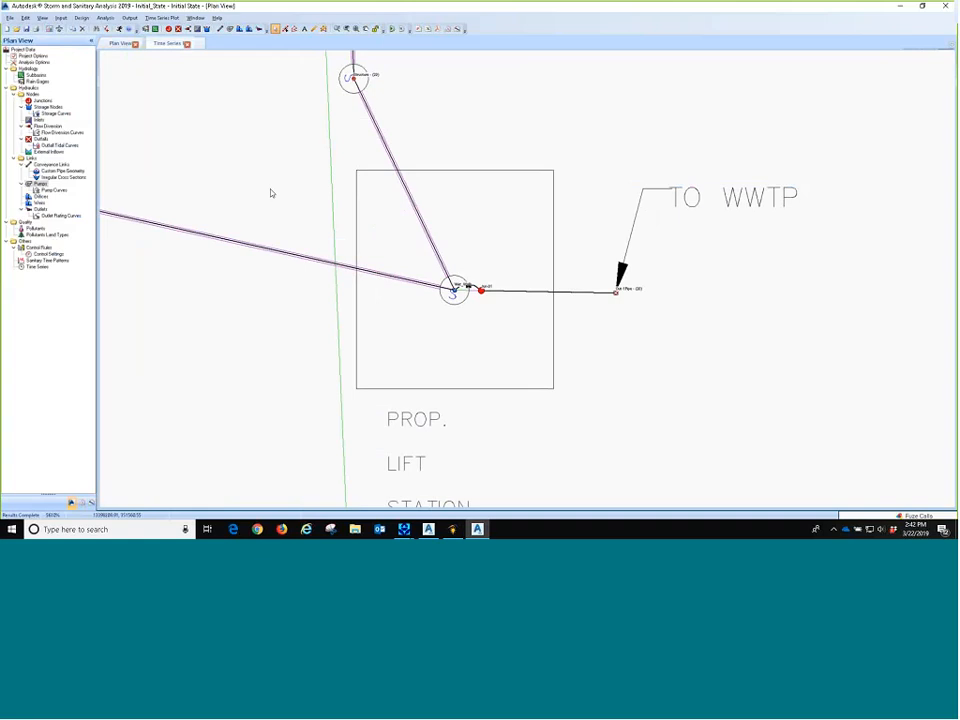
scroll(270, 192, "down", 1)
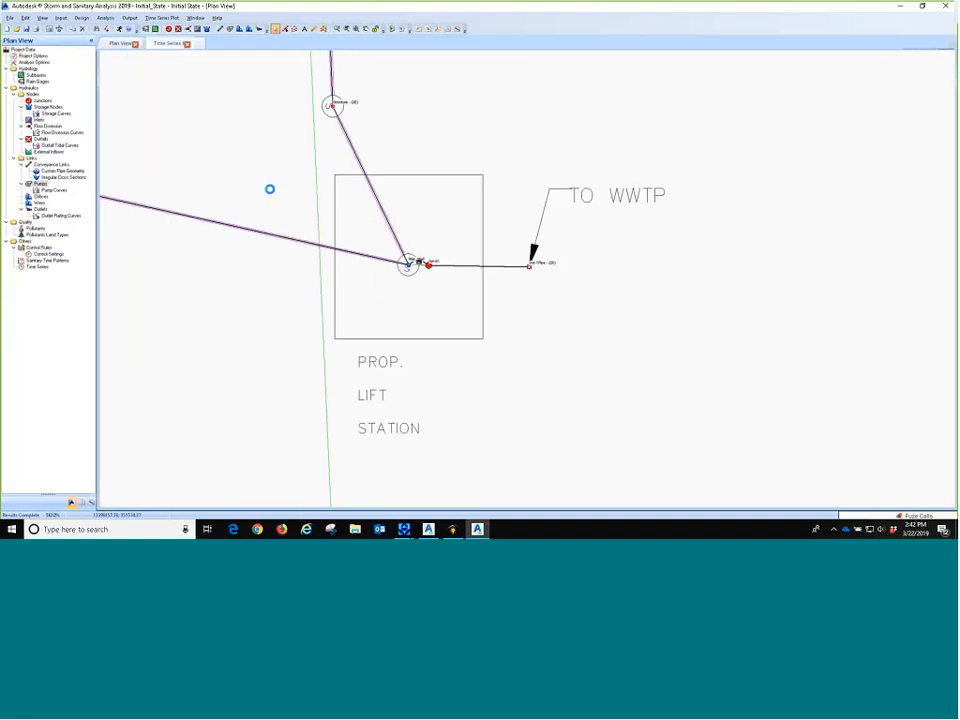
left_click_drag(270, 189, 413, 297)
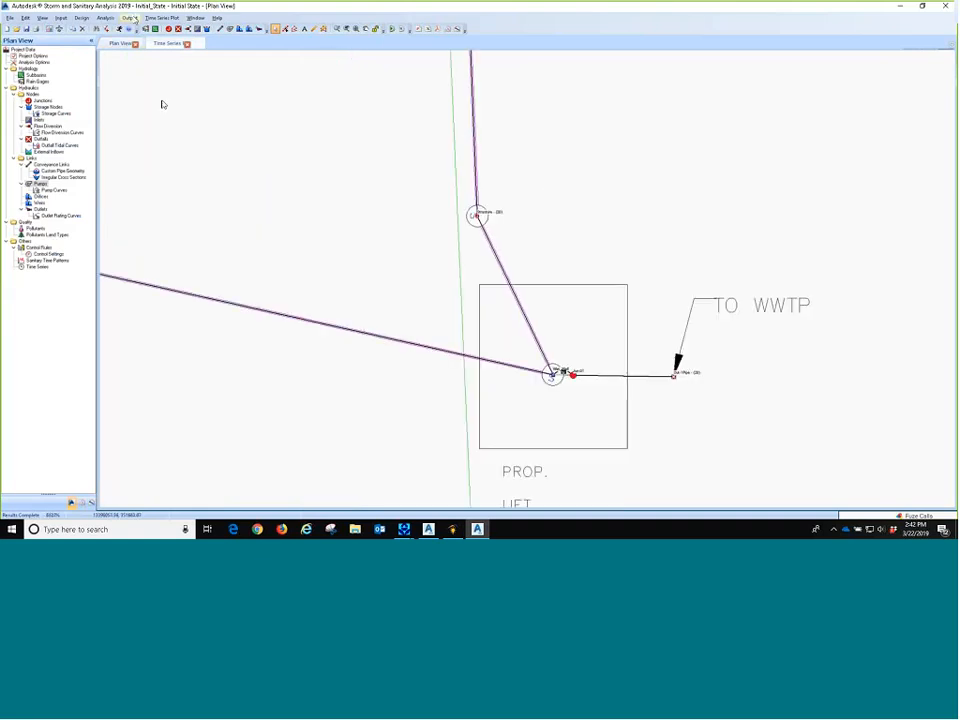
left_click(131, 18)
left_click(131, 18)
left_click(129, 18)
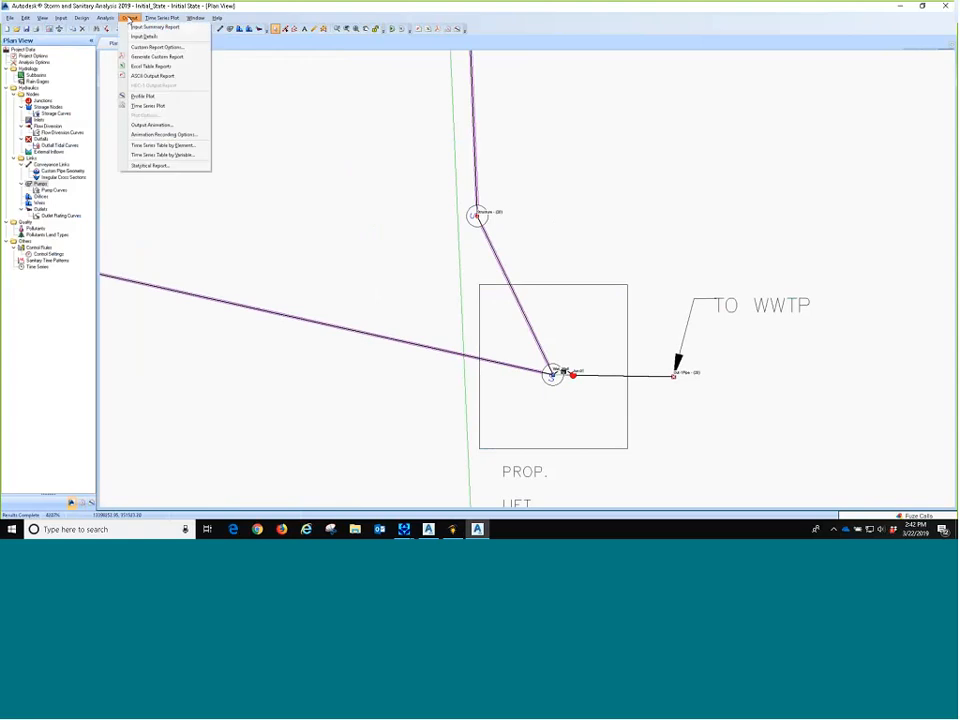
mouse_move(105, 18)
Export the network as a Hydraflow Storm Sewers file named PropNet in the Webinar folder
mouse_move(9, 18)
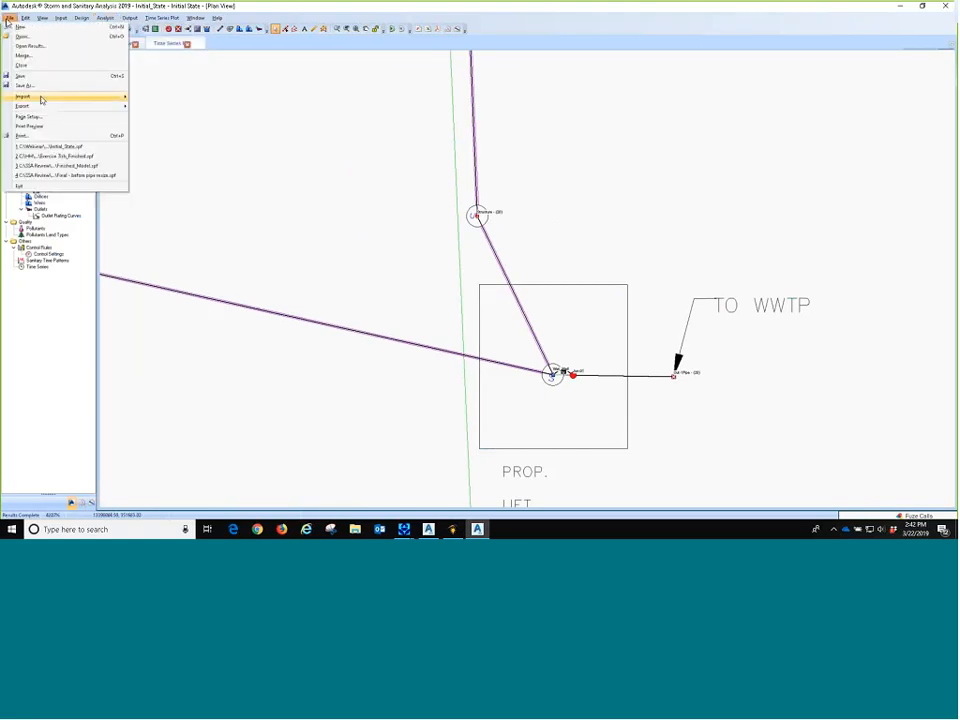
mouse_move(49, 112)
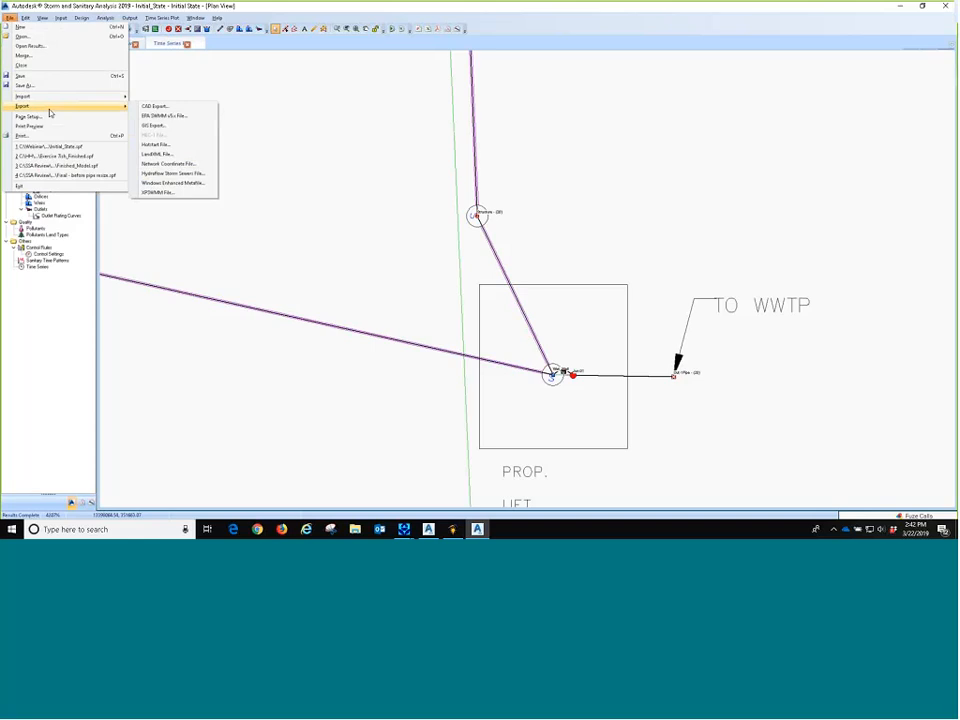
left_click(185, 175)
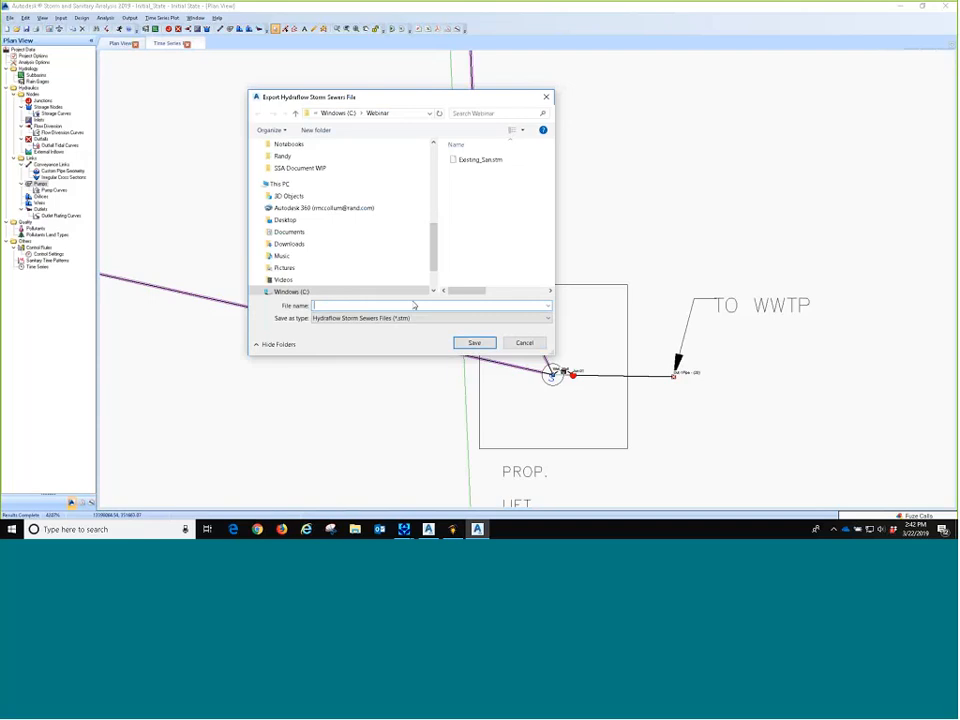
type("P")
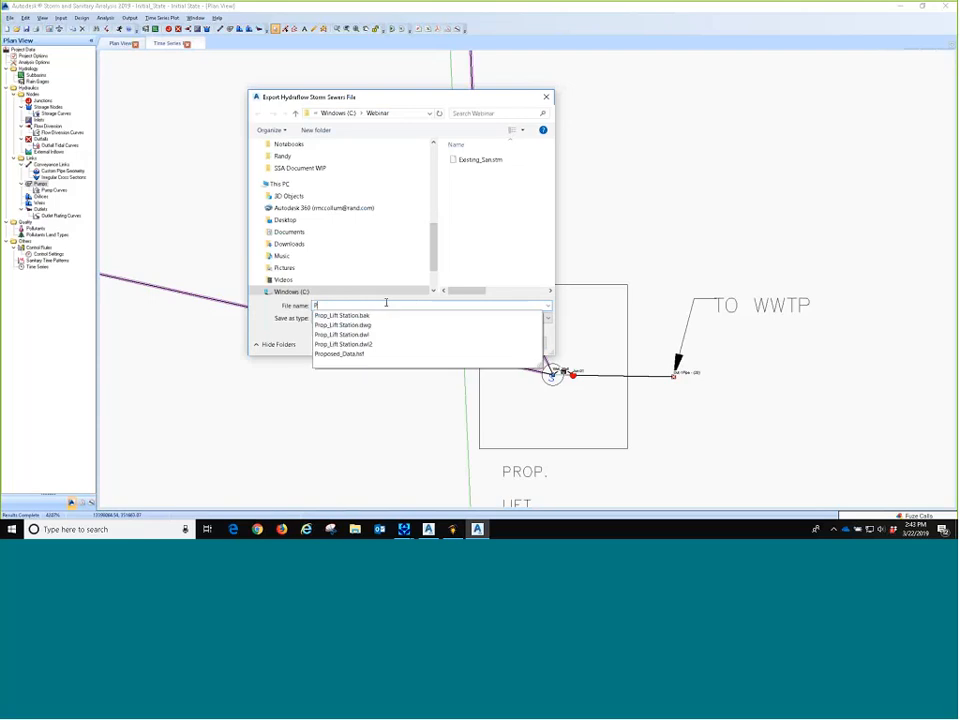
type("ropNet")
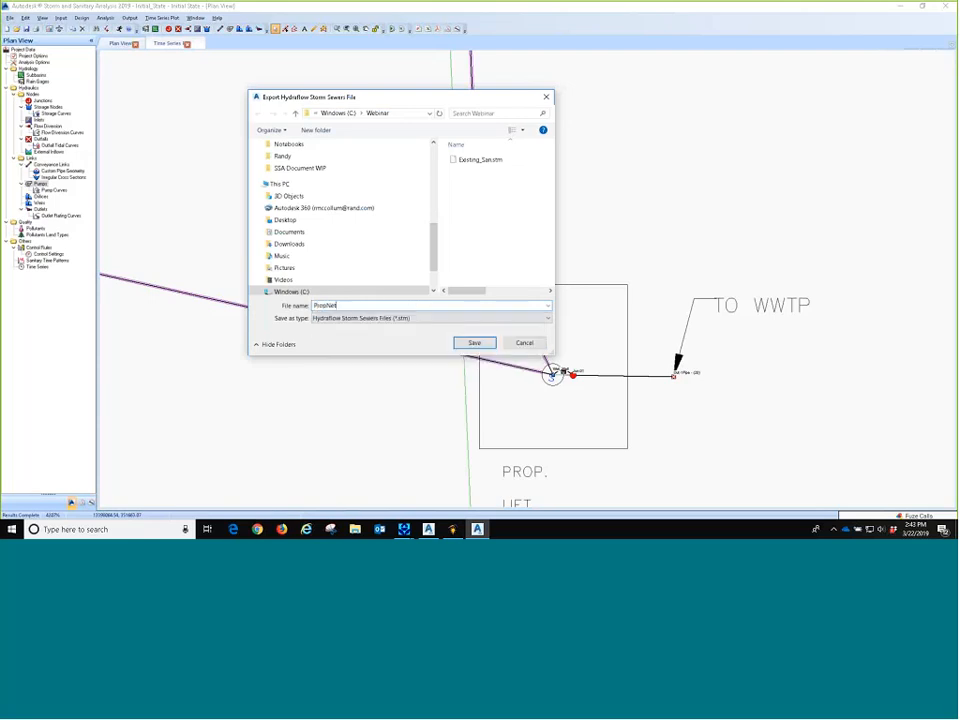
key("Return")
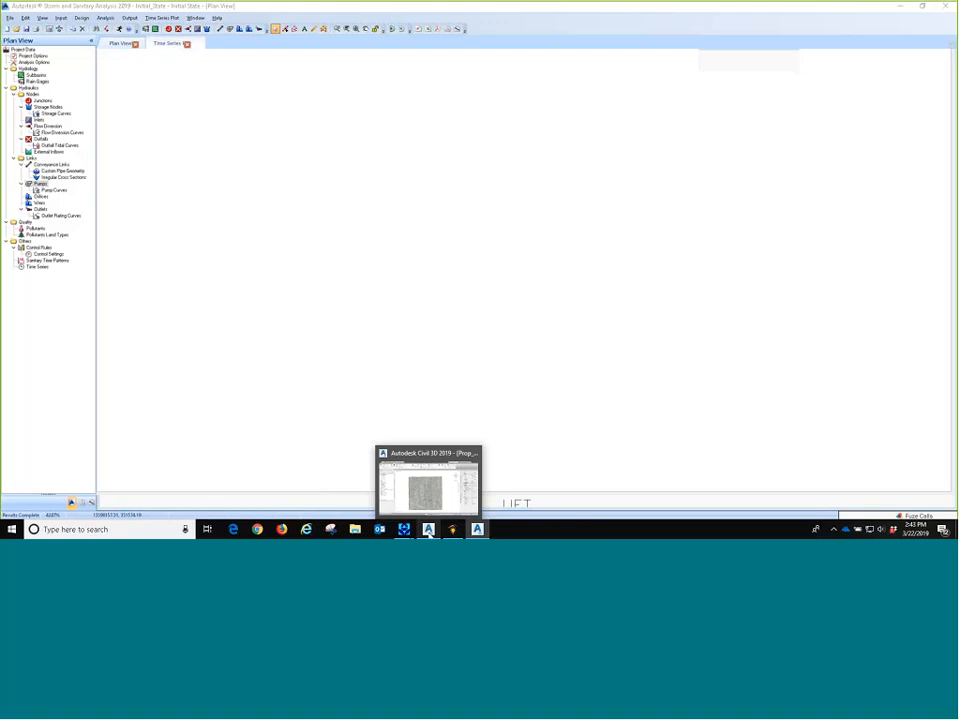
left_click(557, 302)
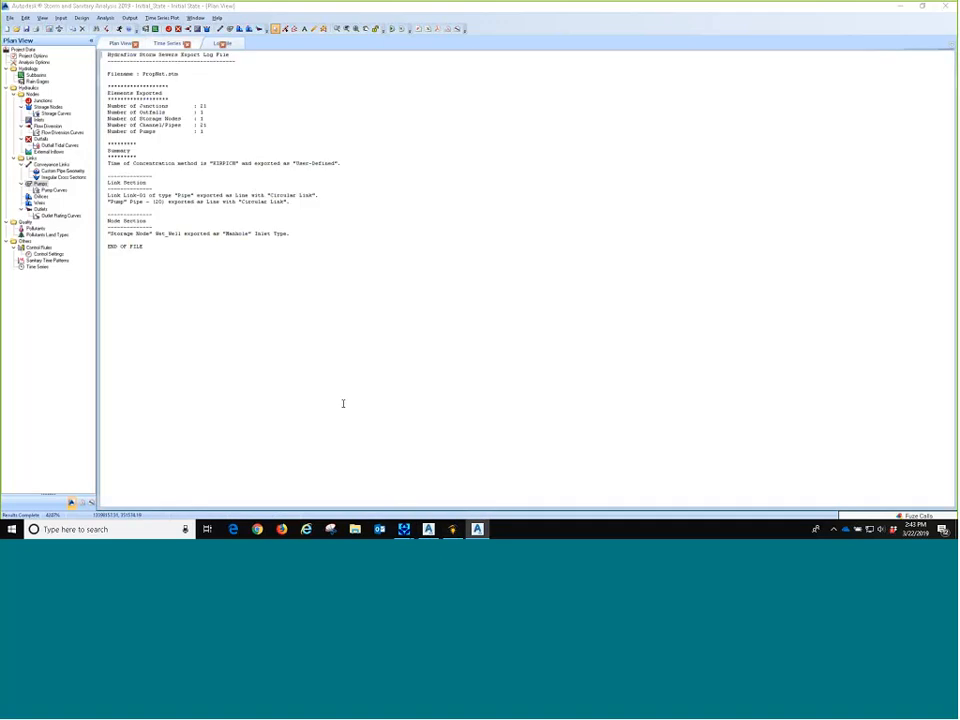
Switch to Civil 3D and import the Storm Sewers file PropNet.stm from the Webinar folder into the Prop_Lift Station drawing
left_click(428, 529)
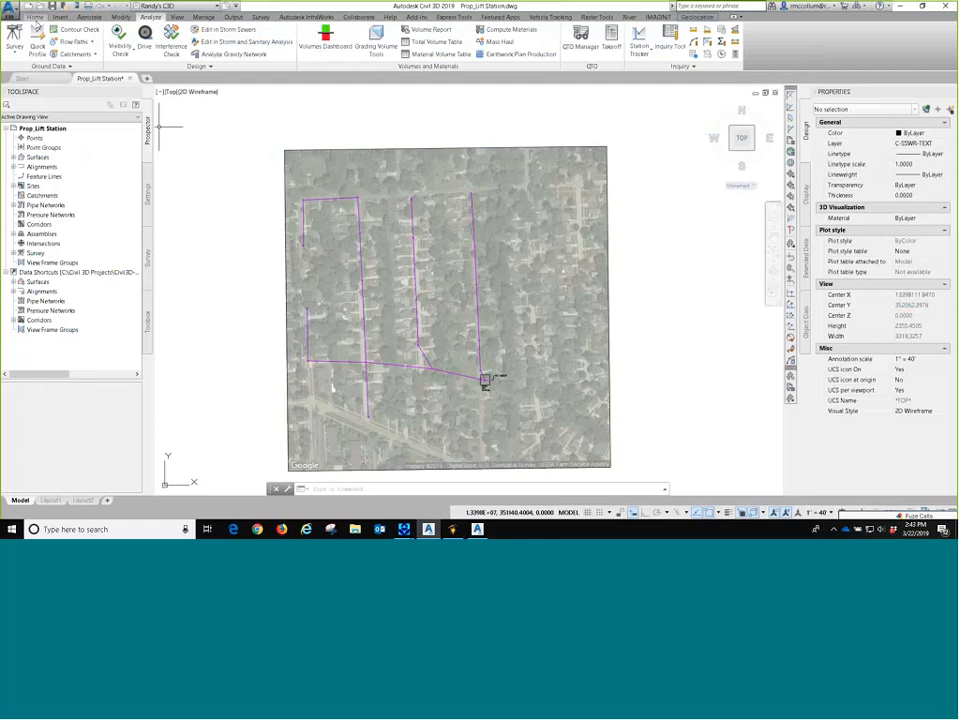
left_click(60, 18)
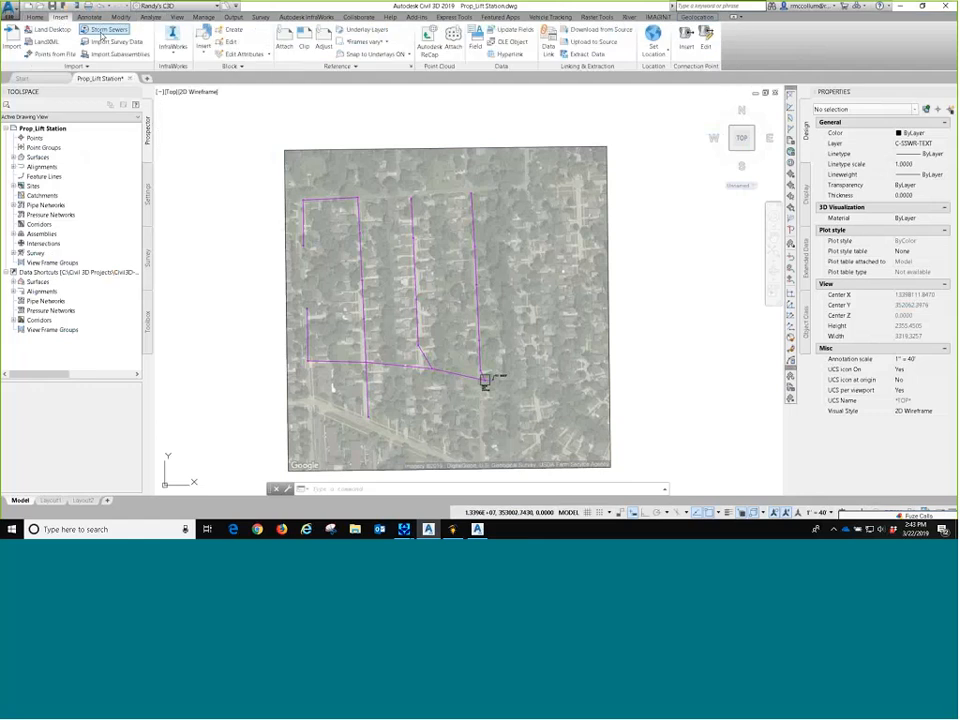
left_click(101, 32)
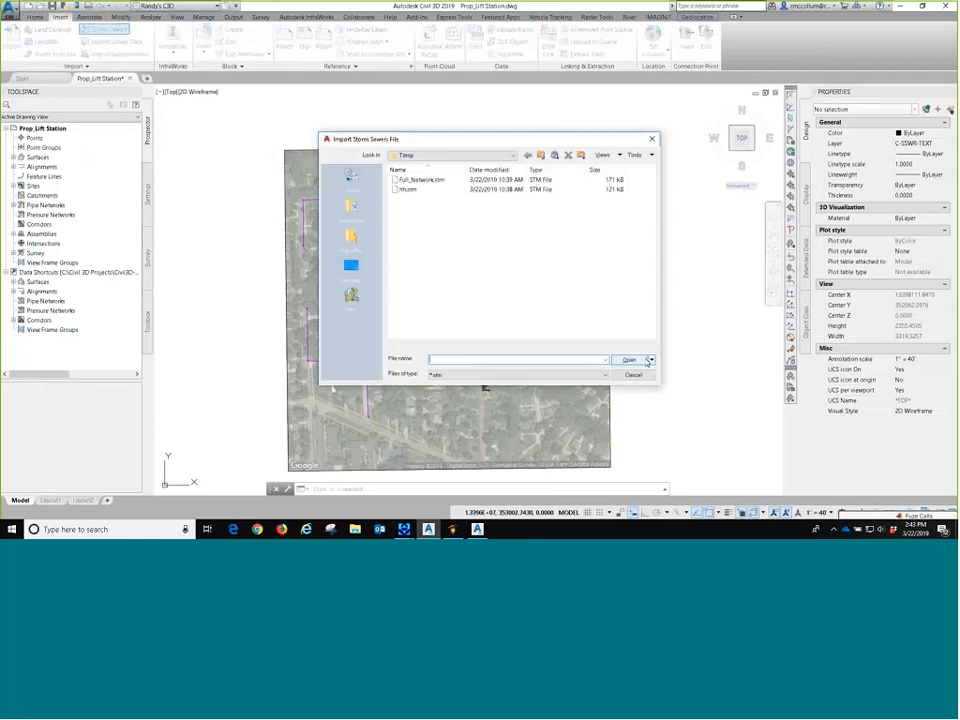
left_click(440, 156)
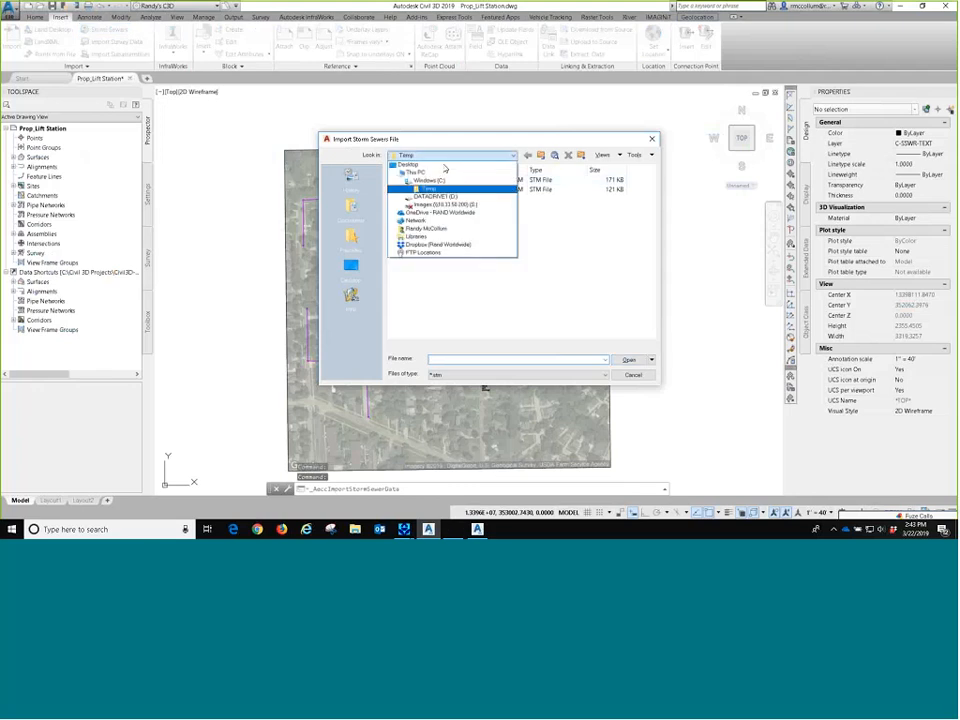
left_click(420, 177)
scroll(484, 292, "down", 3)
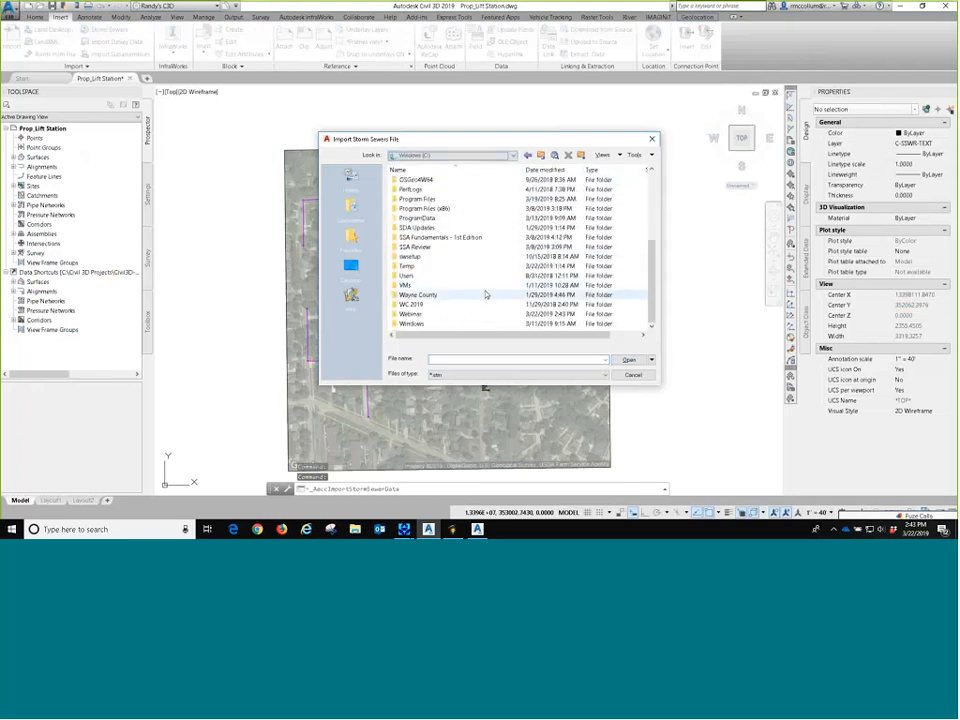
double_click(420, 313)
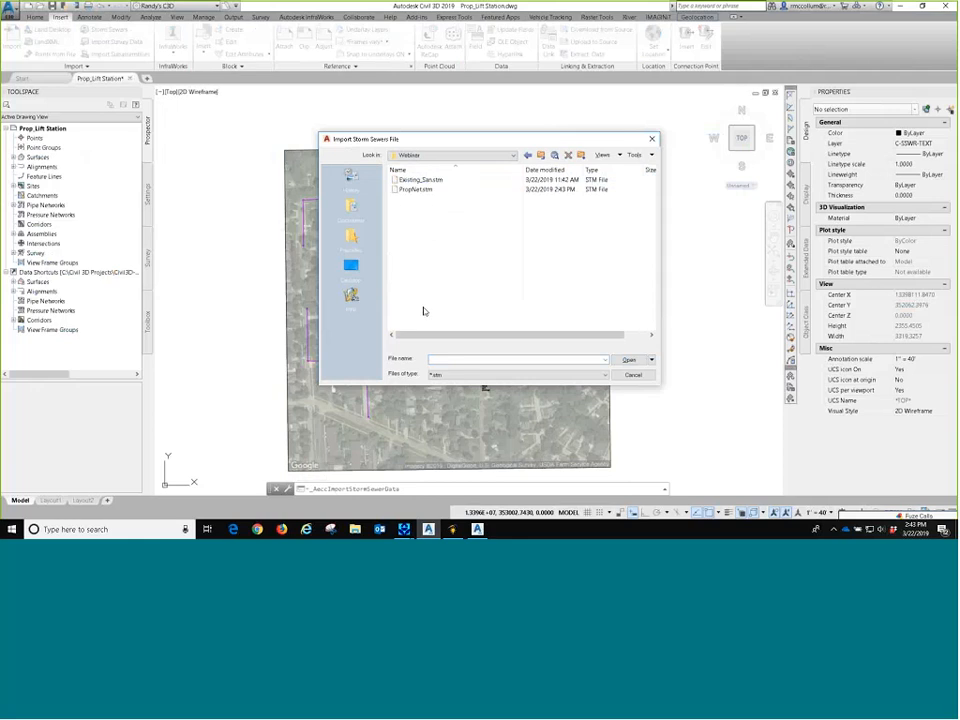
left_click(417, 190)
left_click(629, 359)
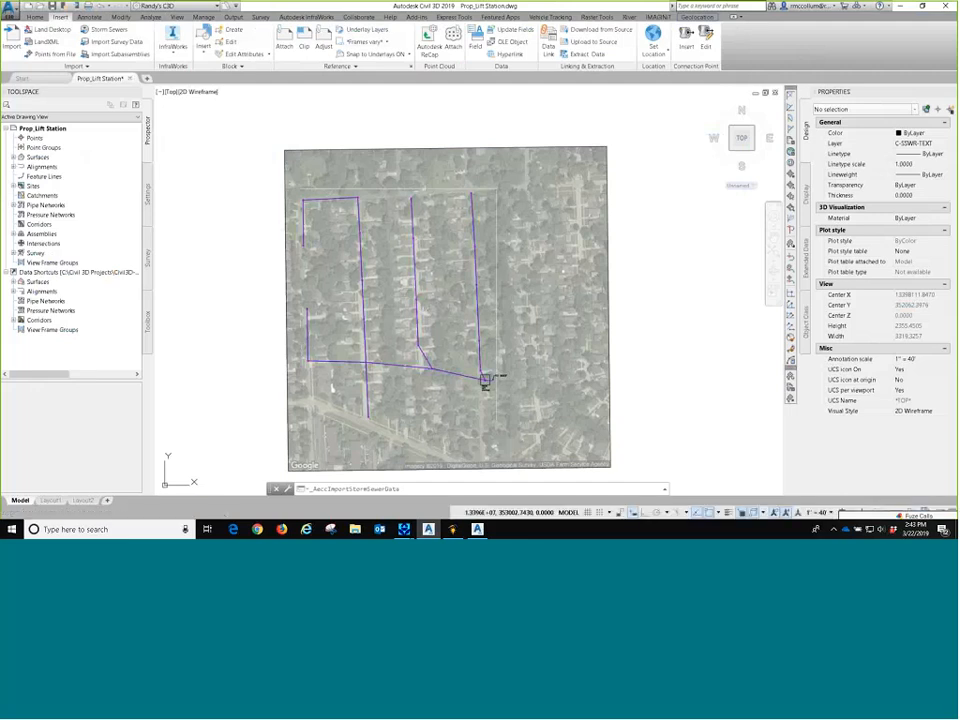
Examine the imported pipes and structures around the proposed lift station and the outlet to the WWTP
scroll(473, 384, "up", 12)
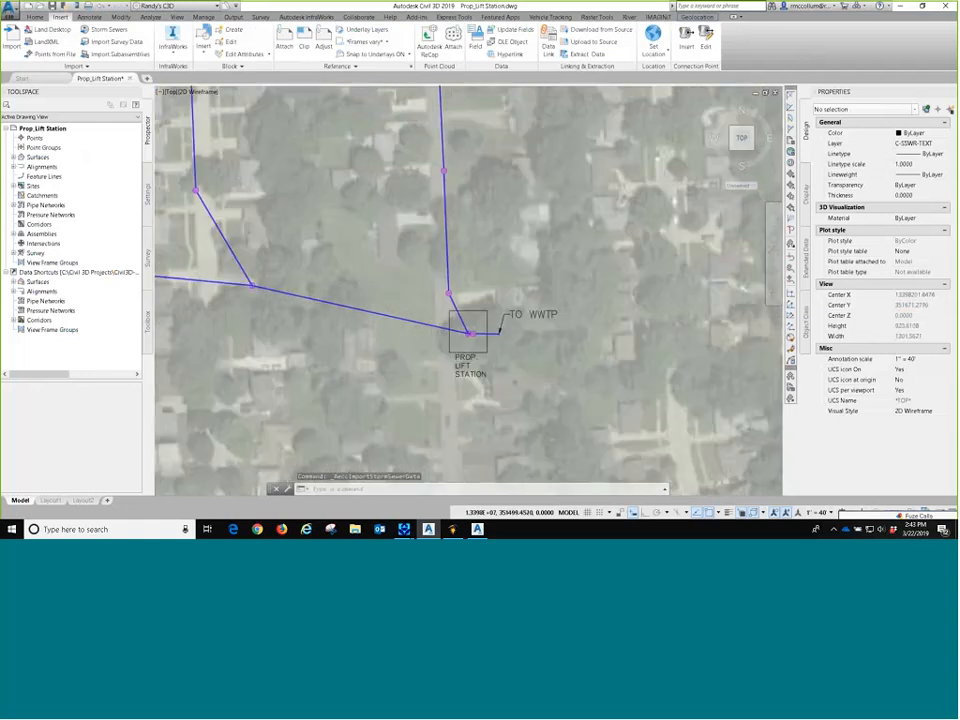
scroll(470, 268, "up", 4)
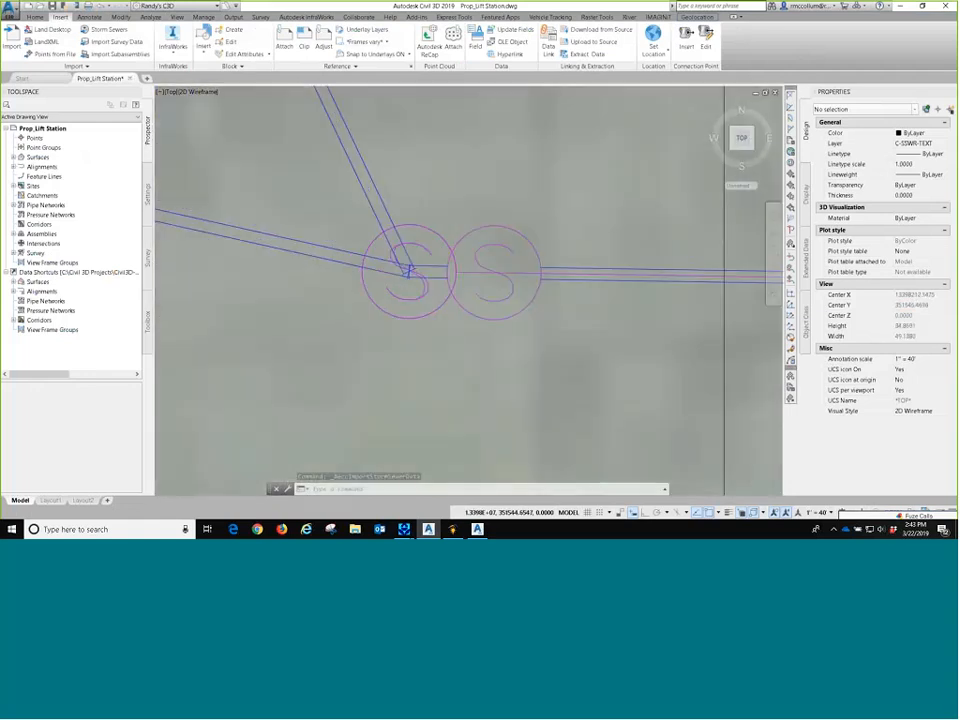
scroll(491, 275, "down", 3)
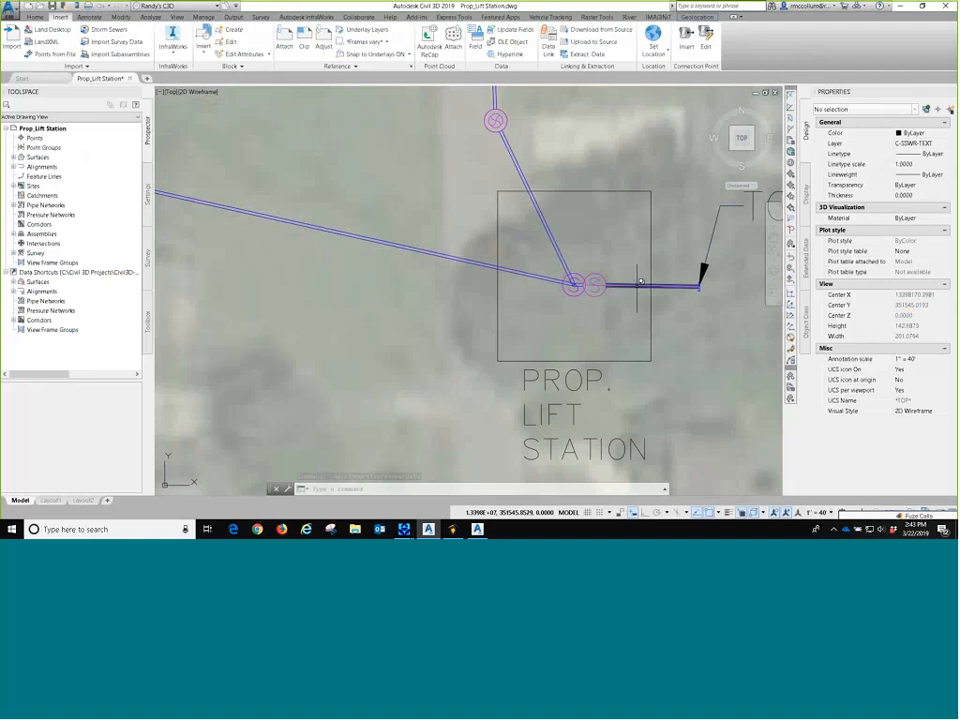
scroll(503, 203, "down", 6)
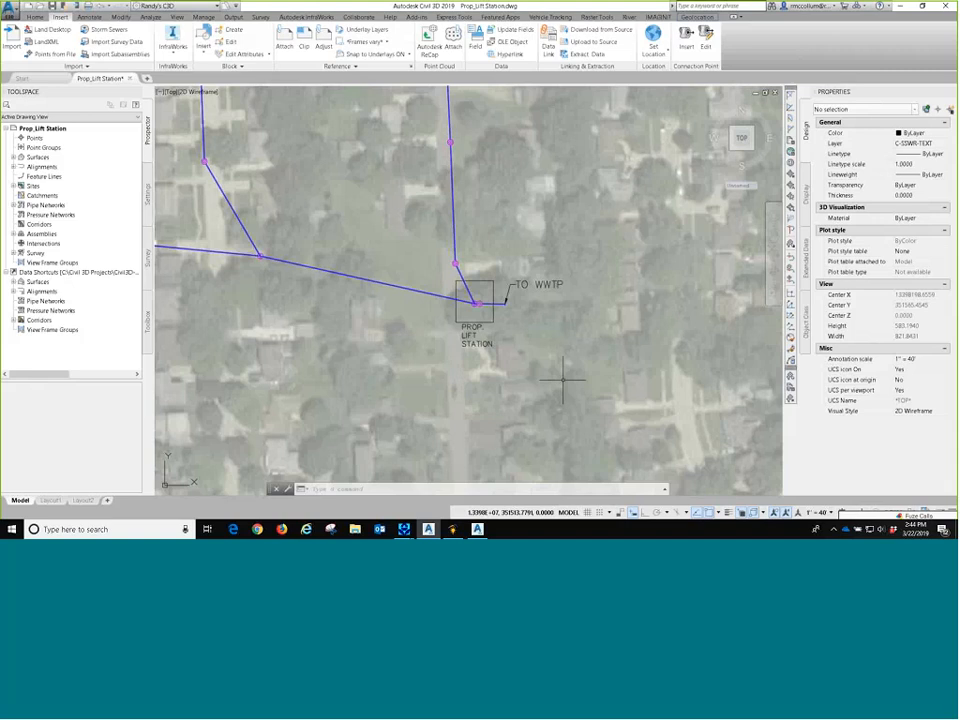
scroll(562, 378, "down", 2)
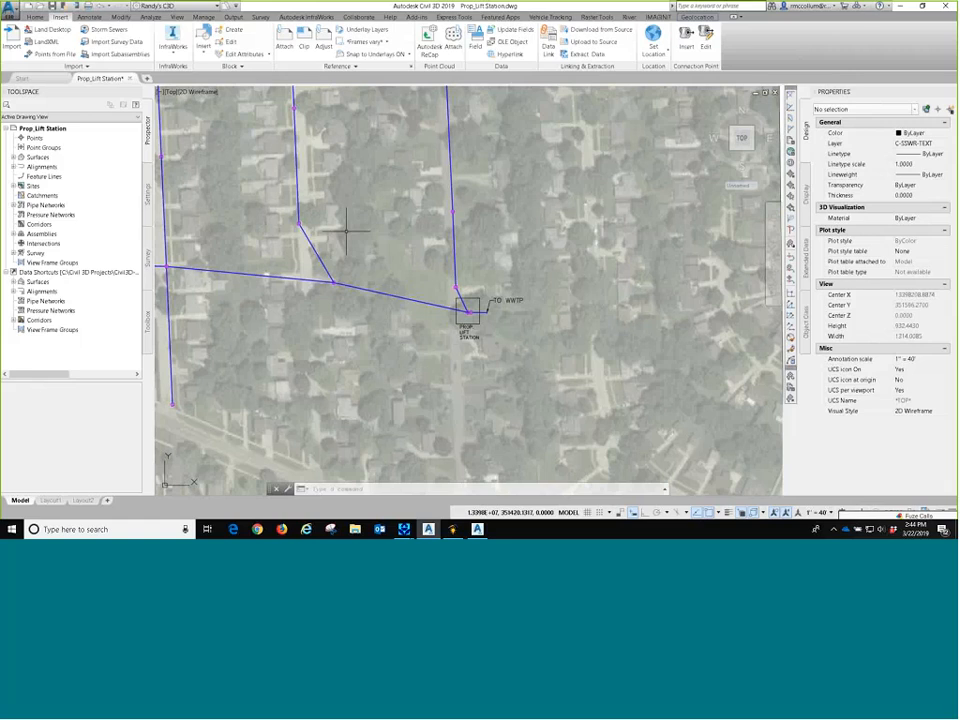
mouse_move(111, 83)
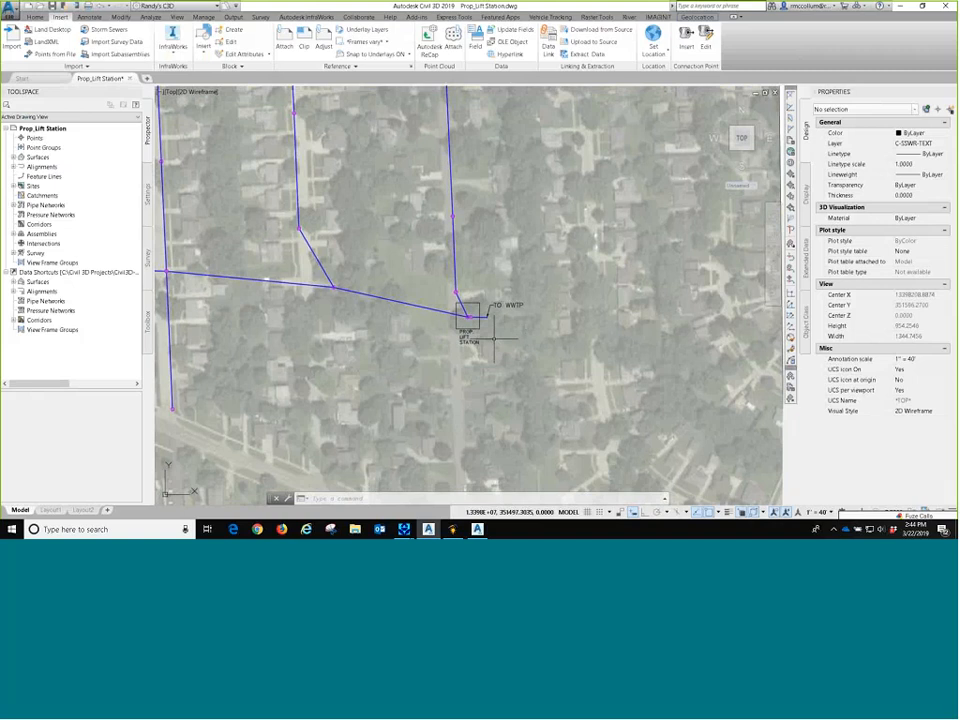
left_click_drag(494, 339, 520, 339)
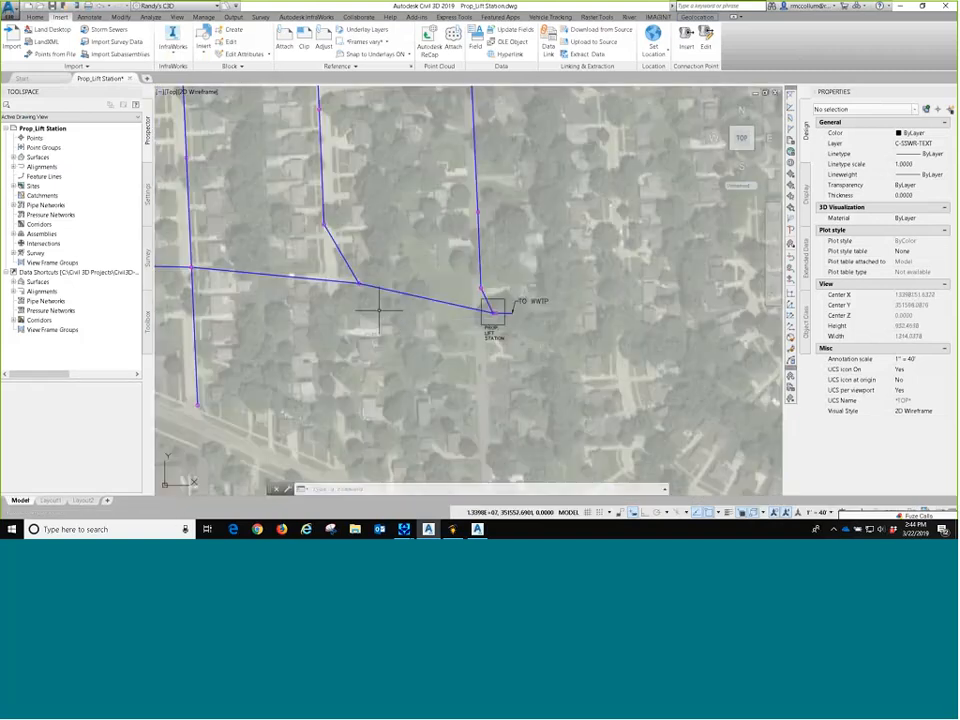